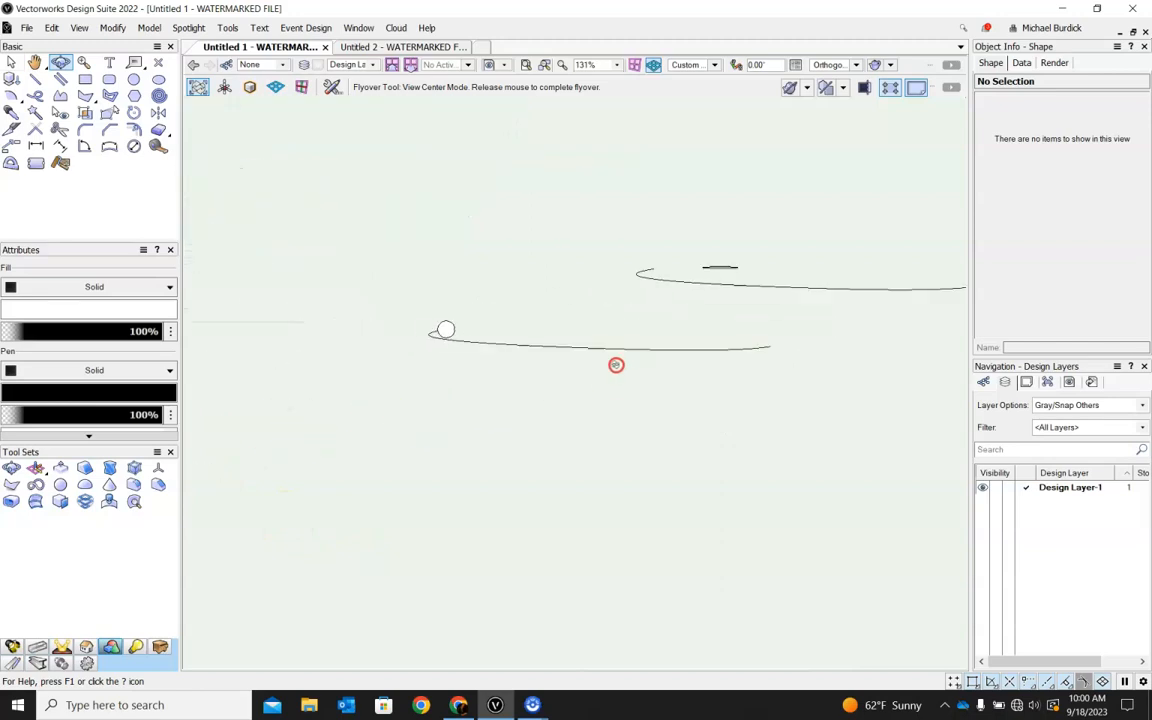
Extrude the small circle along the adjoining curve using Extrude Along Path, with the curve as the path and a uniform scale factor of 1.
key(x)
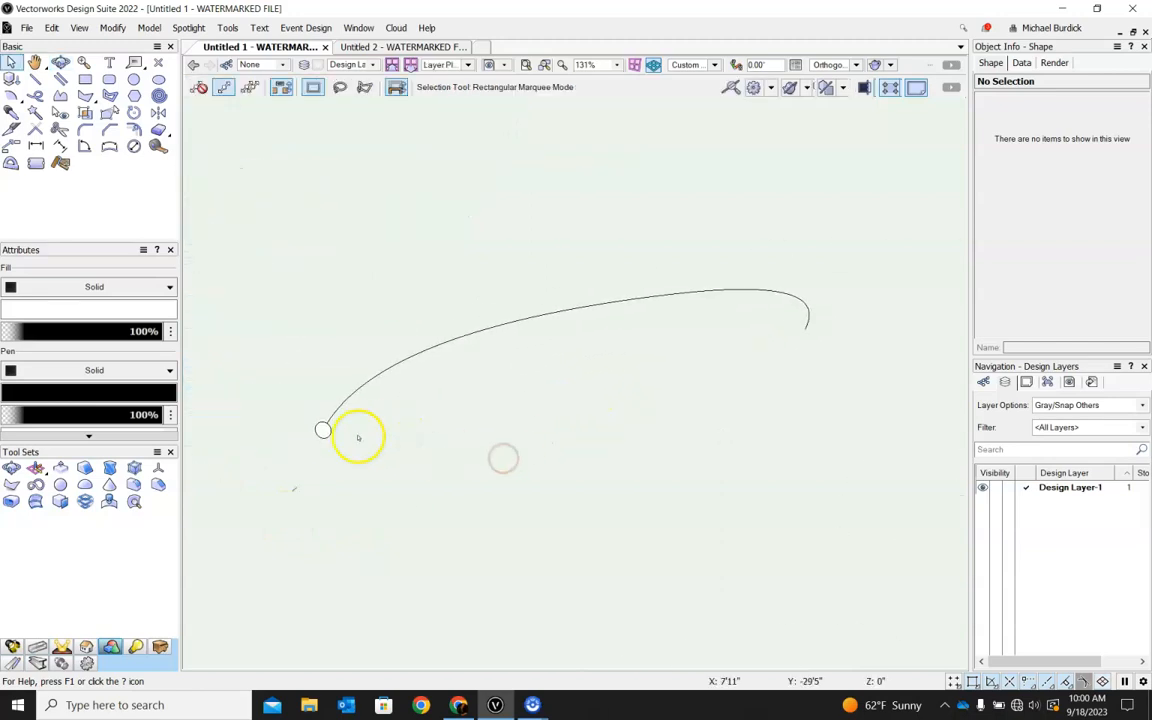
scroll(322, 430, up, 2)
click(311, 433)
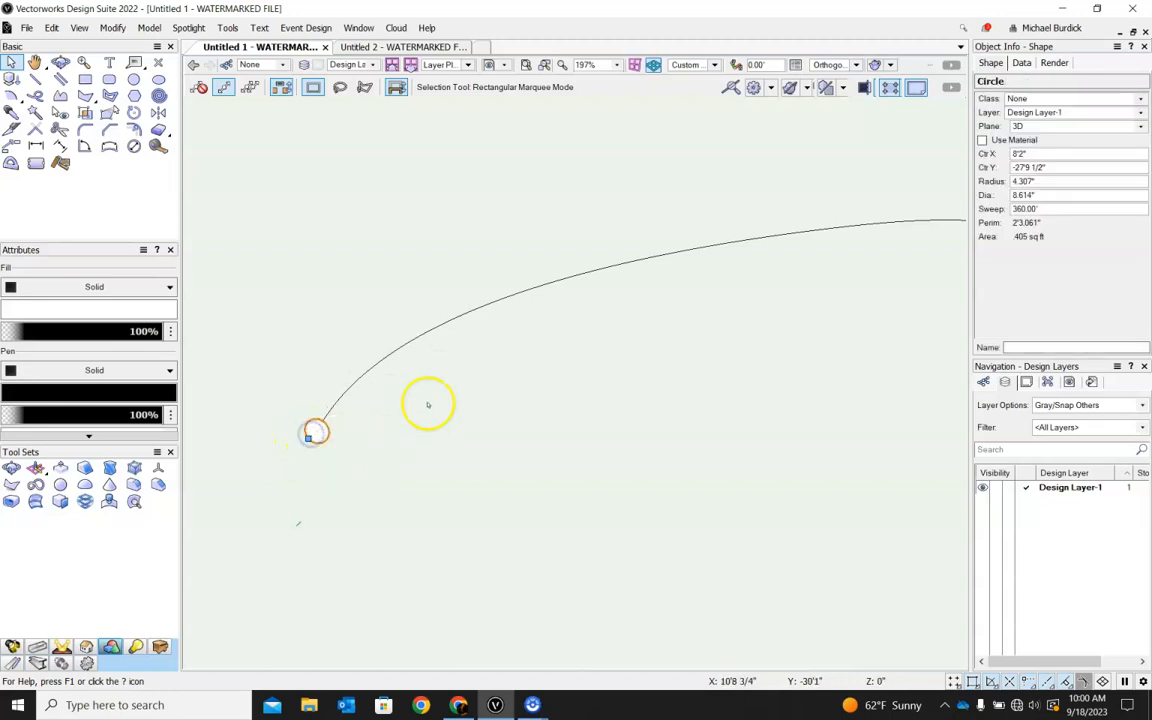
shift+click(384, 358)
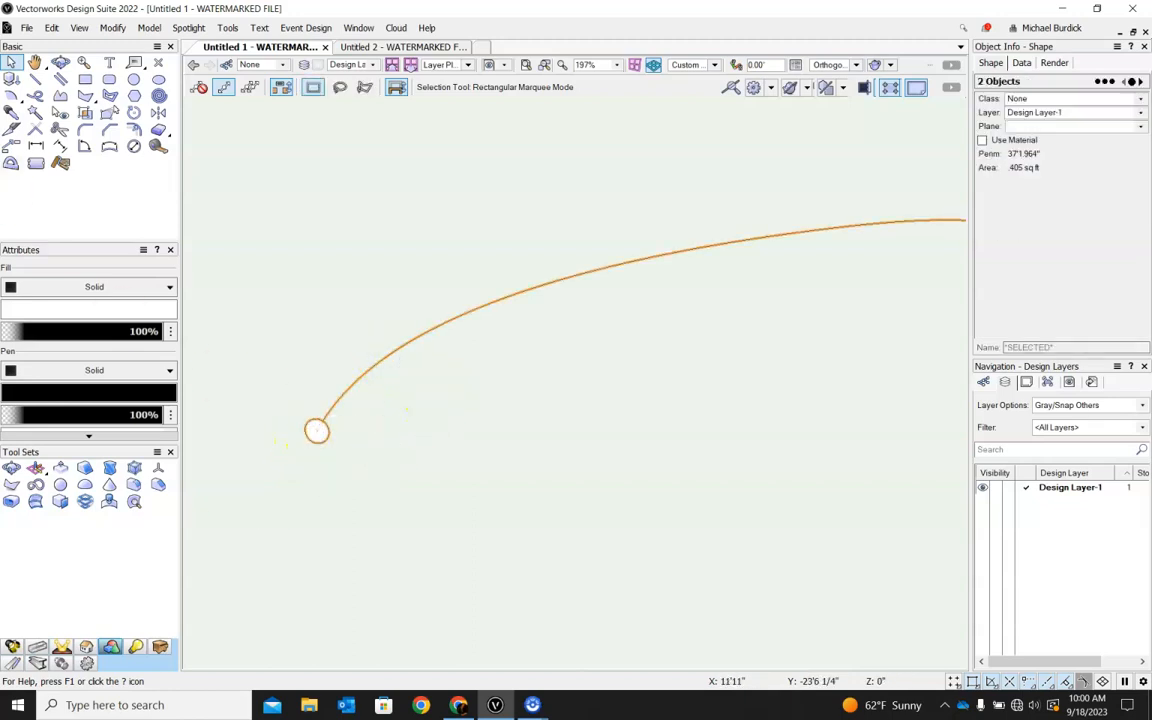
click(155, 29)
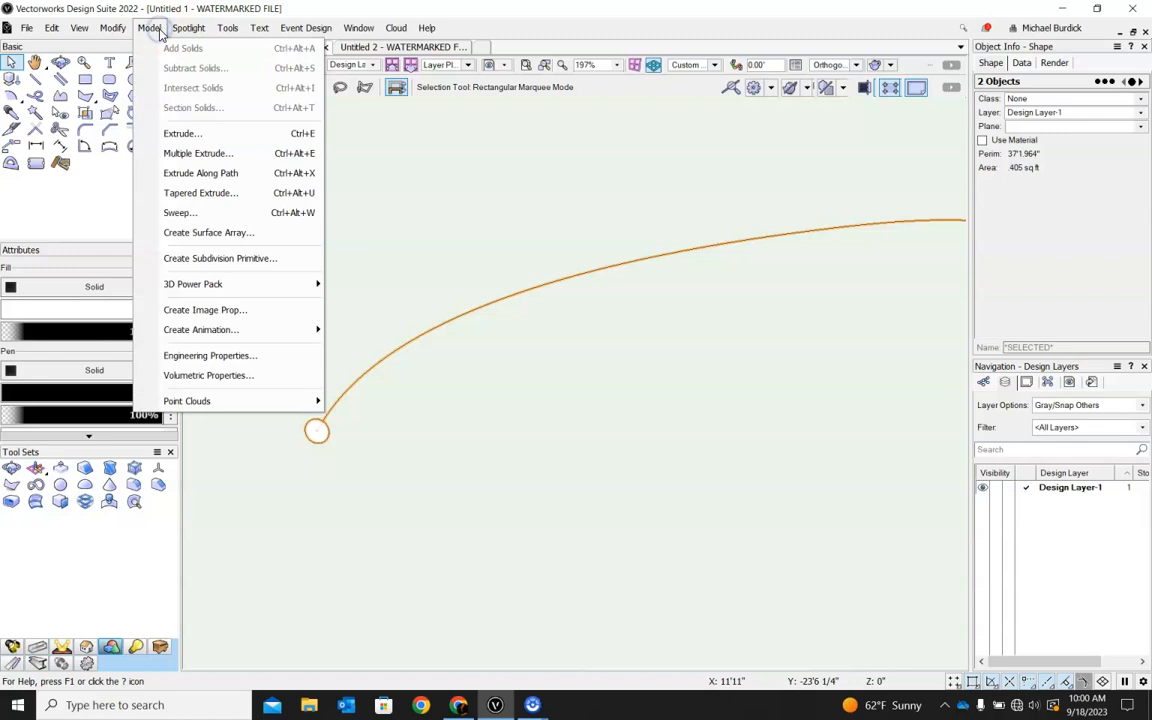
click(189, 174)
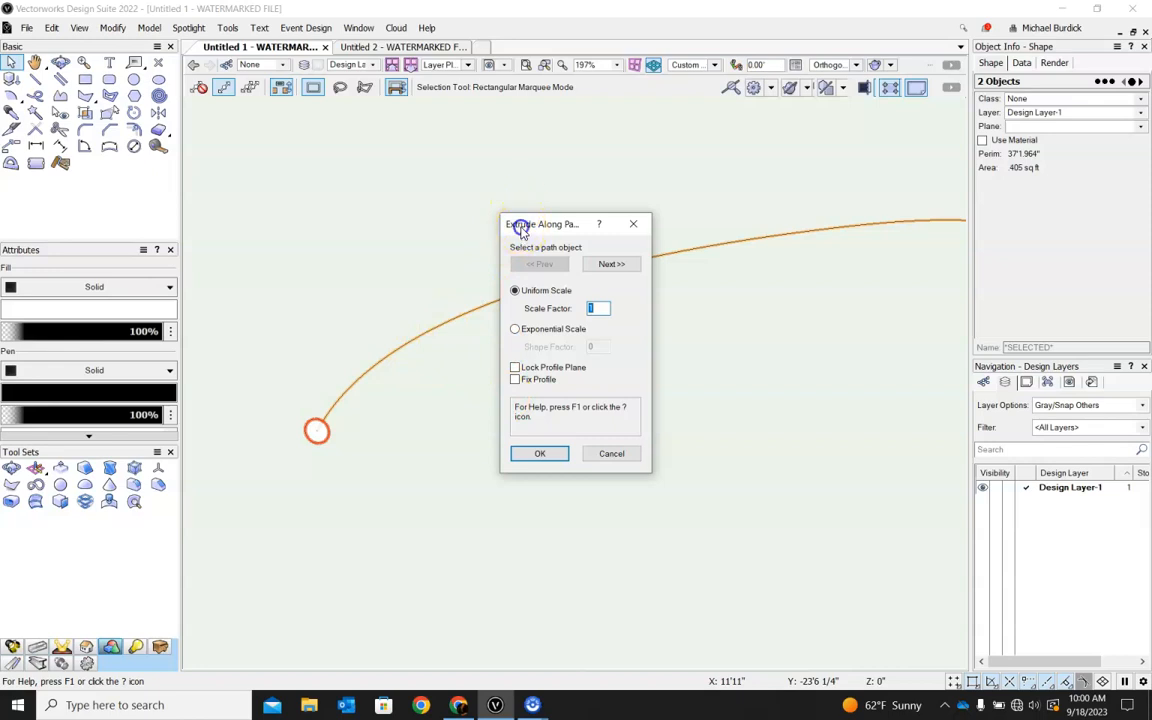
drag(520, 226, 628, 303)
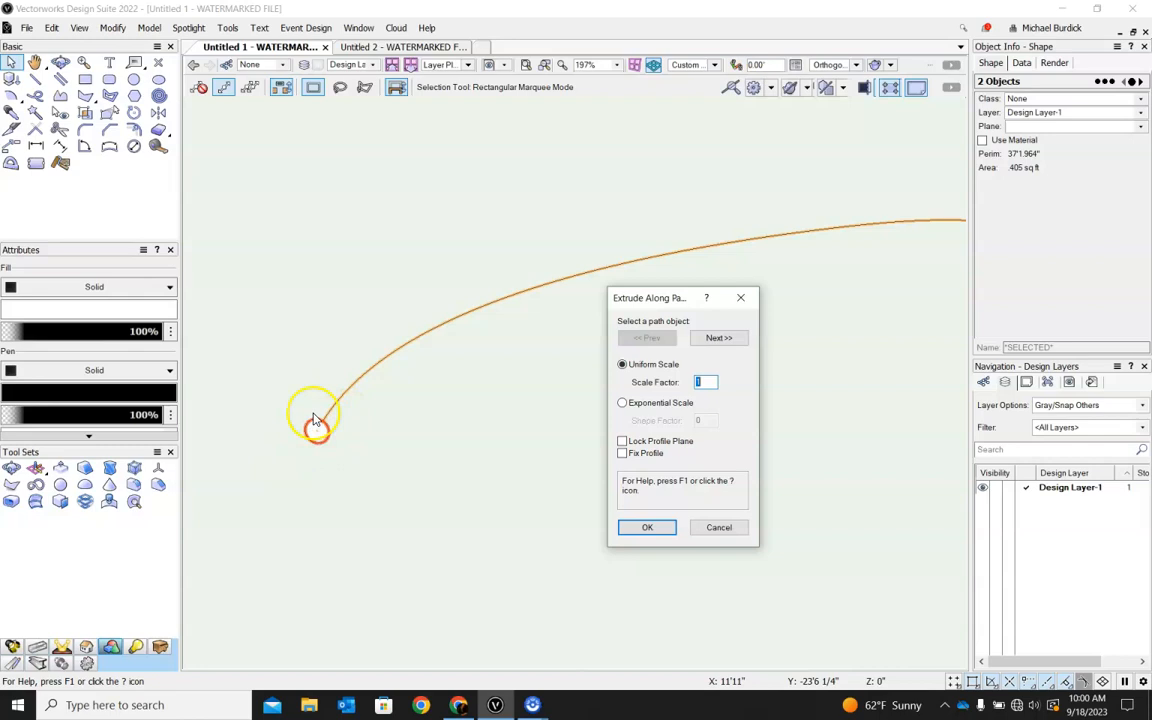
click(738, 337)
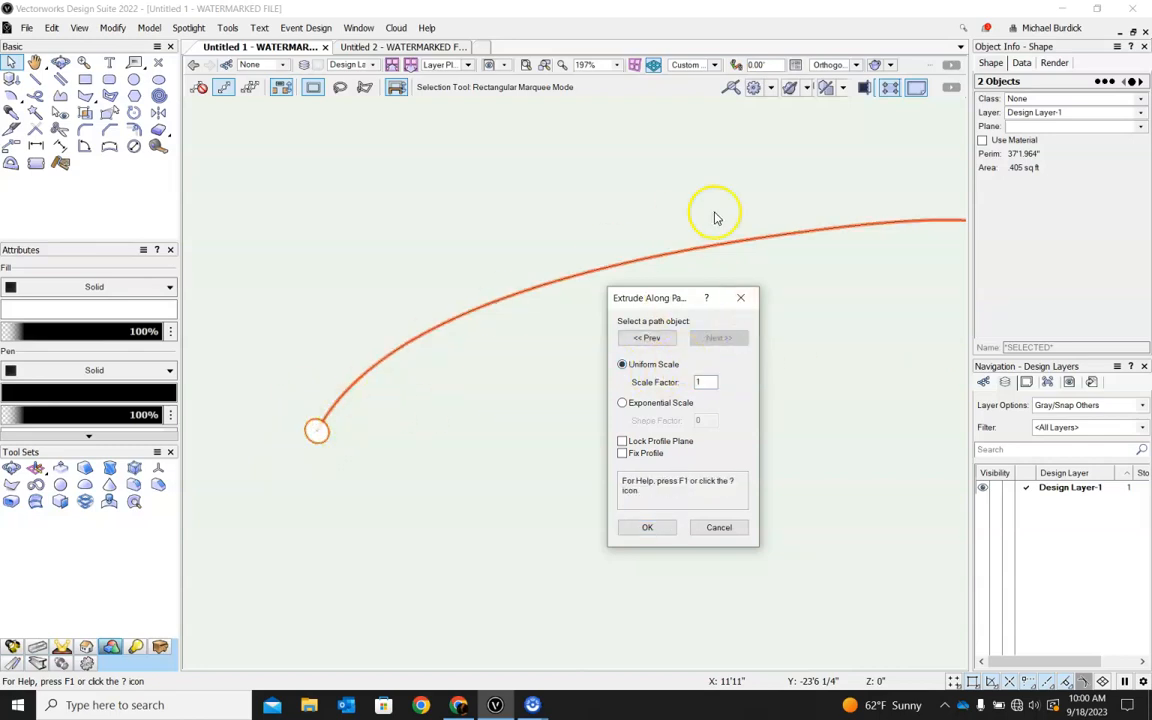
click(645, 527)
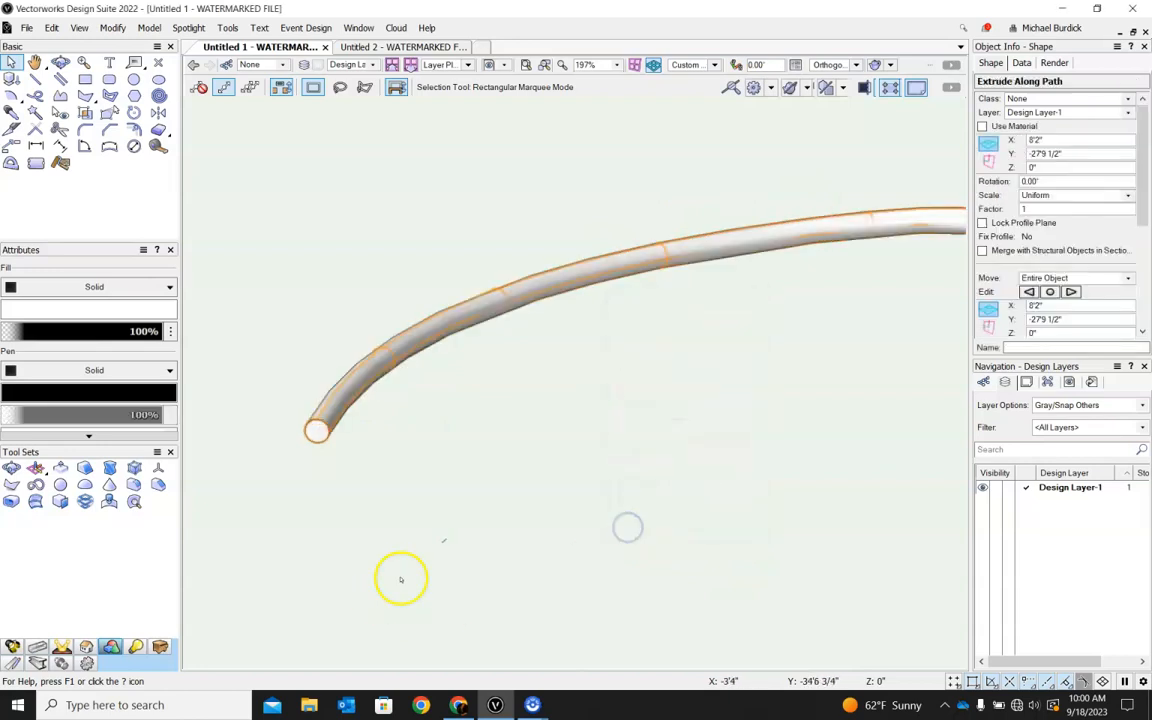
Examine the extruded tube along its length and at its circular end, then clear the selection.
scroll(367, 456, down, 4)
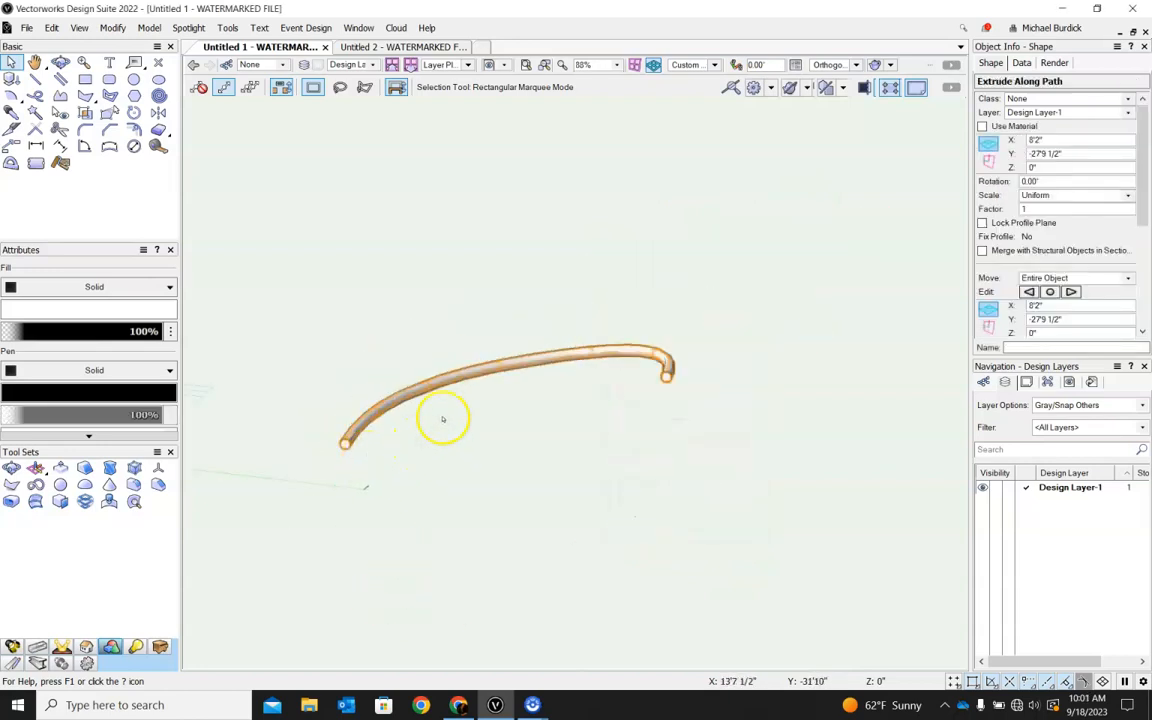
scroll(451, 389, up, 2)
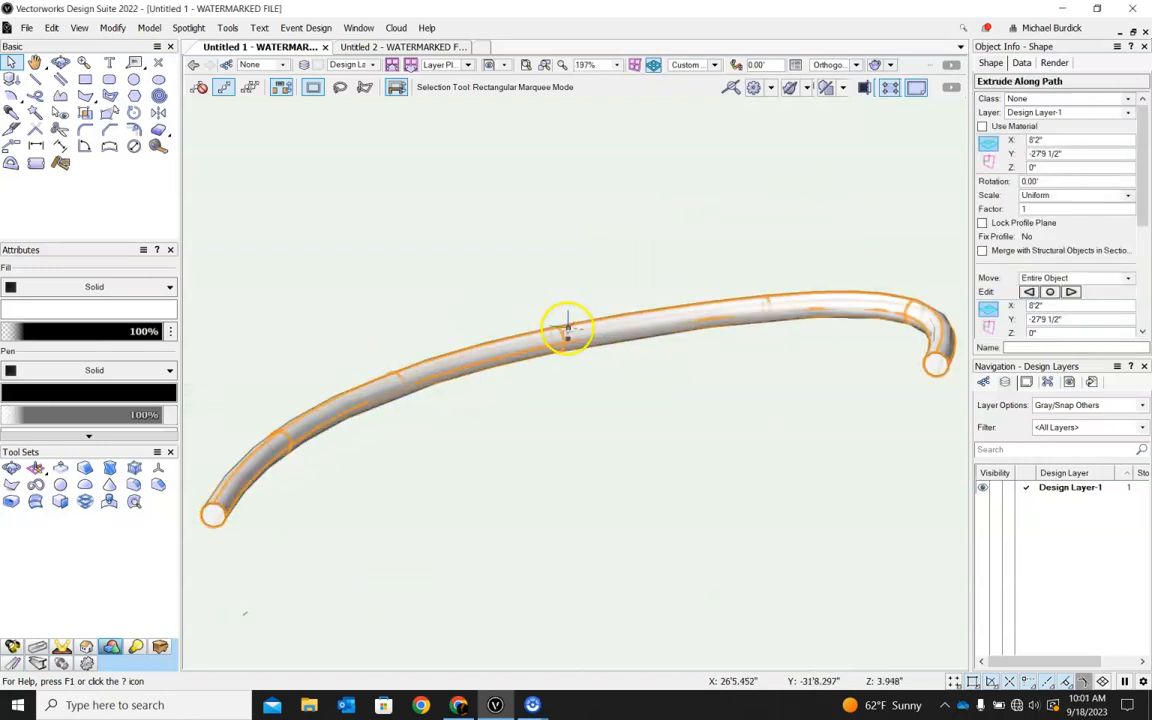
scroll(206, 525, up, 6)
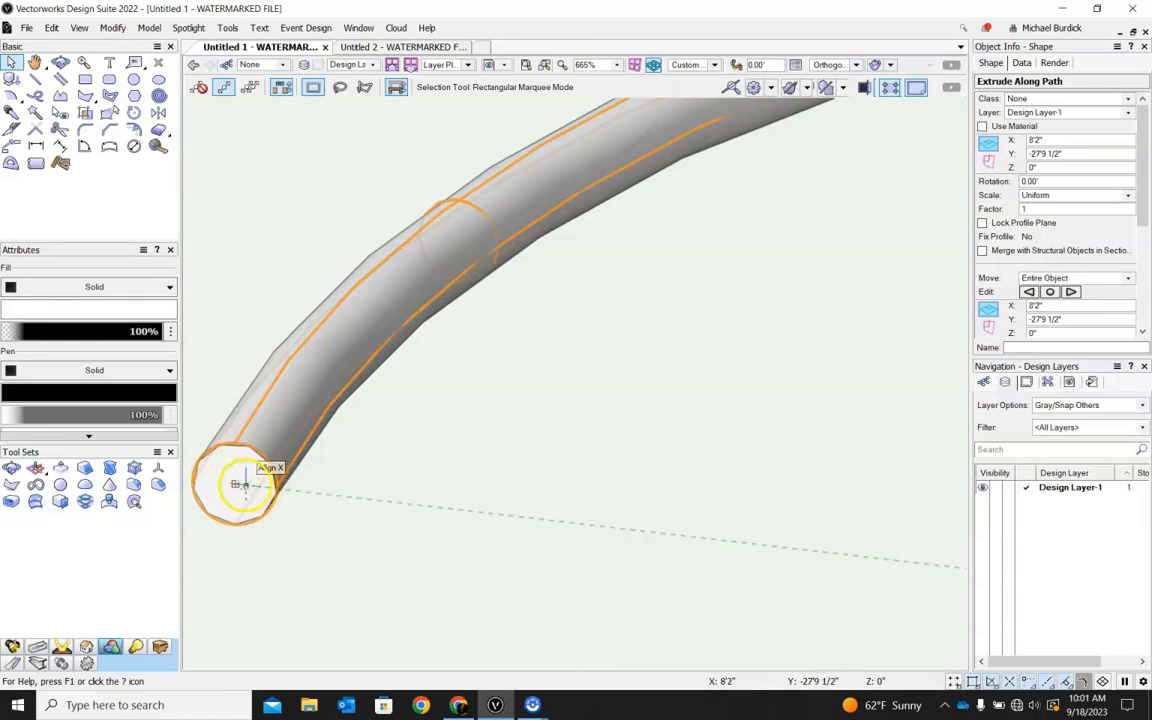
scroll(473, 237, down, 6)
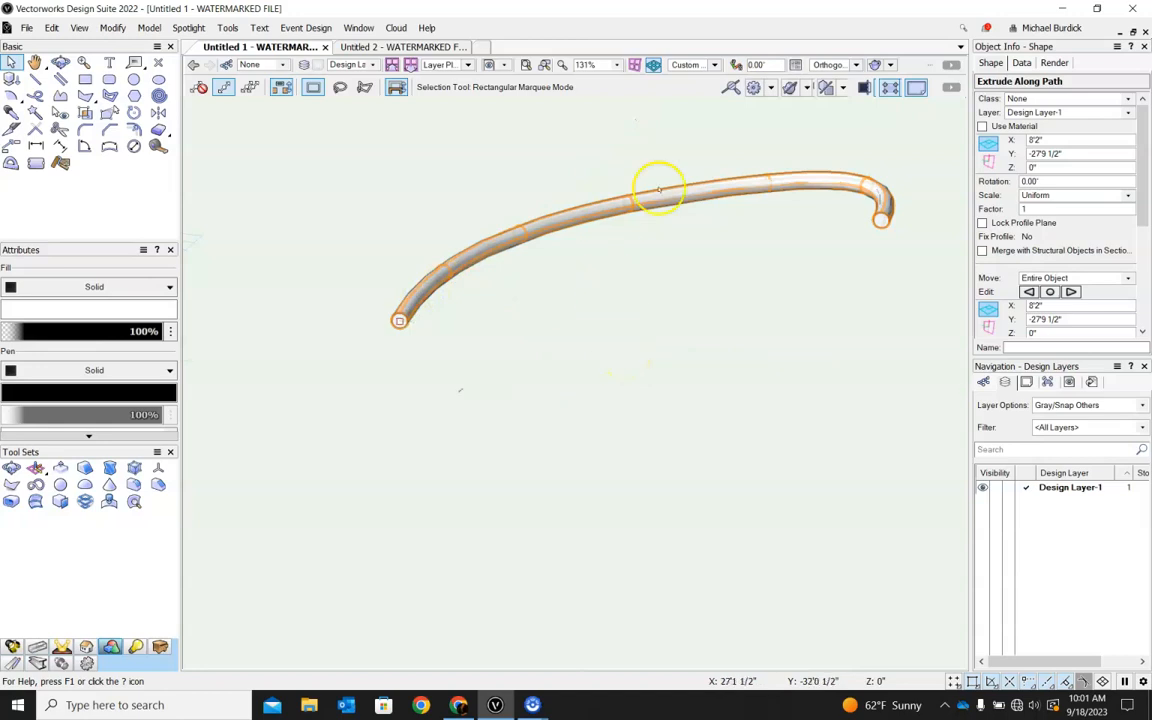
click(704, 65)
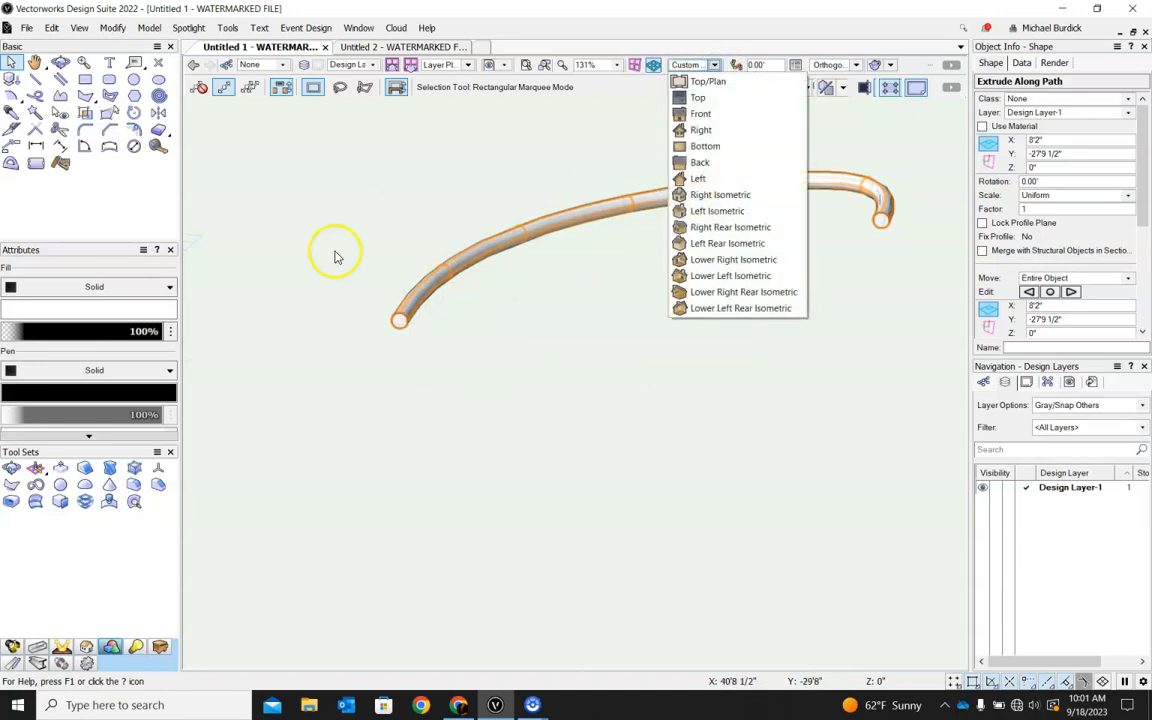
click(415, 325)
click(386, 314)
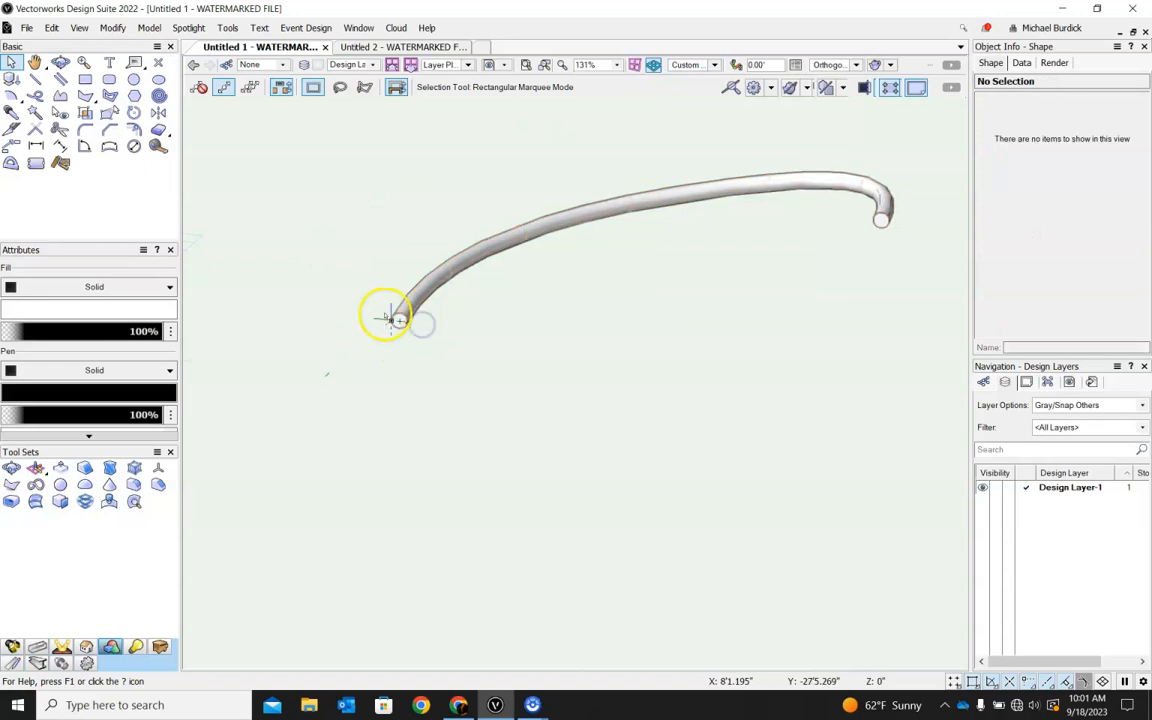
scroll(403, 312, up, 5)
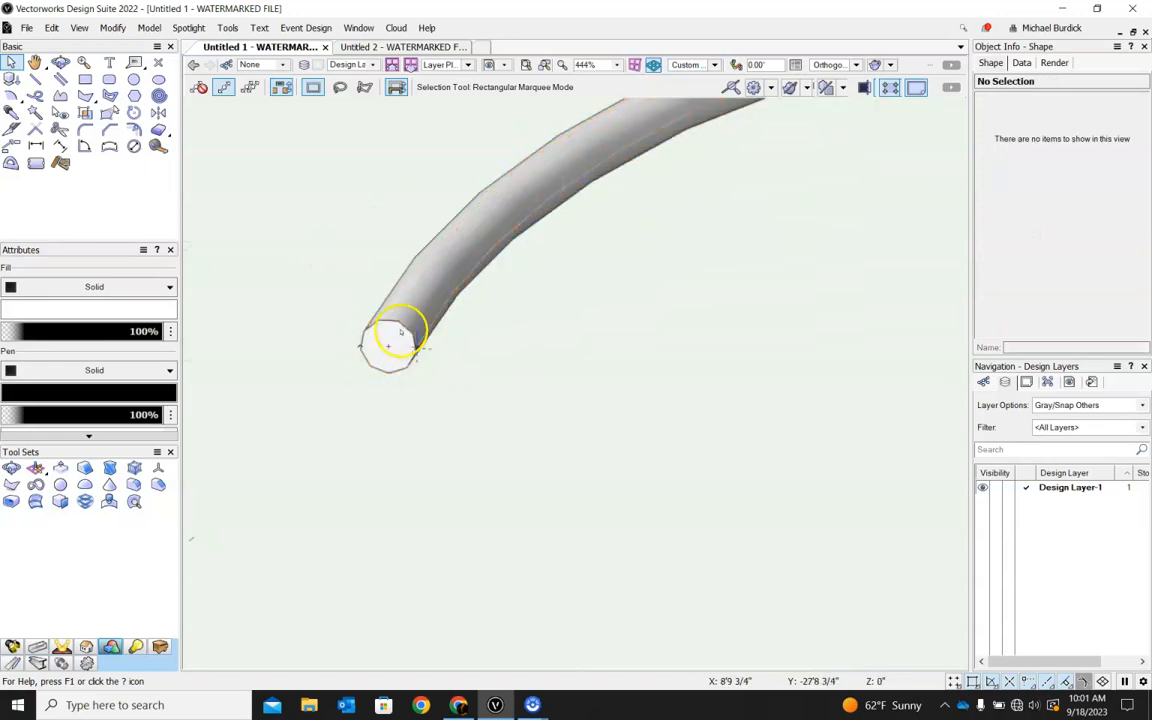
In Top/Plan view, move the separate 9" radius circle away from the second curve, to about X -67'7", Y -41'8".
click(715, 65)
click(703, 80)
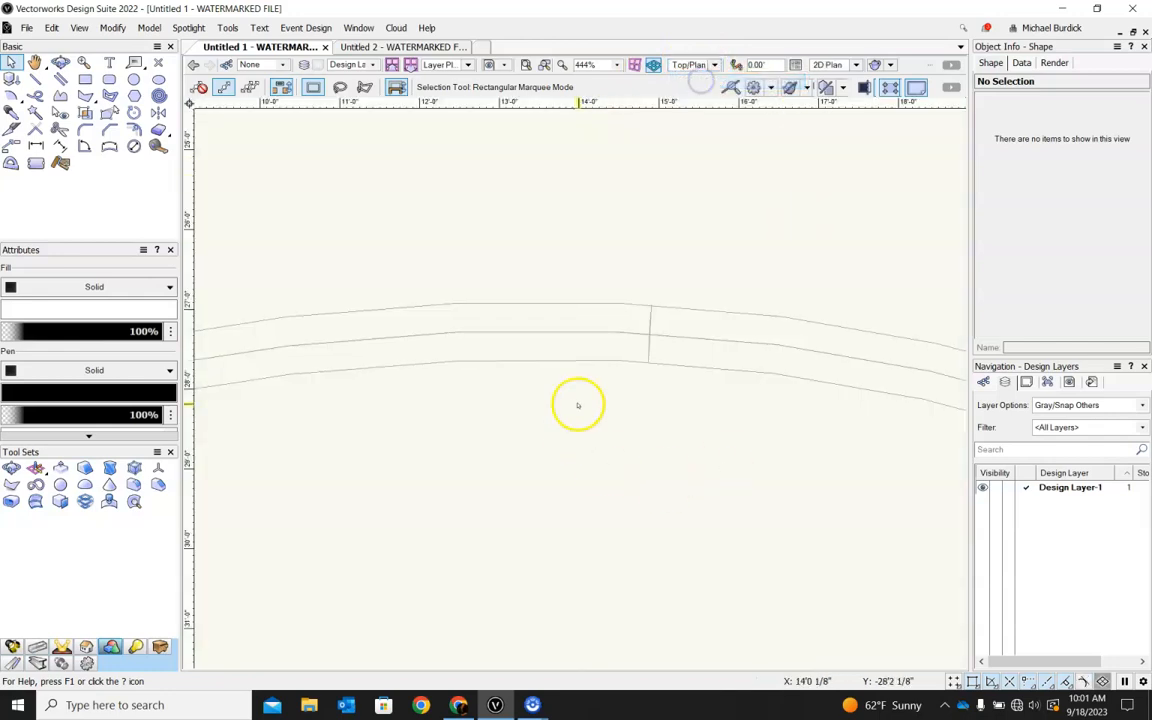
scroll(758, 300, down, 1)
scroll(837, 274, down, 2)
scroll(511, 340, up, 4)
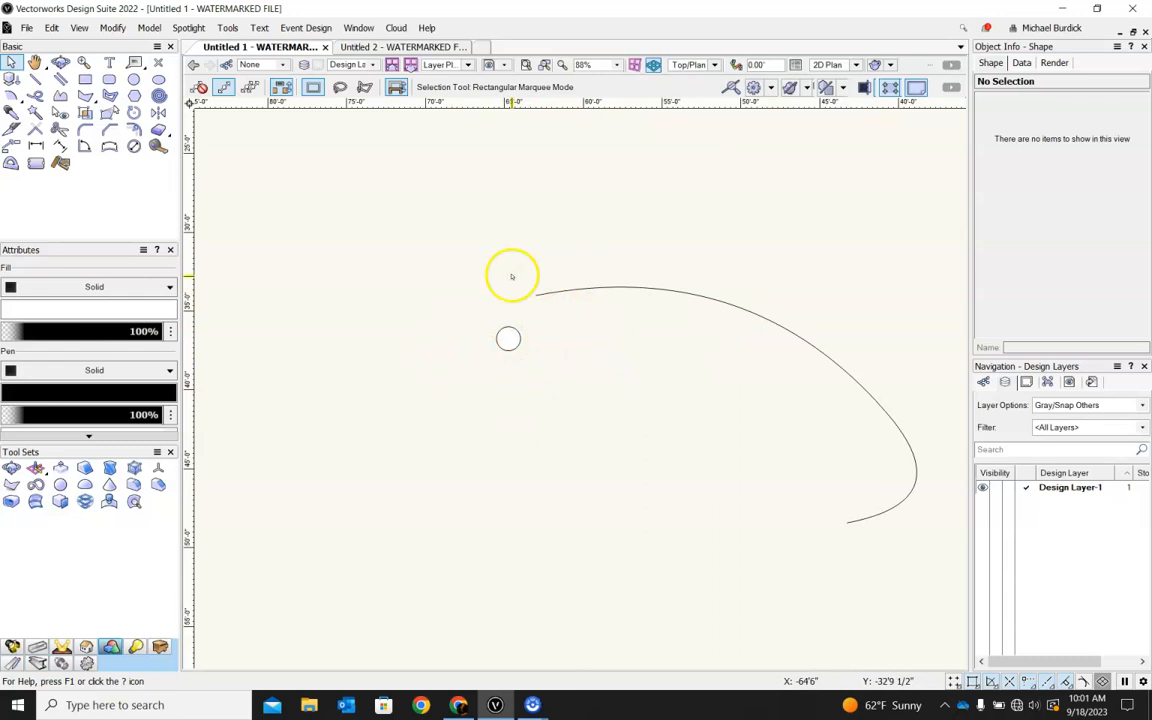
drag(520, 337, 475, 414)
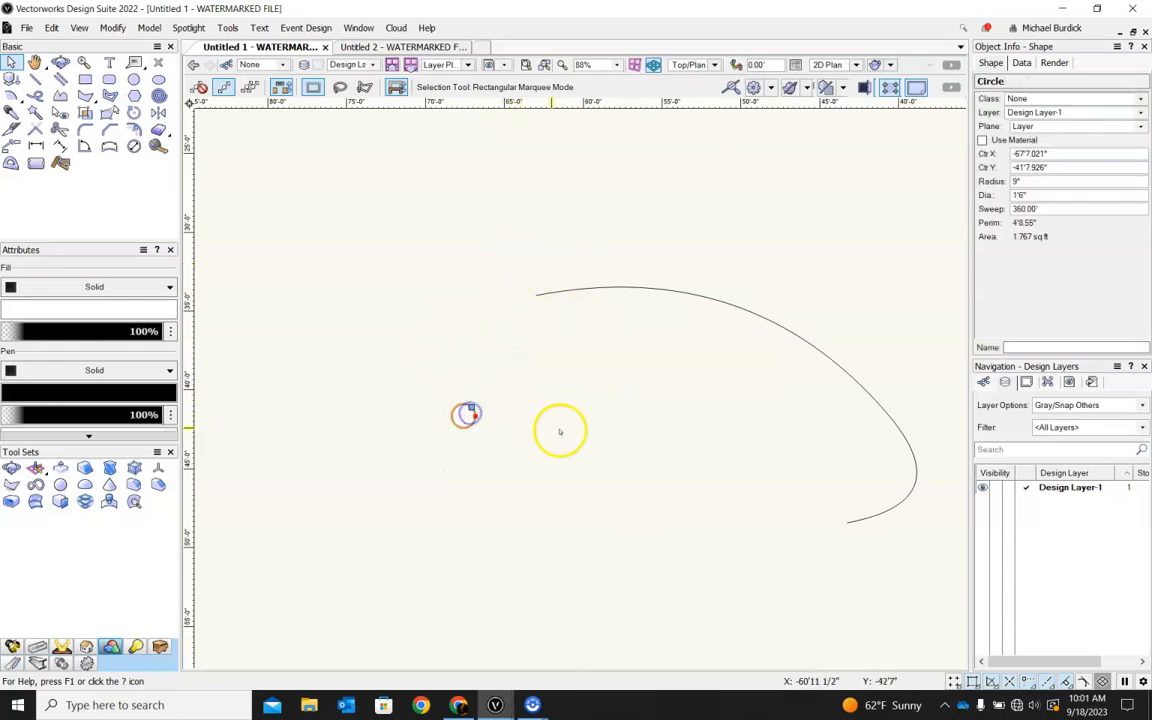
click(617, 278)
scroll(361, 331, down, 2)
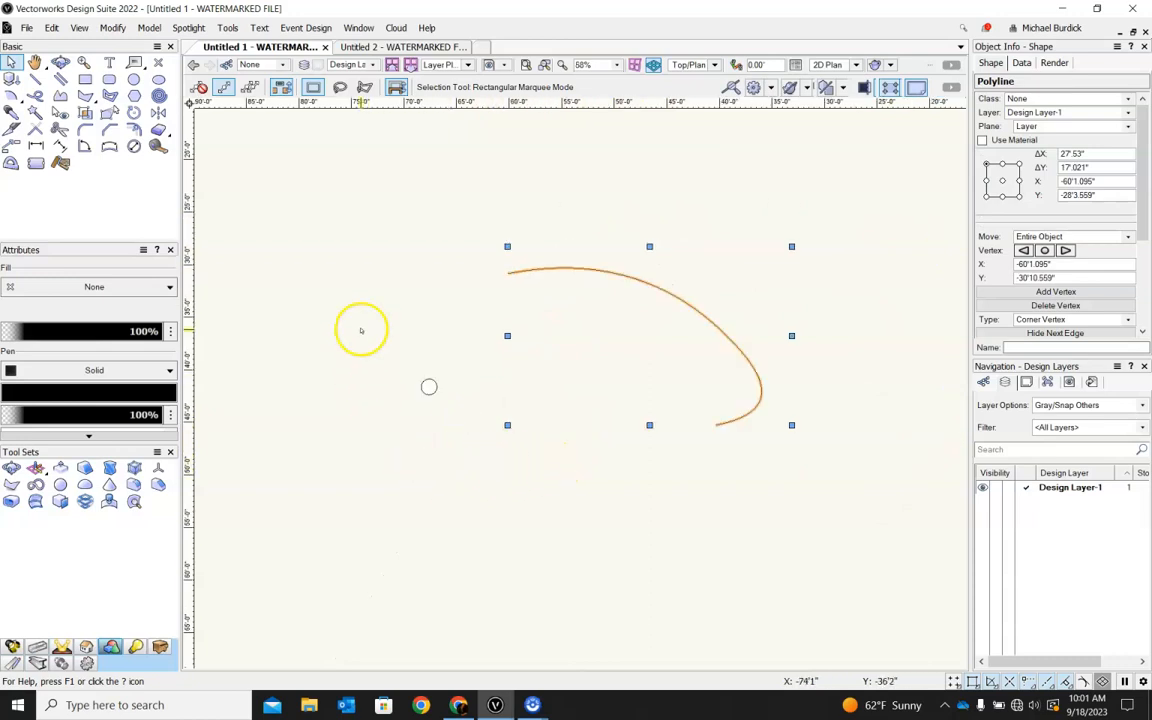
Select the separate circle and the second curve together in Top/Plan view.
ctrl+middle_drag(455, 422, 368, 465)
click(434, 353)
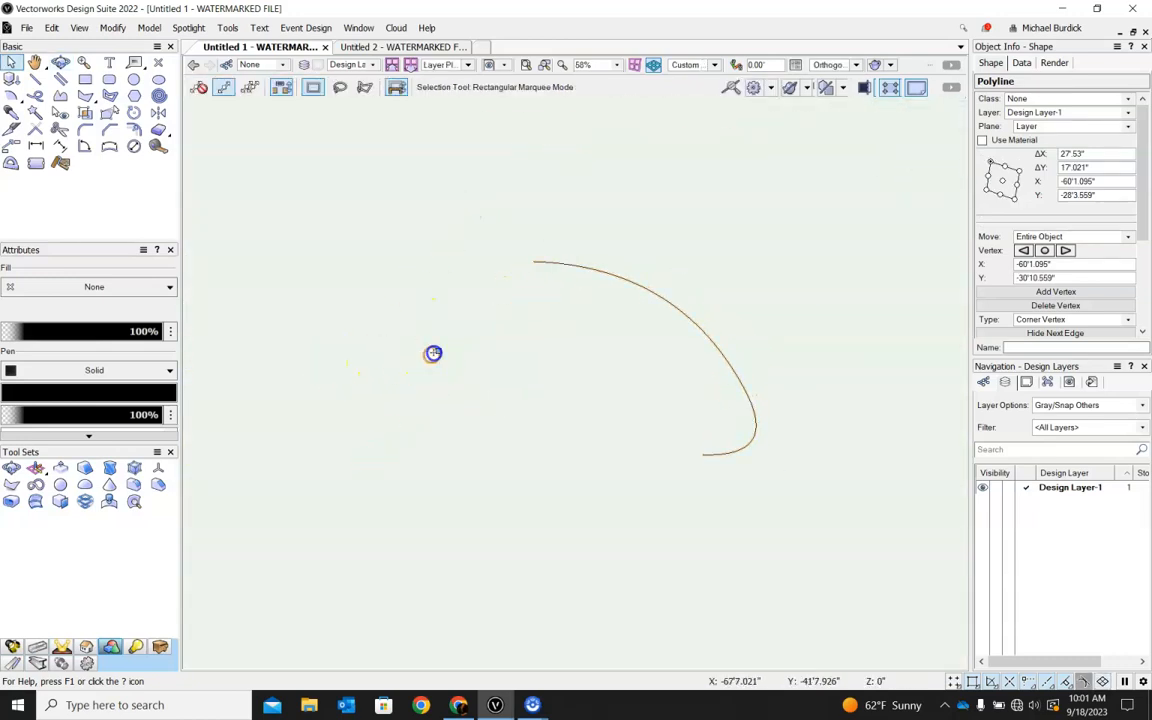
click(714, 66)
click(720, 85)
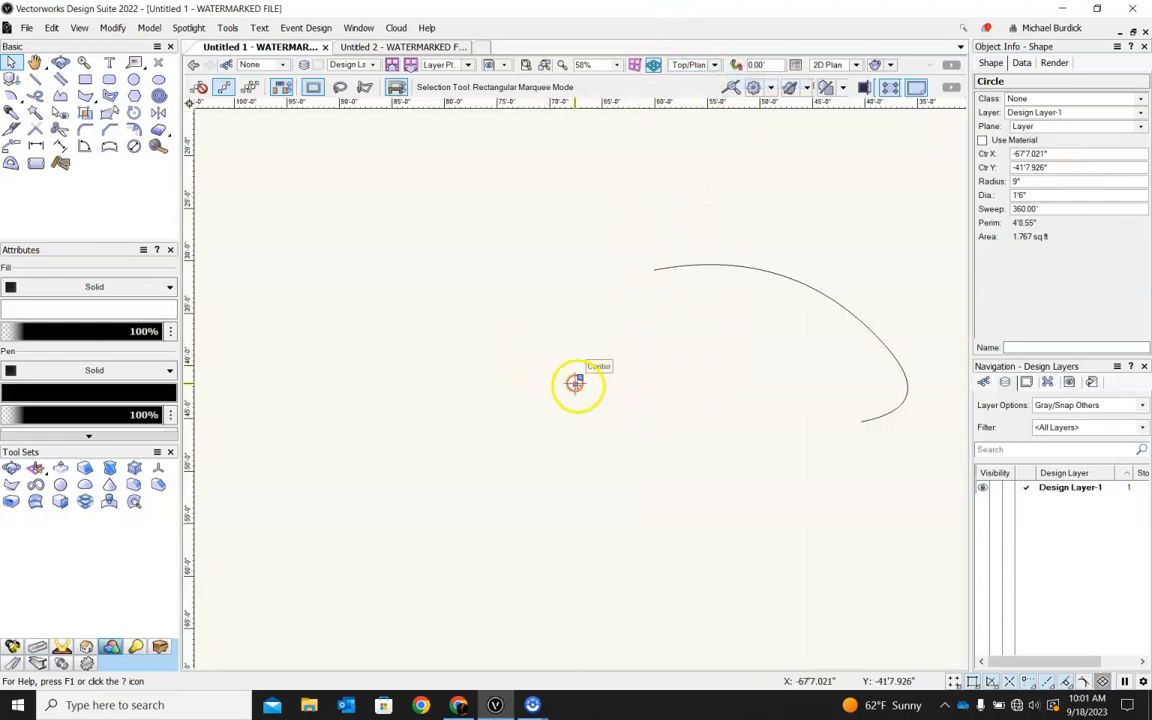
shift+click(685, 270)
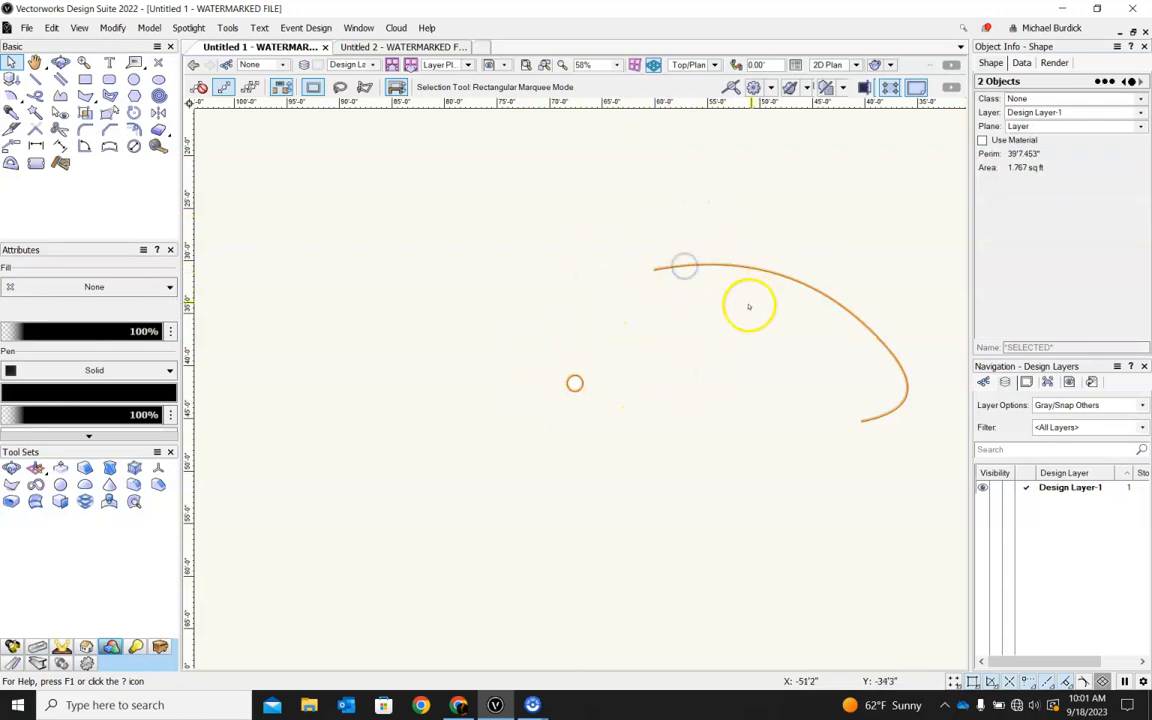
Extrude the selected circle along the second curve with a uniform scale factor of 1.
click(149, 28)
mouse_move(188, 28)
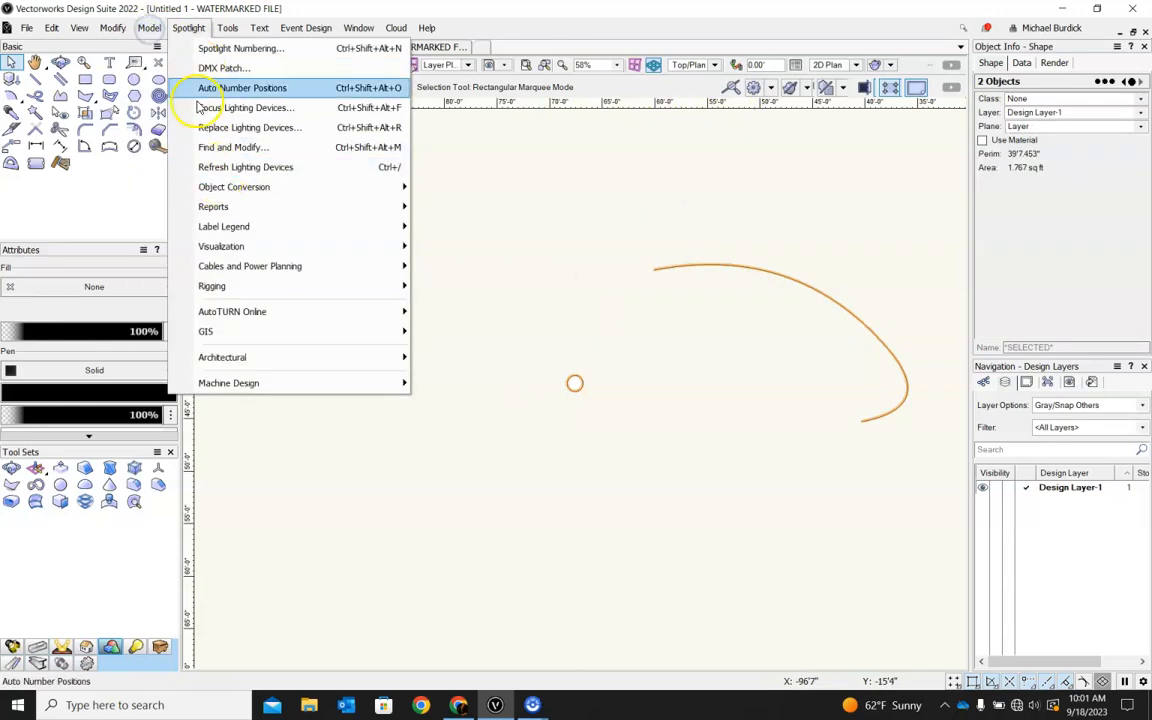
mouse_move(149, 28)
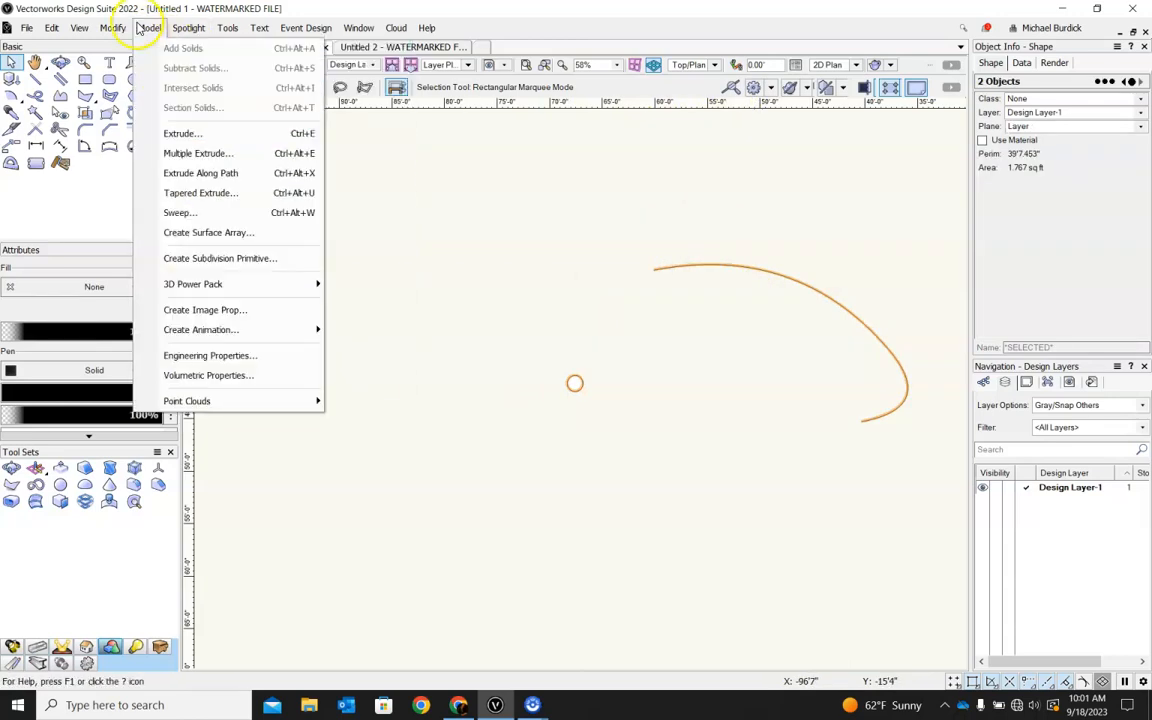
click(188, 175)
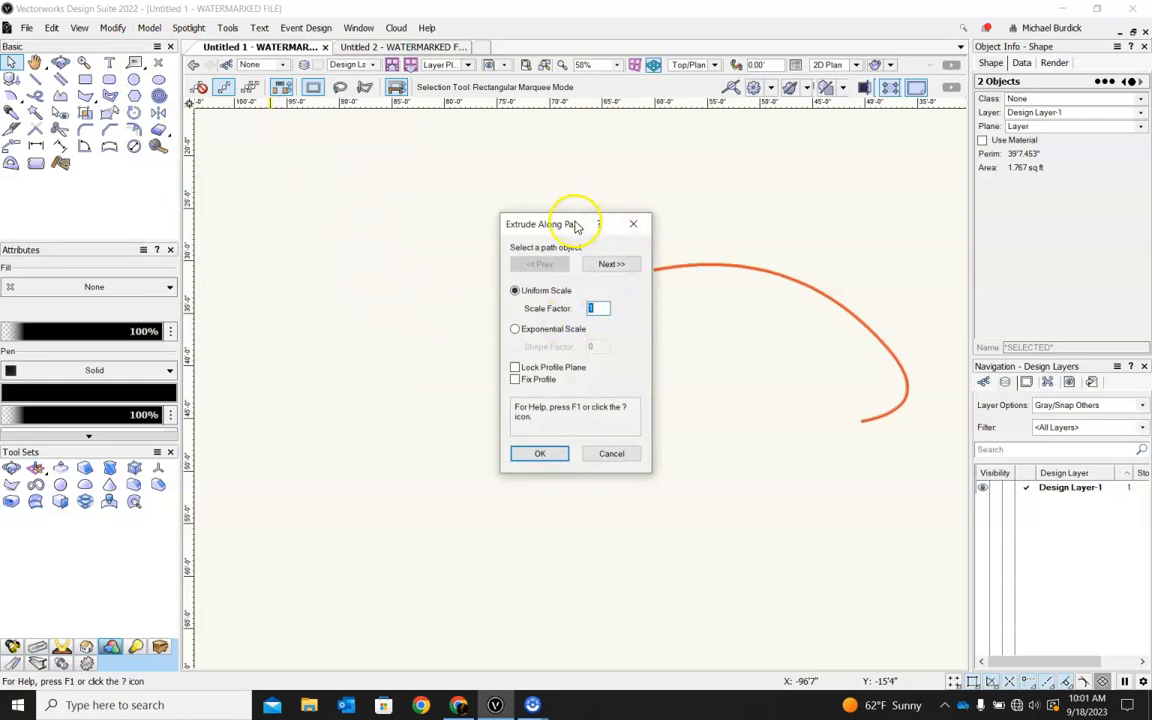
drag(571, 226, 386, 226)
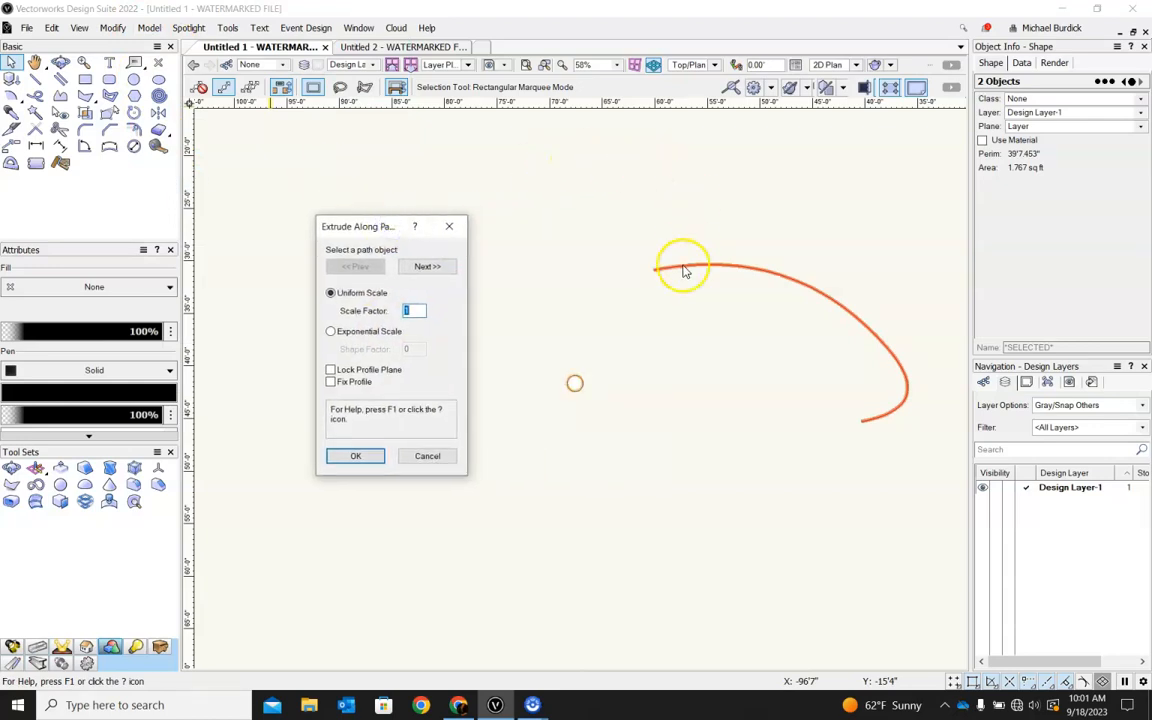
click(356, 457)
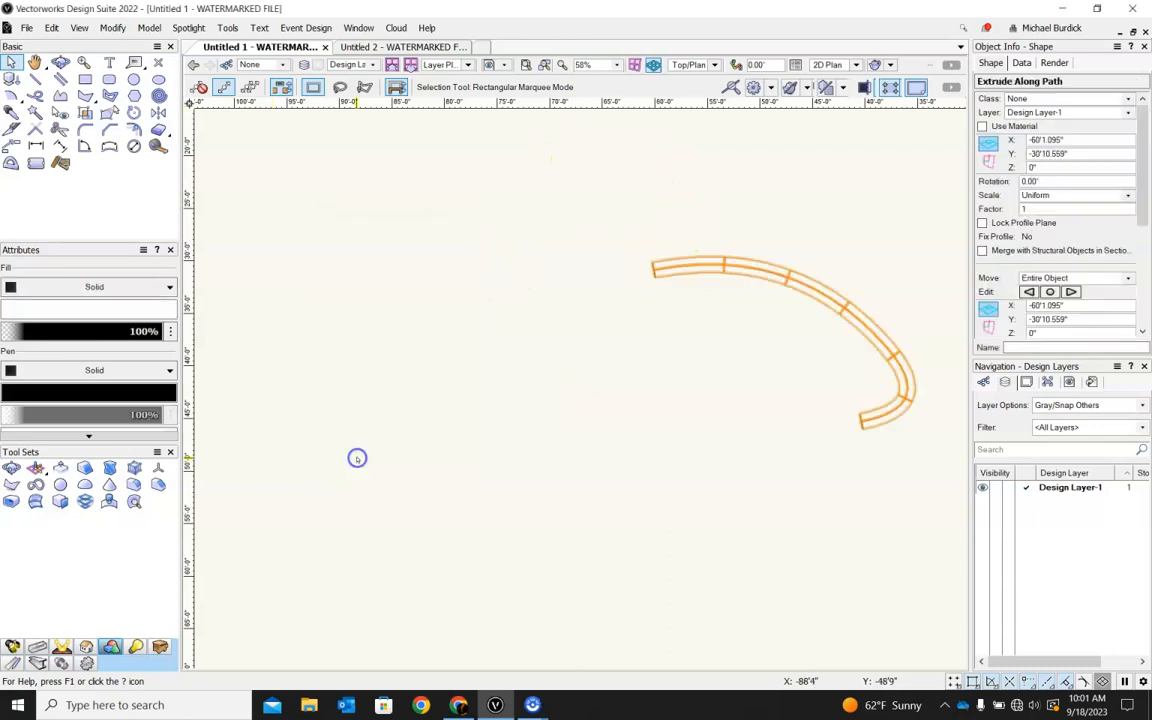
Inspect the second tube in 3D and undo its extrusion along the path.
shift+middle_drag(736, 343, 731, 314)
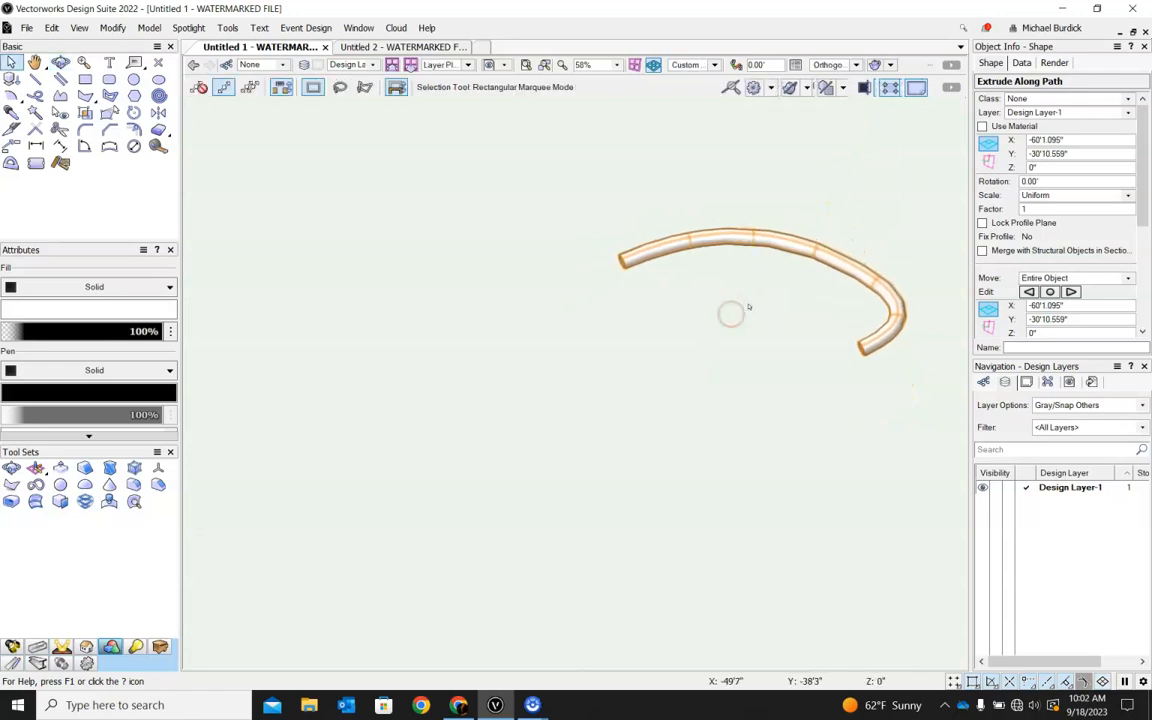
key(ctrl+z)
key(ctrl+z)
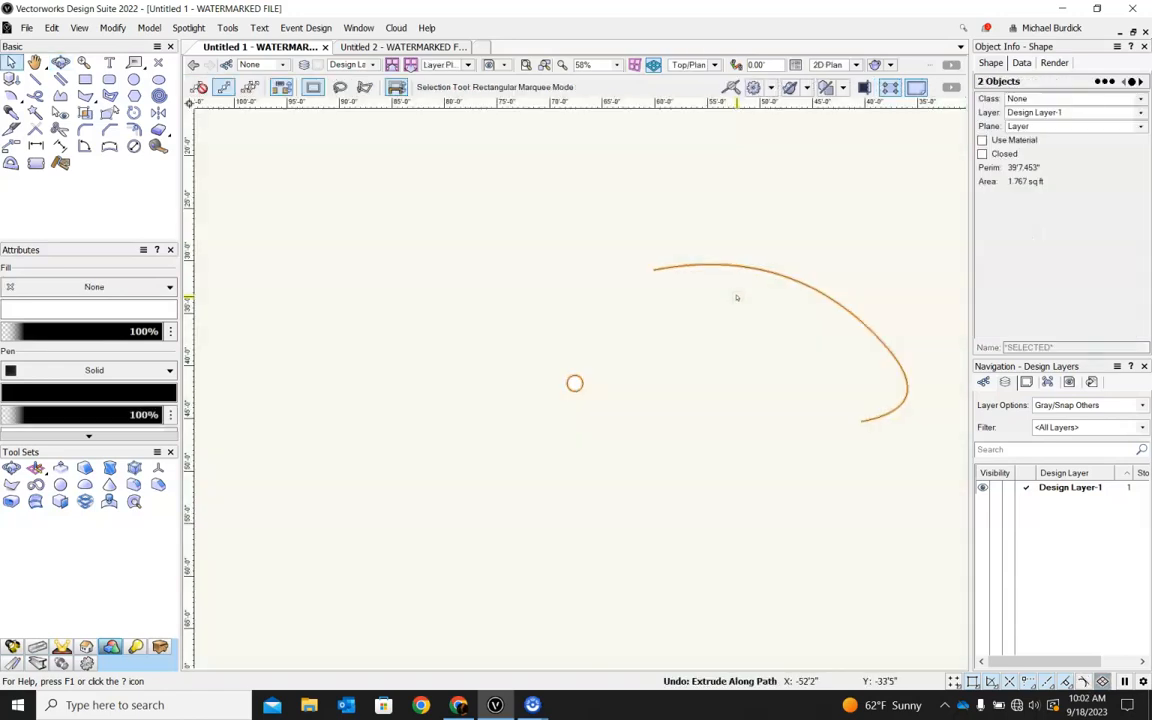
Extrude the circle along the second curve using Exponential Scale with a shape factor of 2.
click(149, 28)
click(210, 173)
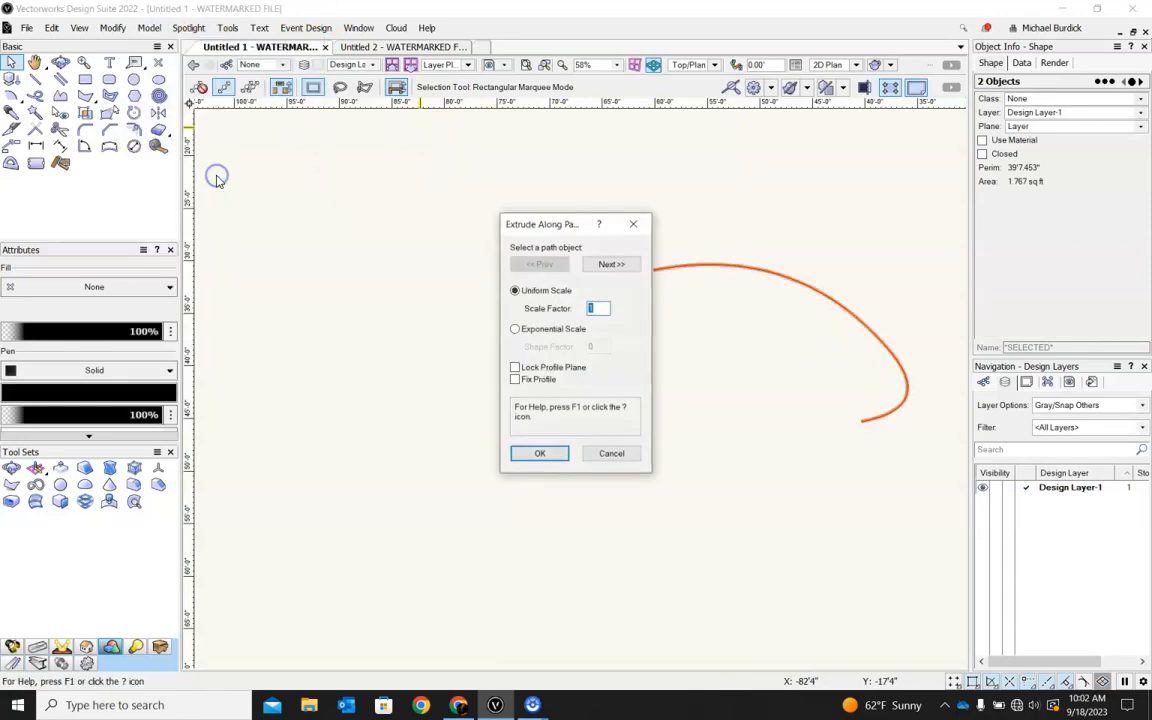
click(515, 330)
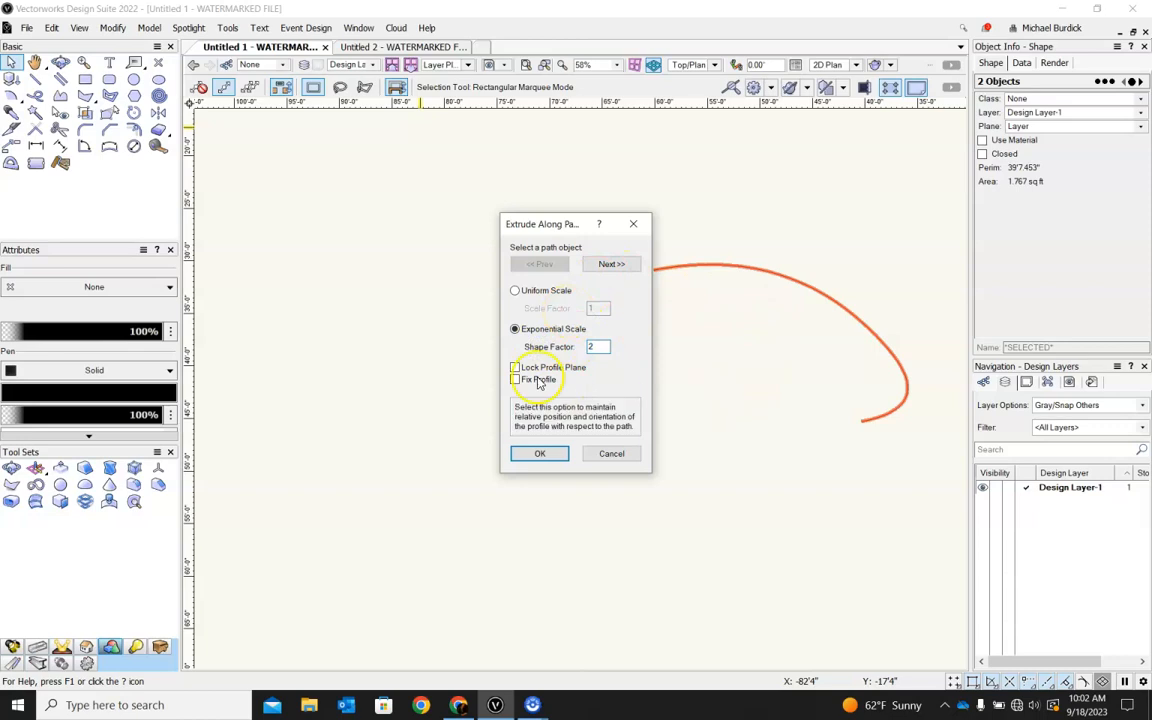
click(545, 454)
Examine the flared extrusion in 3D and Top view, and review its scale and path properties.
shift+middle_drag(682, 390, 684, 489)
ctrl+middle_drag(758, 354, 653, 366)
key(5)
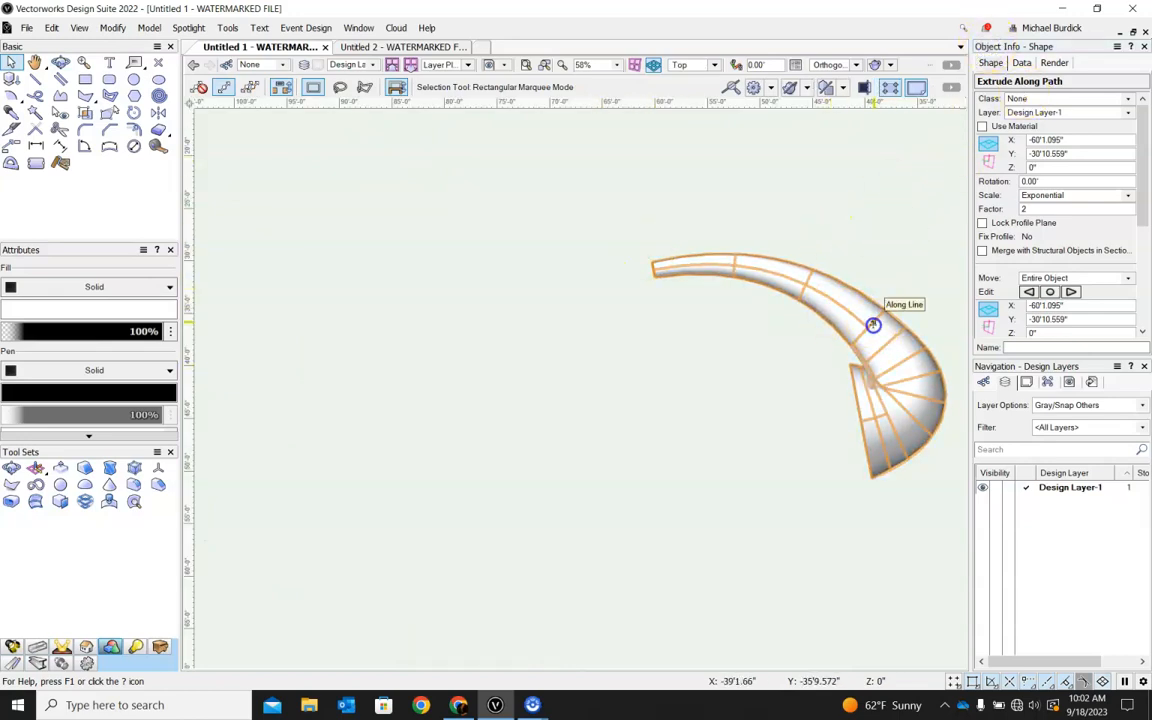
scroll(1033, 122, down, 4)
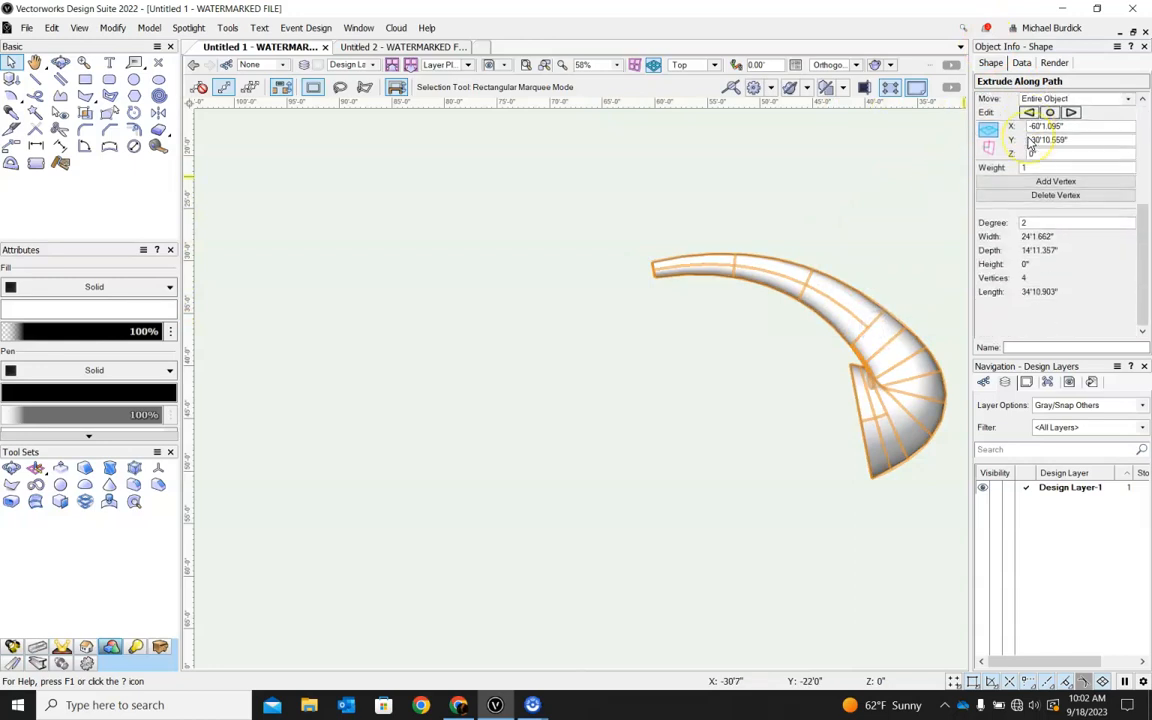
scroll(992, 198, up, 3)
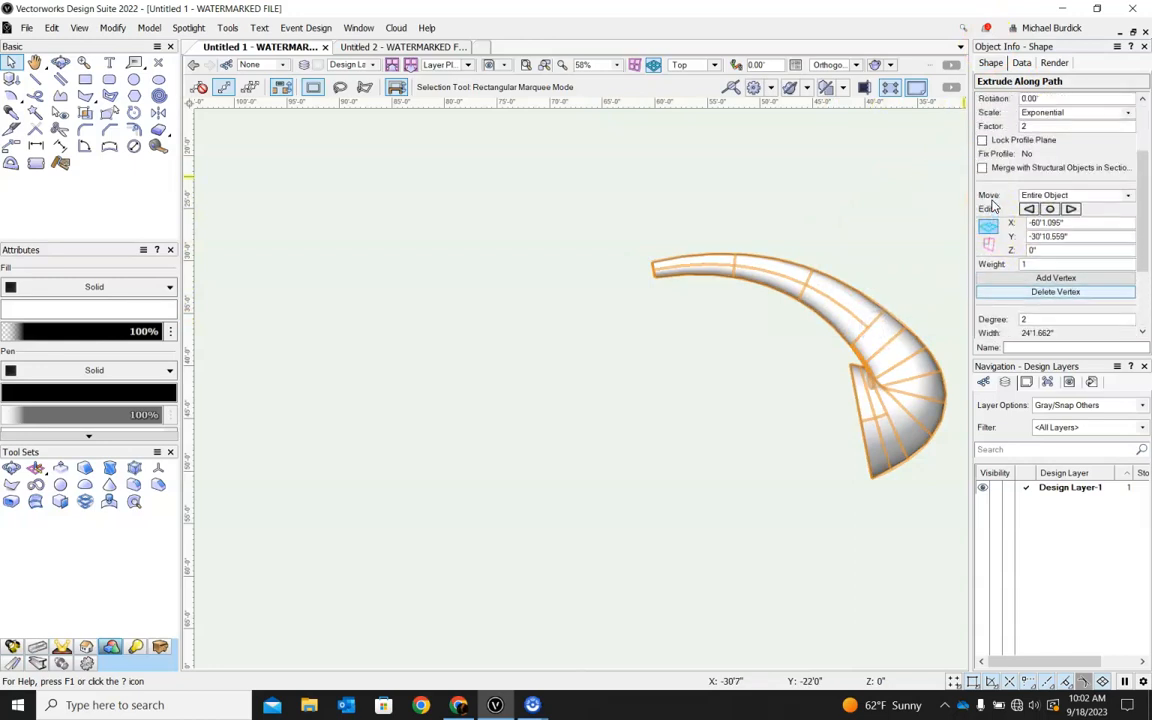
scroll(1008, 160, up, 1)
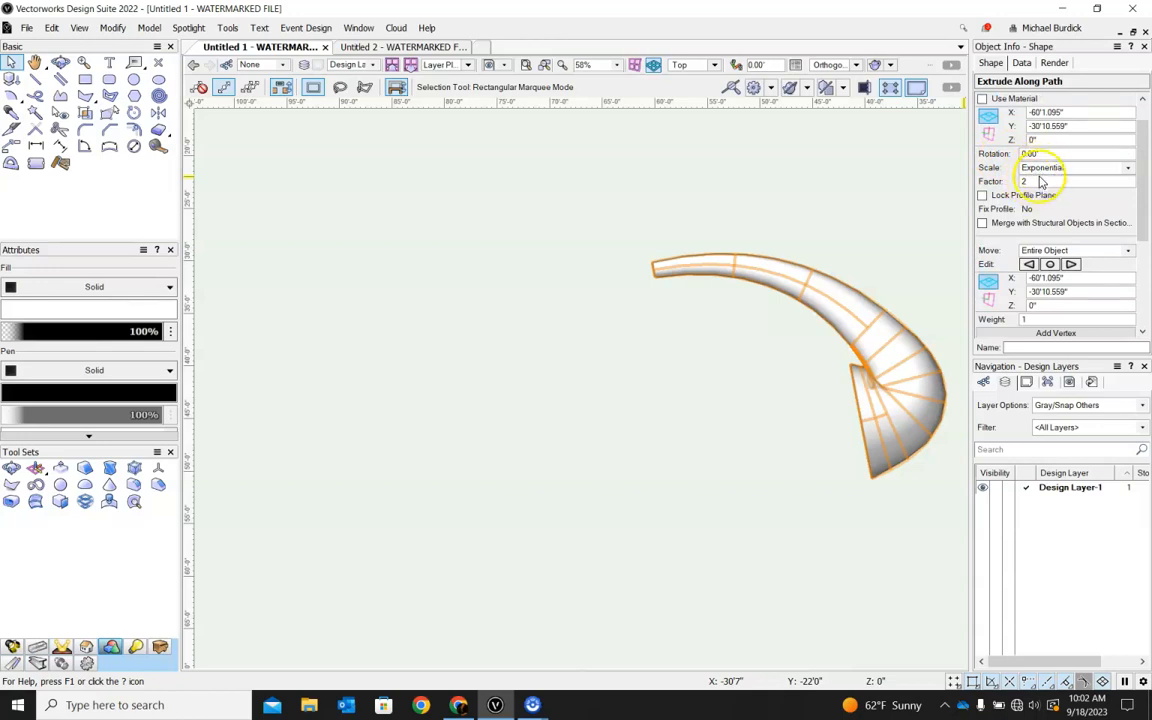
Try Exponential scale factors of 1 and 0 on the extruded curve.
click(1040, 180)
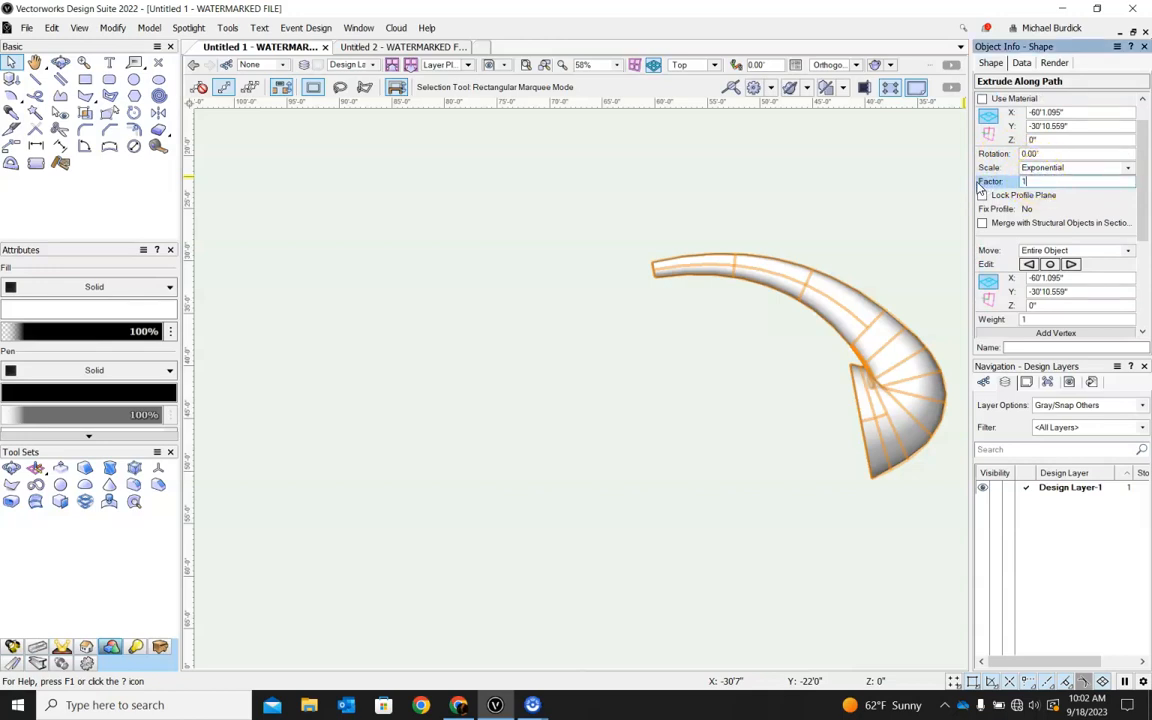
key(Tab)
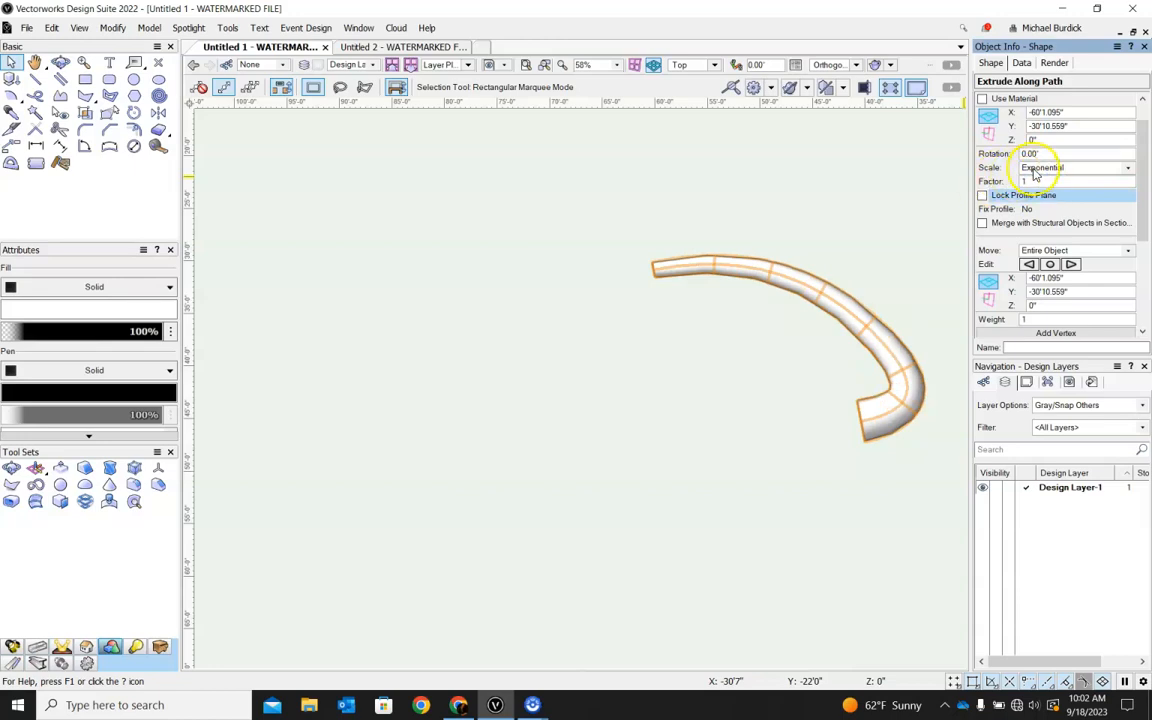
click(1034, 181)
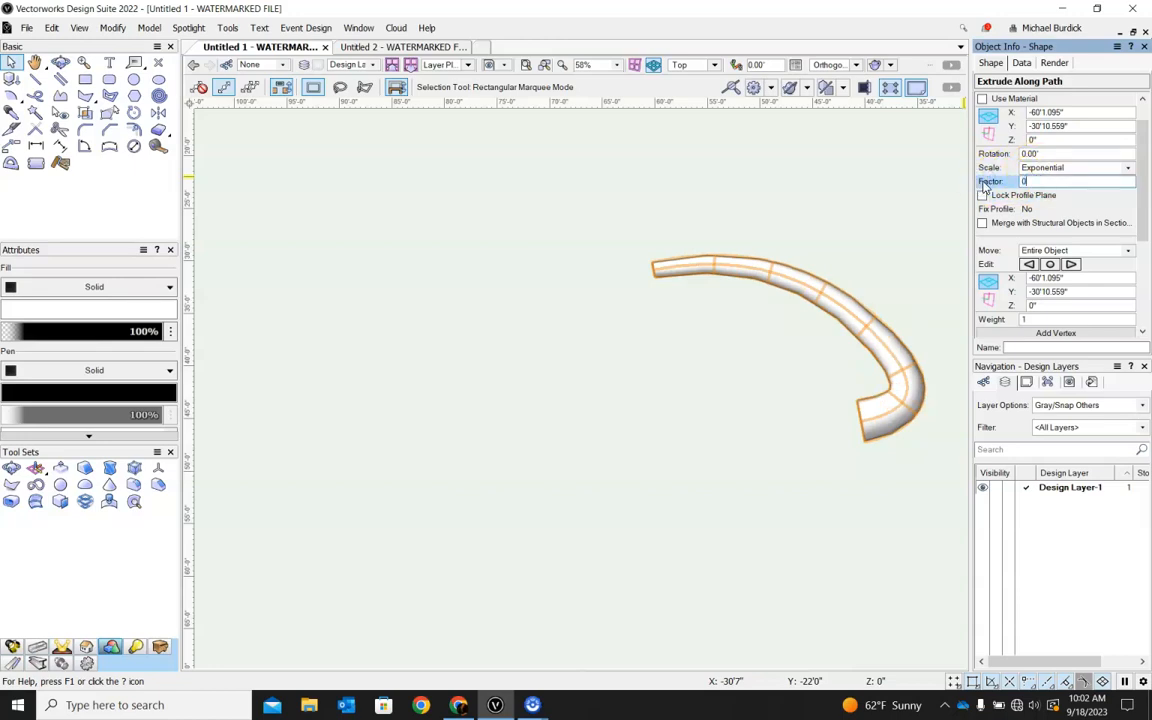
key(Tab)
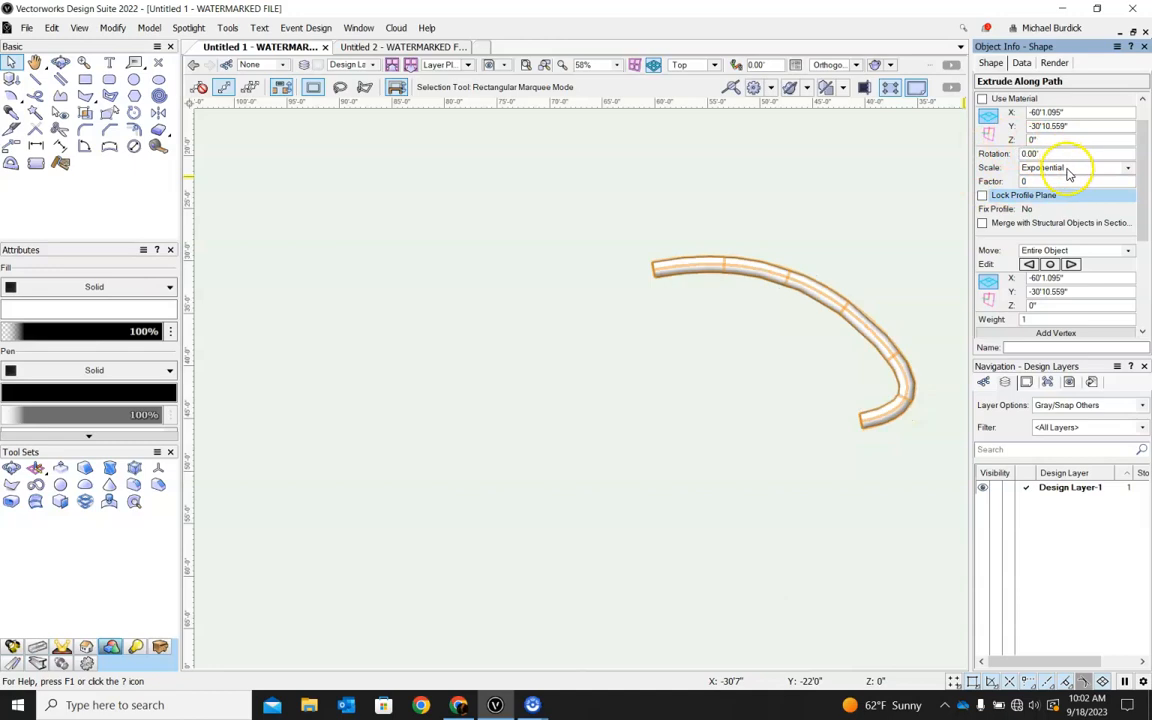
Switch the extrusion's scale to Uniform and examine the tube and its end faces in 3D.
click(1068, 170)
click(1040, 181)
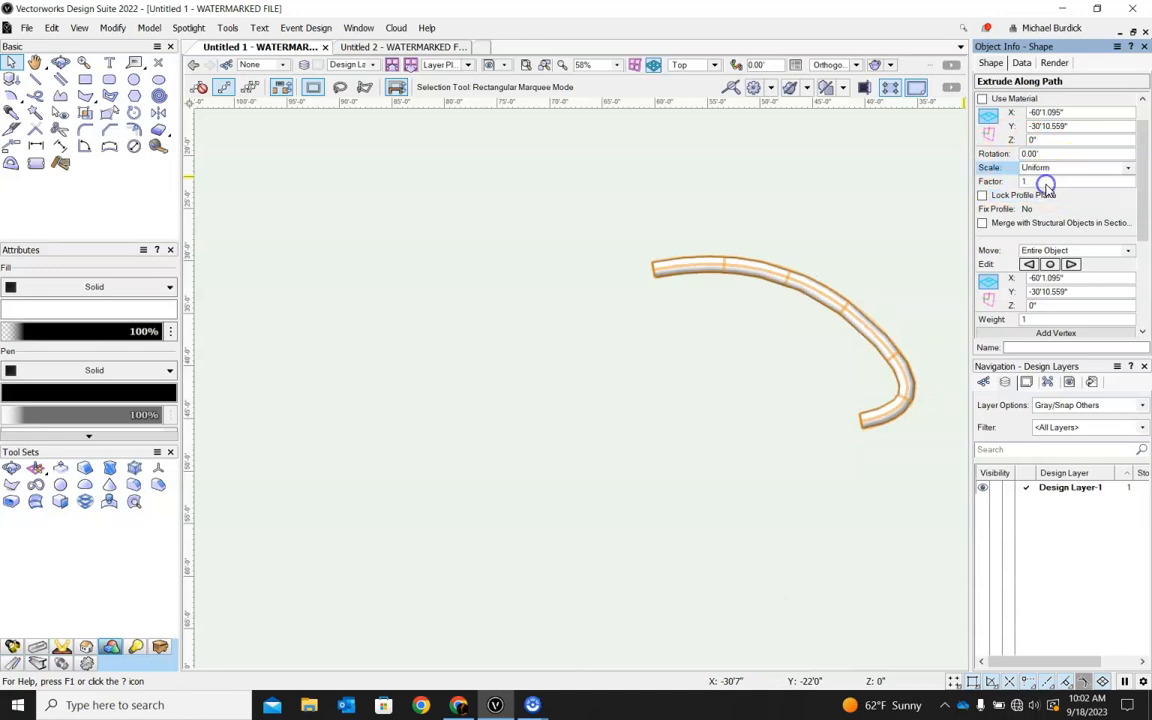
click(747, 210)
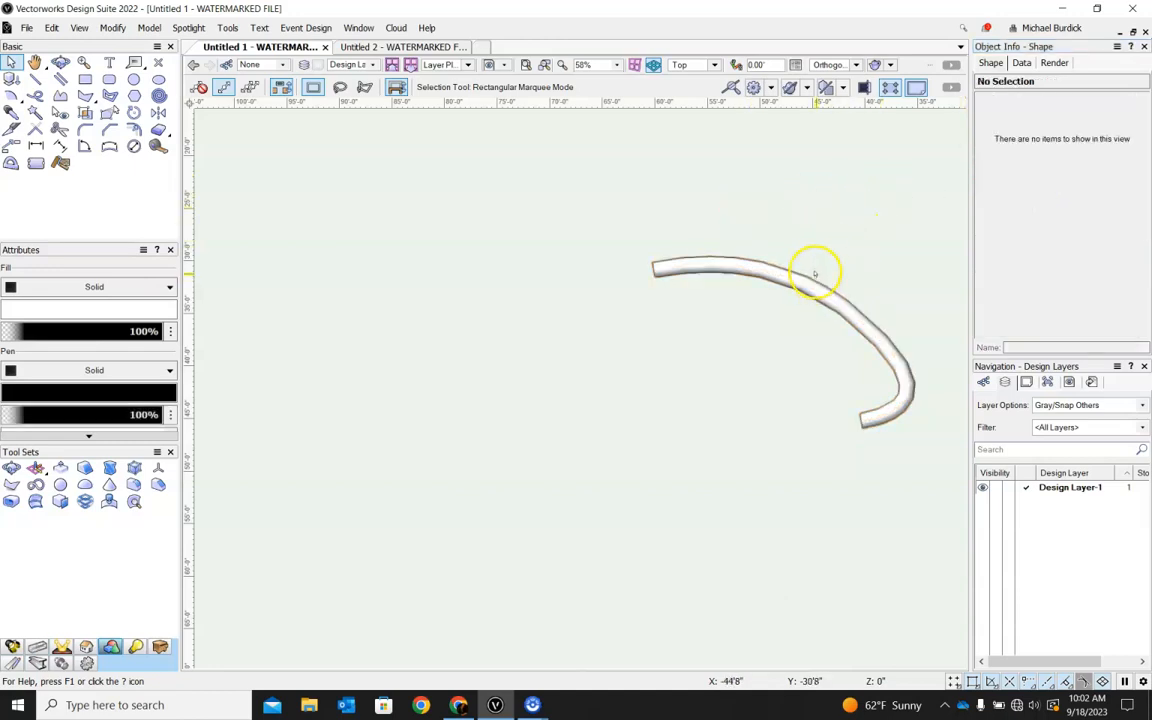
scroll(658, 244, down, 4)
ctrl+middle_drag(852, 321, 900, 154)
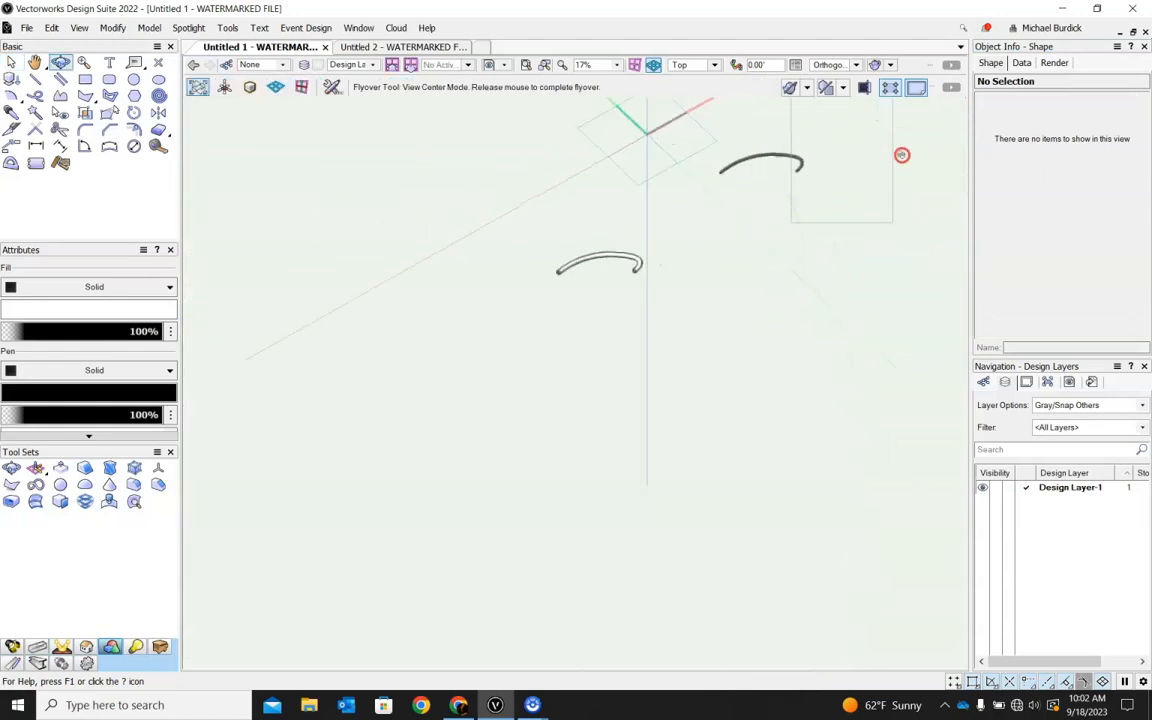
scroll(602, 264, up, 4)
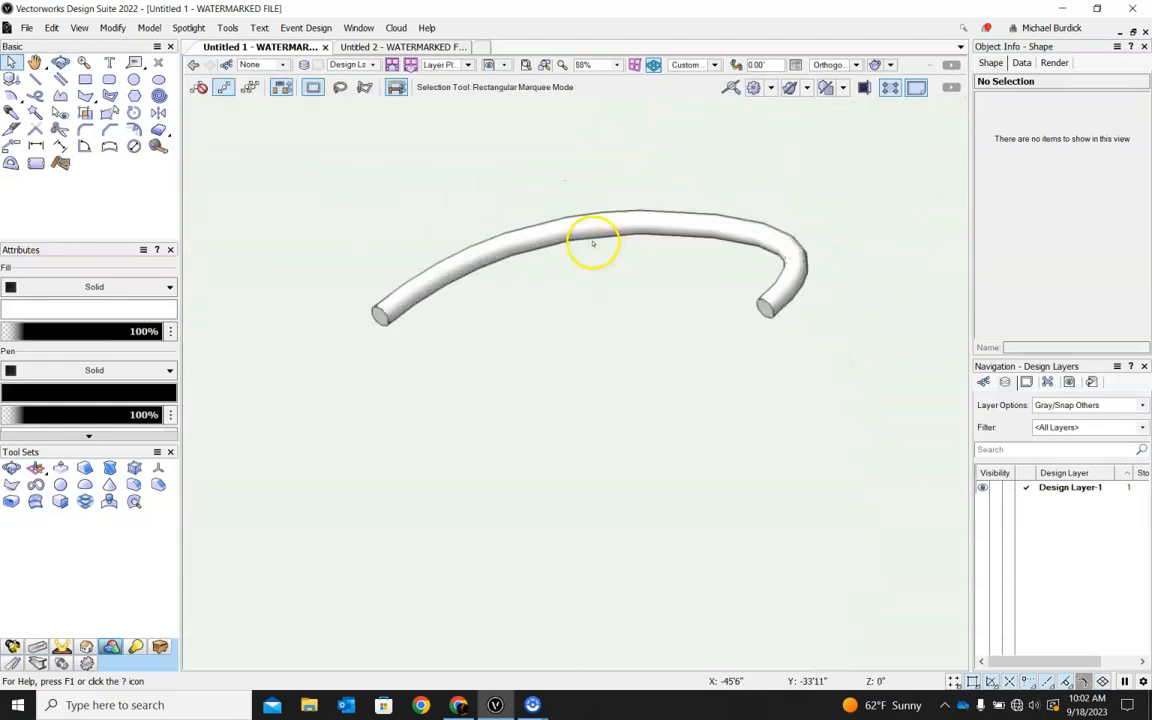
click(594, 244)
ctrl+middle_drag(814, 200, 458, 288)
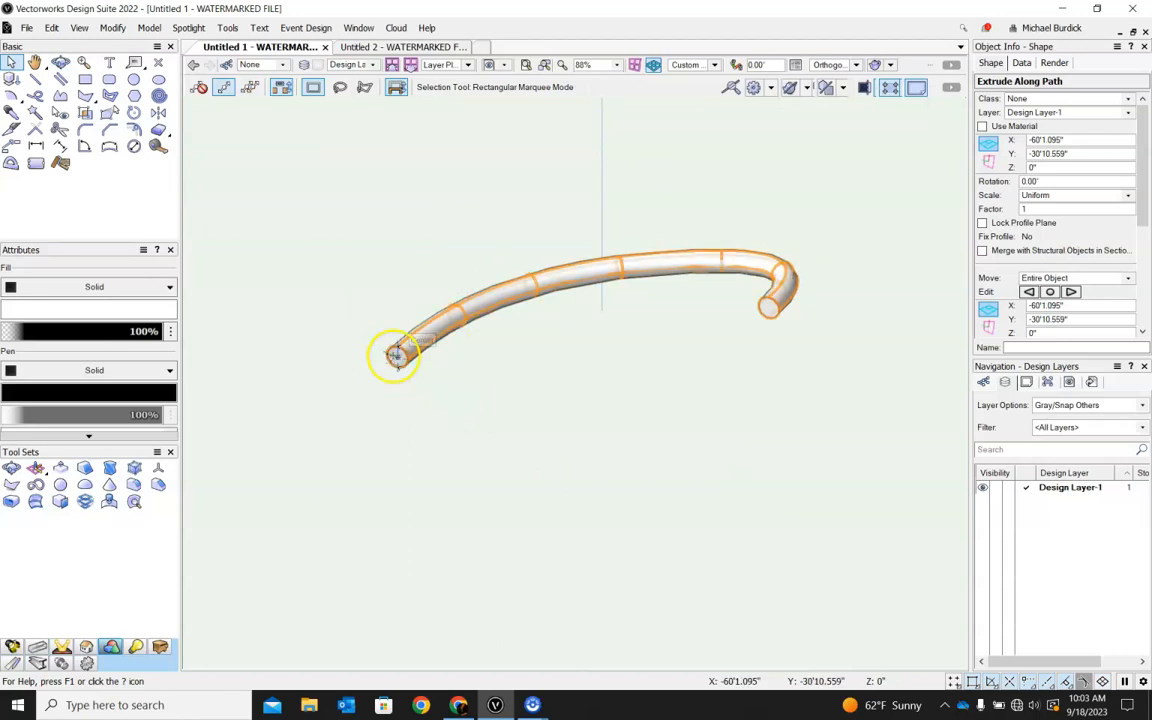
click(397, 358)
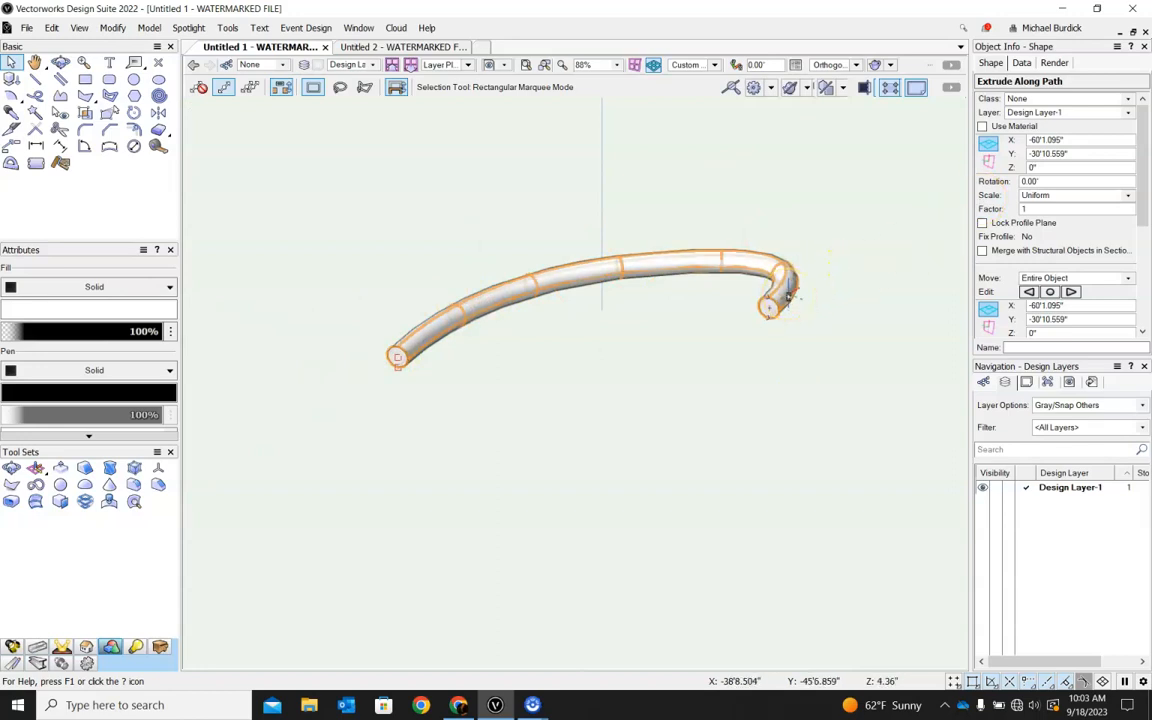
Open the extrusion's path component for editing in Top/Plan view.
double_click(788, 295)
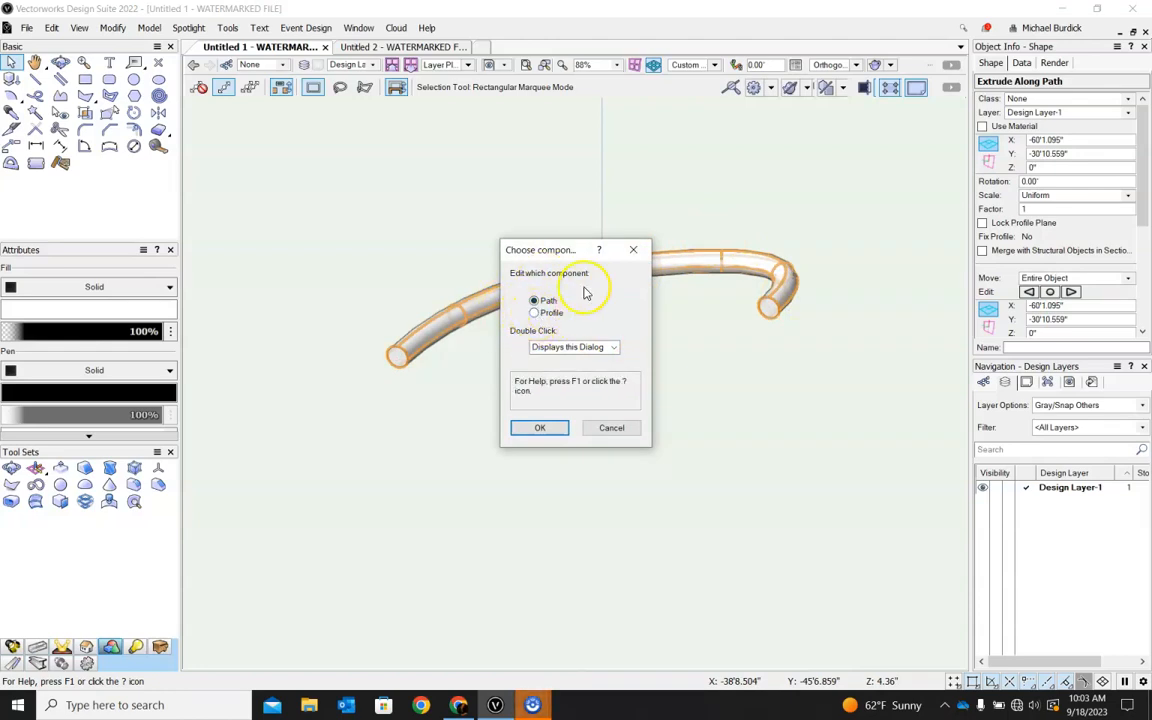
click(541, 428)
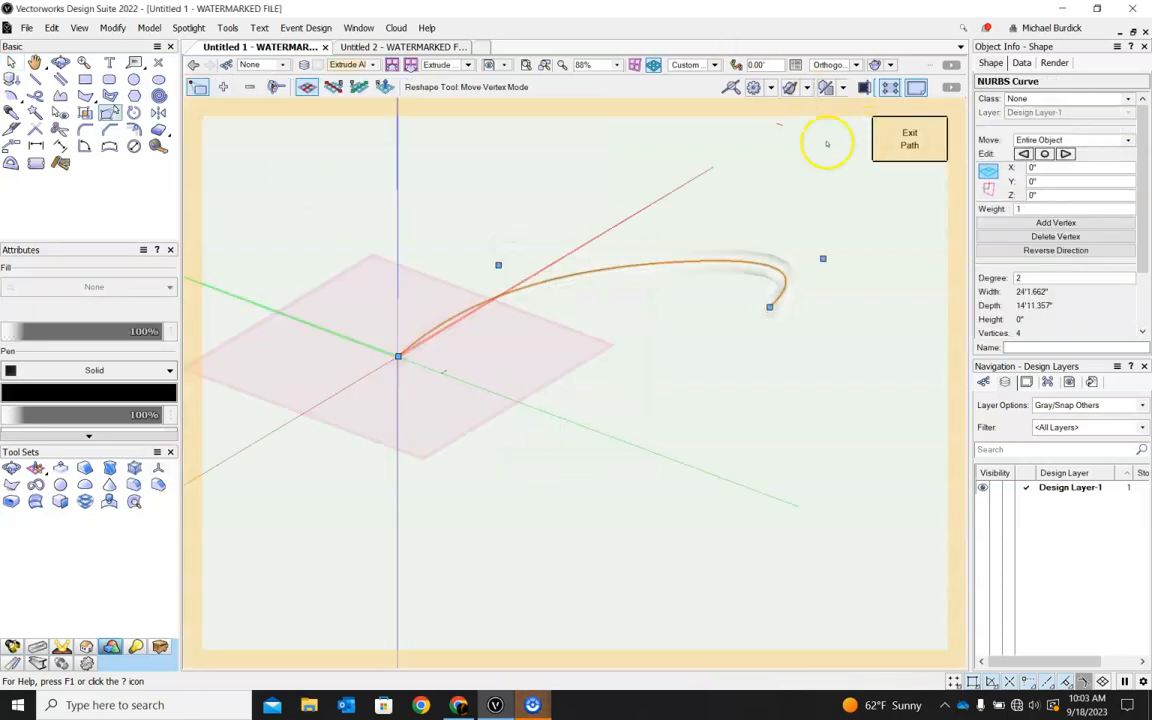
click(712, 72)
click(714, 80)
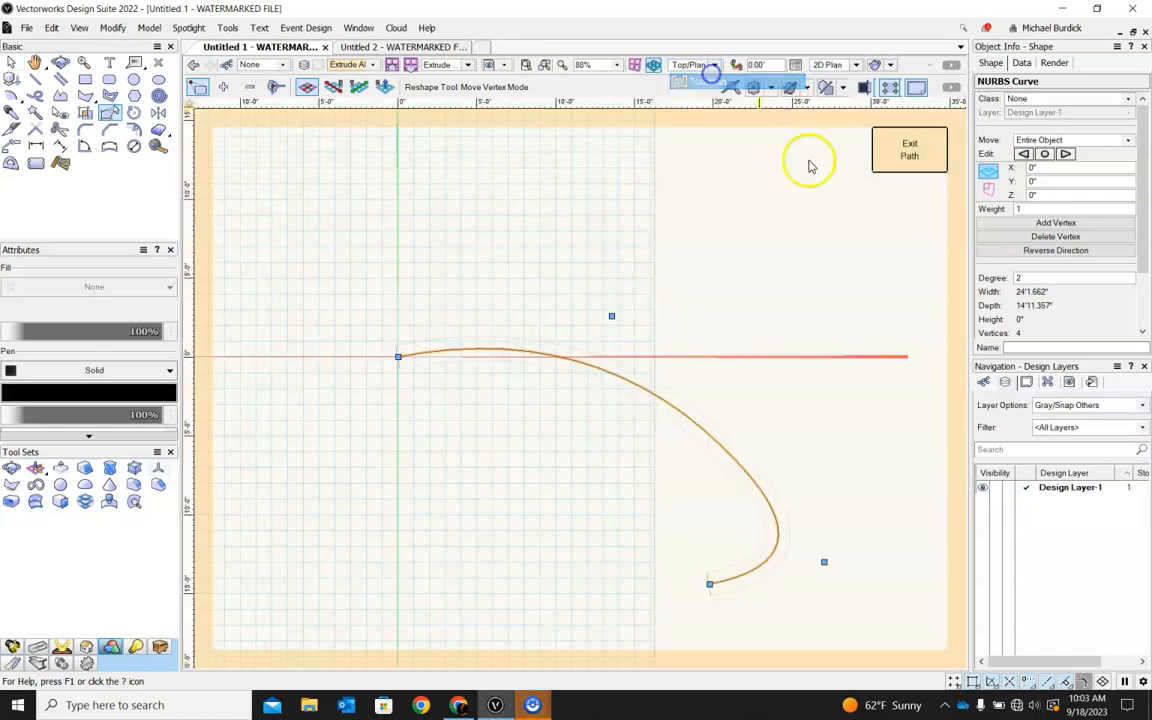
Reshape the path into a C-shaped curve by moving its start vertex to -3'4", -9'4" and shifting both middle vertices, and exit path editing.
scroll(584, 290, down, 2)
scroll(660, 440, up, 2)
drag(730, 373, 743, 195)
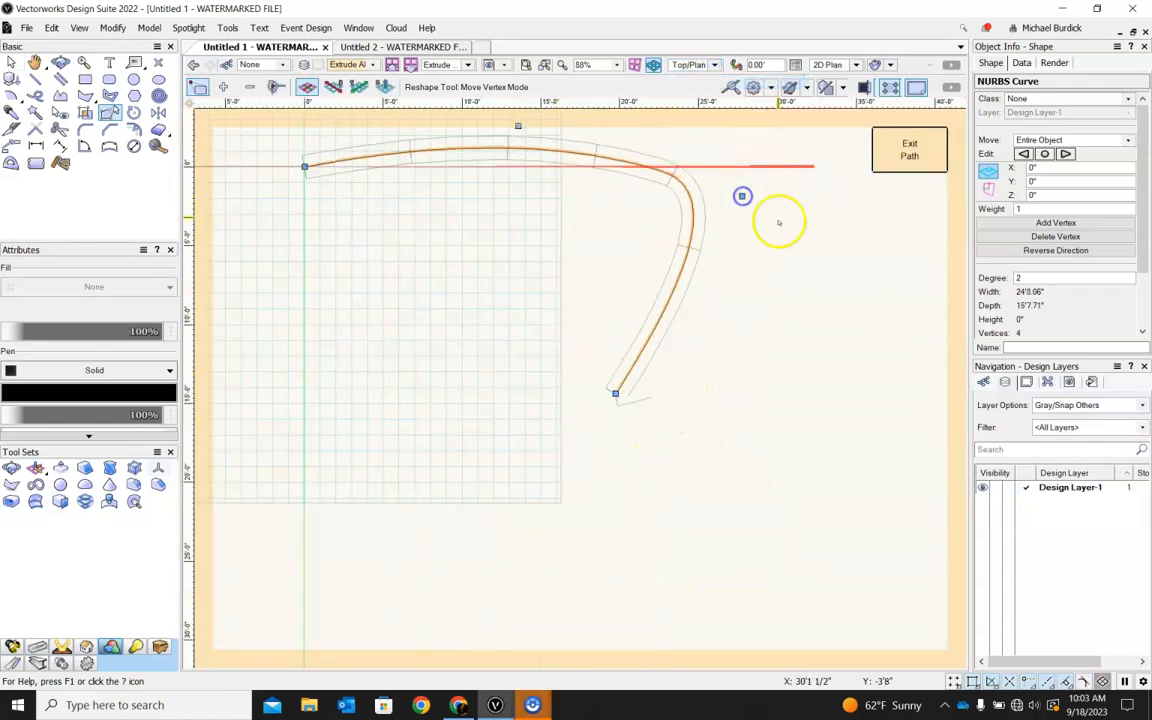
scroll(712, 373, down, 1)
drag(441, 237, 407, 333)
drag(584, 208, 310, 207)
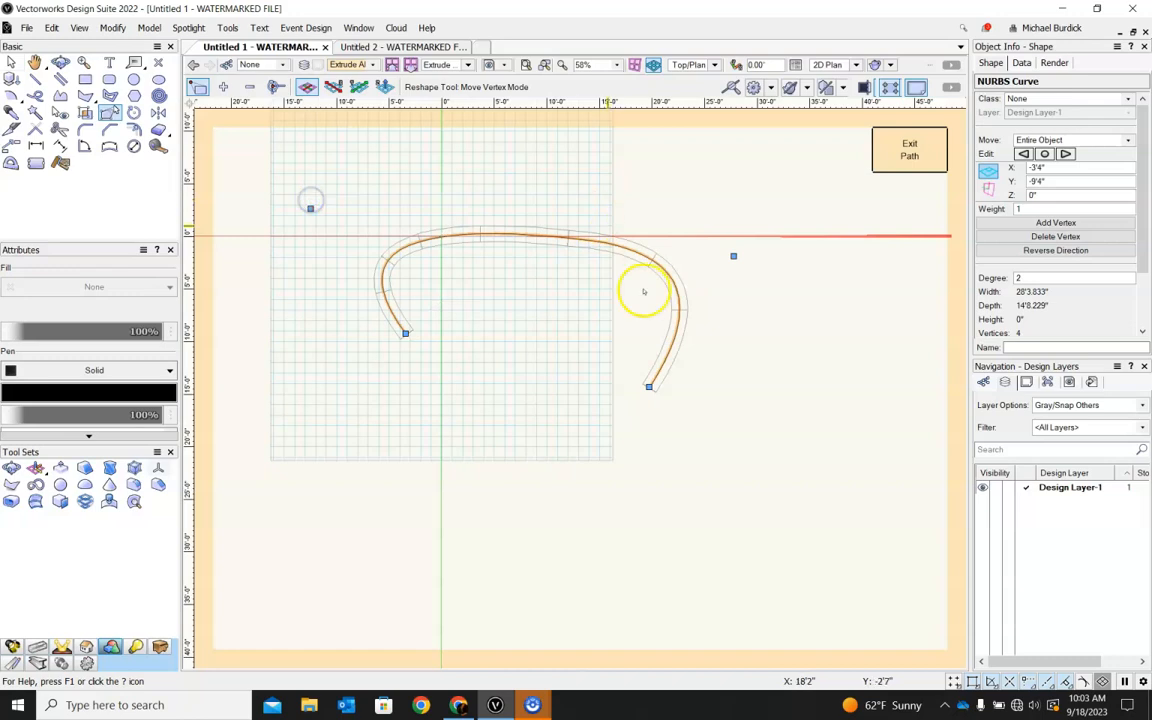
click(896, 145)
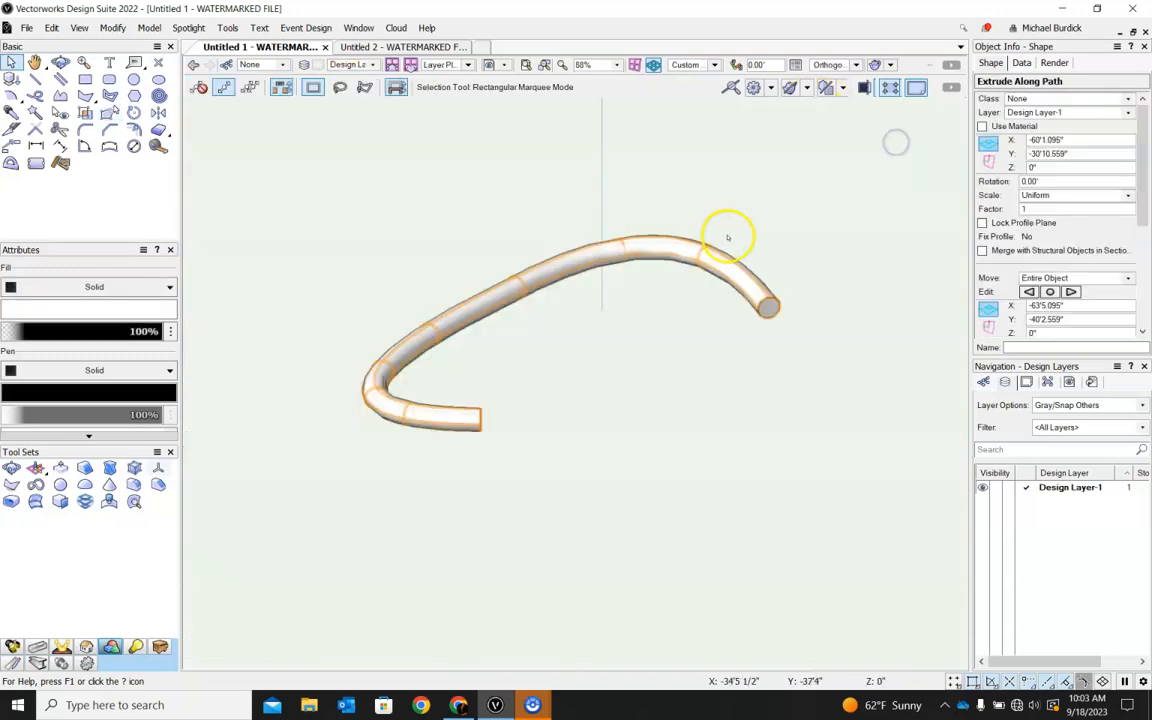
Open the reshaped extrusion's profile for editing and delete its circle.
ctrl+middle_drag(745, 246, 714, 207)
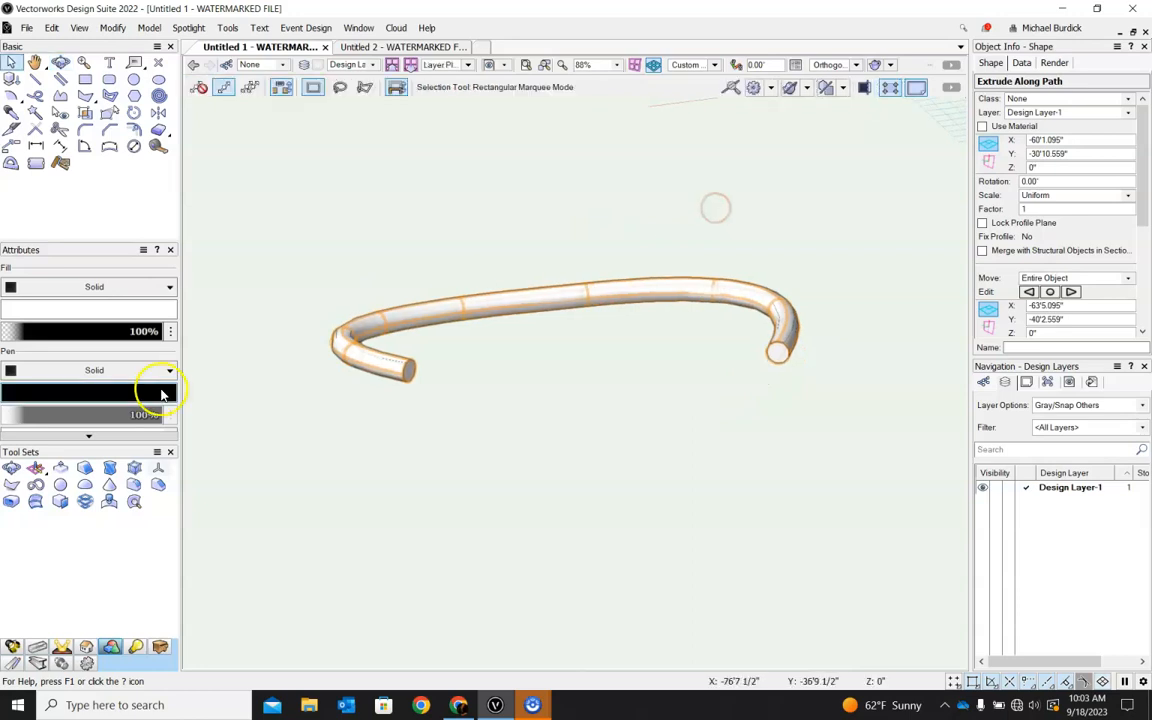
double_click(341, 344)
click(535, 313)
click(540, 428)
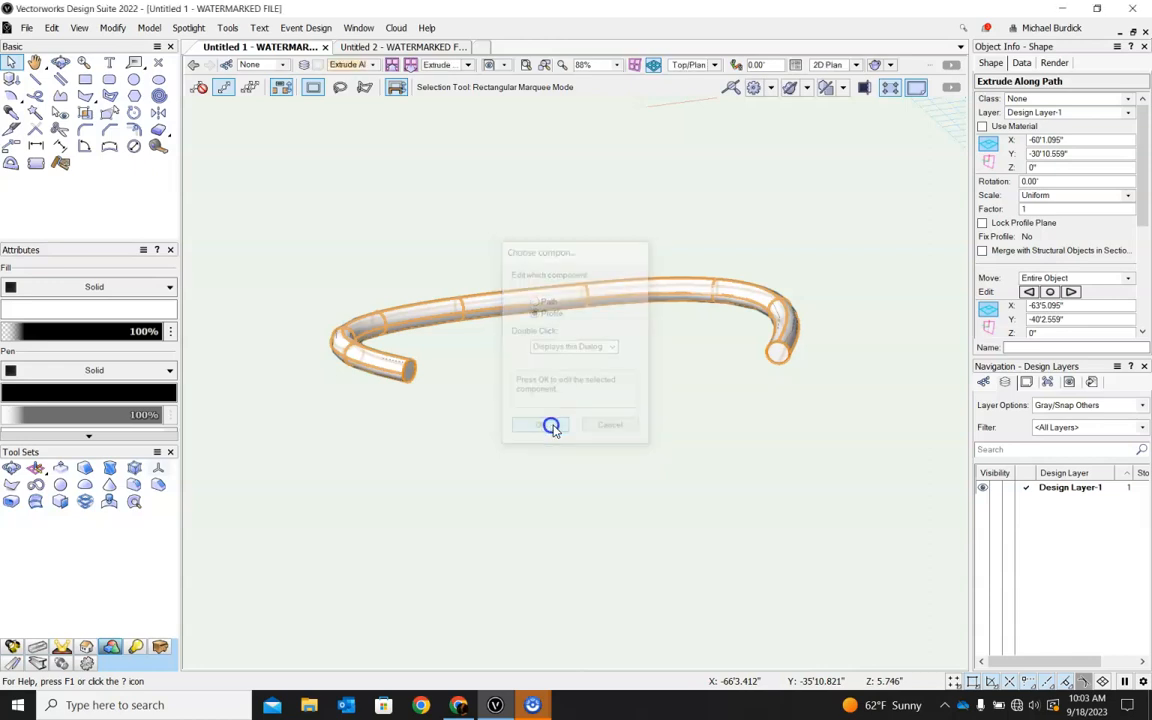
scroll(772, 266, up, 5)
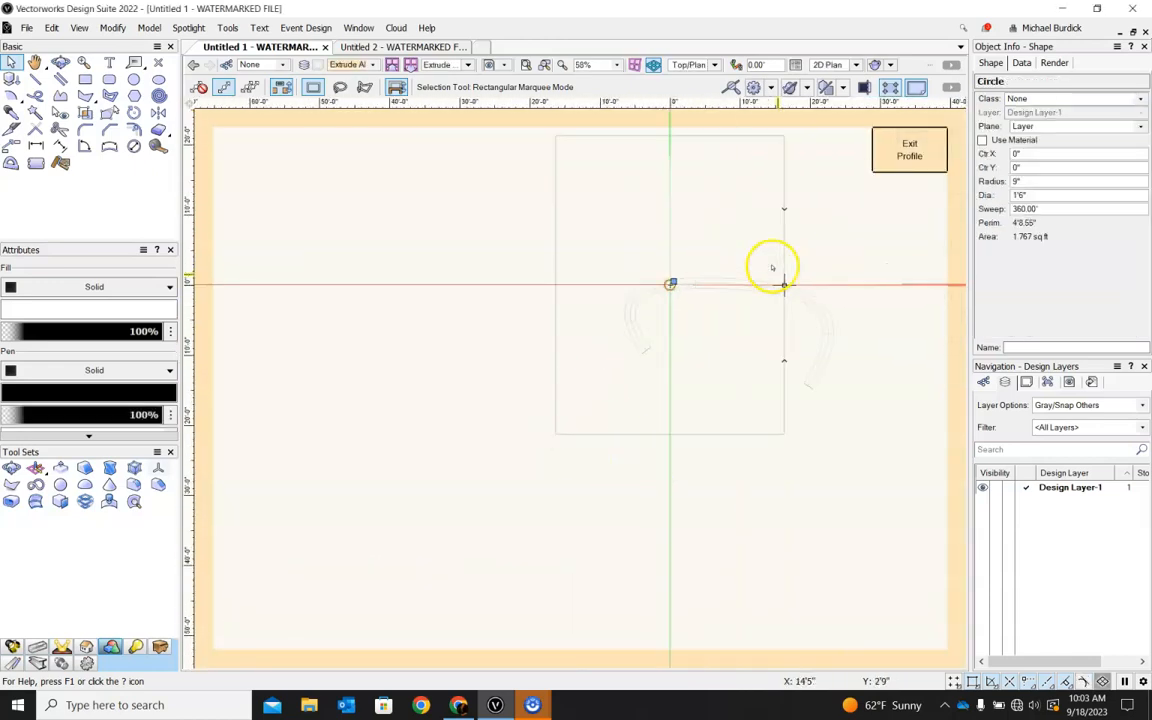
scroll(548, 306, up, 4)
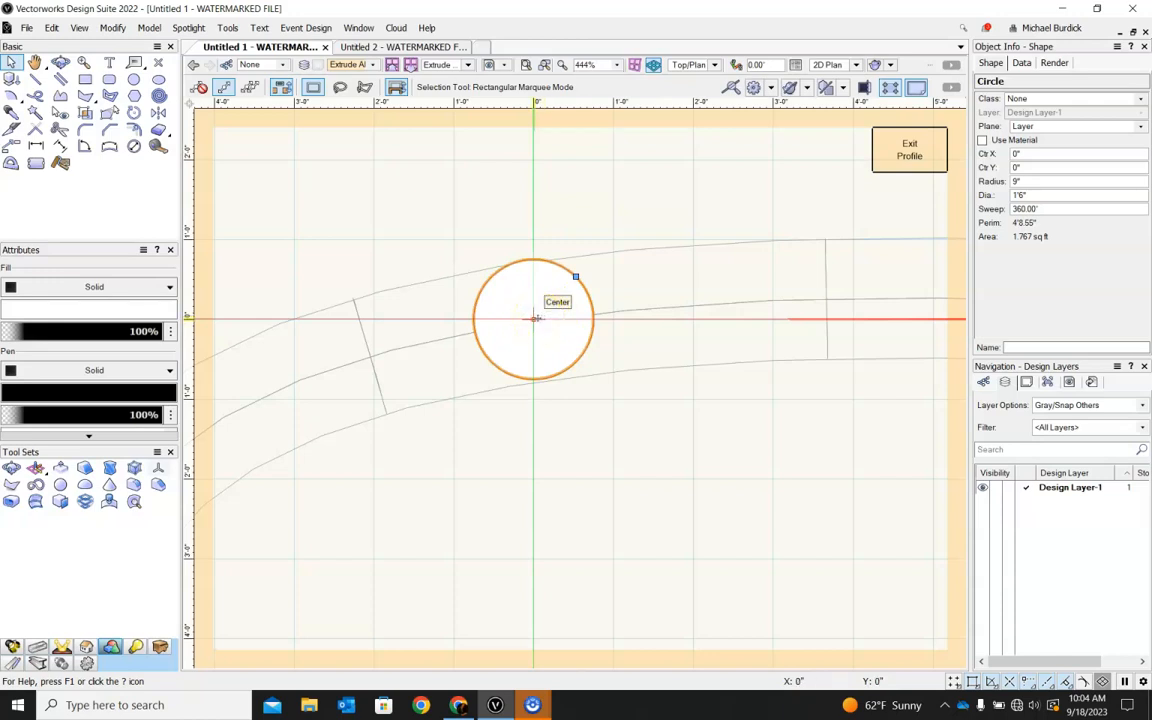
click(599, 283)
click(580, 295)
key(Delete)
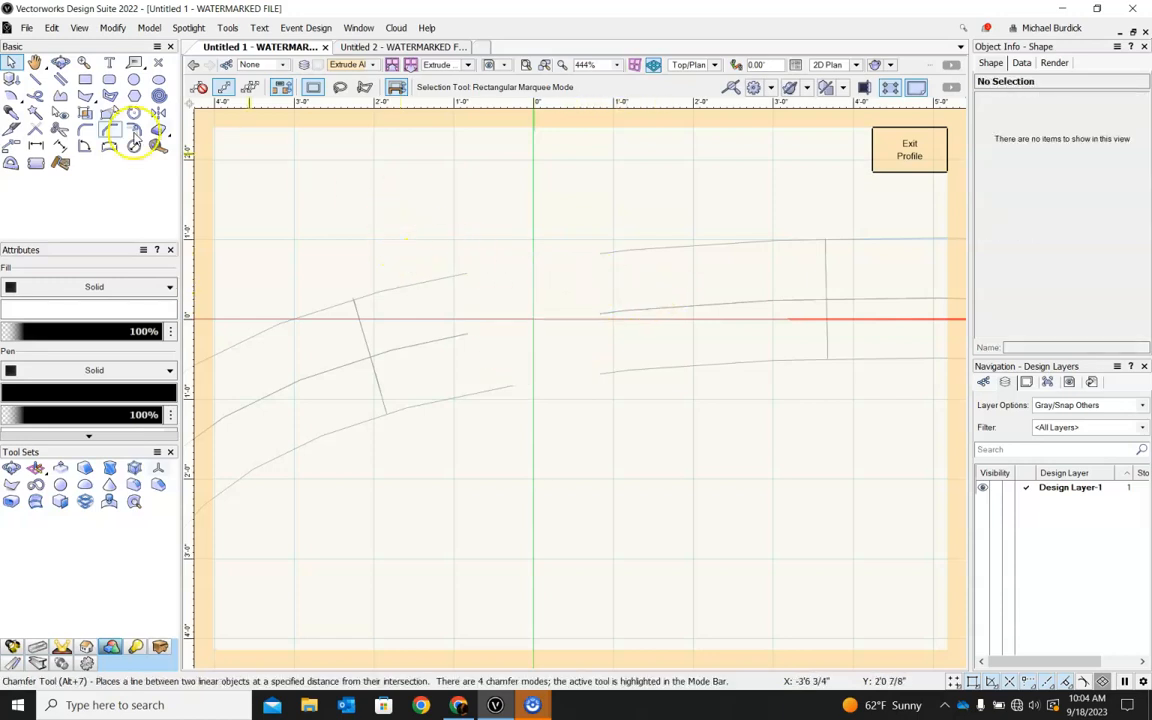
Draw an irregular closed polyline about 6'11" by 4'5" with one curved side around the origin, and exit profile editing.
click(61, 96)
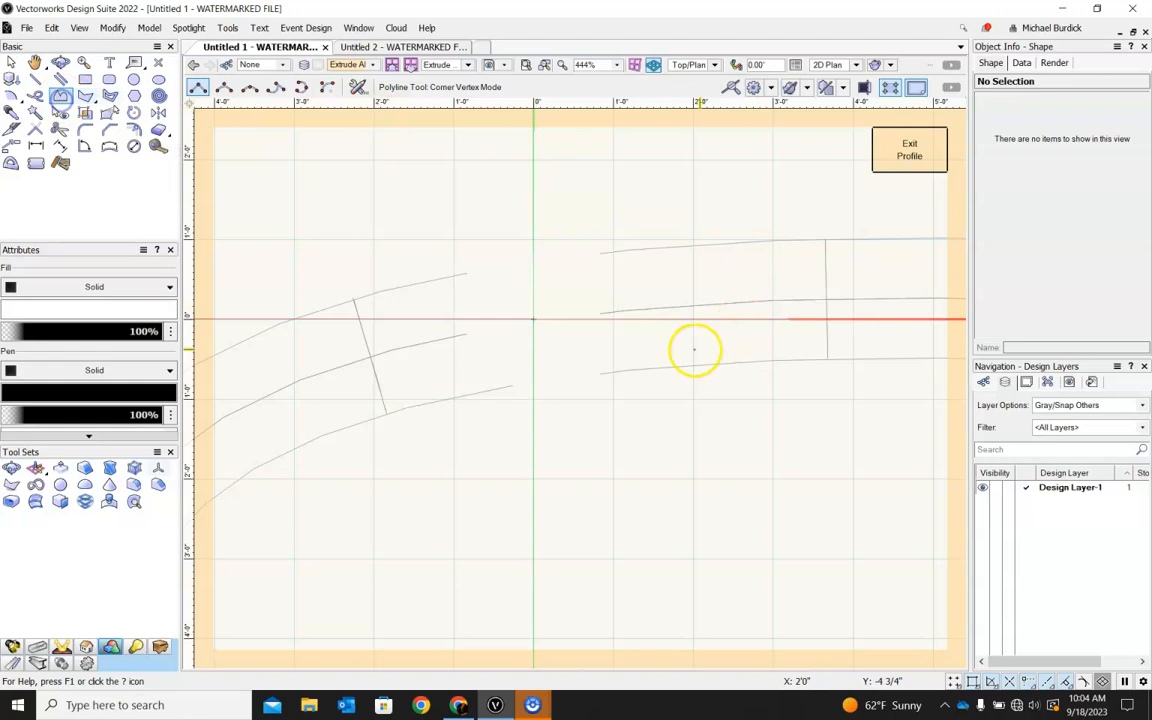
click(489, 346)
click(362, 158)
click(563, 183)
click(591, 335)
click(692, 247)
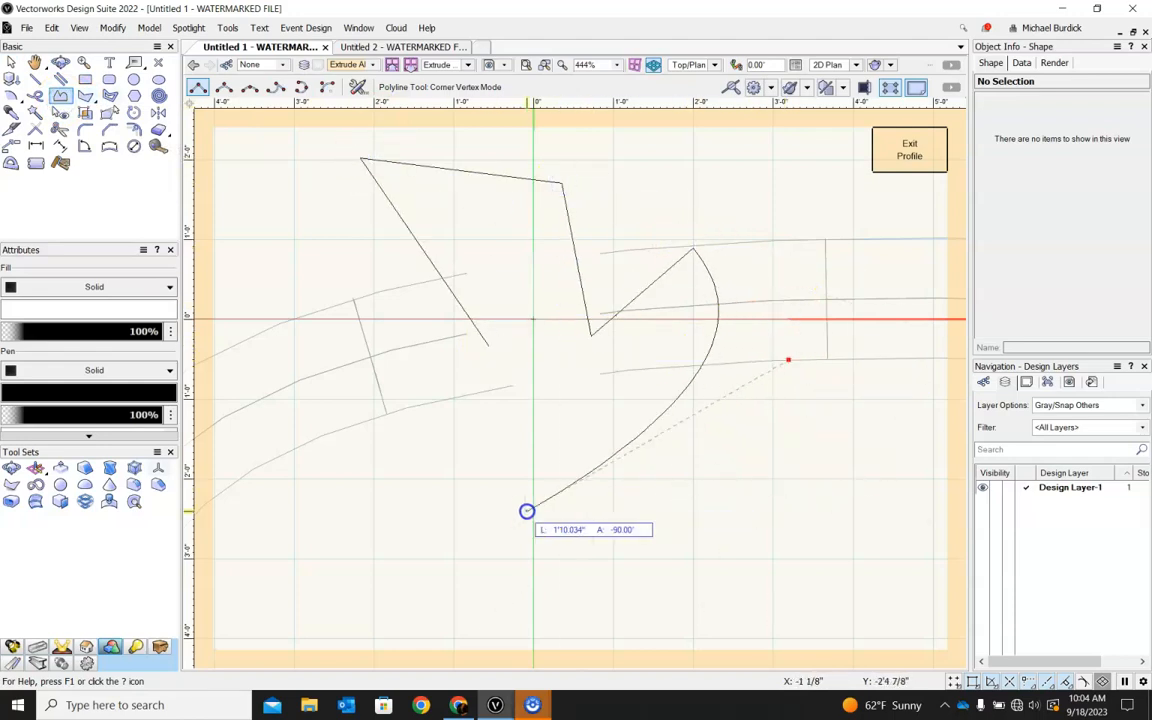
click(519, 510)
click(237, 457)
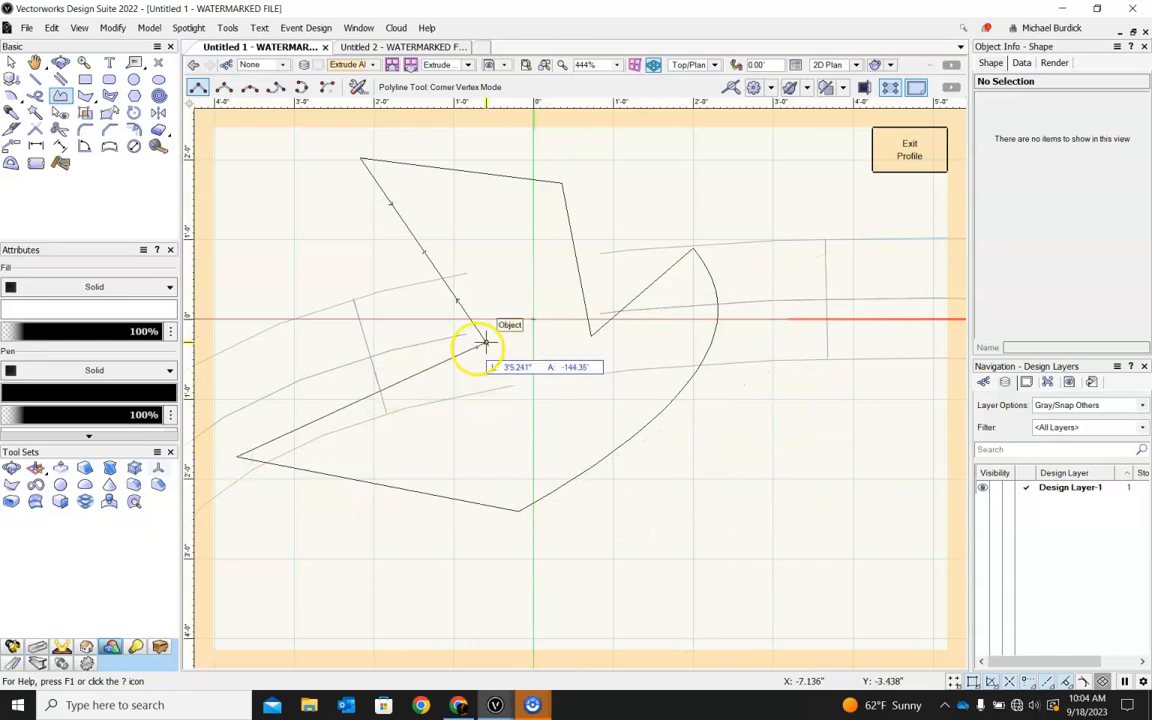
click(491, 347)
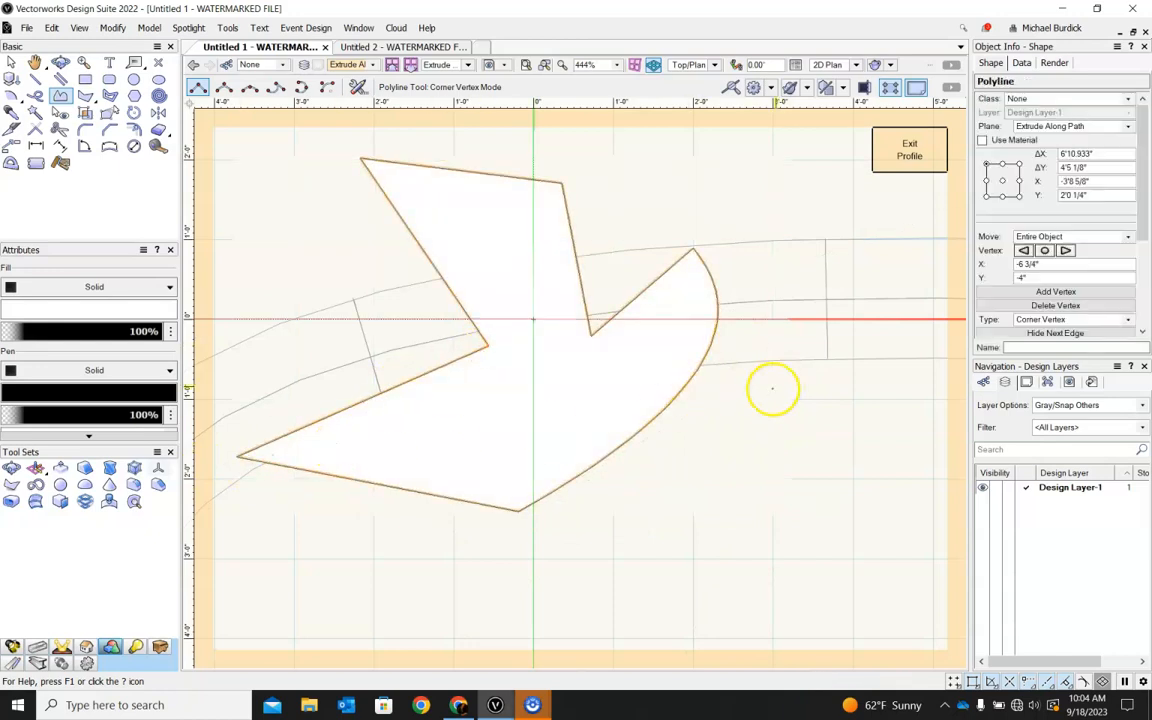
scroll(746, 391, down, 1)
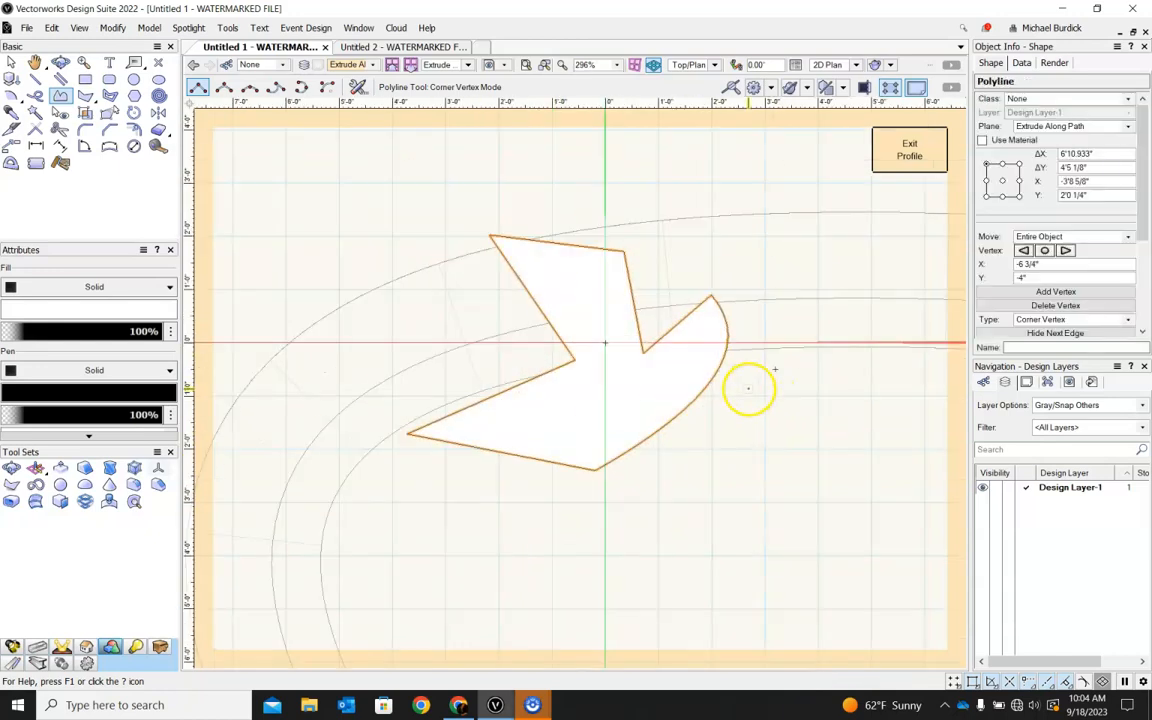
click(910, 150)
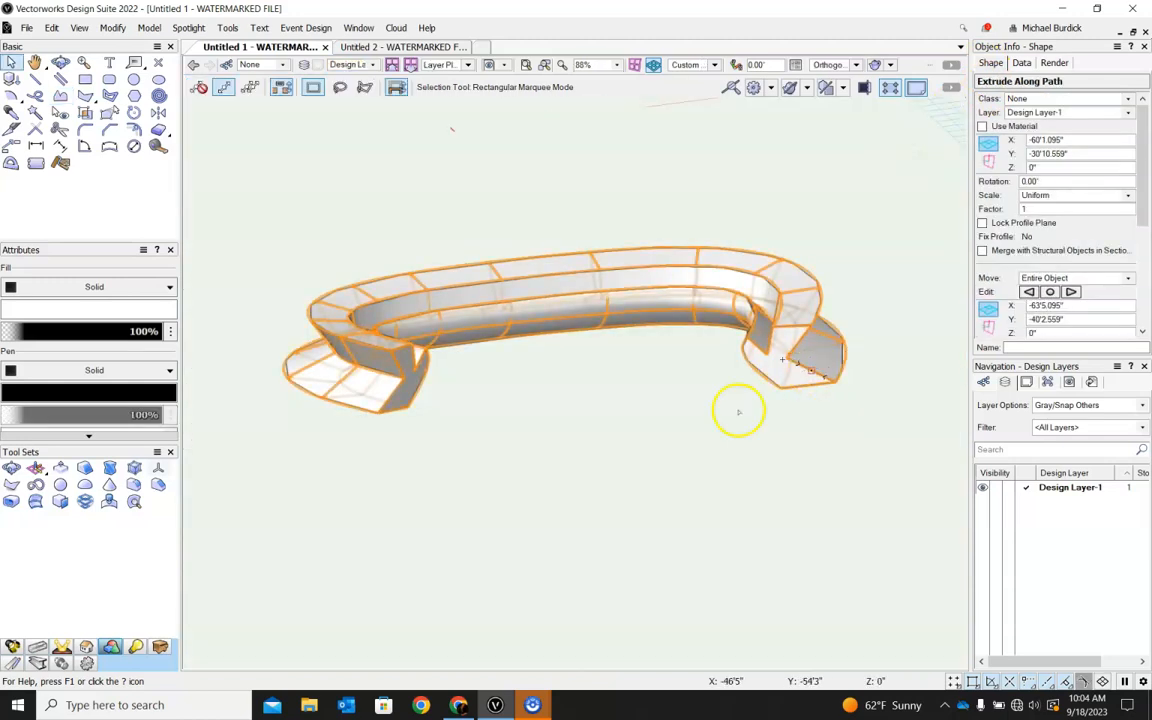
Inspect the extrusion's ends in 3D, reopen its path for editing and turn on Show Direction for the NURBS curve.
click(697, 507)
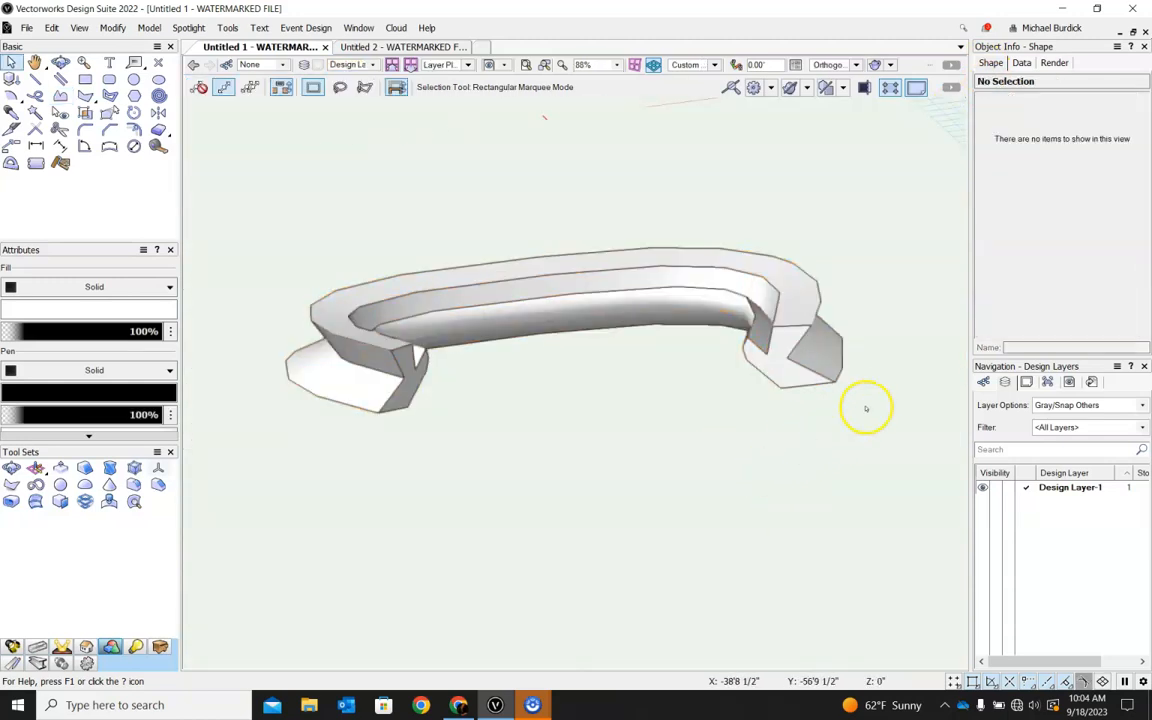
ctrl+middle_drag(876, 419, 820, 435)
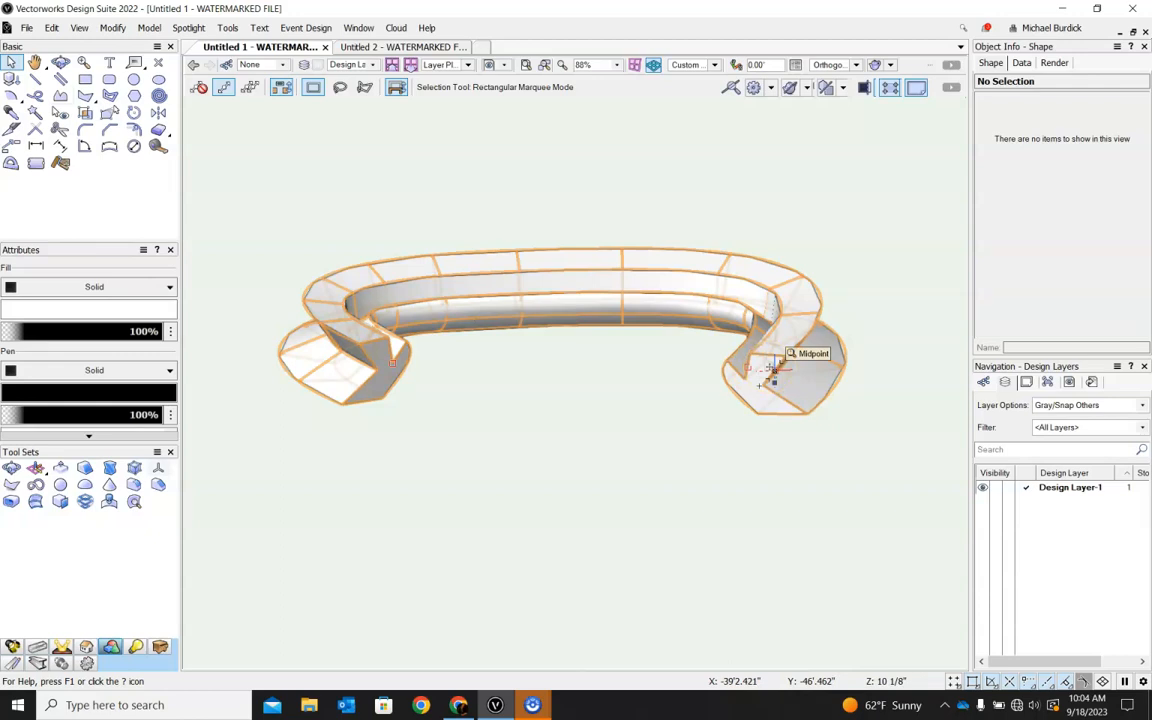
drag(773, 372, 326, 385)
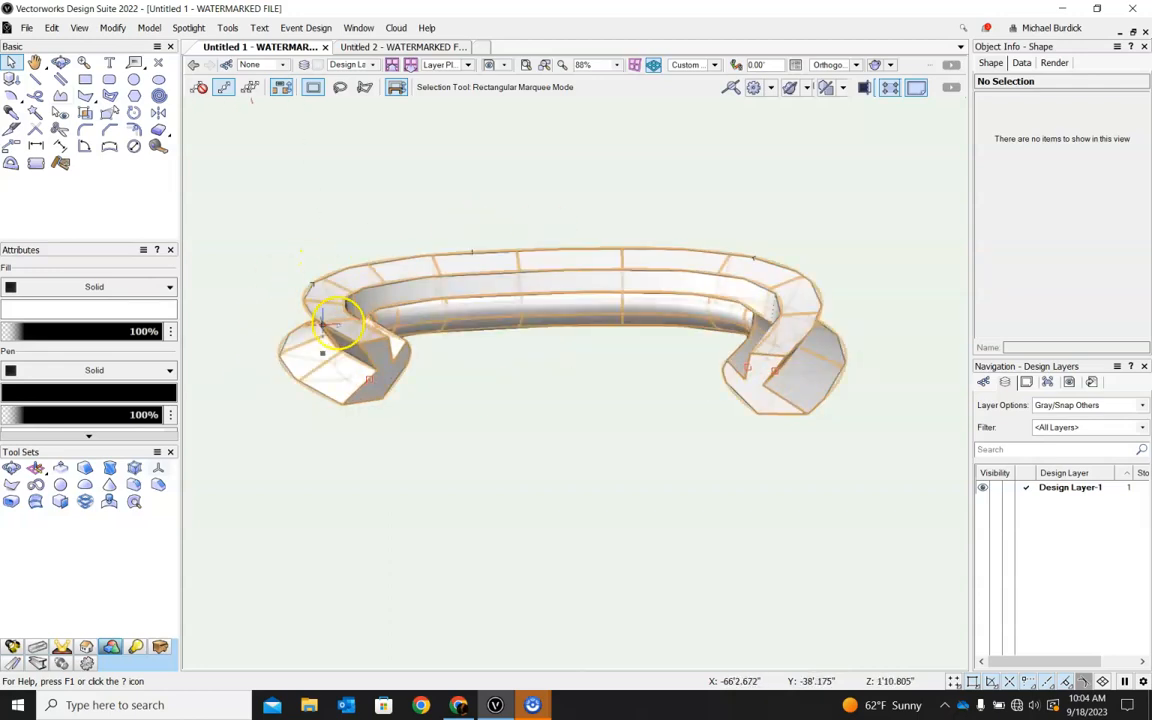
right_click(341, 318)
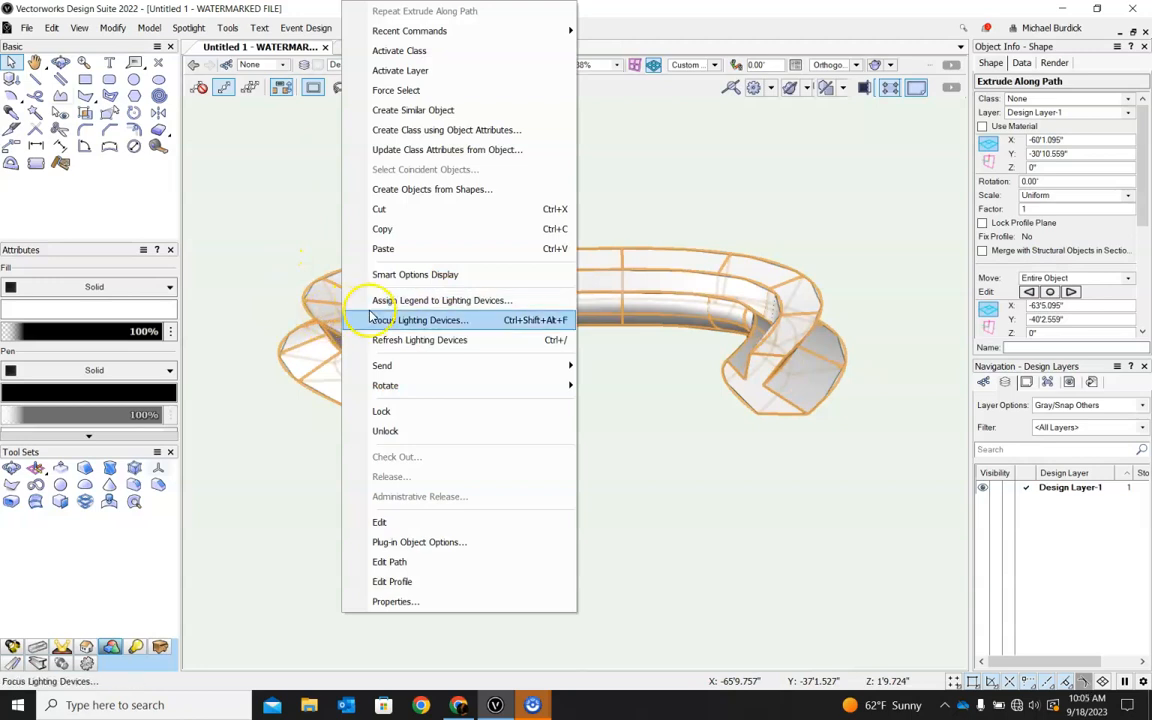
click(398, 562)
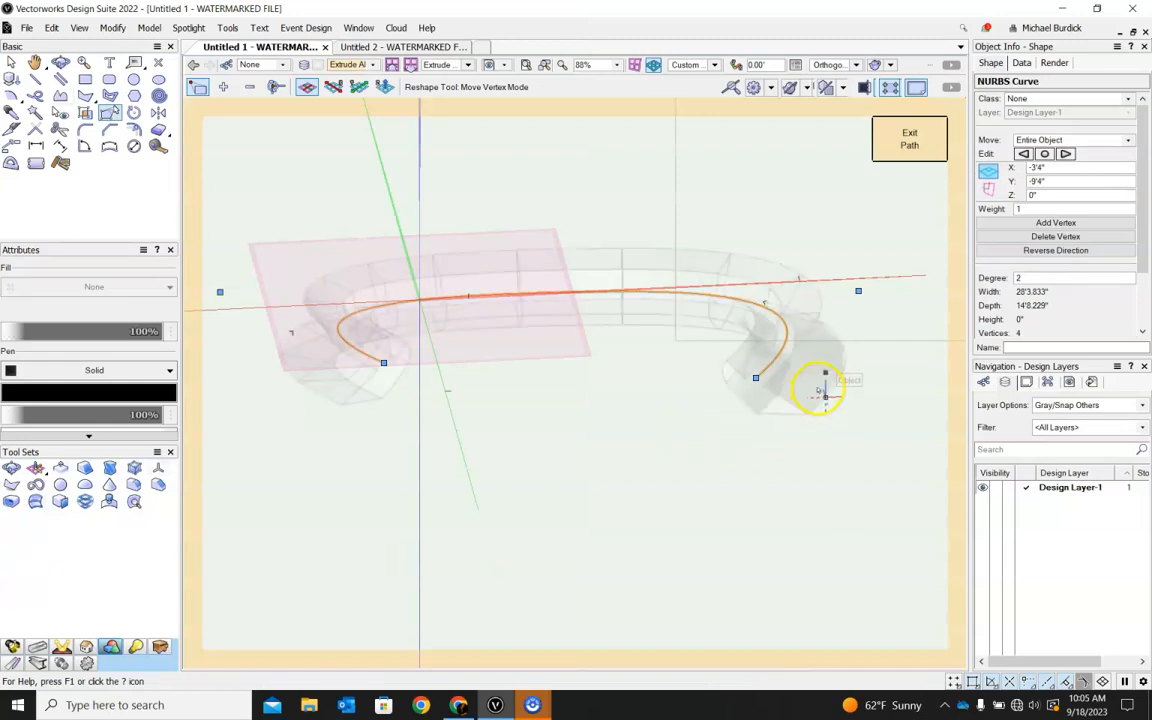
shift+middle_drag(854, 328, 812, 517)
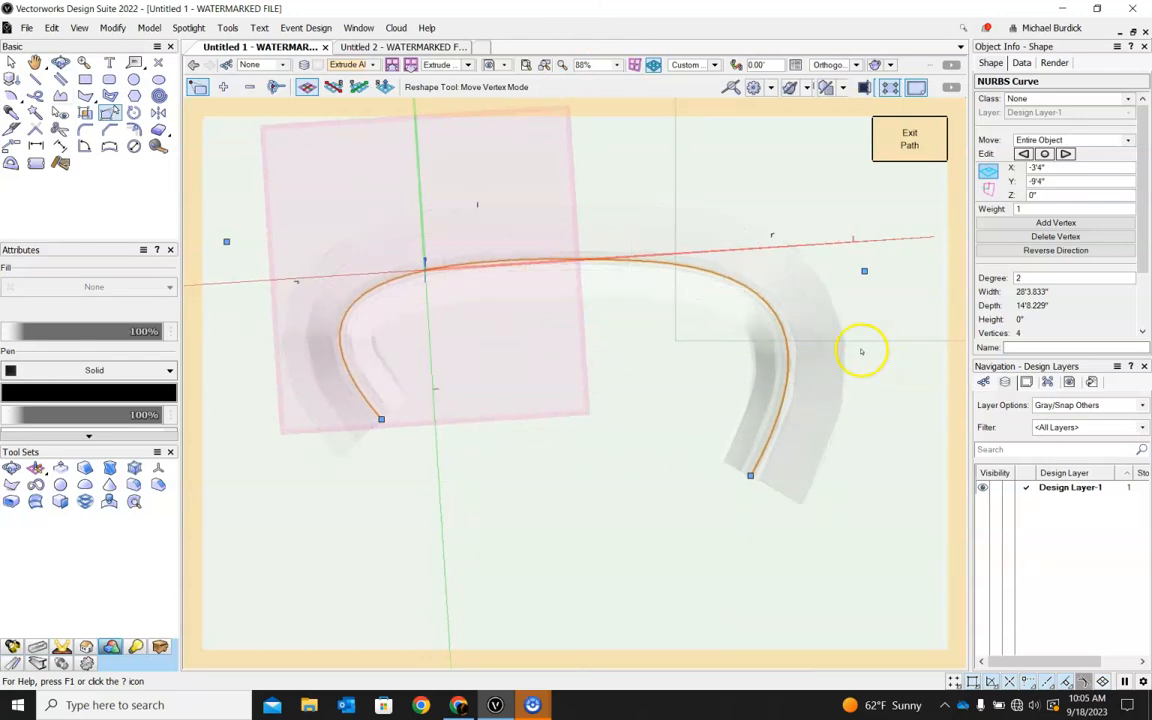
scroll(1042, 297, down, 2)
scroll(1041, 295, up, 2)
scroll(1031, 196, down, 3)
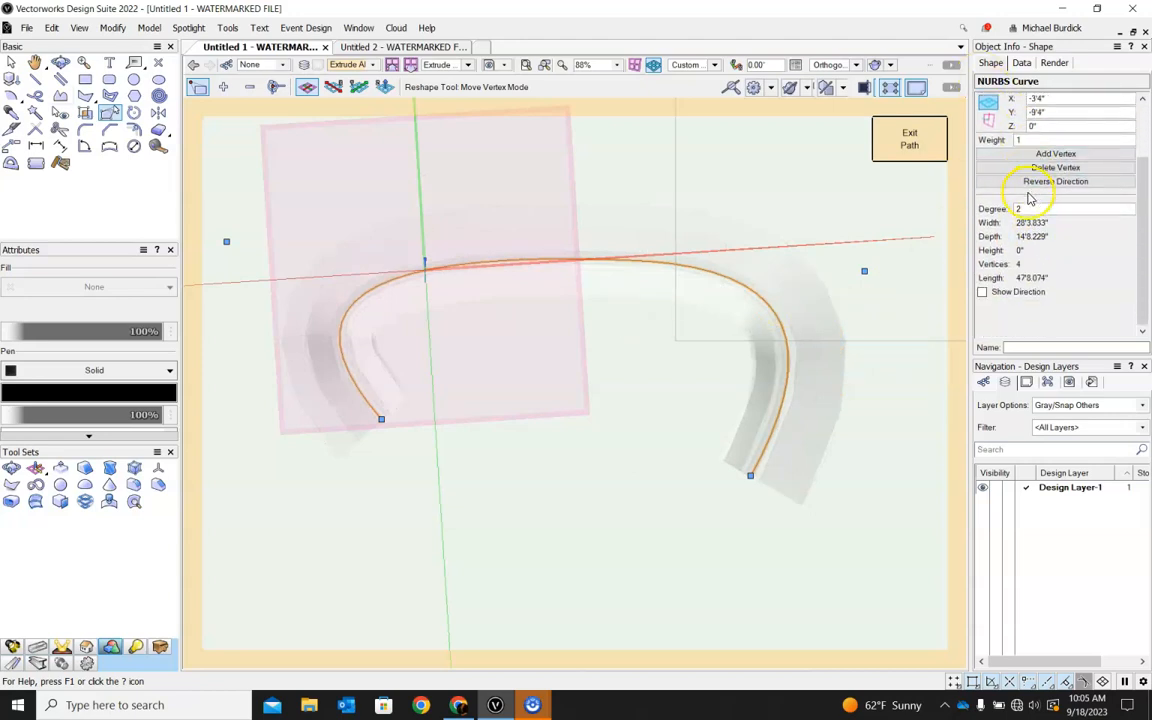
click(982, 292)
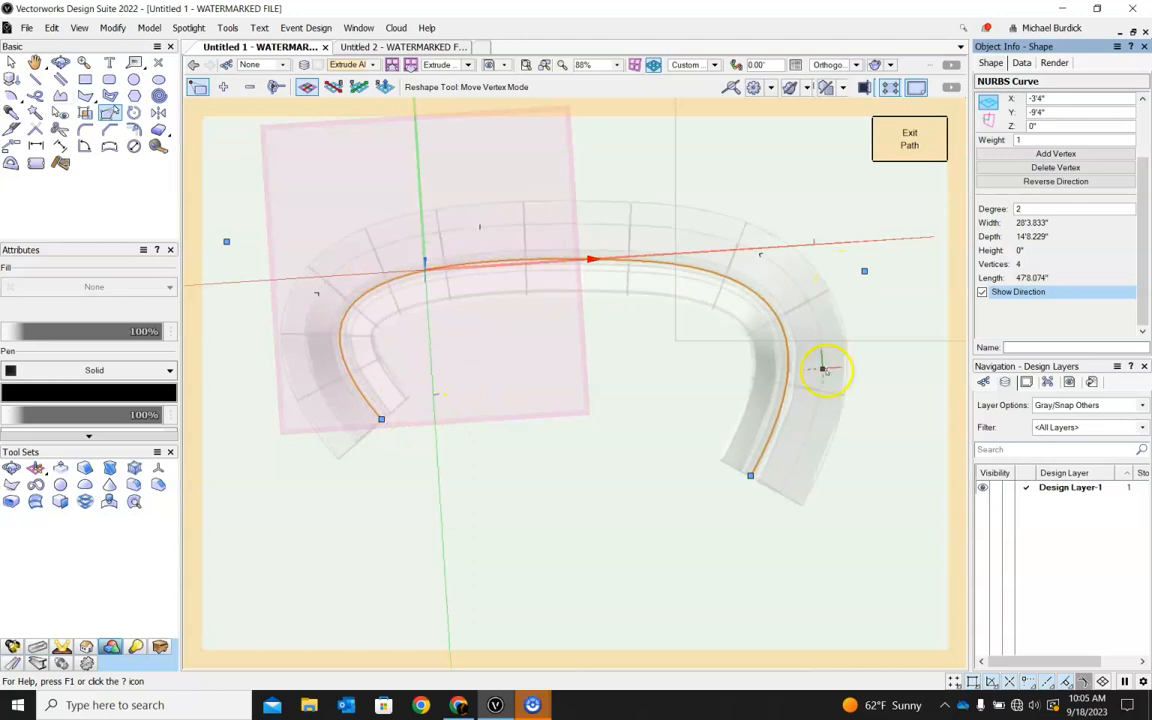
Reverse the direction of the extrusion's NURBS path, exit path editing and inspect the flipped profile in 3D.
ctrl+middle_drag(607, 452, 615, 375)
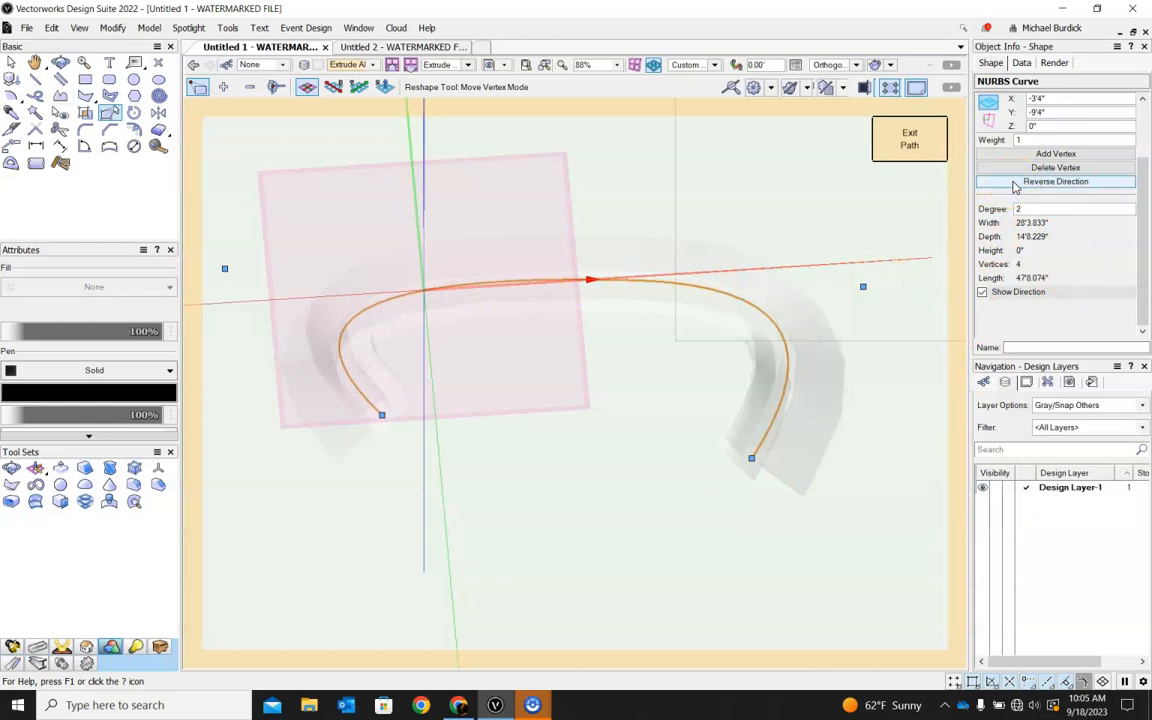
click(1015, 183)
click(1055, 155)
click(909, 138)
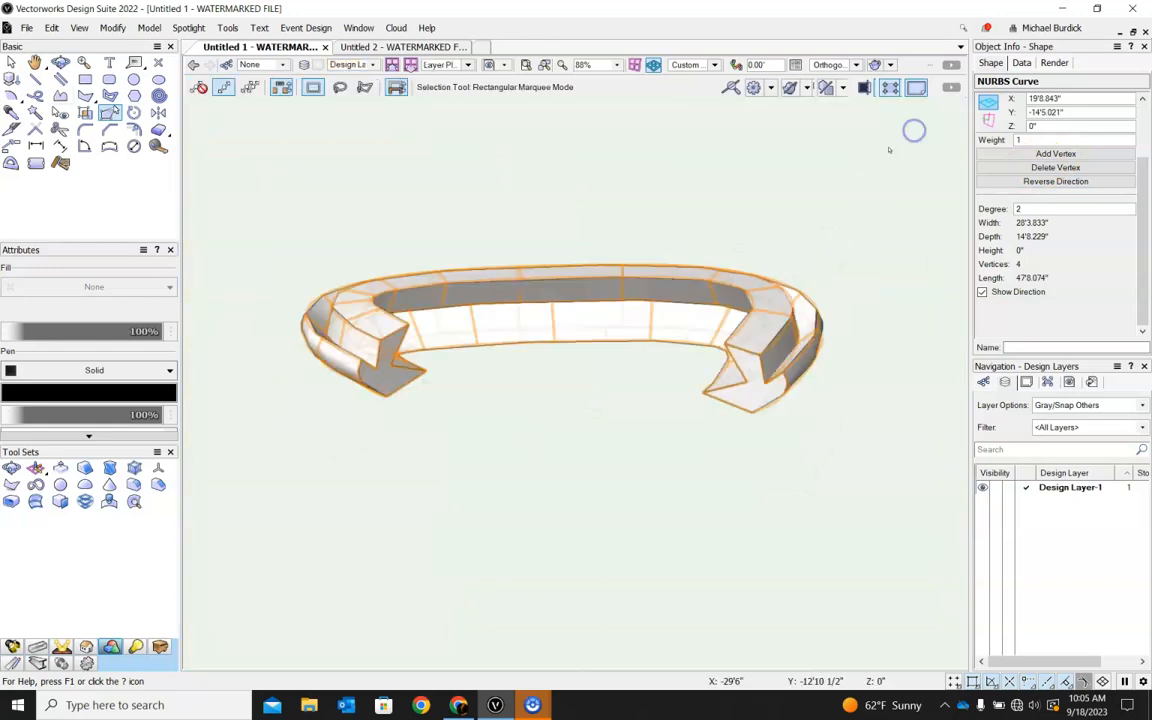
click(1004, 228)
ctrl+middle_drag(537, 452, 527, 412)
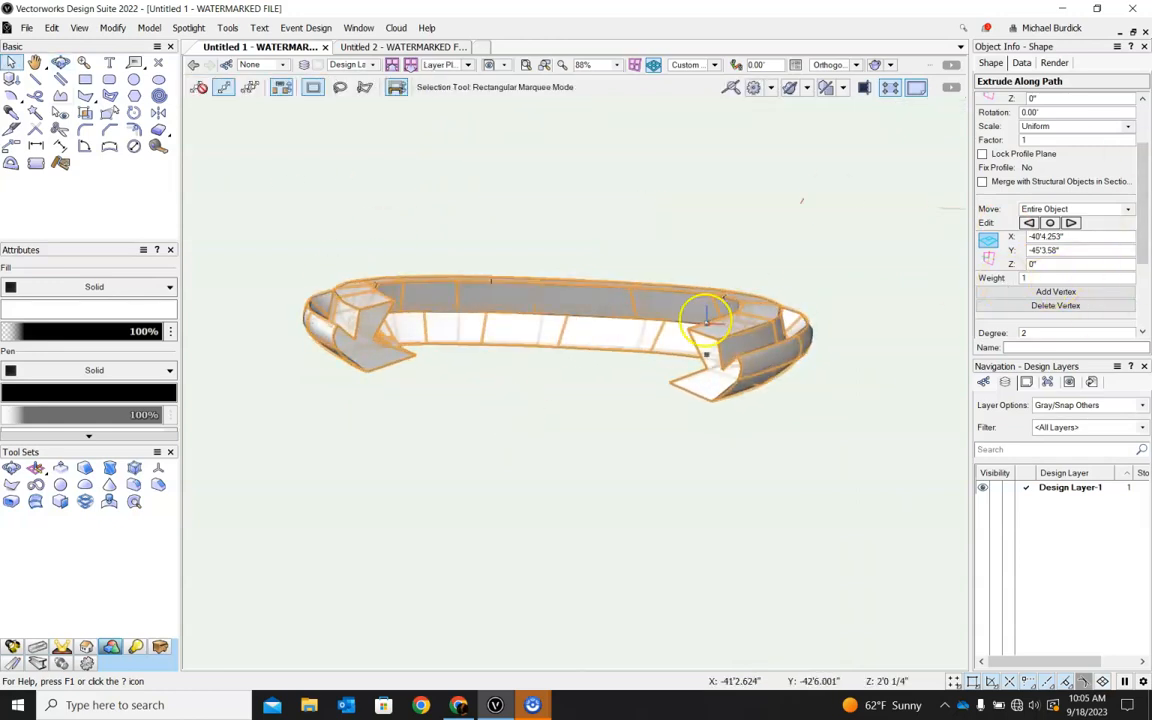
Reopen the extrusion's path component for editing, reverse the curve's direction again and exit path editing.
double_click(705, 323)
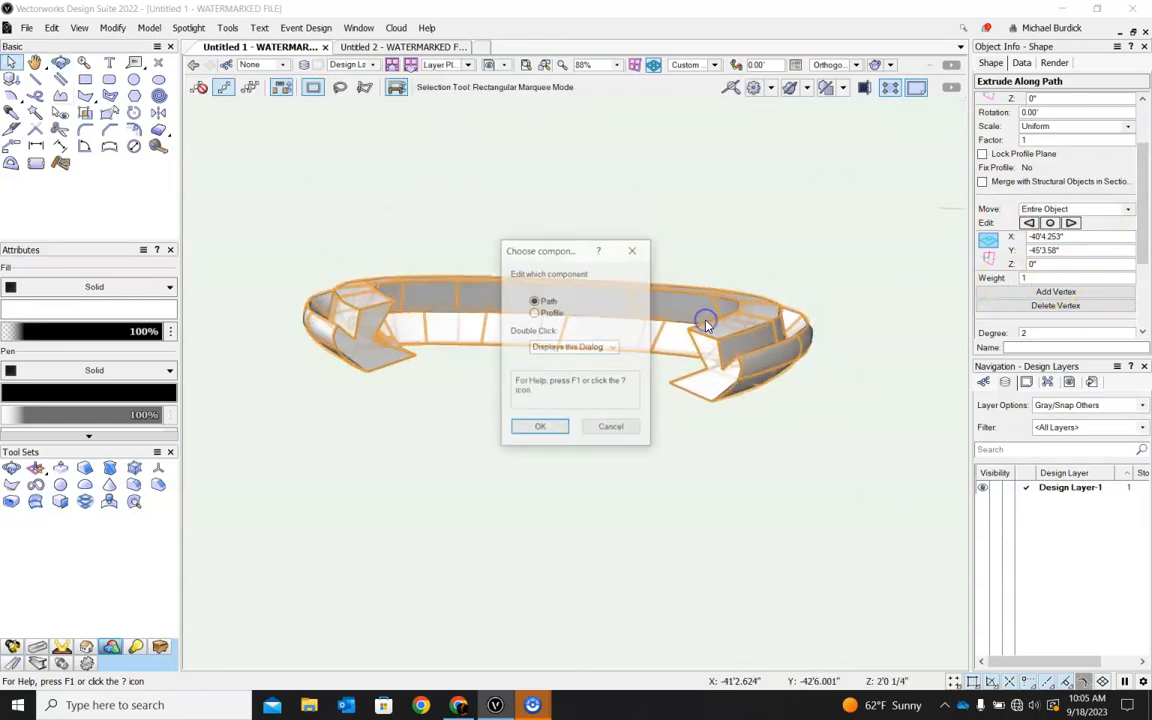
click(535, 301)
click(545, 428)
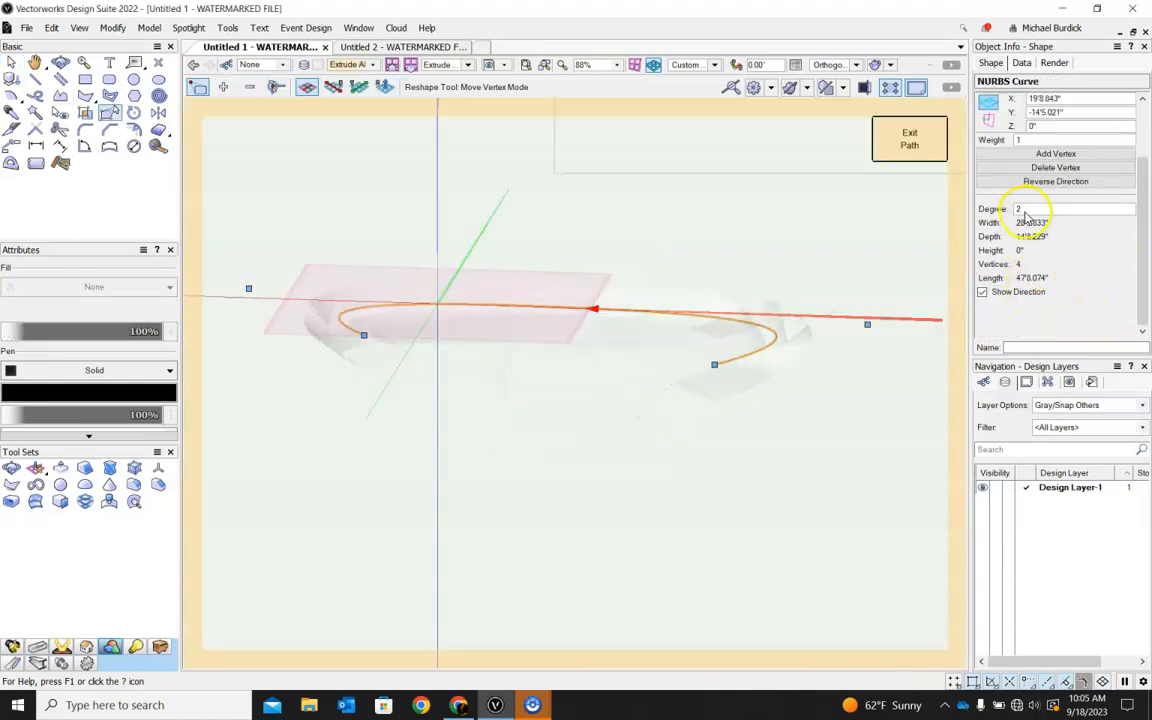
click(1024, 180)
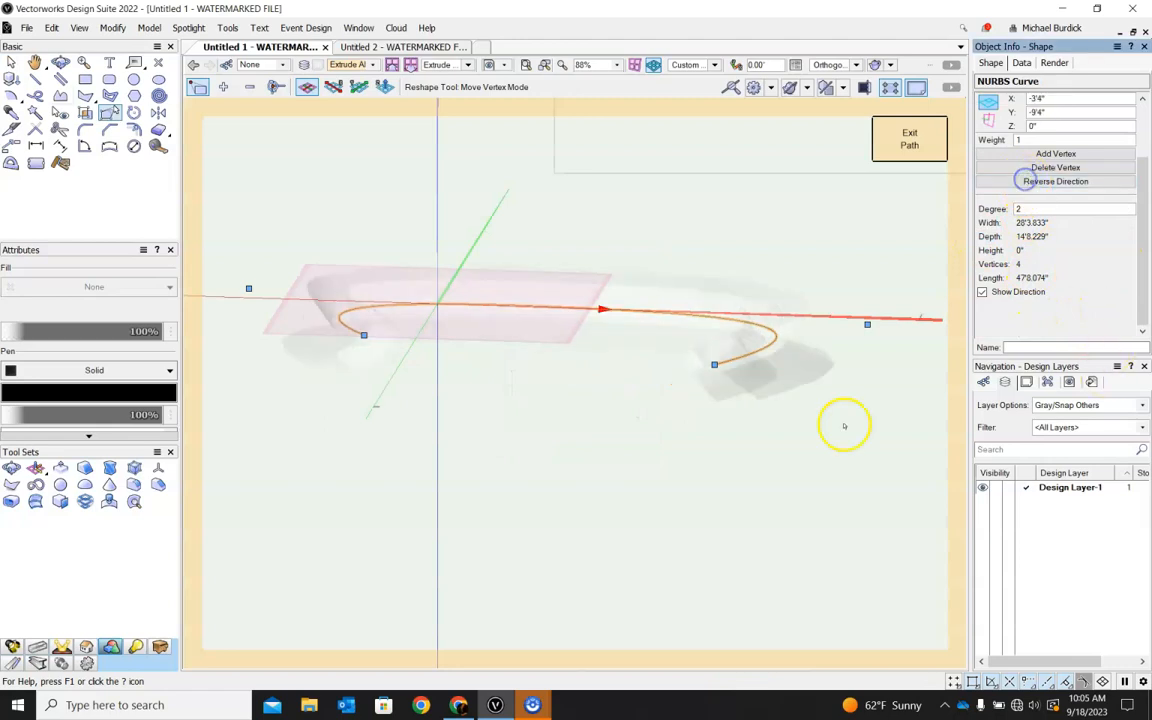
click(909, 145)
mouse_move(836, 206)
ctrl+middle_down()
mouse_move(818, 355)
mouse_move(903, 248)
mouse_move(823, 198)
ctrl+middle_up()
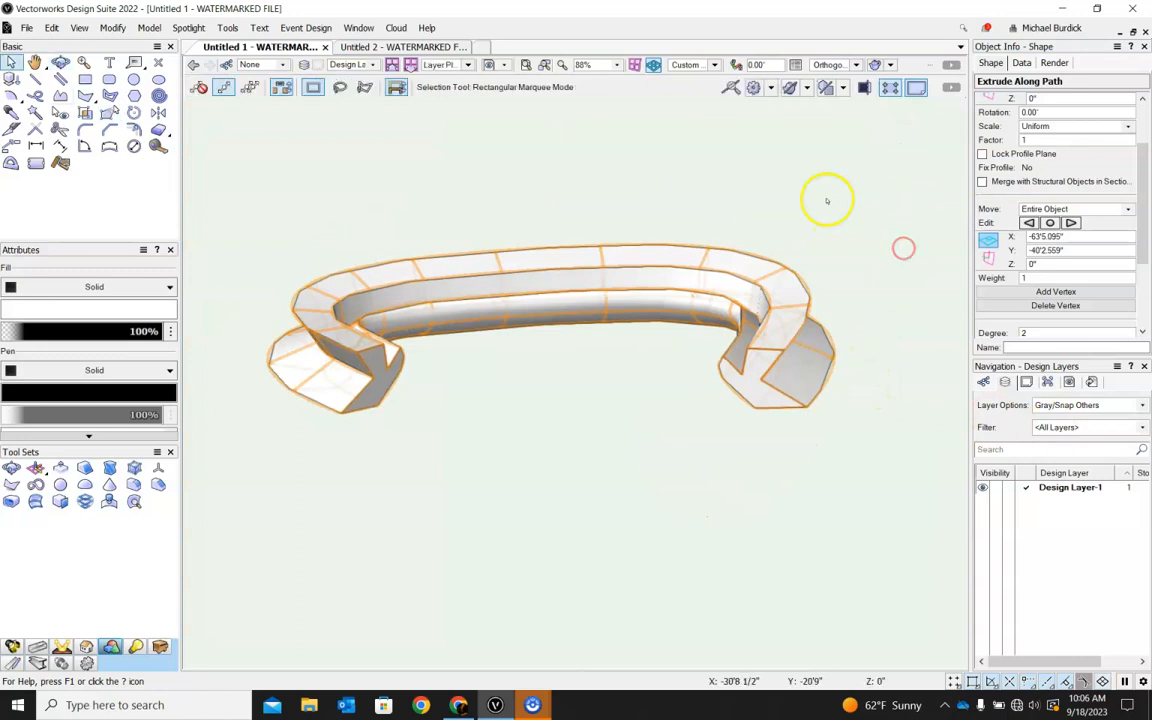
Switch the drawing to the Top/Plan view and create a new blank document.
scroll(745, 285, down, 5)
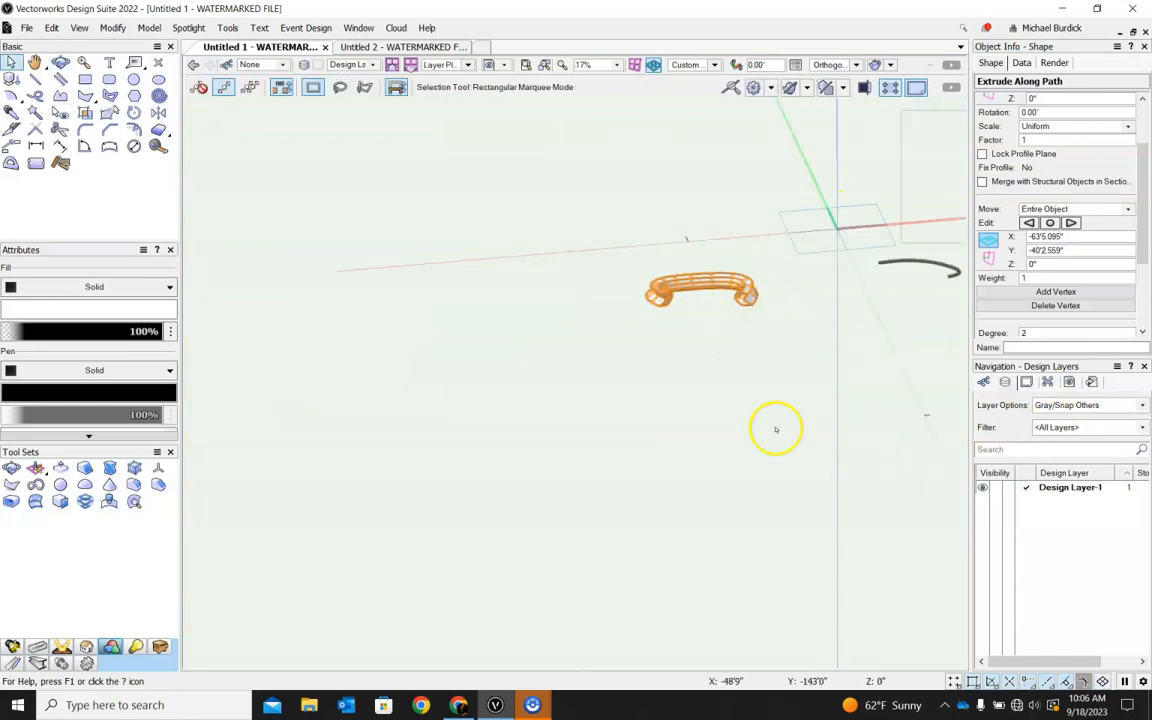
click(714, 64)
click(708, 82)
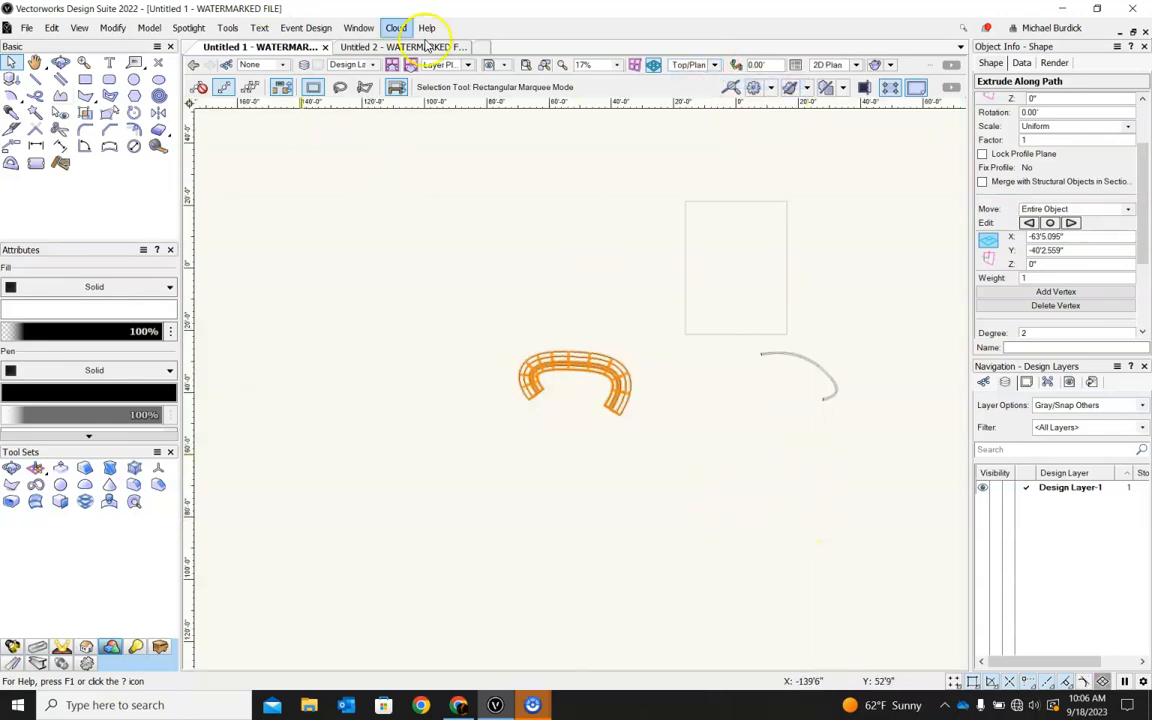
click(482, 47)
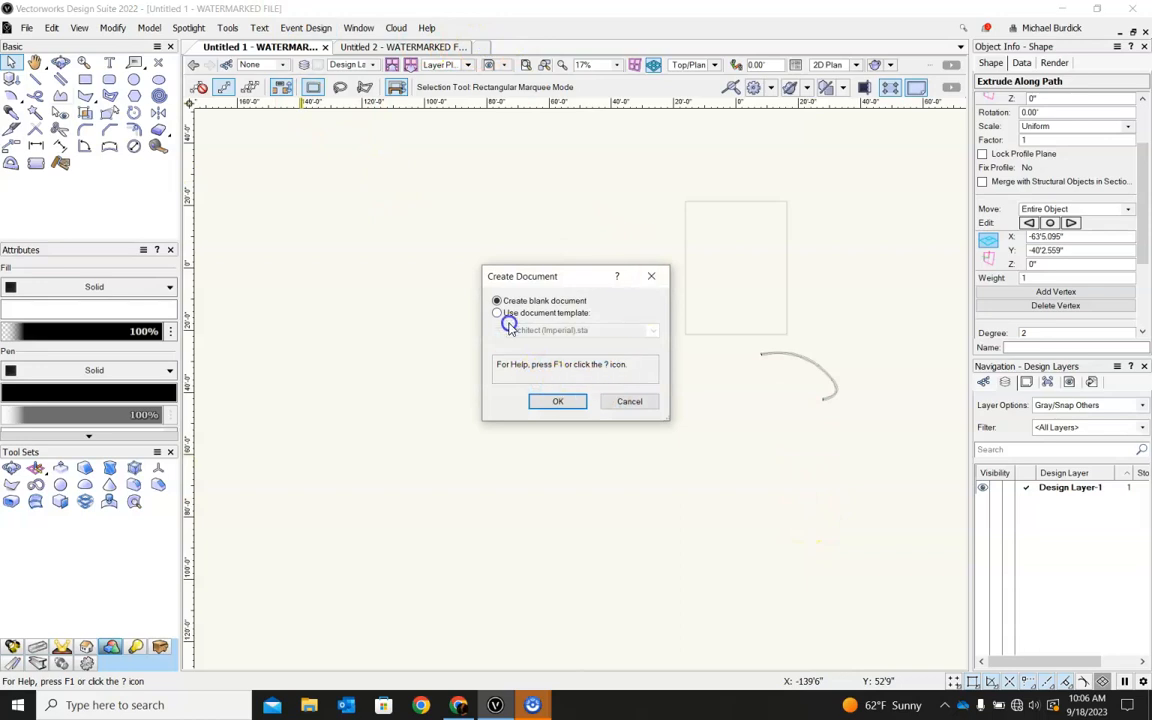
click(560, 401)
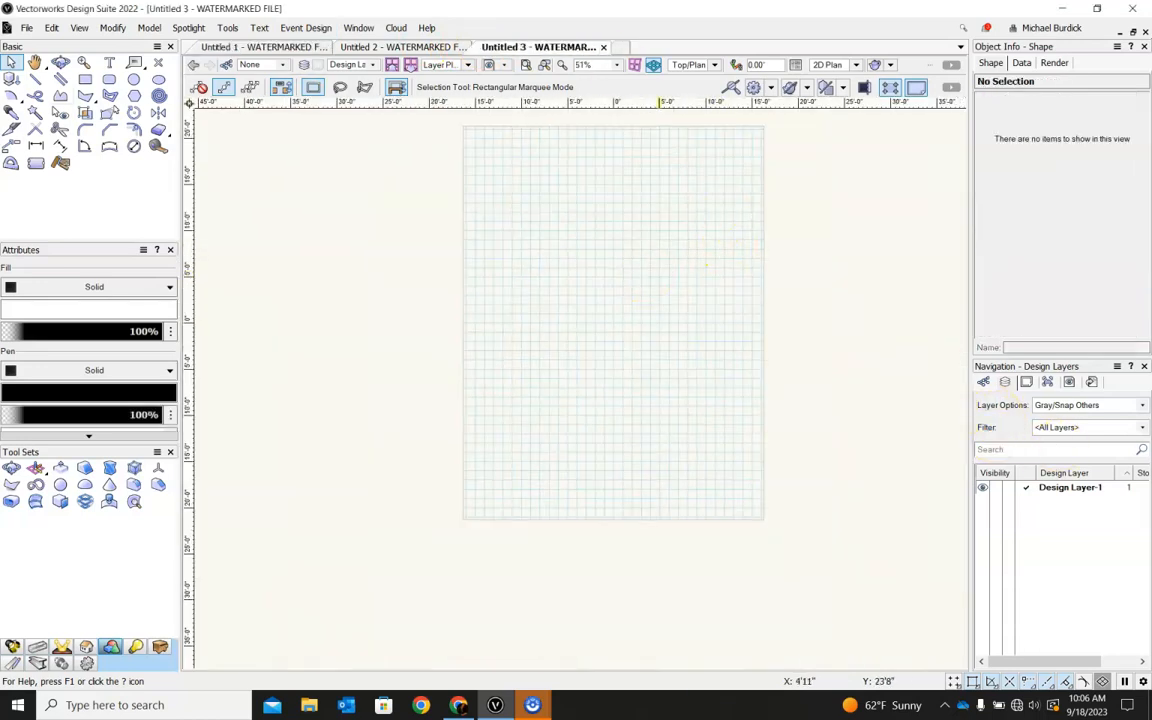
Draw a six-segment double-line polygon with 6" separation, about 24'7" by 10'1", forming a raised bay with angled wings.
click(64, 79)
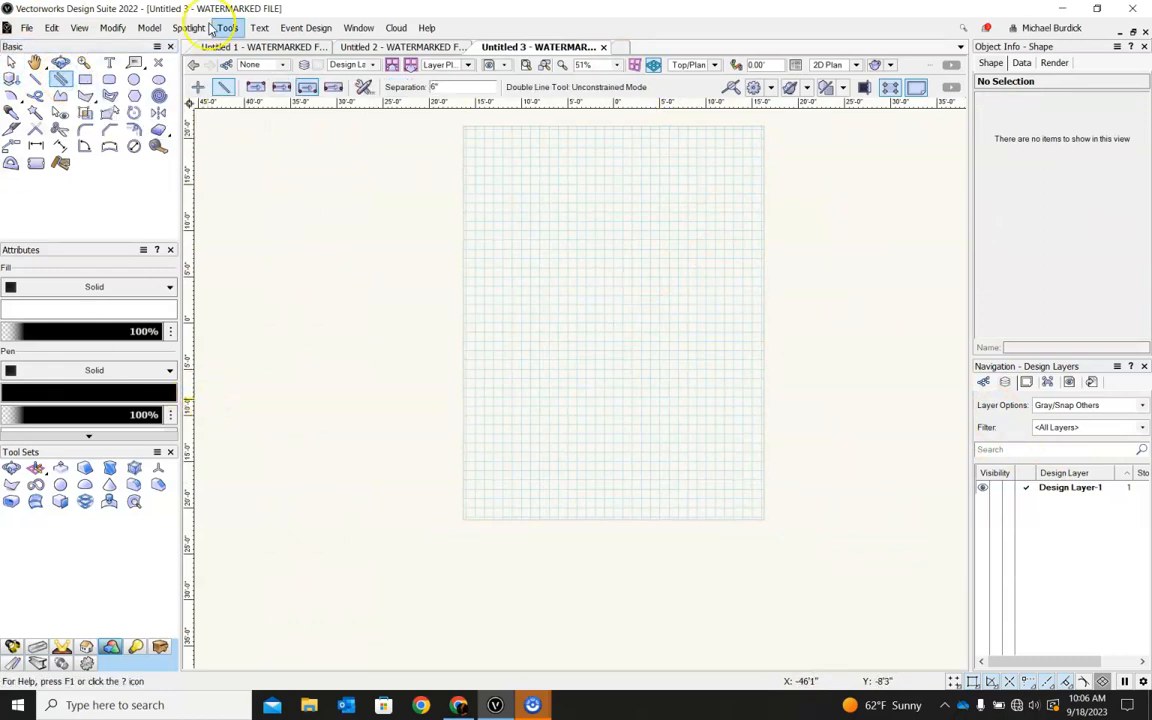
click(108, 97)
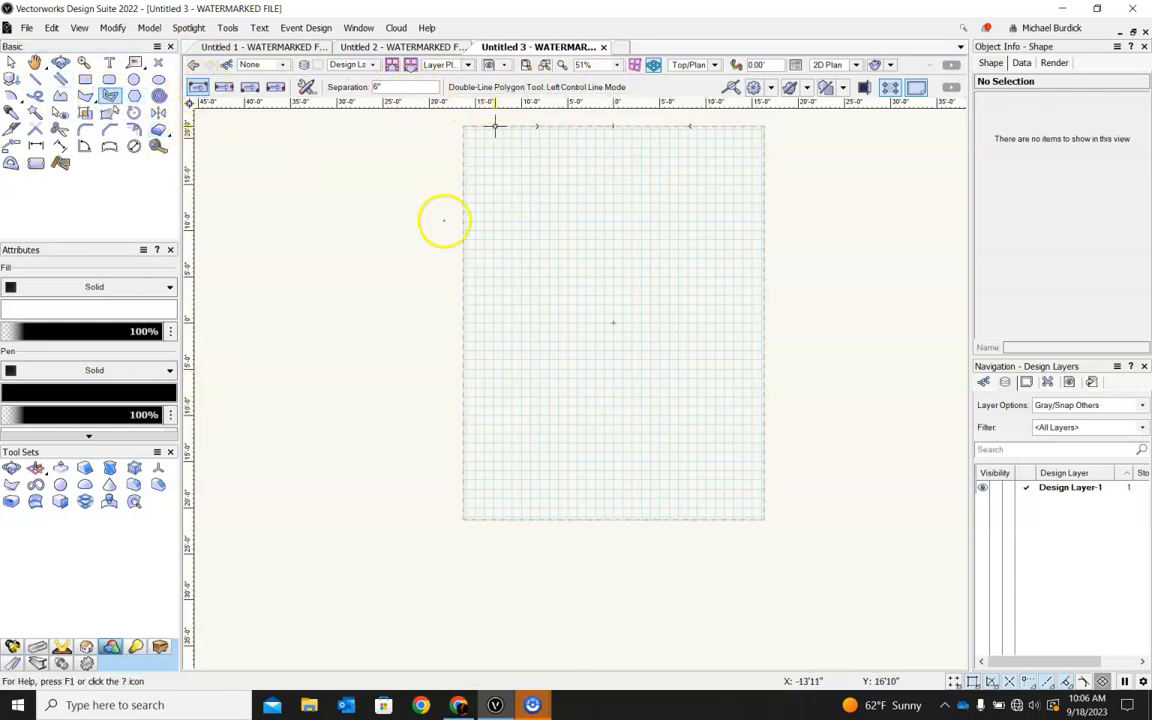
click(498, 390)
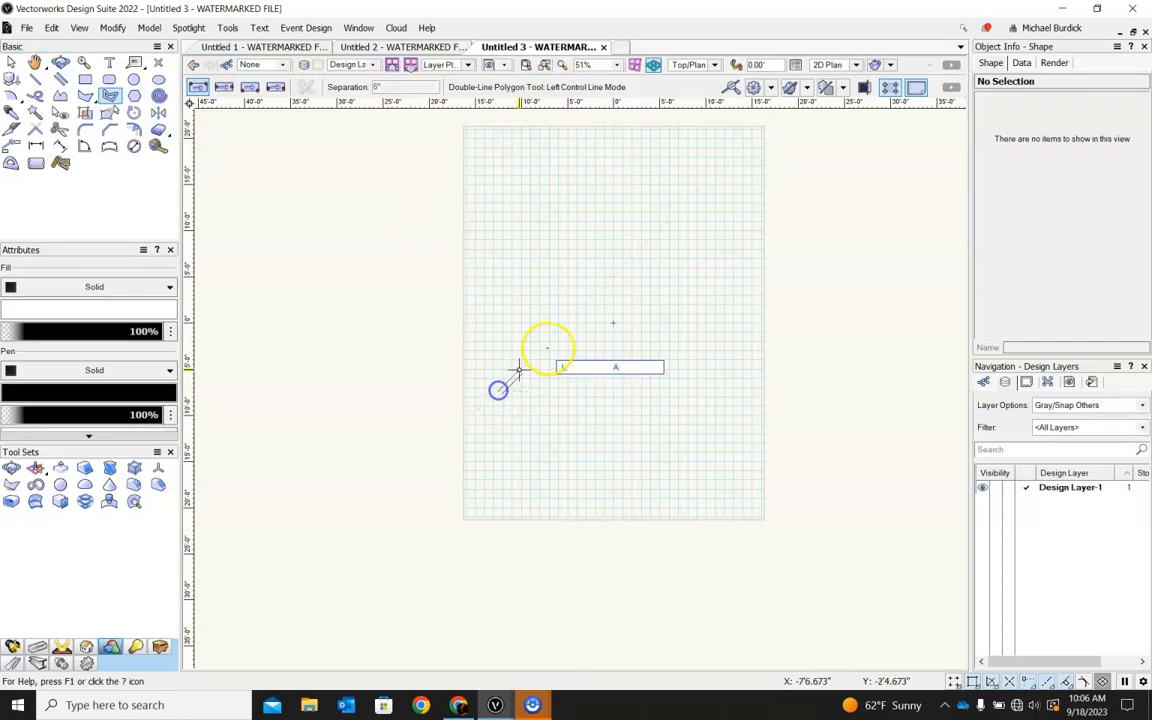
scroll(543, 347, up, 1)
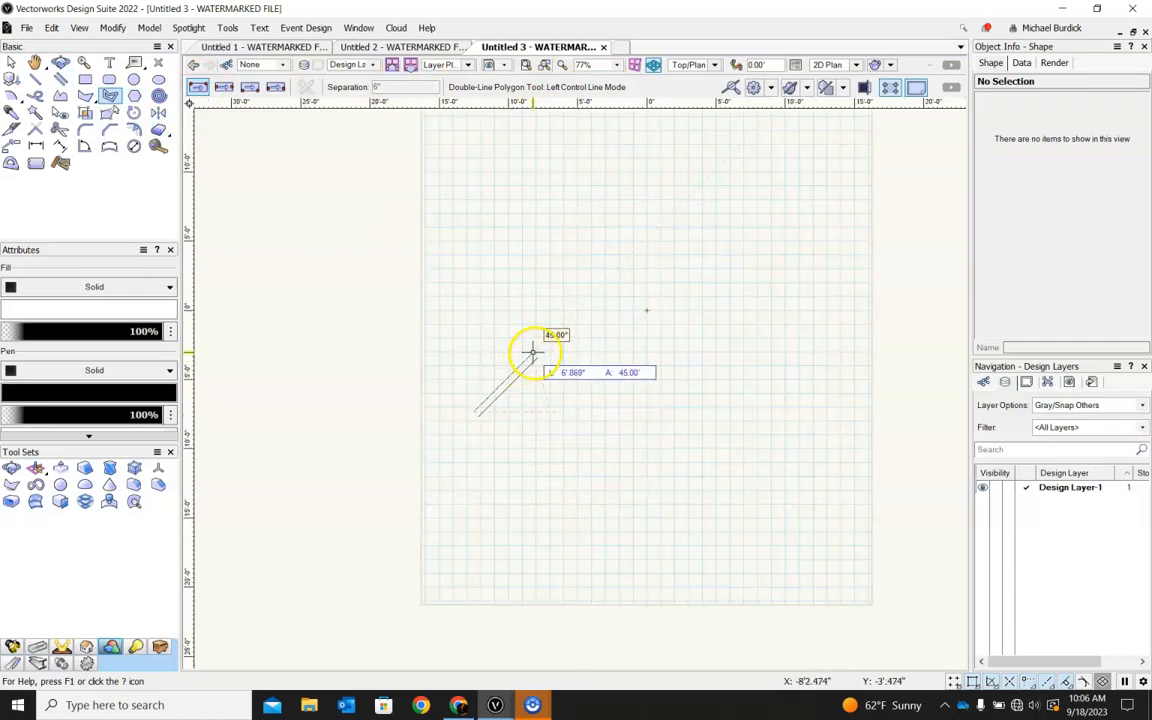
click(535, 351)
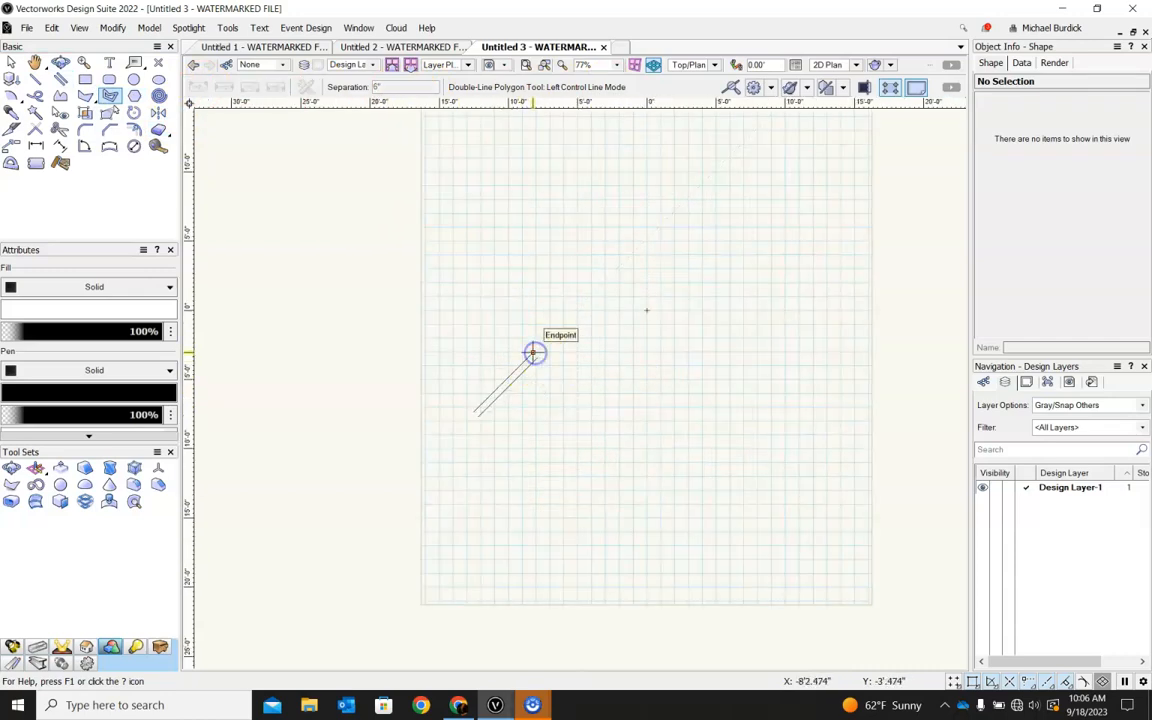
click(533, 295)
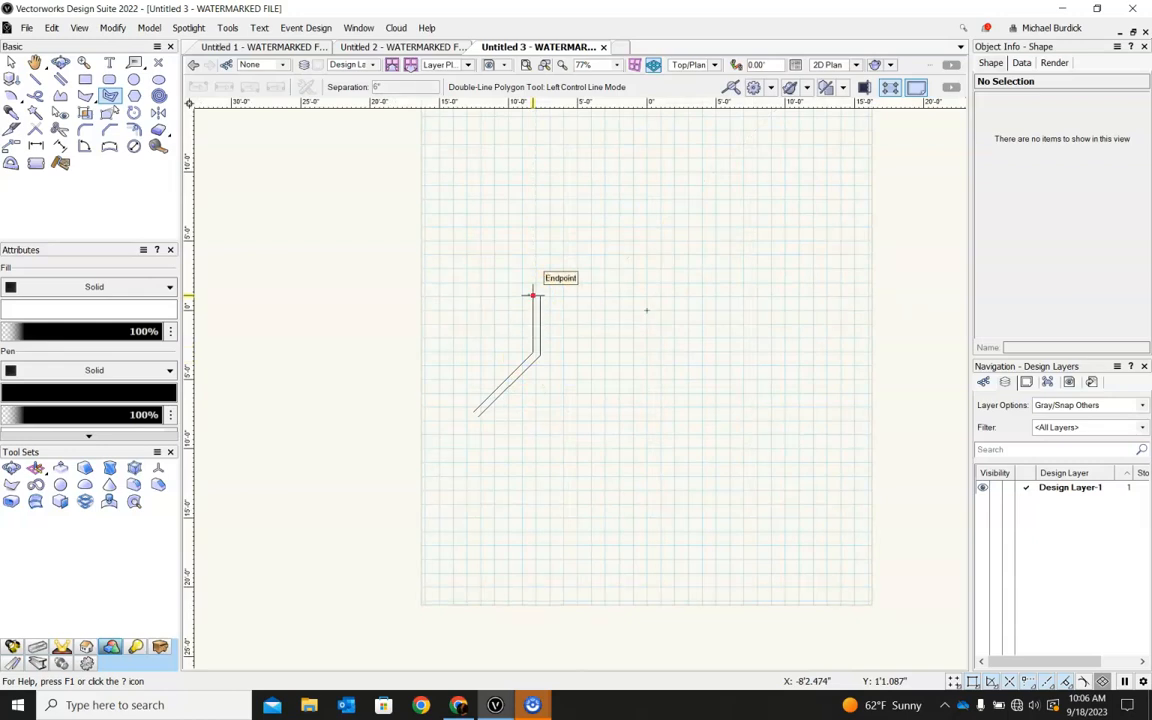
click(692, 300)
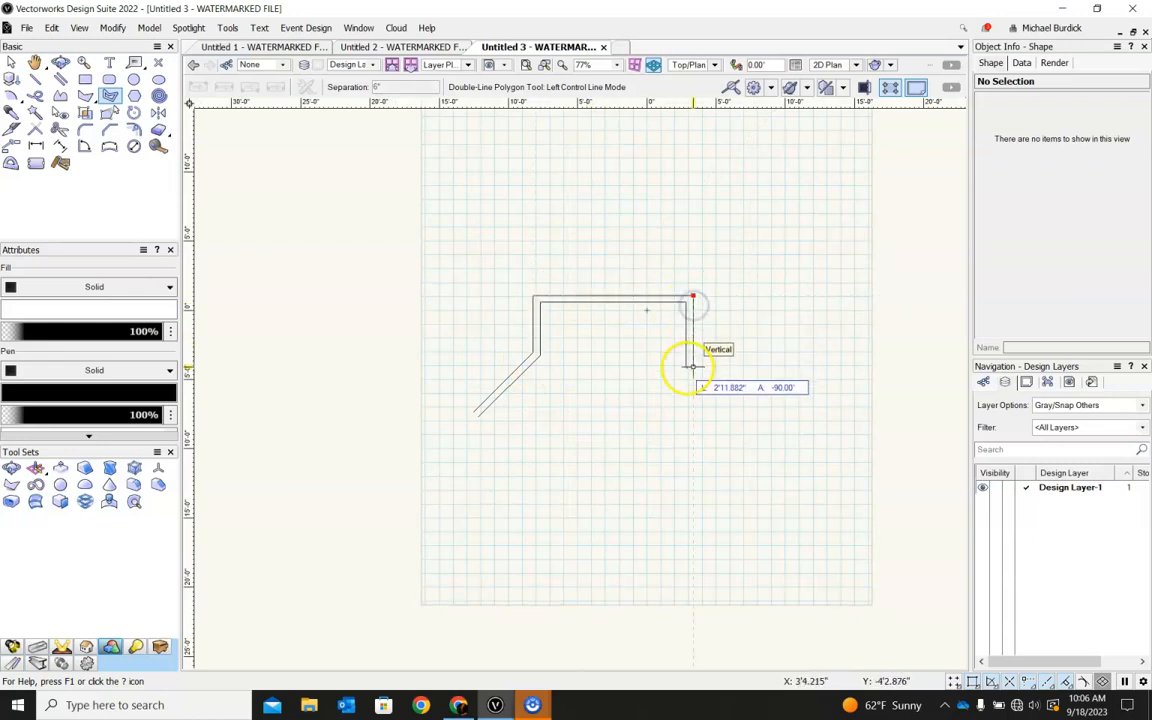
click(689, 389)
click(759, 431)
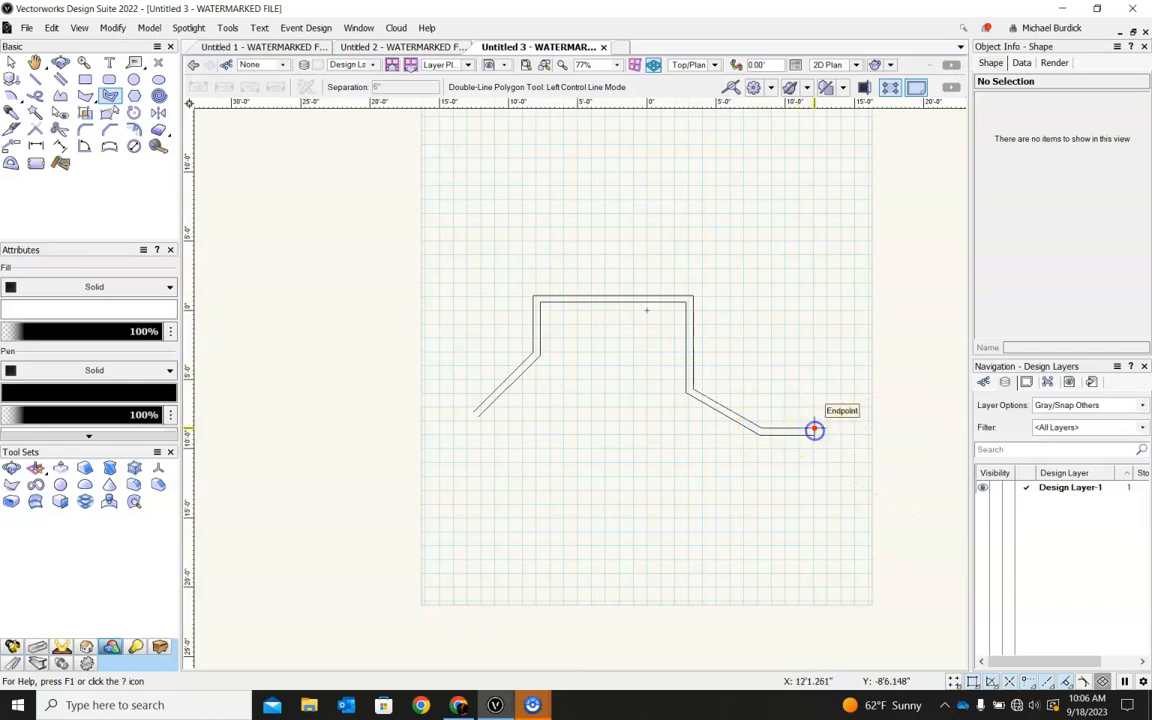
double_click(813, 429)
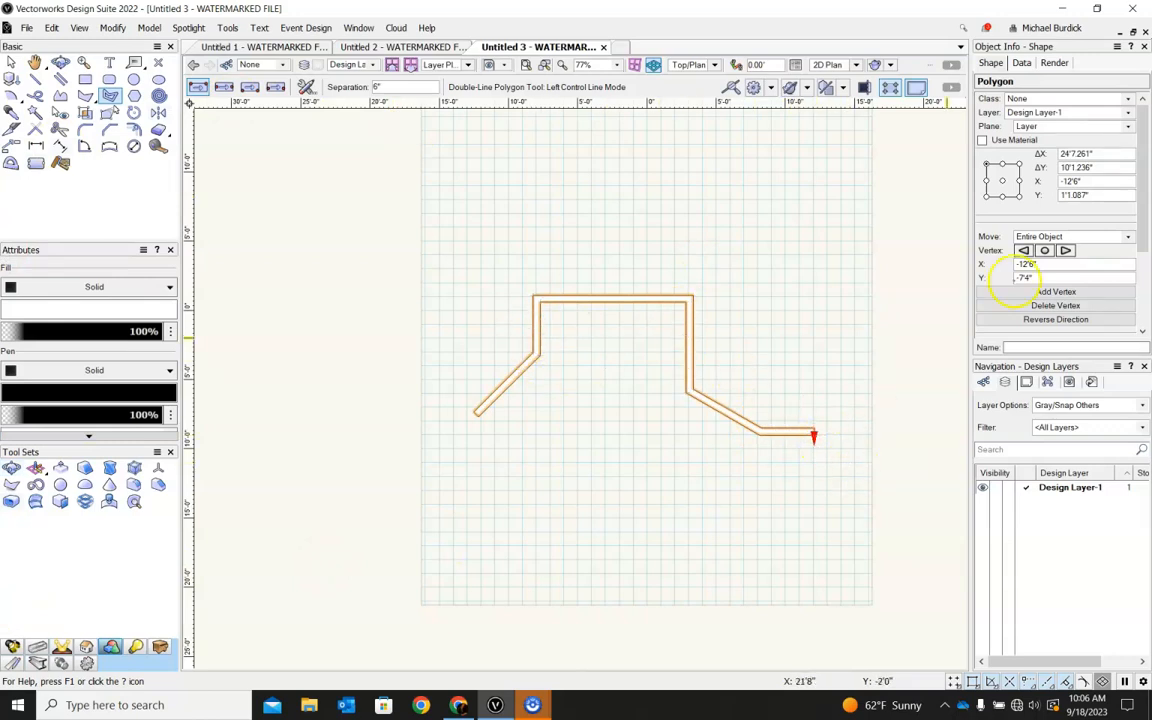
Turn off Show Direction for the double-line polygon, extrude it 9'0" into a wall and deselect it.
scroll(1000, 282, down, 2)
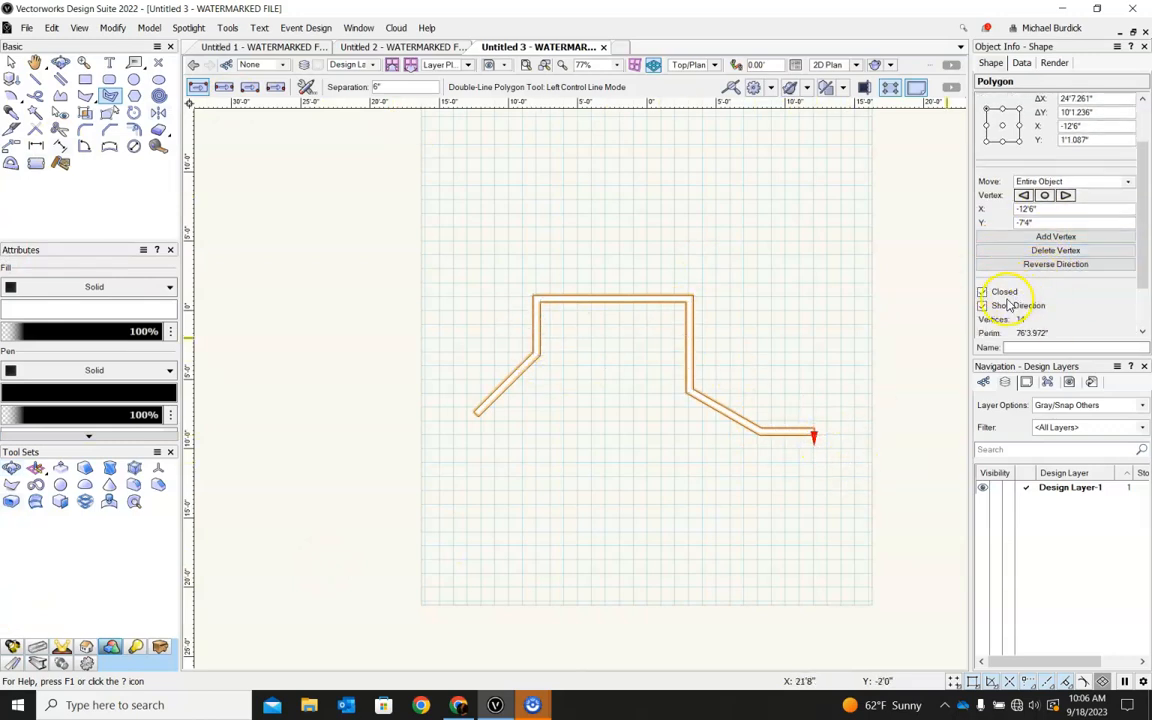
click(983, 306)
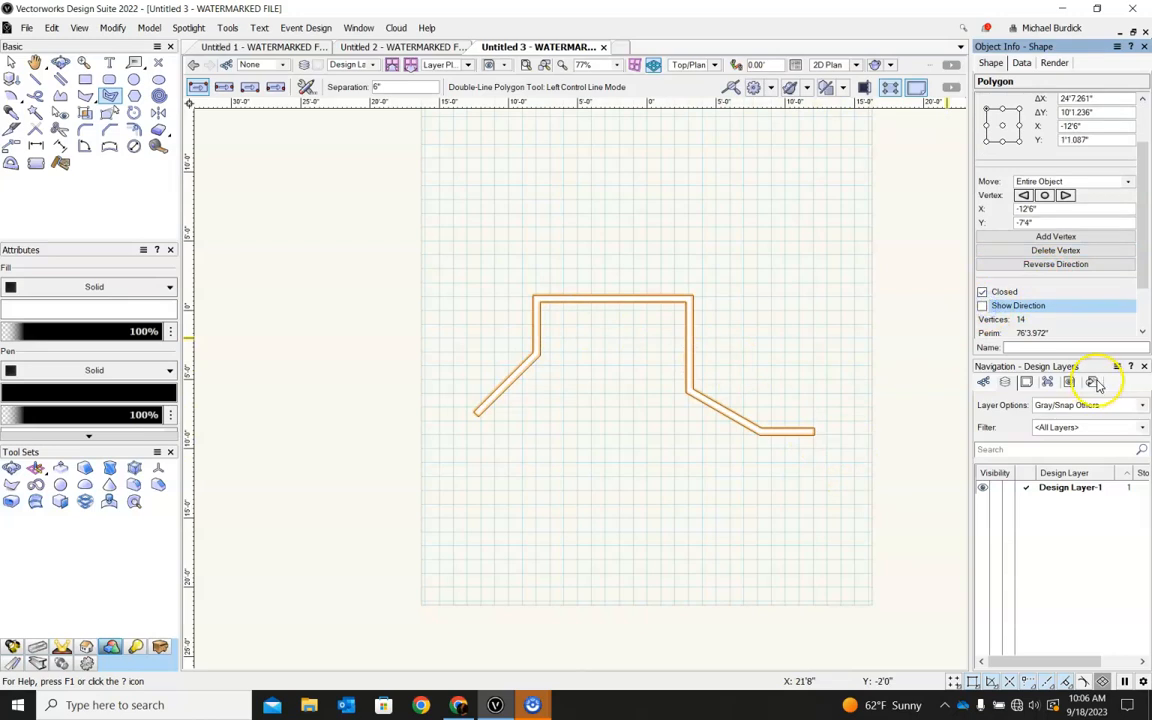
shift+middle_drag(630, 437, 643, 320)
key(x)
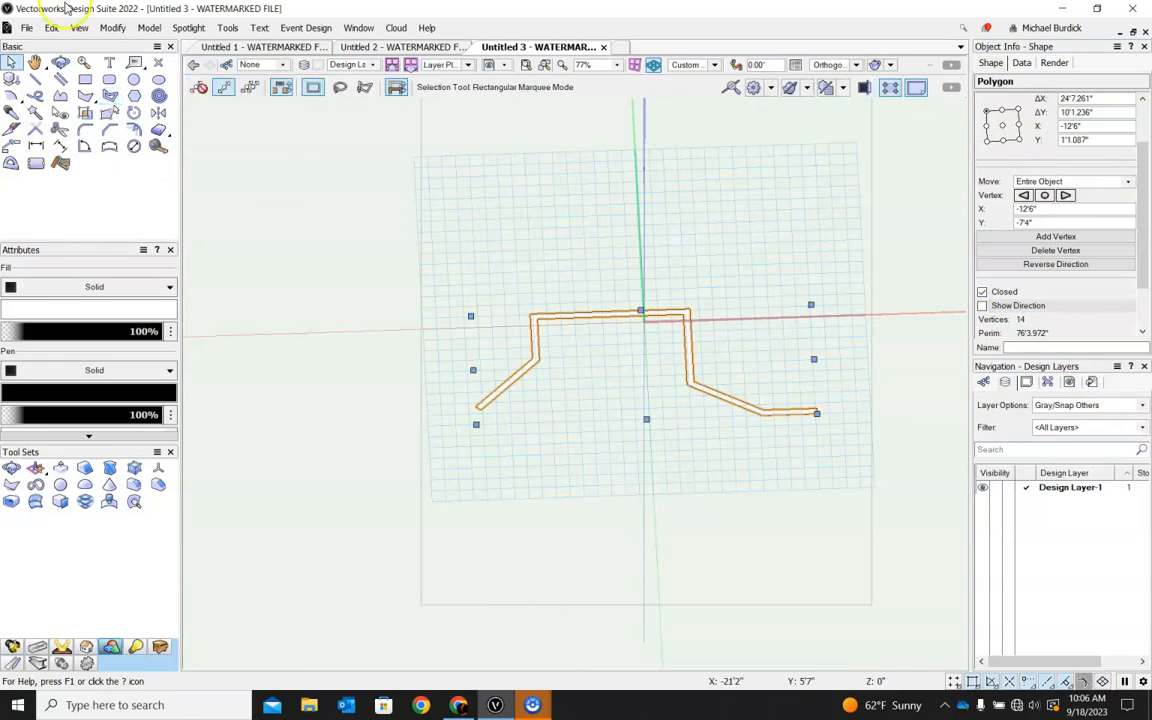
key(ctrl+e)
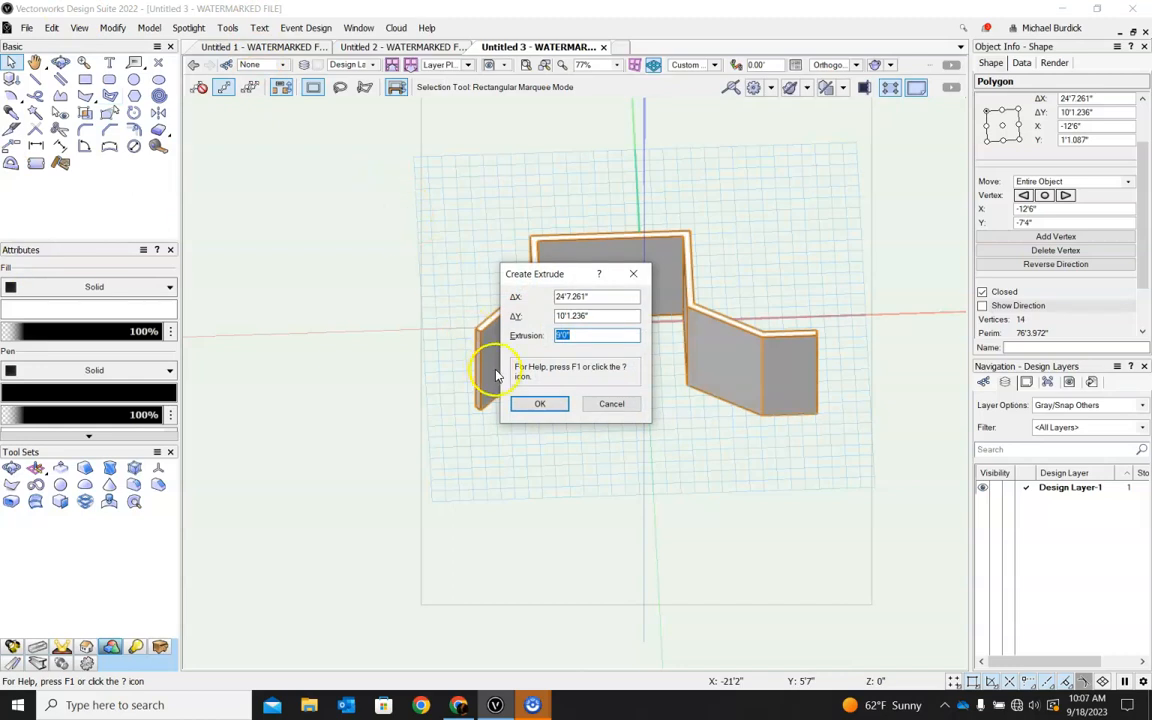
click(538, 404)
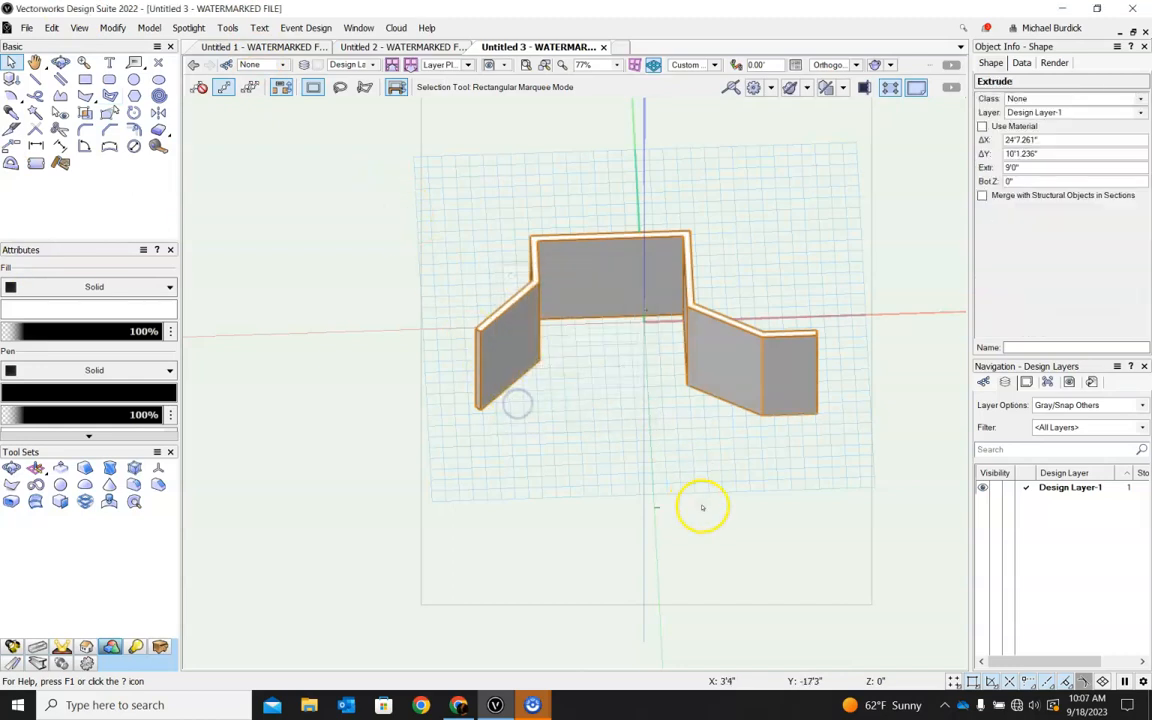
ctrl+middle_drag(794, 457, 606, 492)
click(616, 460)
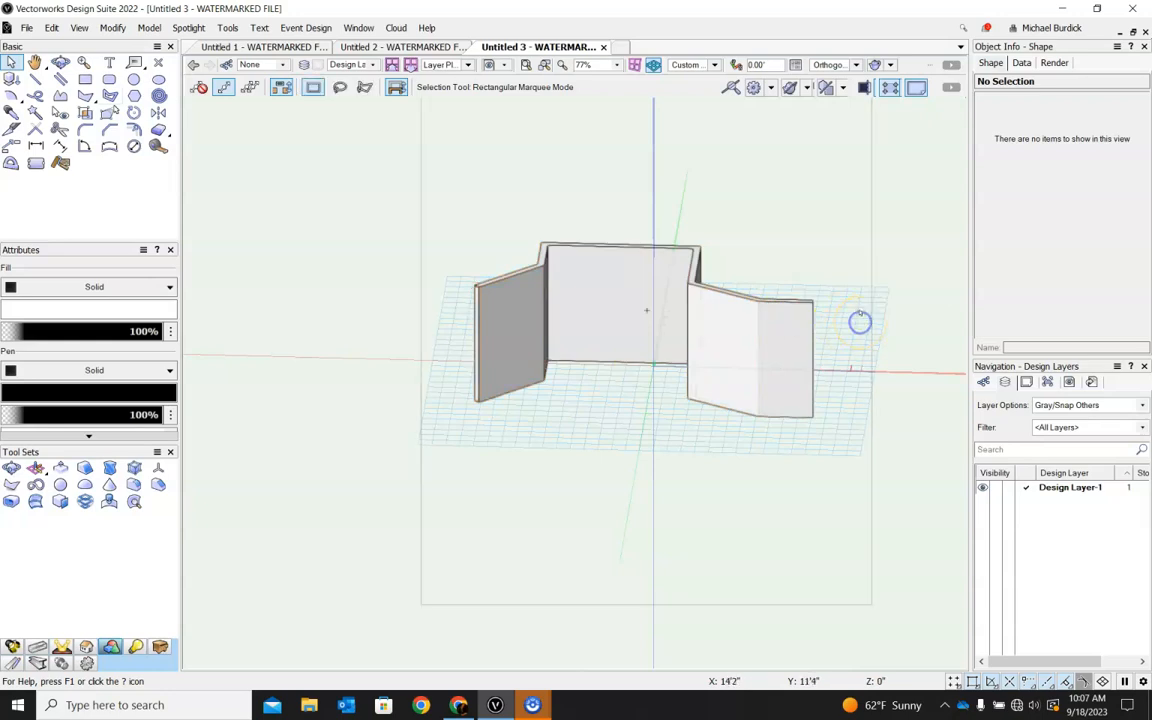
Start a corner-vertex polyline at the angled wing's top outer end corner and trace the inner top edge to the back wall.
ctrl+middle_drag(918, 262, 887, 343)
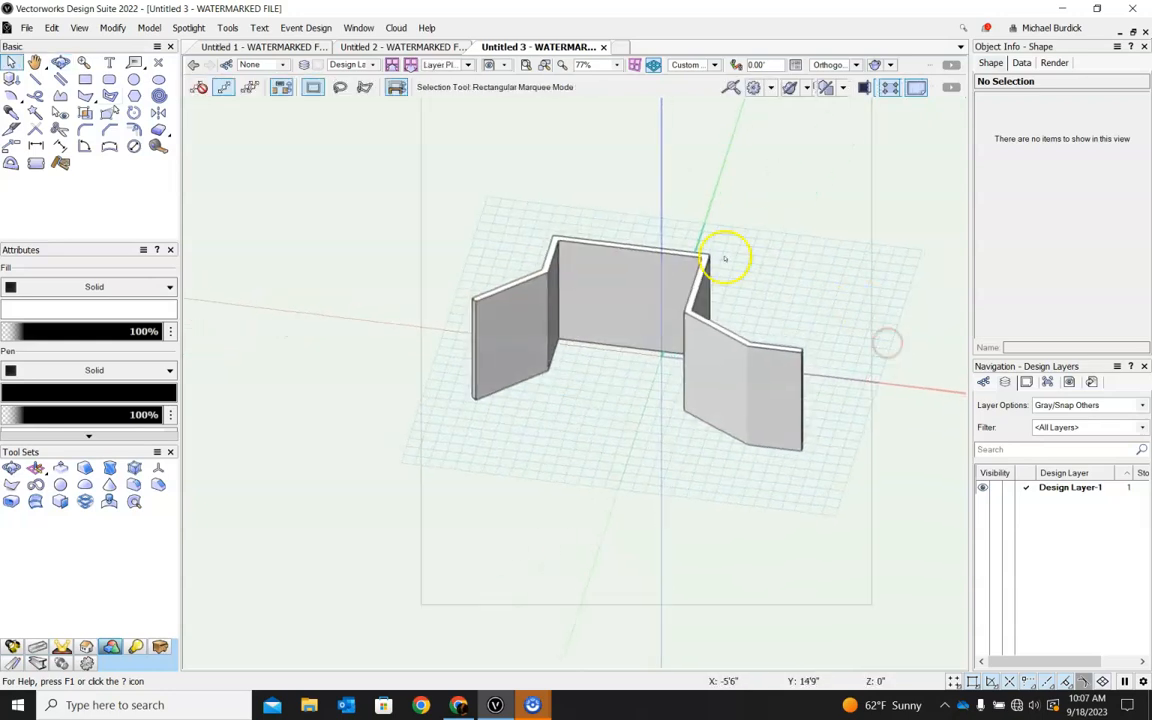
click(62, 96)
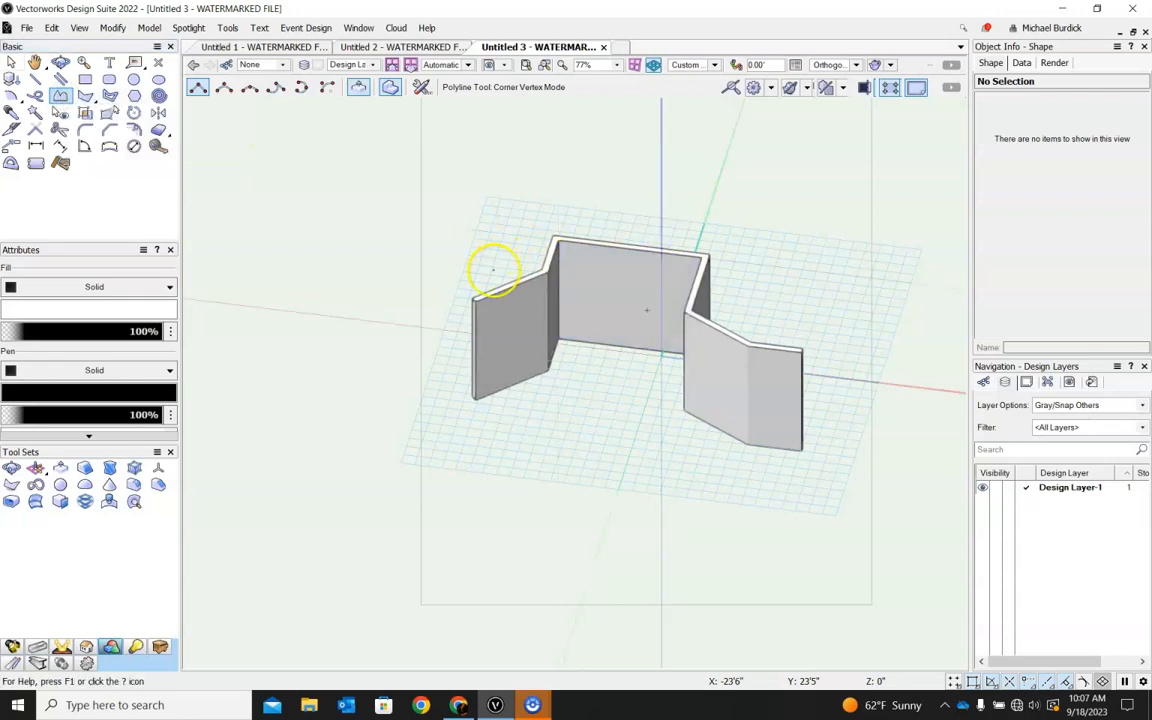
scroll(462, 287, up, 5)
scroll(462, 287, up, 3)
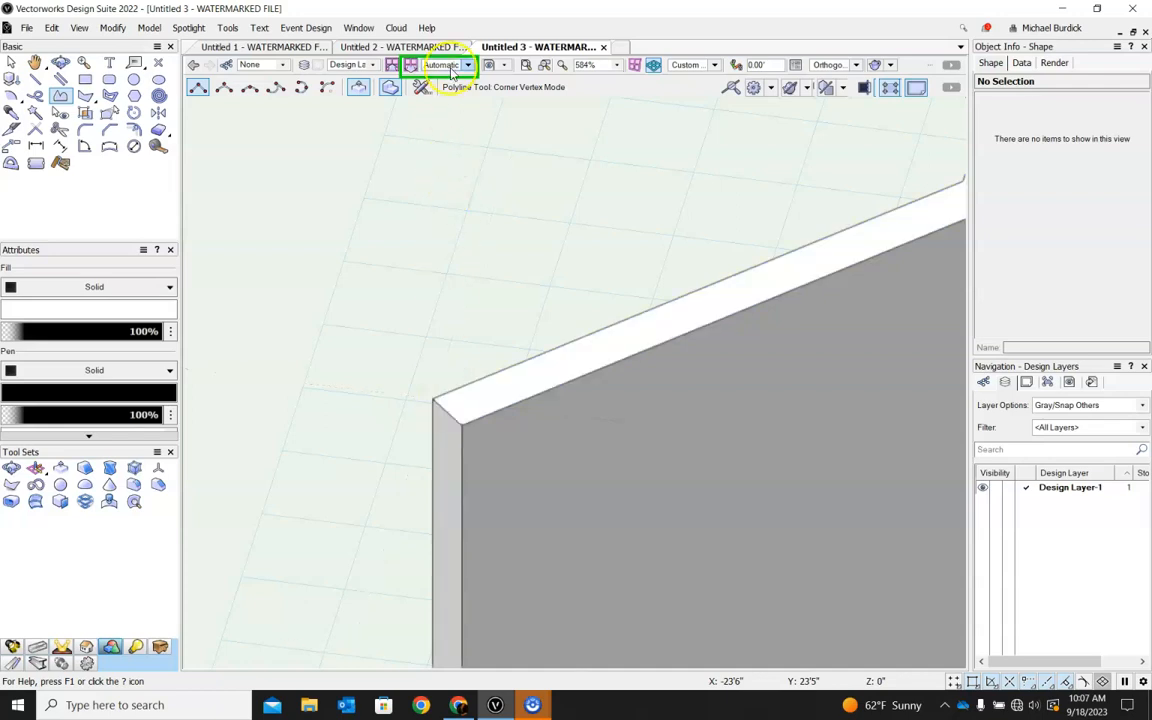
click(437, 402)
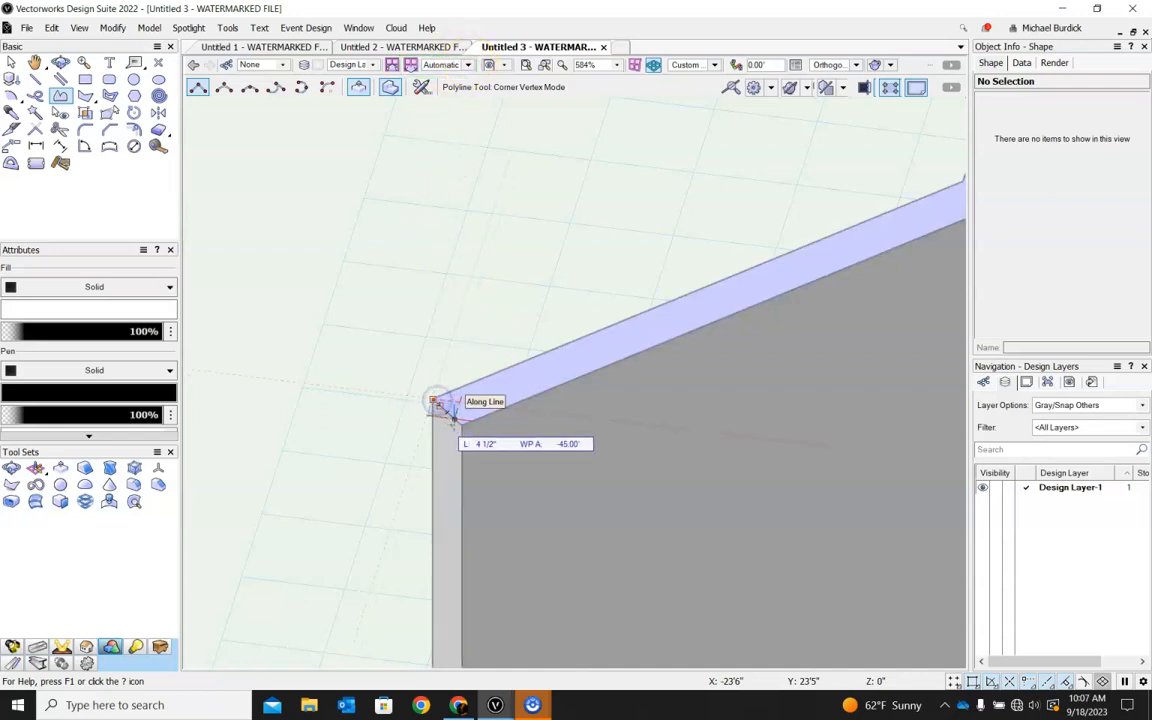
scroll(457, 414, down, 3)
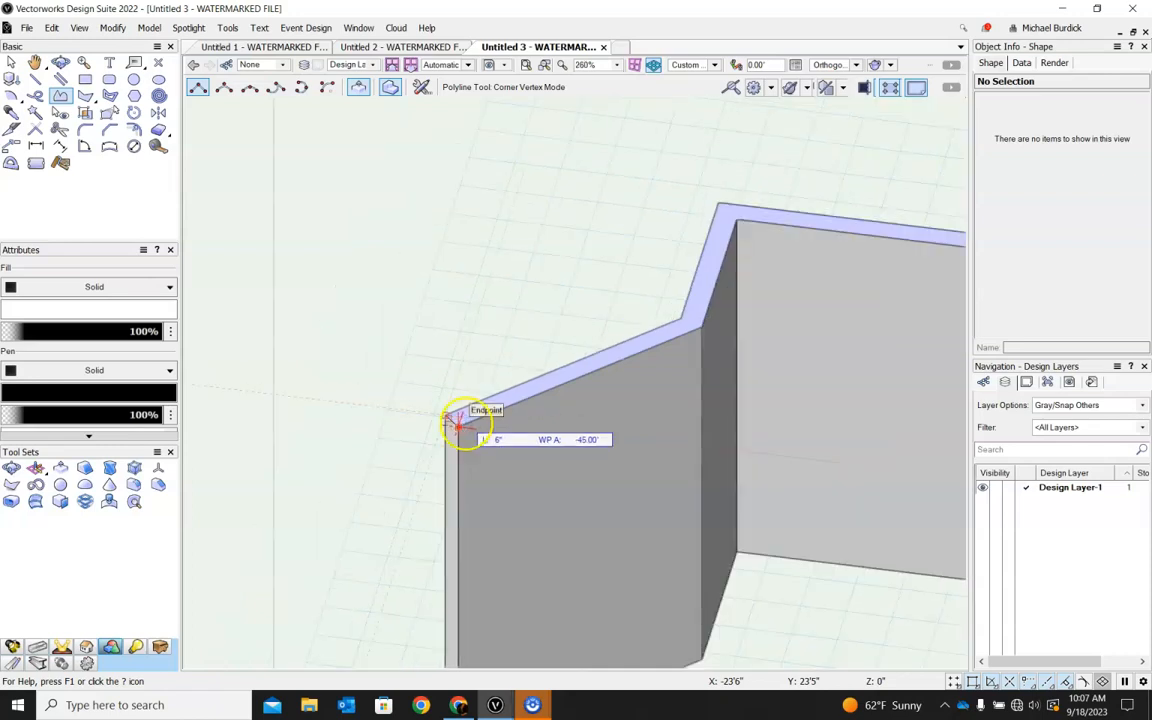
click(700, 325)
click(738, 224)
scroll(586, 267, down, 5)
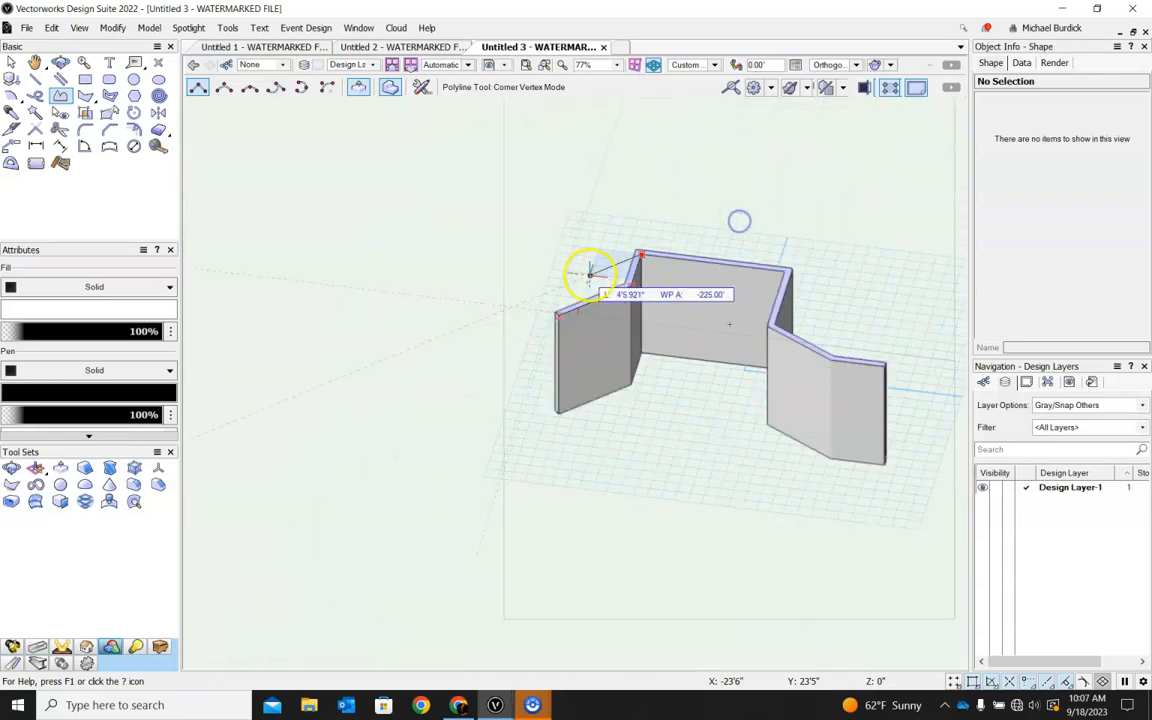
Continue the polyline along the wall's inner top edge through the remaining corners and finish it at the far wing's outer end corner.
scroll(751, 270, up, 5)
click(769, 248)
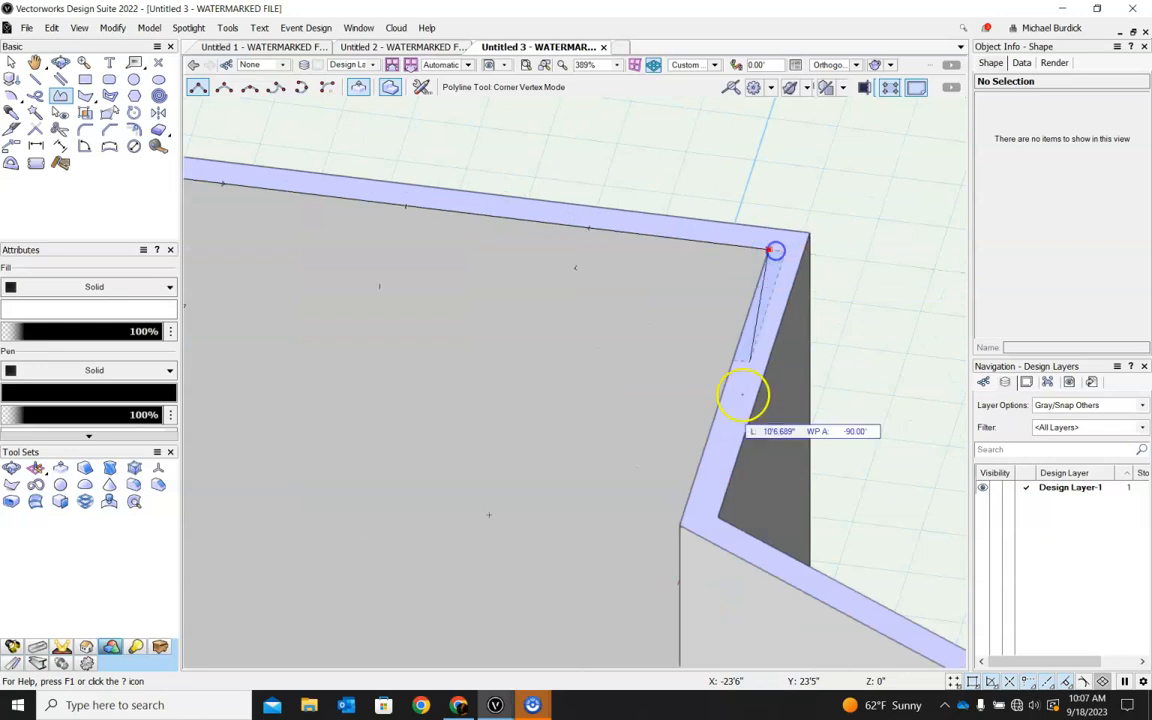
click(682, 528)
scroll(682, 528, down, 4)
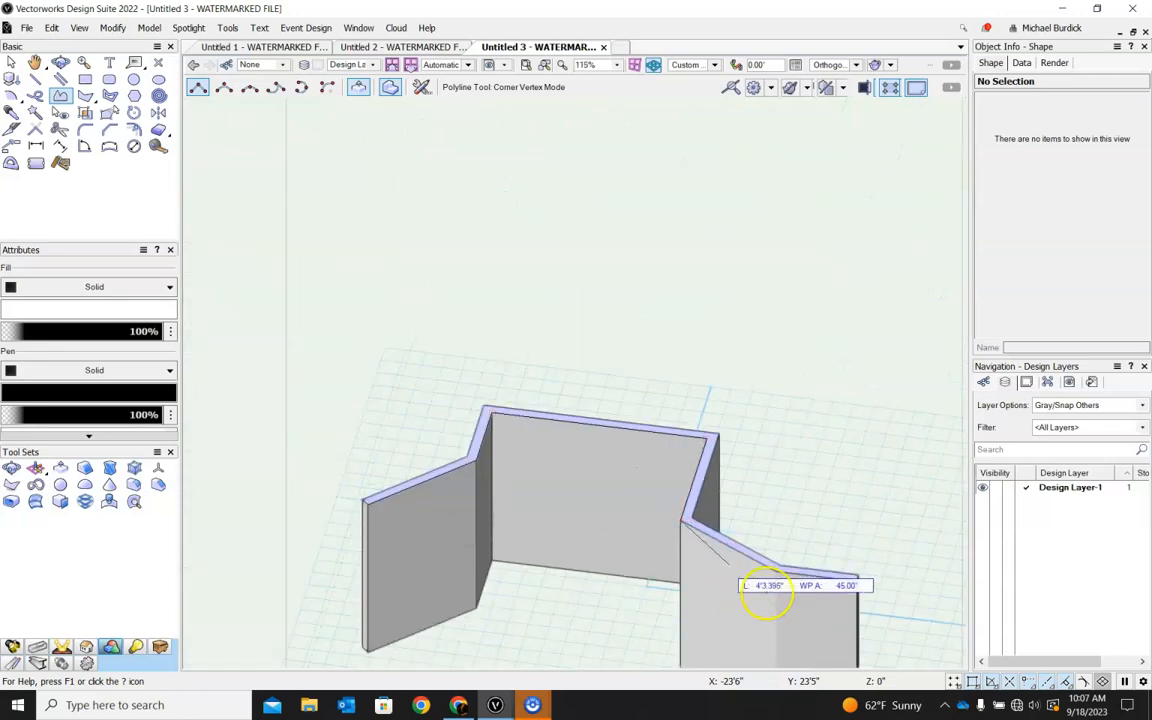
click(777, 572)
click(850, 578)
scroll(854, 581, up, 6)
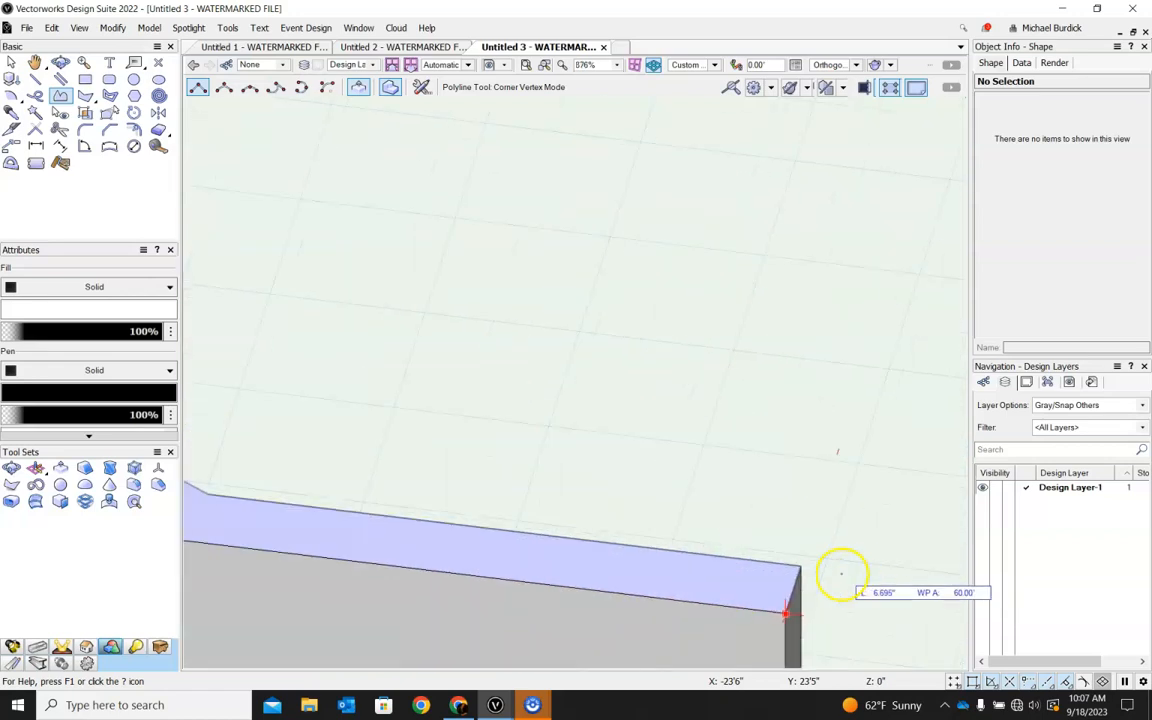
double_click(806, 559)
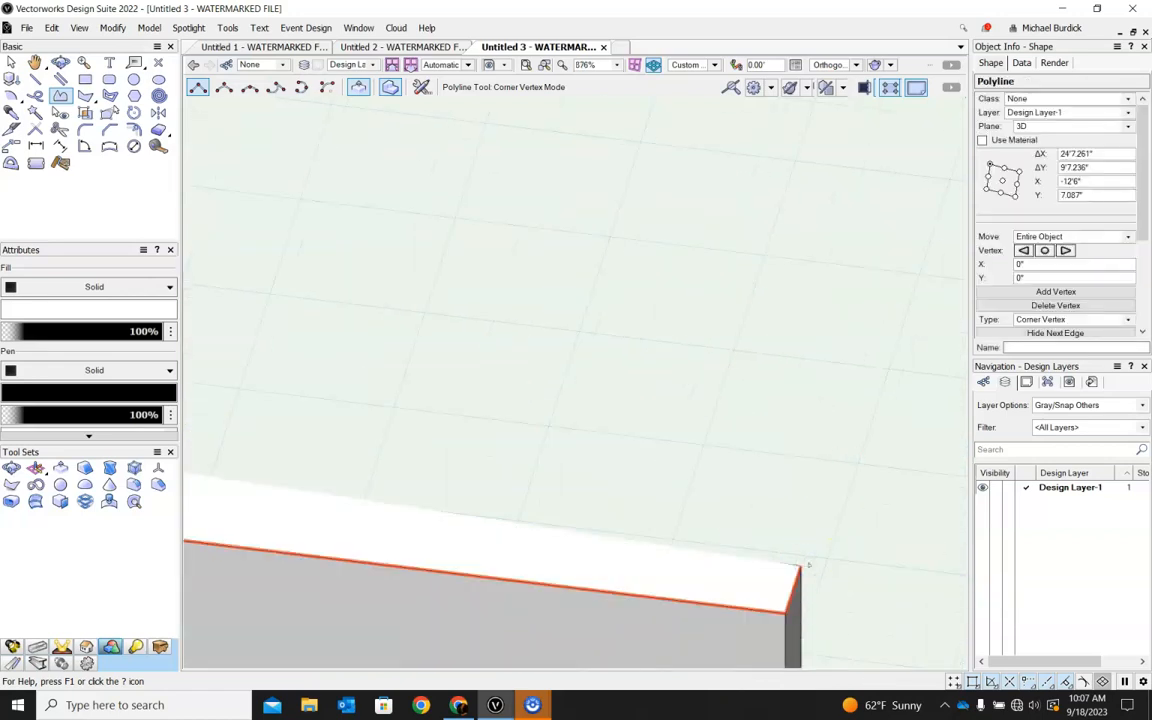
Switch to the Top/Plan view and draw a circle about 8.9" in radius below the end of the angled wing.
scroll(845, 477, down, 3)
scroll(845, 477, down, 3)
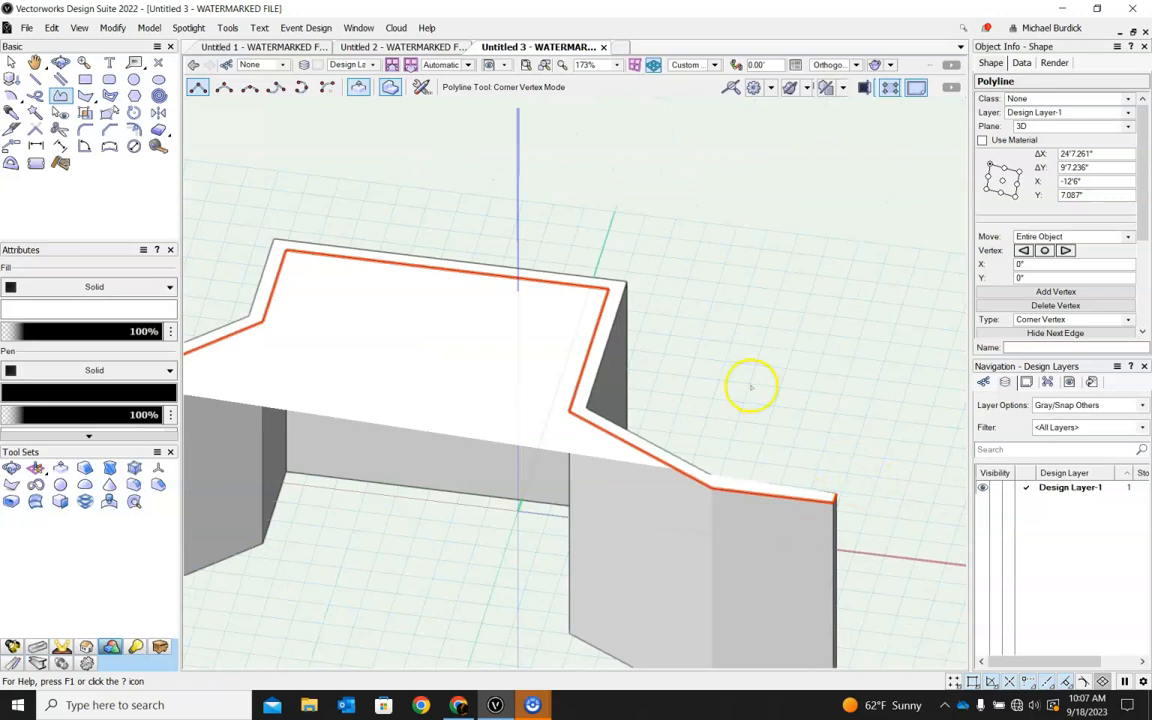
scroll(751, 387, down, 3)
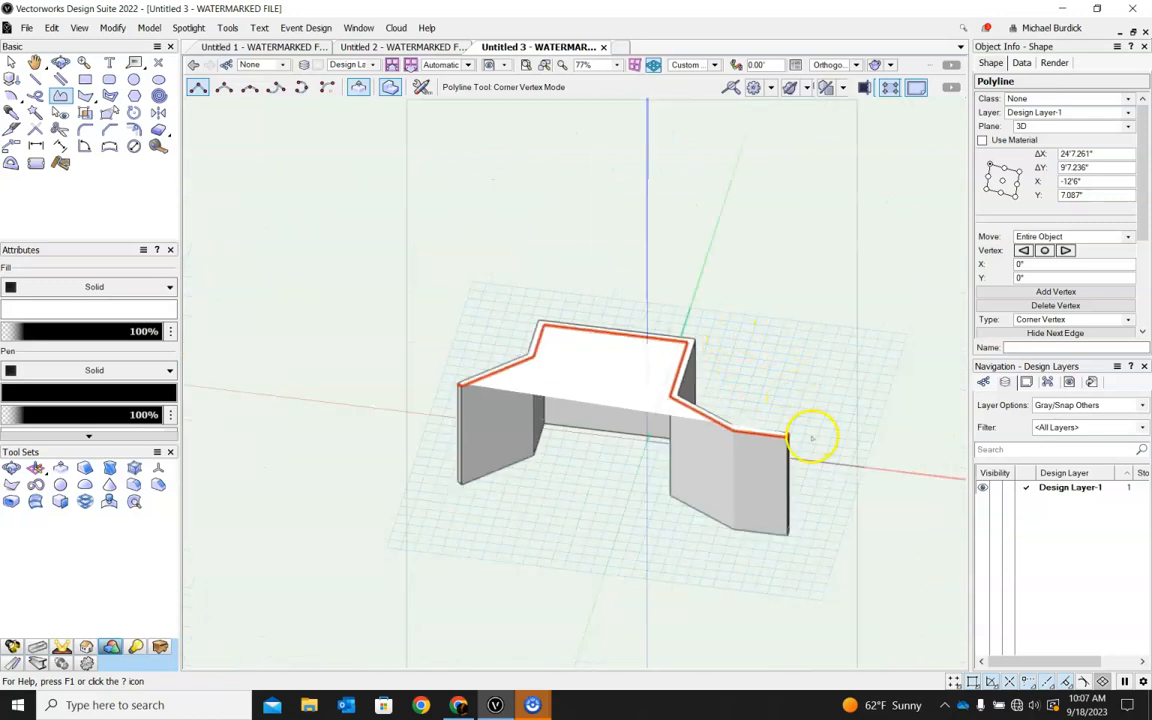
ctrl+middle_drag(696, 444, 684, 483)
scroll(510, 388, up, 3)
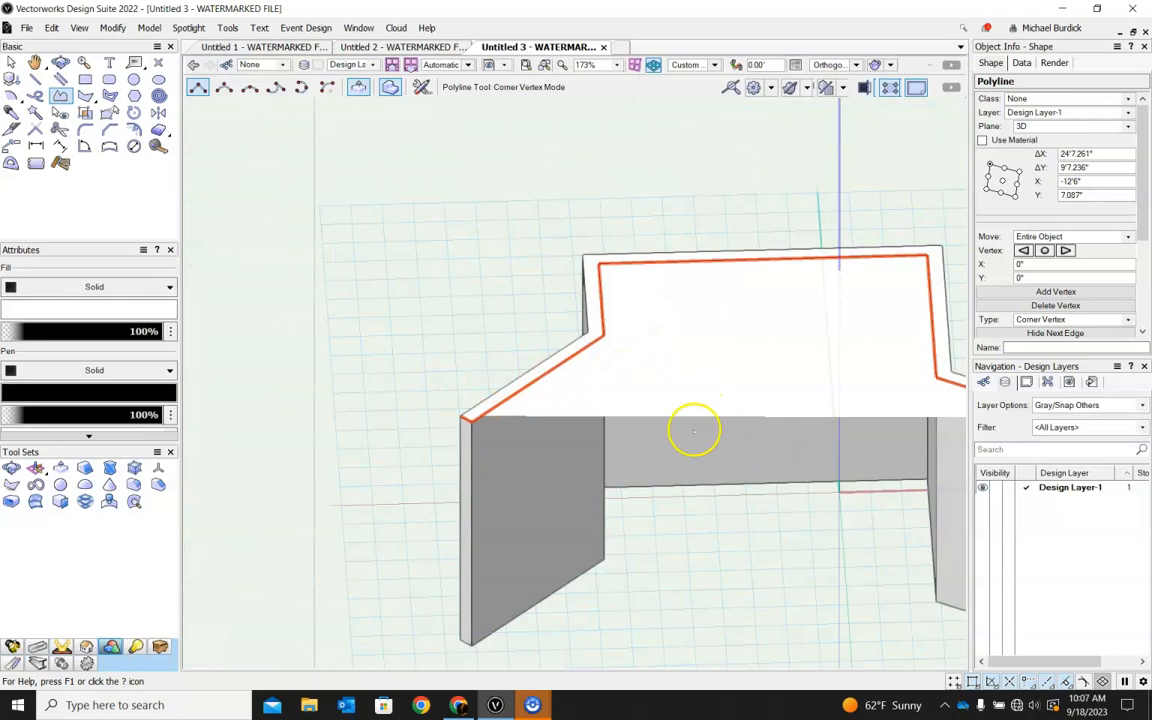
click(714, 64)
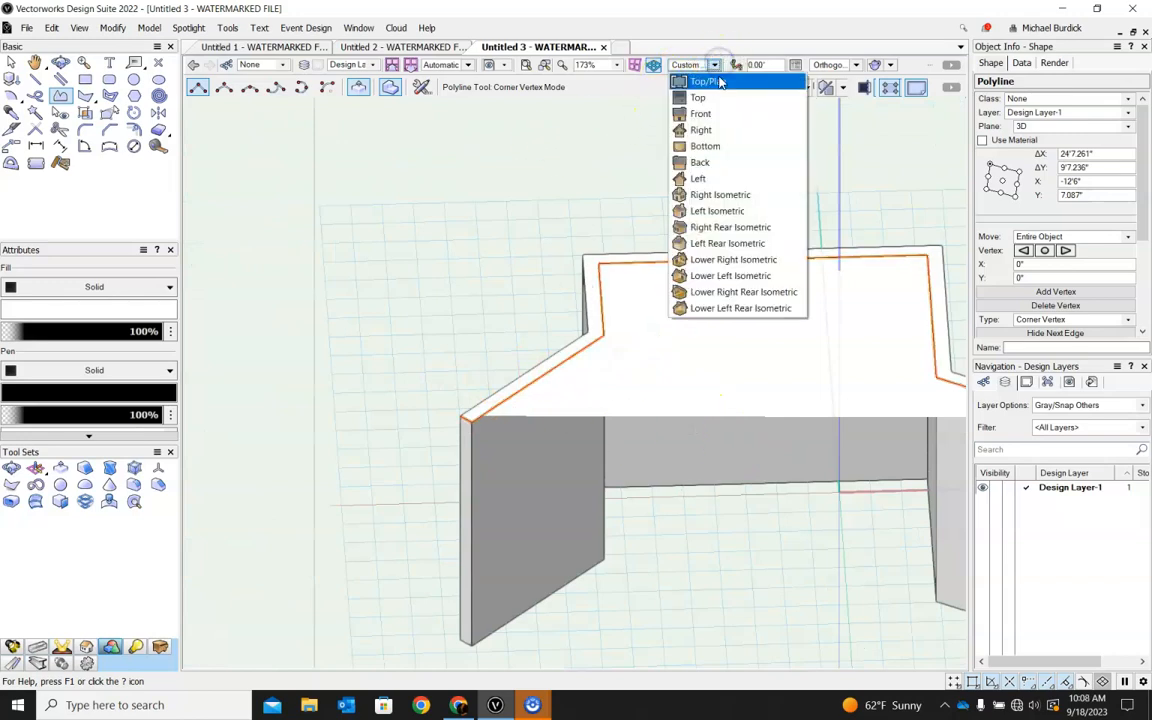
click(705, 82)
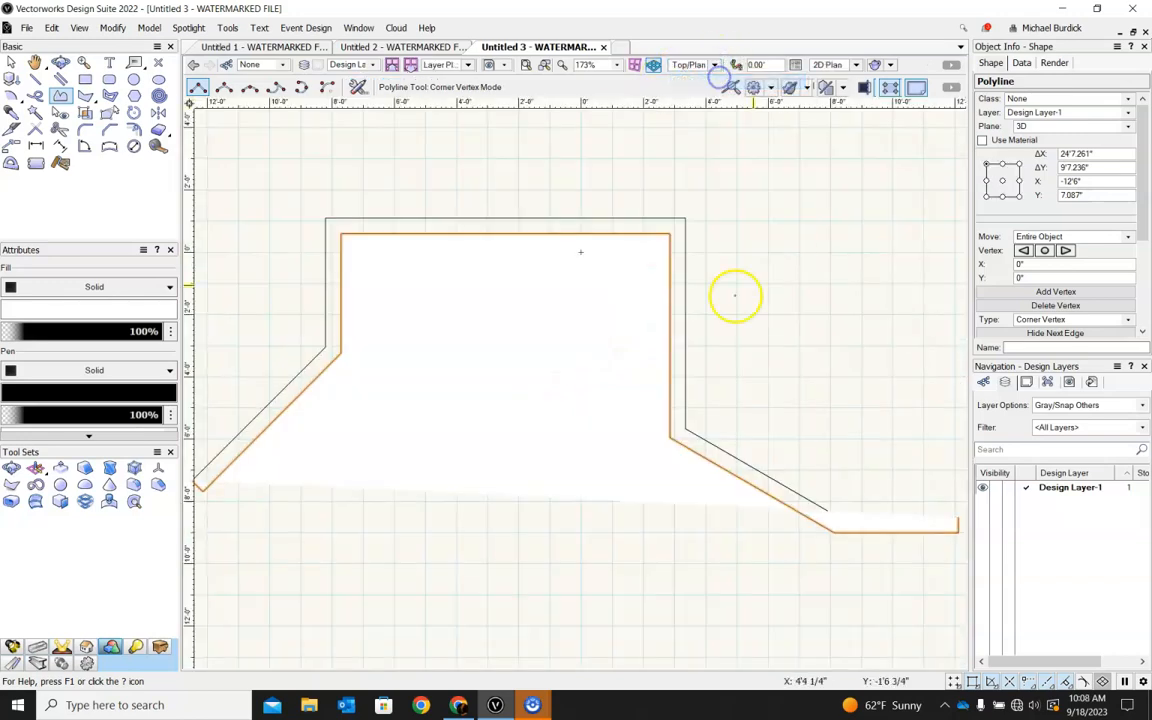
click(134, 79)
scroll(601, 320, up, 3)
scroll(595, 330, up, 2)
click(588, 340)
scroll(594, 327, up, 4)
click(594, 327)
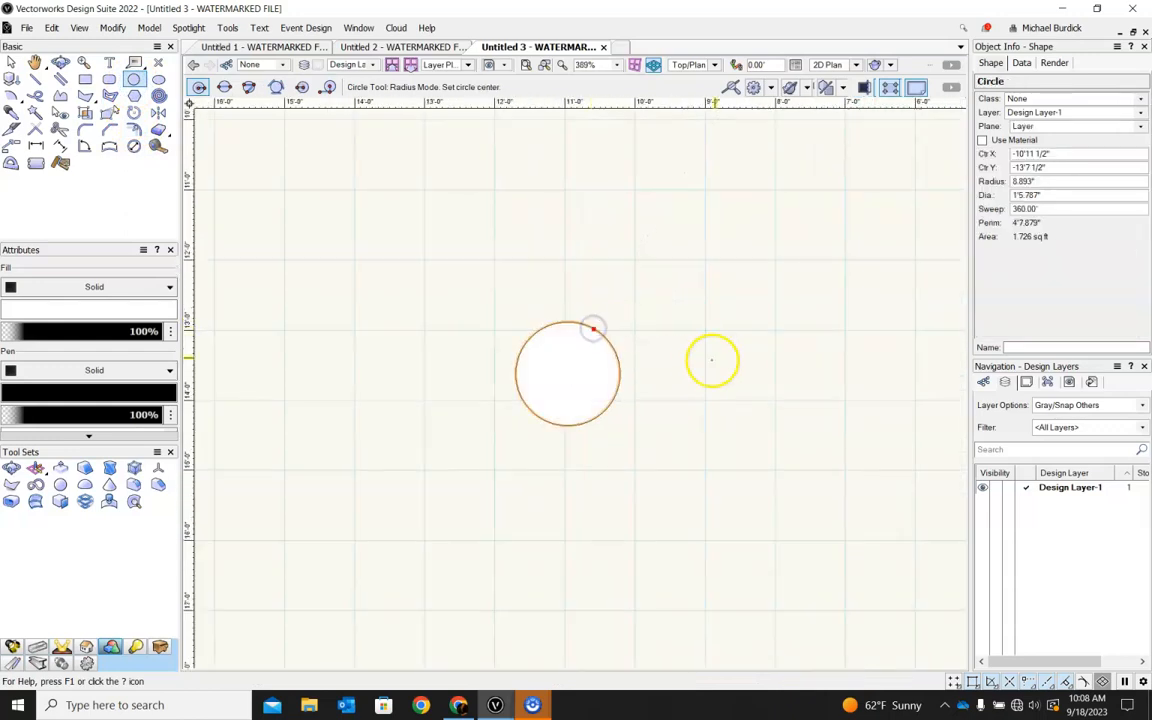
Select the wall-top polyline and the circle and extrude the circle along the polyline with the default settings.
click(10, 64)
scroll(818, 406, down, 3)
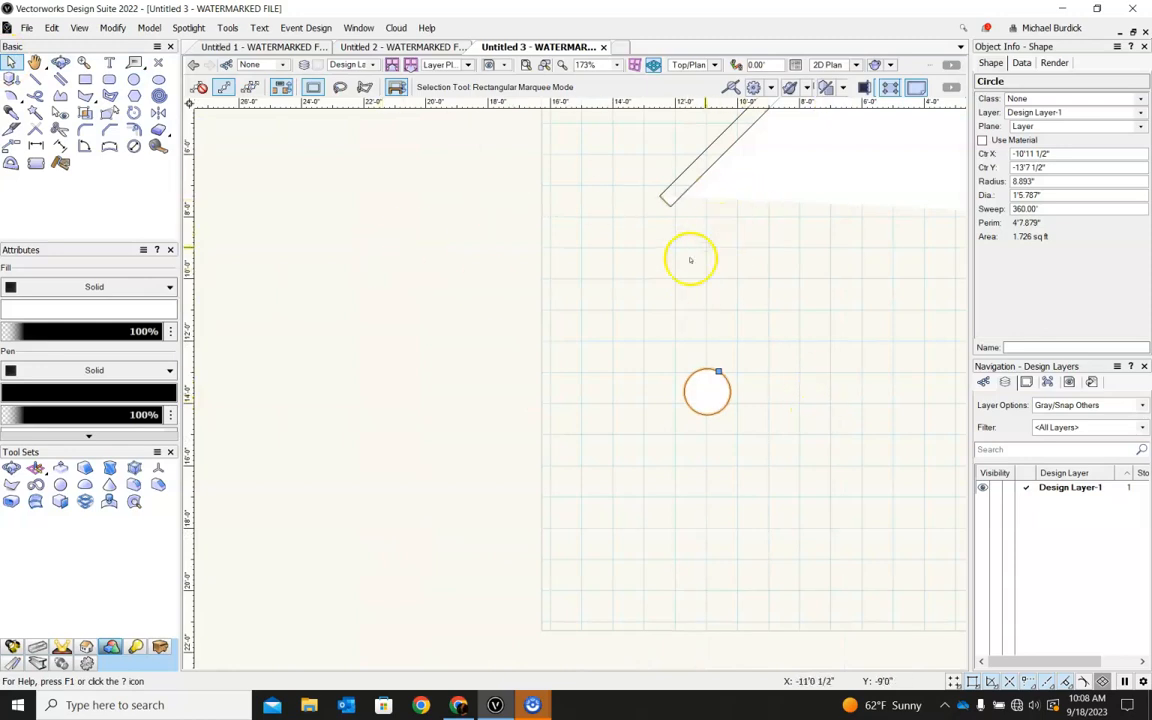
shift+middle_drag(887, 378, 740, 244)
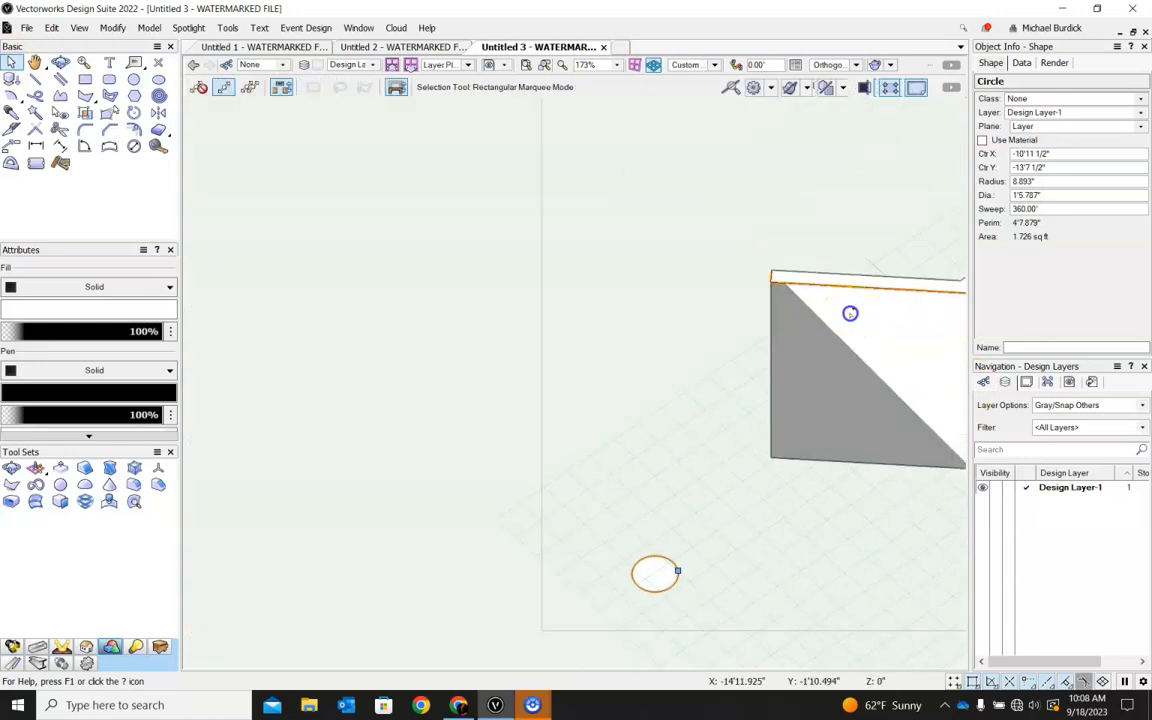
click(683, 266)
shift+click(672, 563)
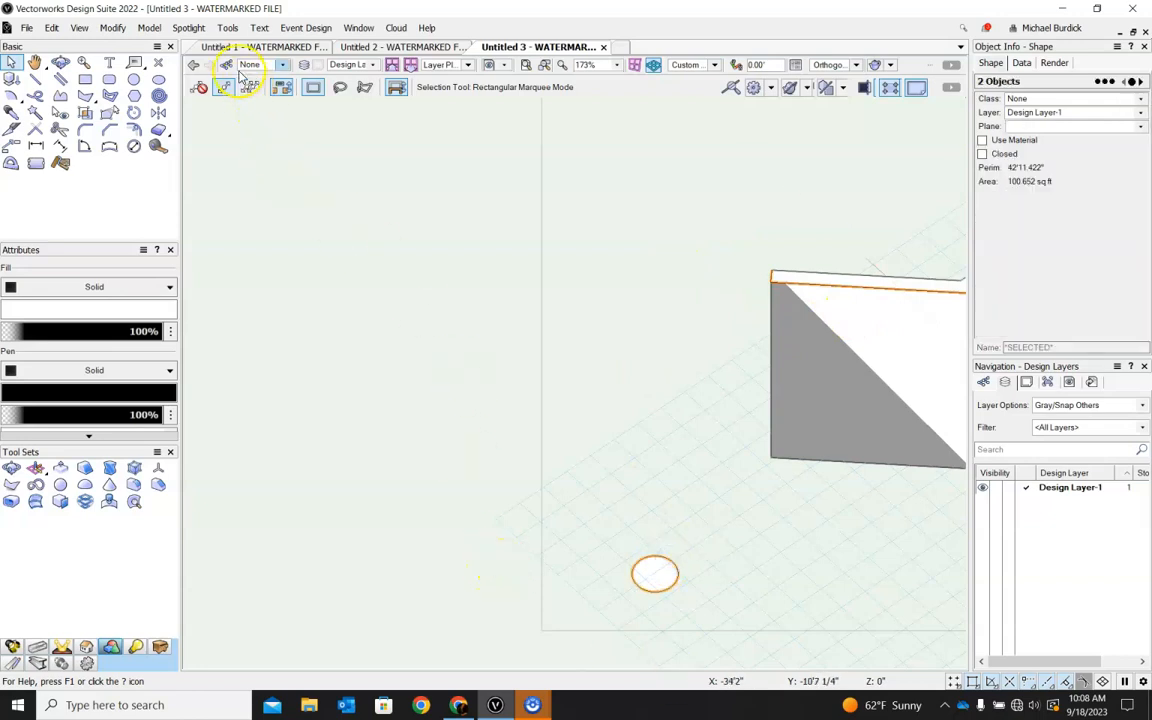
click(150, 29)
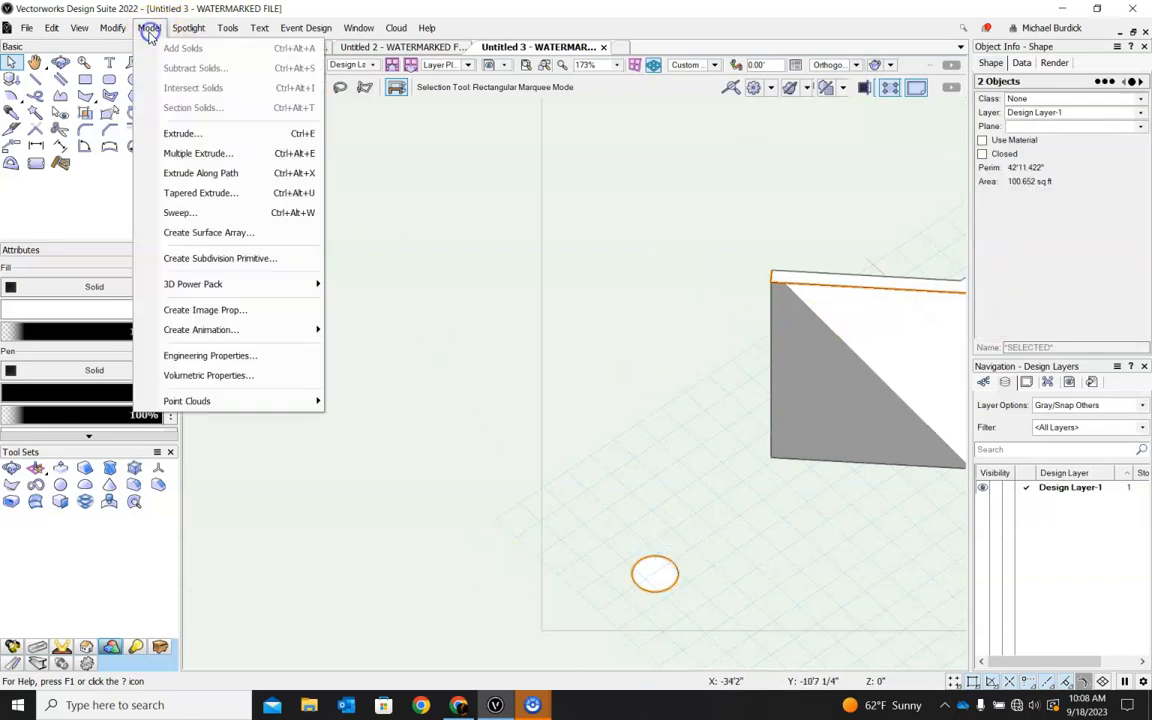
click(203, 176)
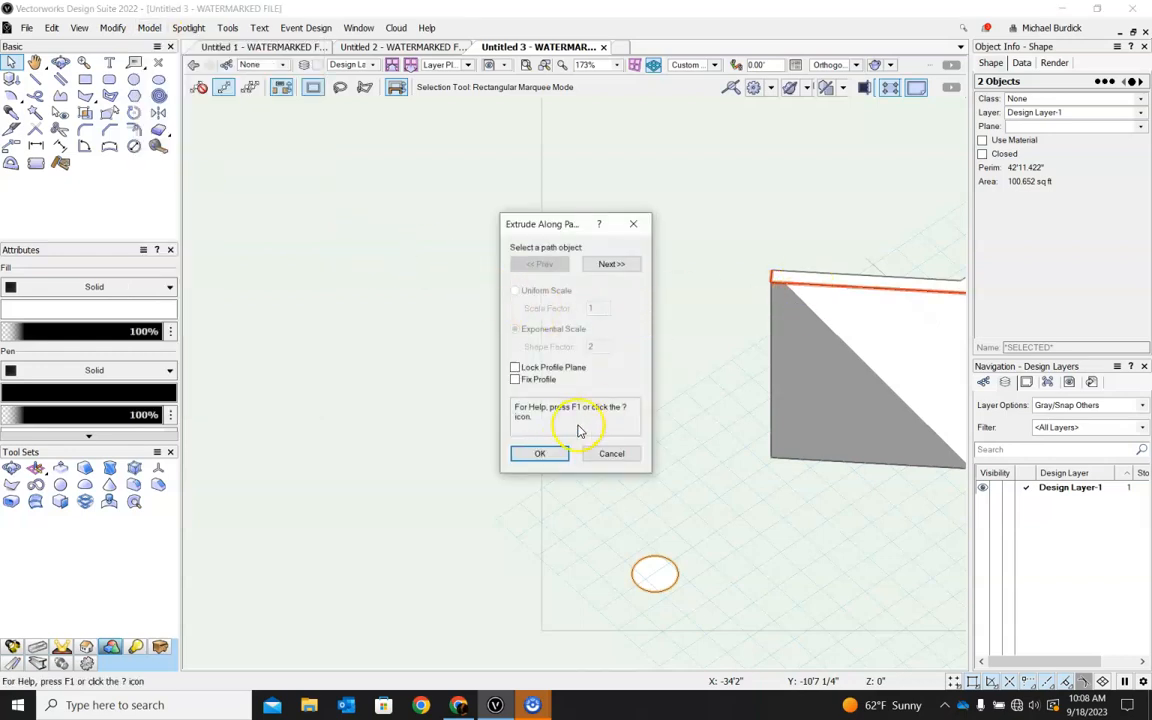
click(541, 453)
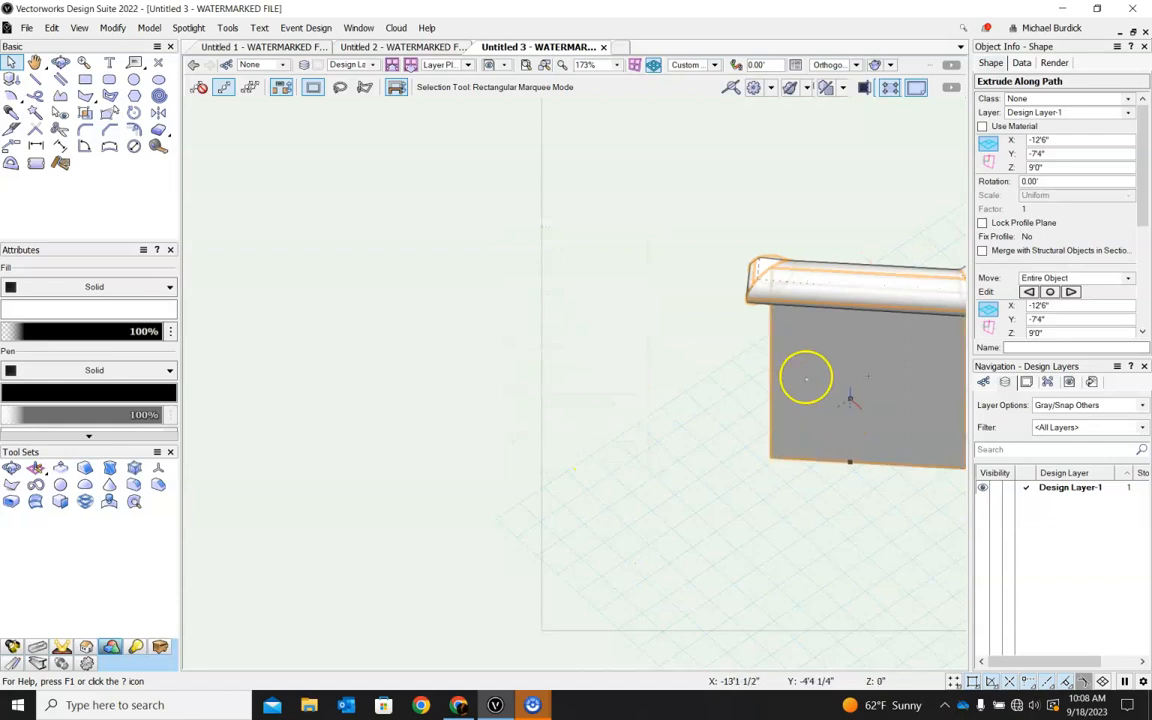
Examine from several angles how the round extrusion sits on the wall's top edge, corners and end faces.
scroll(611, 308, down, 2)
ctrl+middle_drag(886, 505, 641, 359)
scroll(590, 432, up, 3)
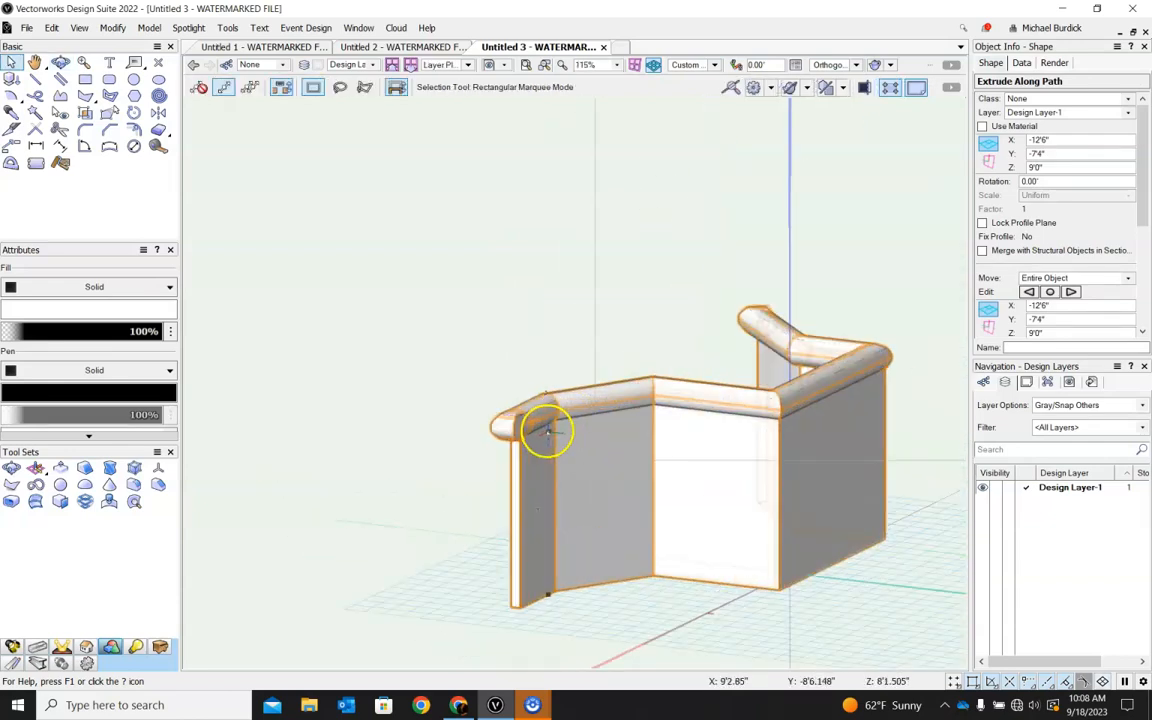
ctrl+middle_drag(535, 436, 1015, 514)
scroll(886, 438, down, 5)
ctrl+middle_drag(728, 442, 895, 376)
scroll(762, 420, up, 6)
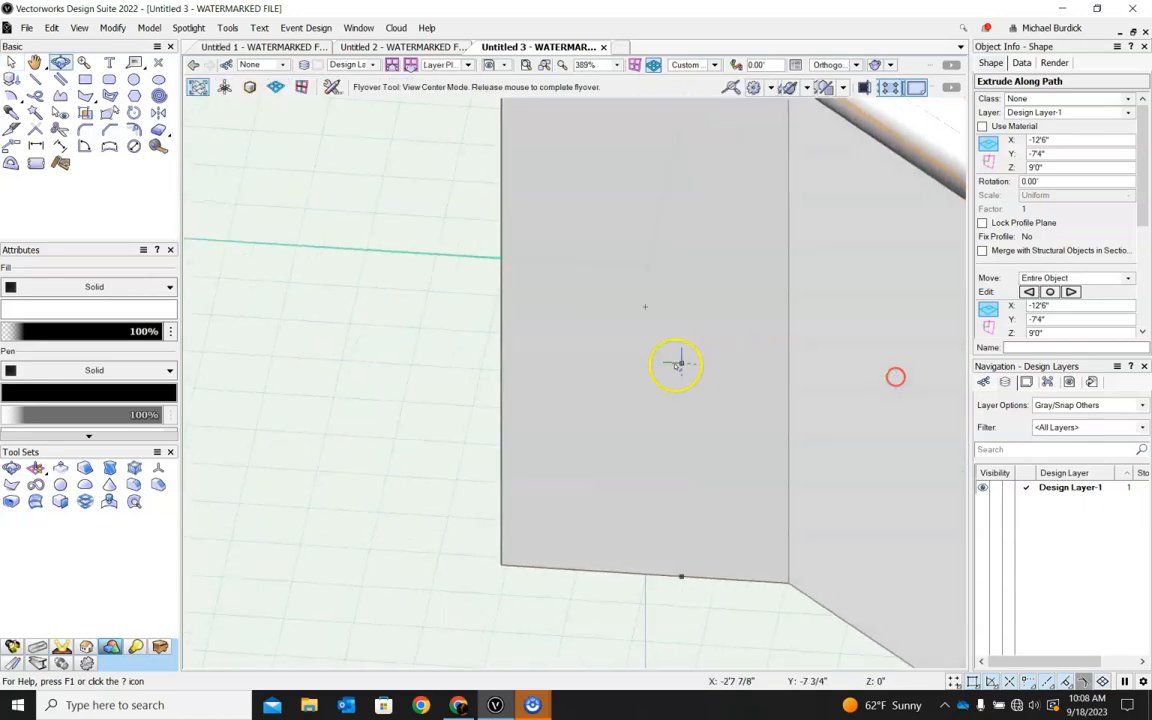
scroll(677, 364, down, 3)
ctrl+middle_drag(736, 362, 823, 275)
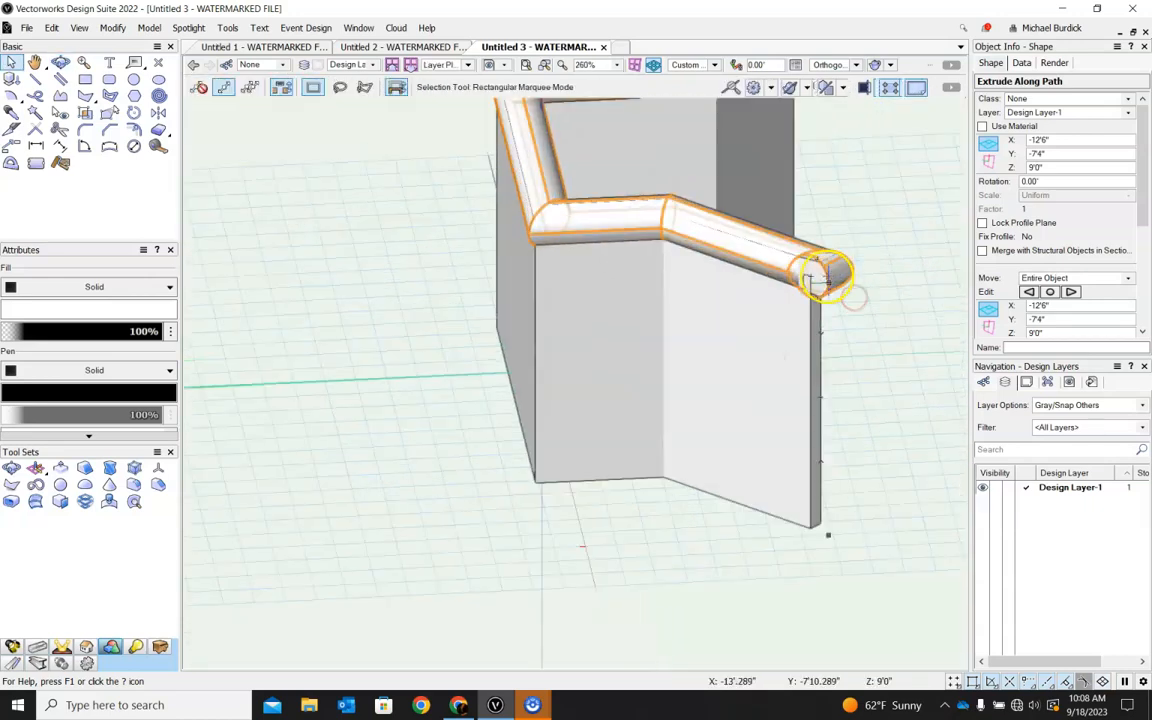
scroll(771, 288, up, 5)
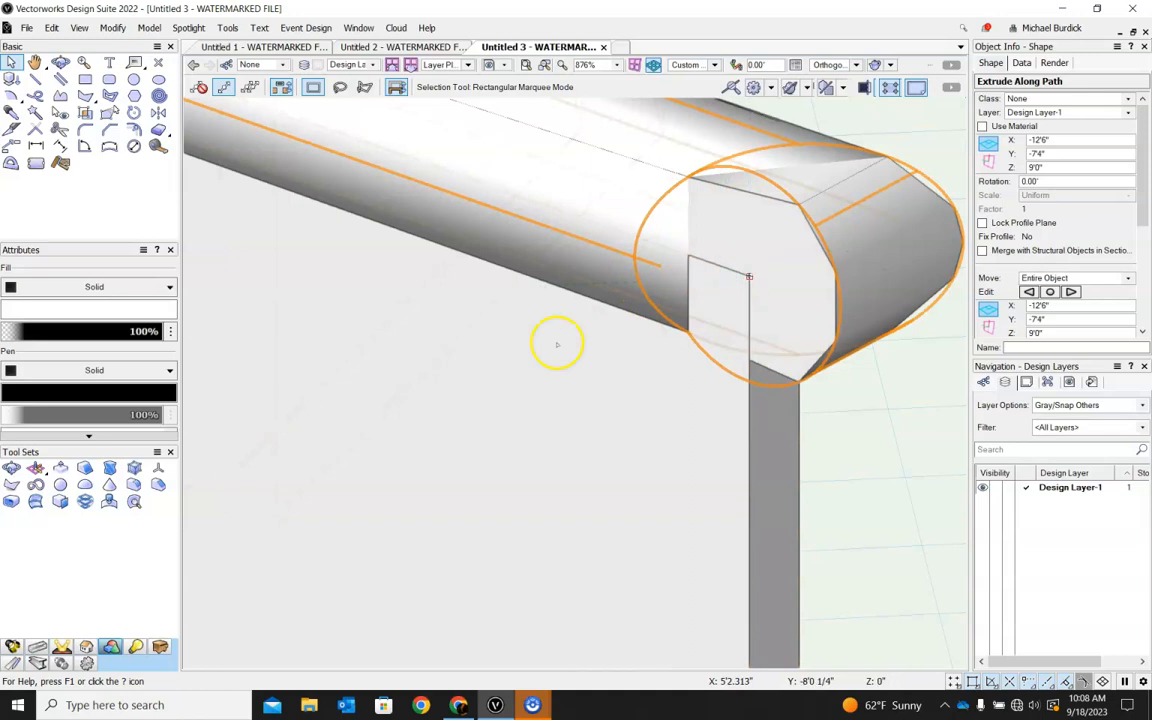
scroll(558, 340, down, 5)
scroll(560, 340, up, 3)
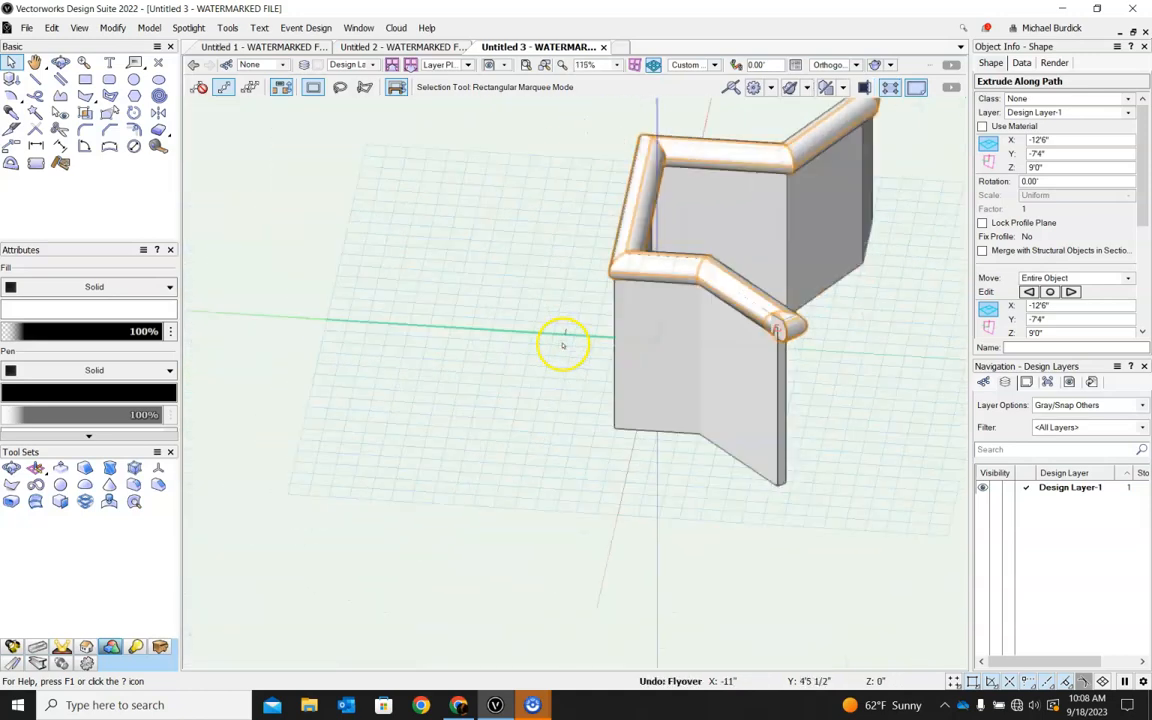
Undo the view changes and the Extrude Along Path, and delete the circle profile.
key(ctrl+z)
key(ctrl+z)
key(ctrl+z)
key(ctrl+z)
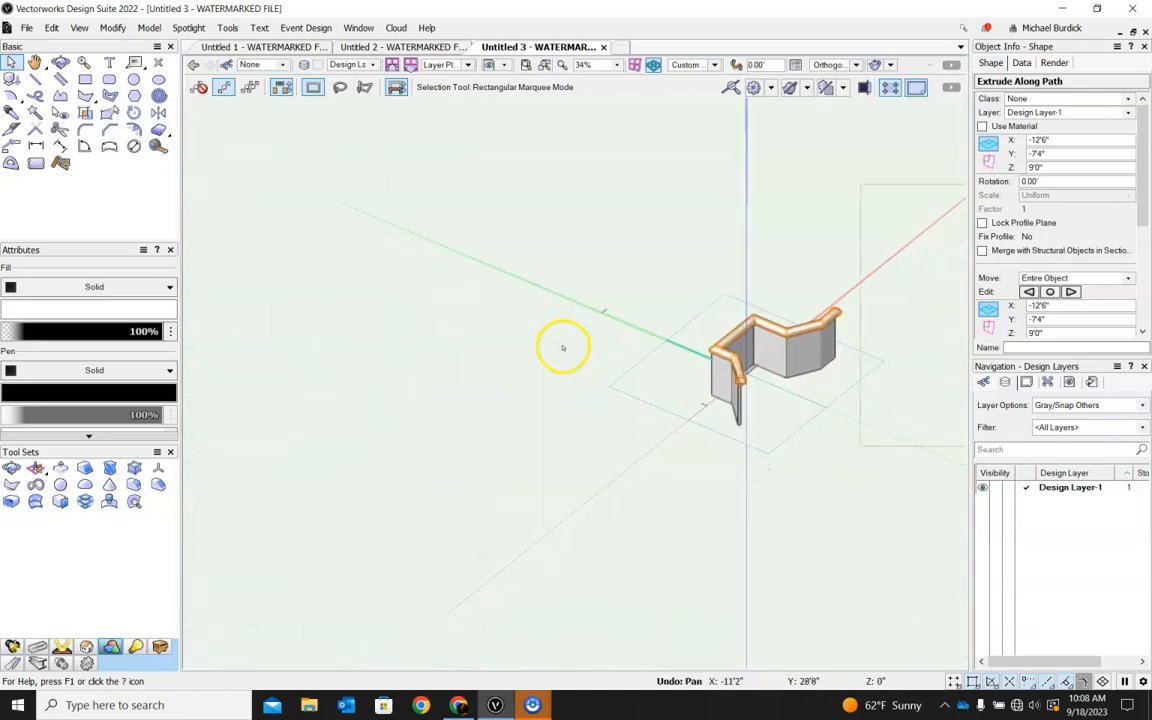
key(ctrl+z)
key(ctrl+z)
key(ctrl+z)
key(ctrl+z)
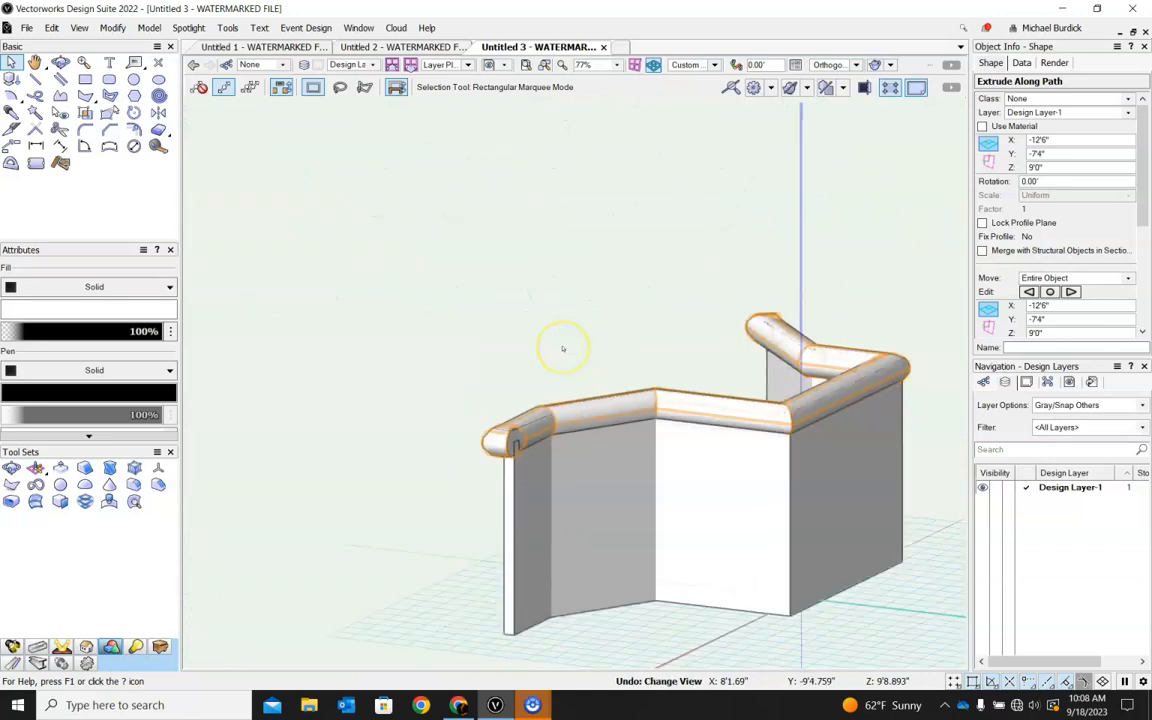
key(ctrl+z)
key(ctrl+z)
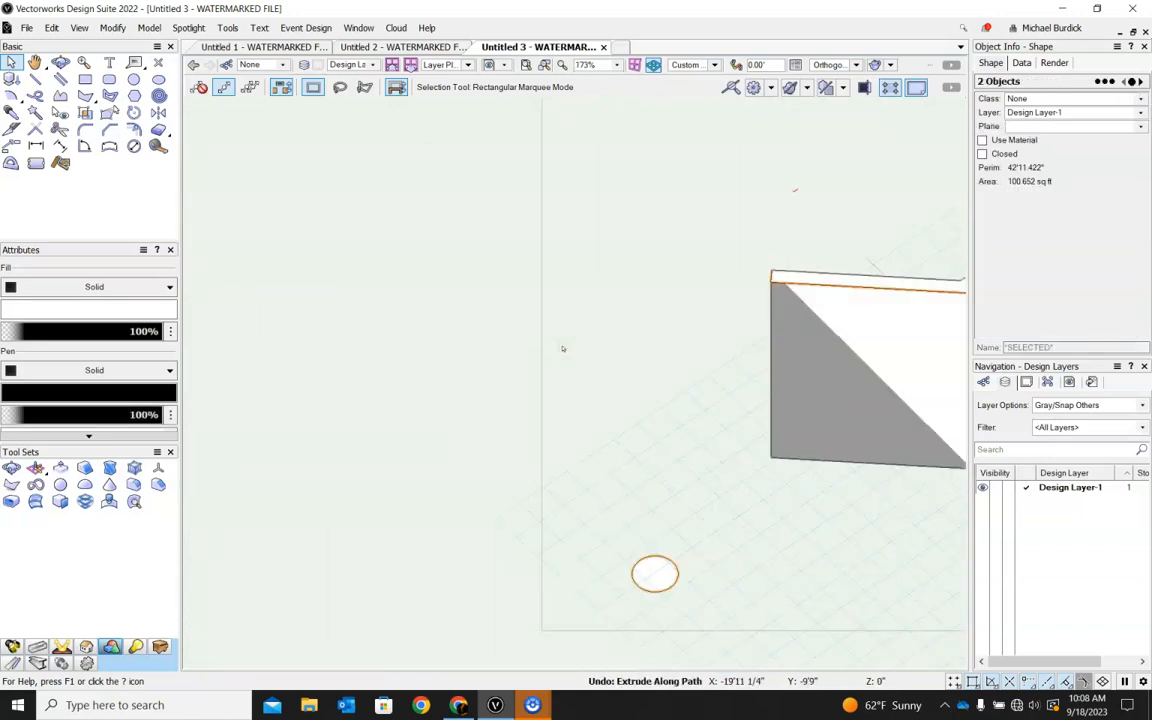
click(661, 636)
click(666, 558)
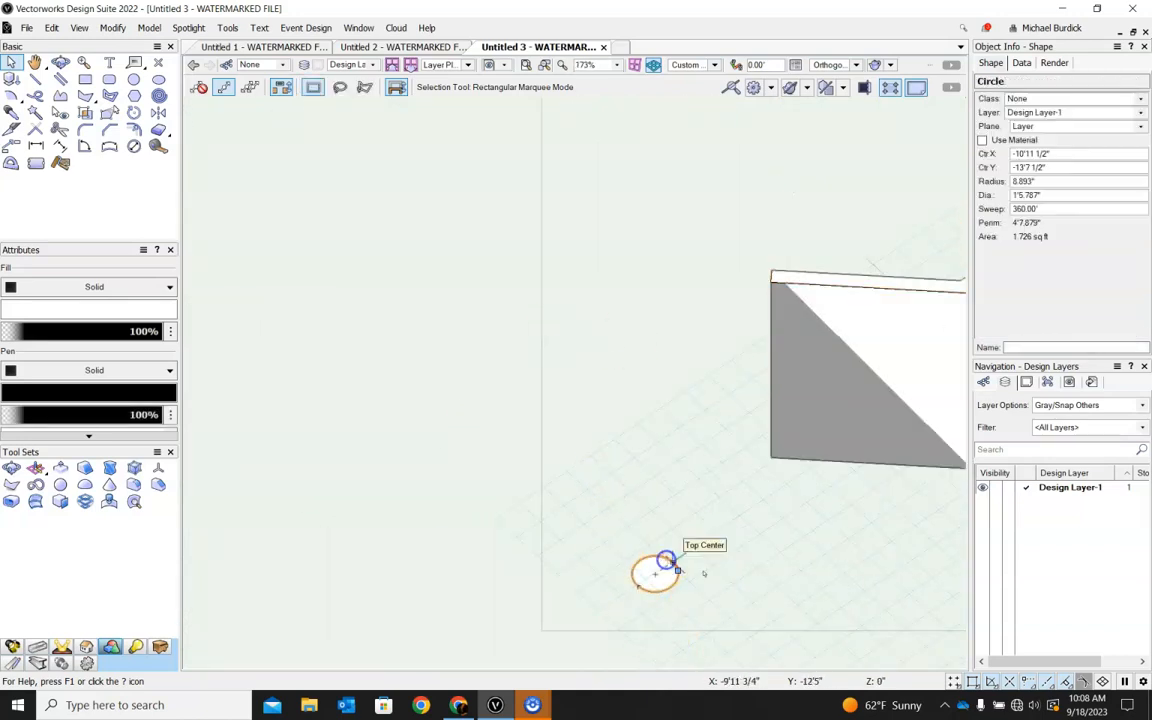
key(Delete)
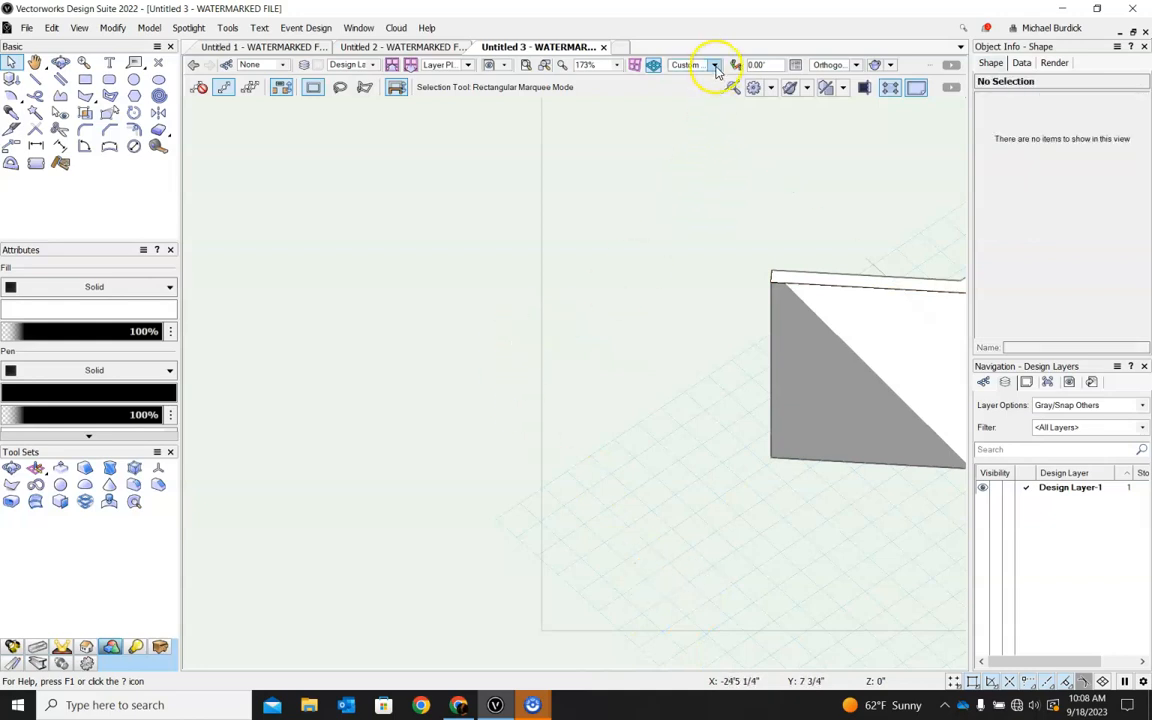
Switch to the Top/Plan view and draw a rectangle 4" wide by 6" high below the angled wing's end.
click(715, 65)
click(694, 80)
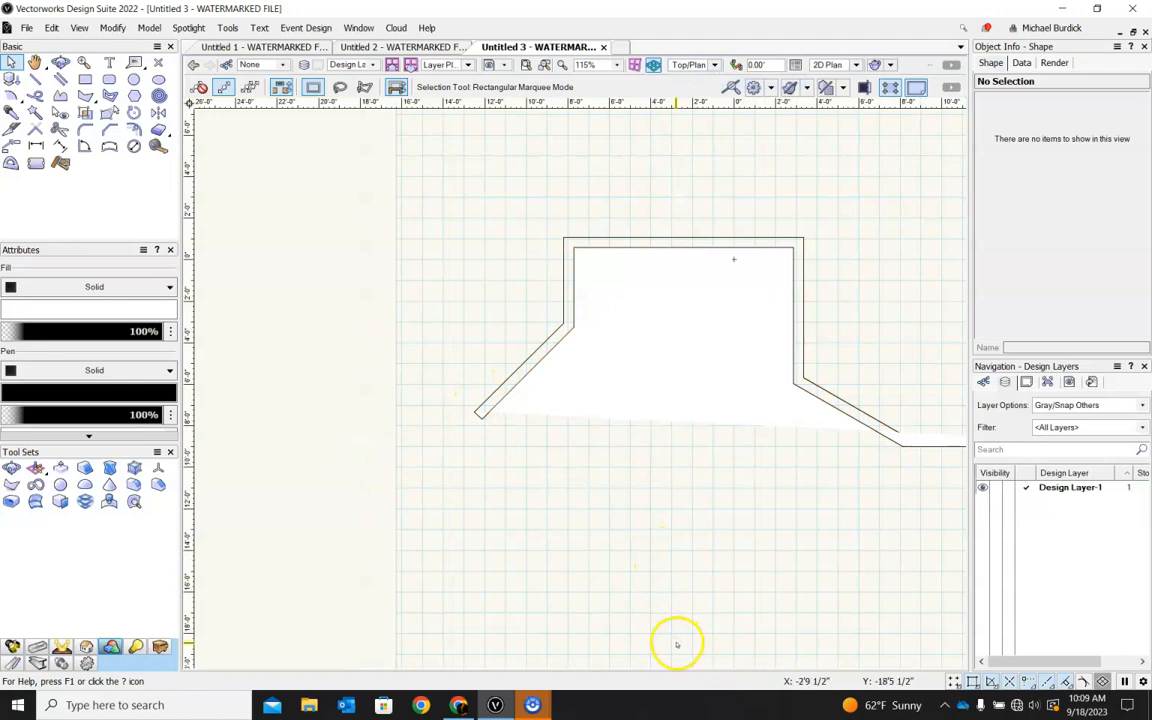
click(84, 79)
scroll(512, 537, up, 2)
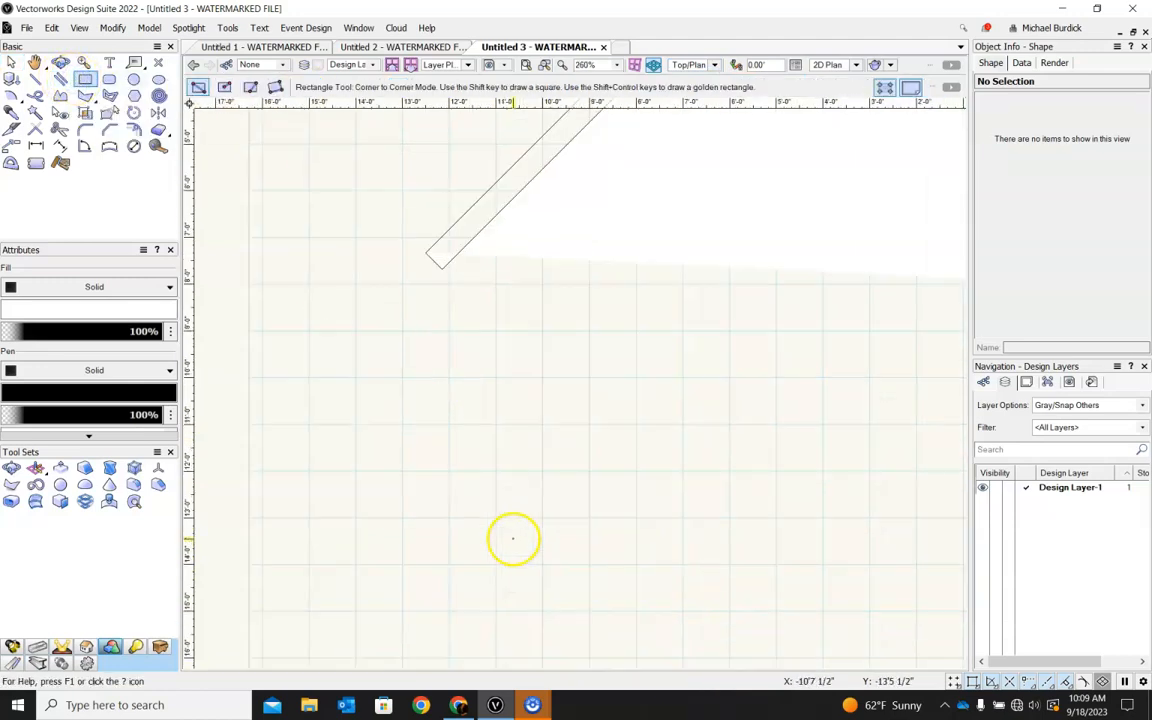
click(470, 543)
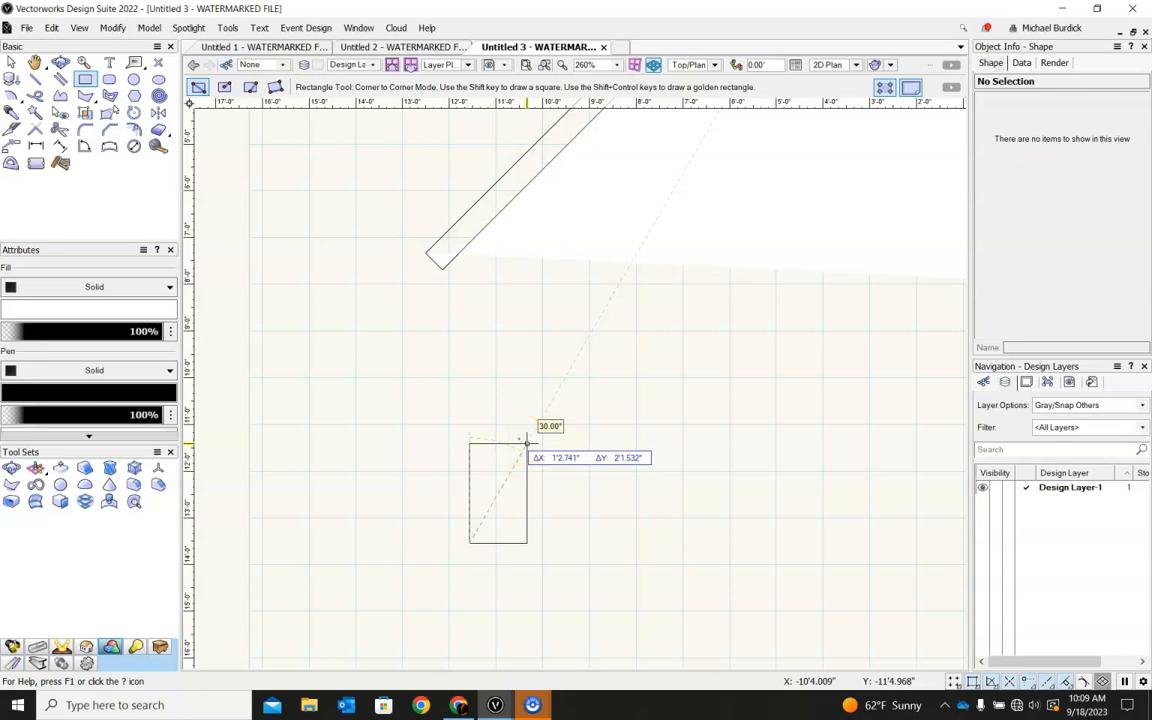
key(Tab)
key(Tab)
key(Tab)
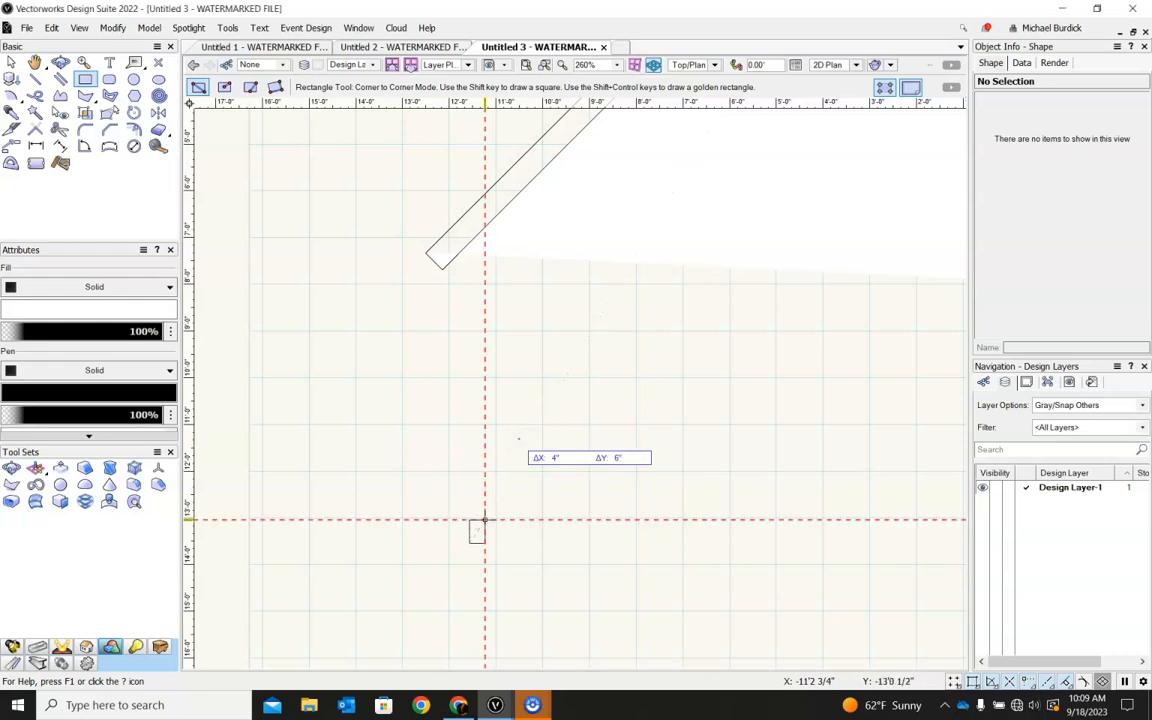
key(Return)
scroll(475, 540, up, 8)
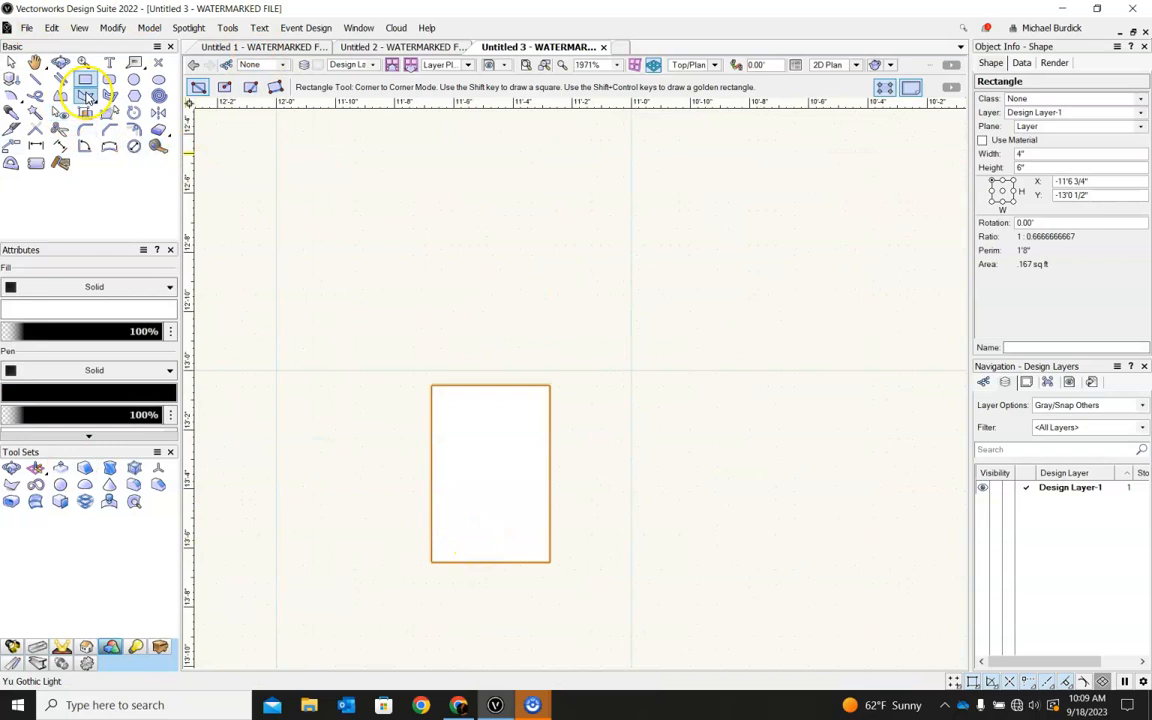
Draw a closed molding-profile polyline about 3.3" by 6" inside the rectangle, with two curved lower segments, an angled notch and a straight back.
click(60, 95)
click(431, 562)
click(460, 514)
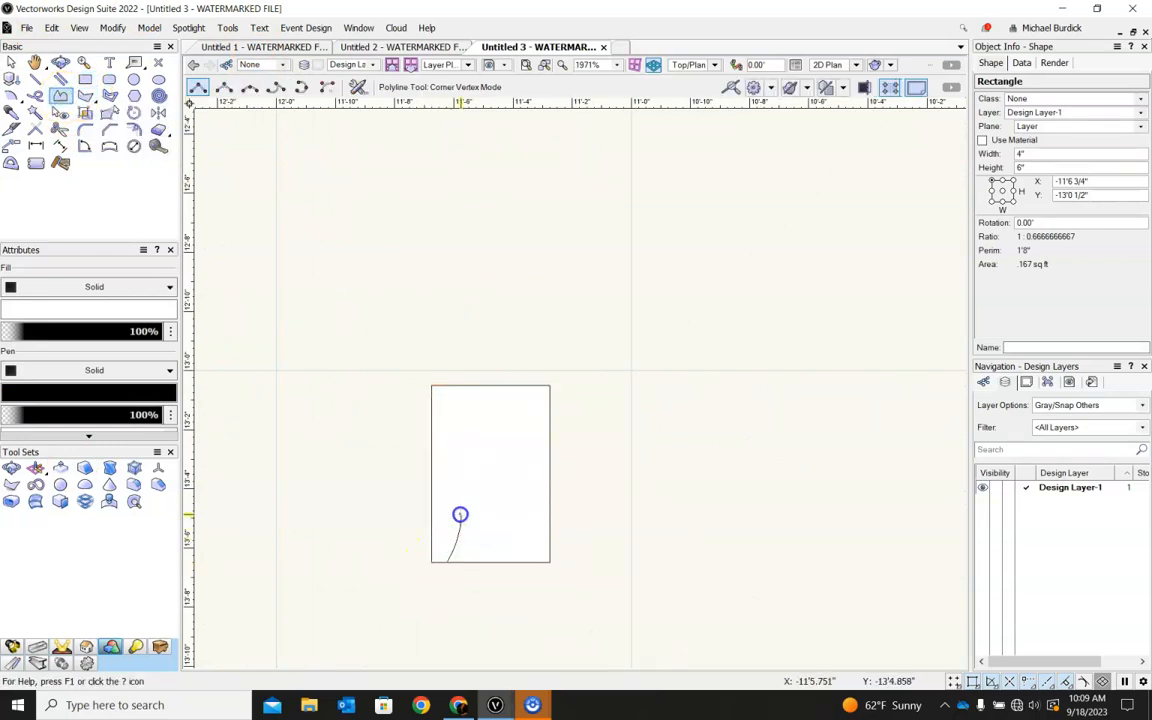
click(527, 448)
click(508, 440)
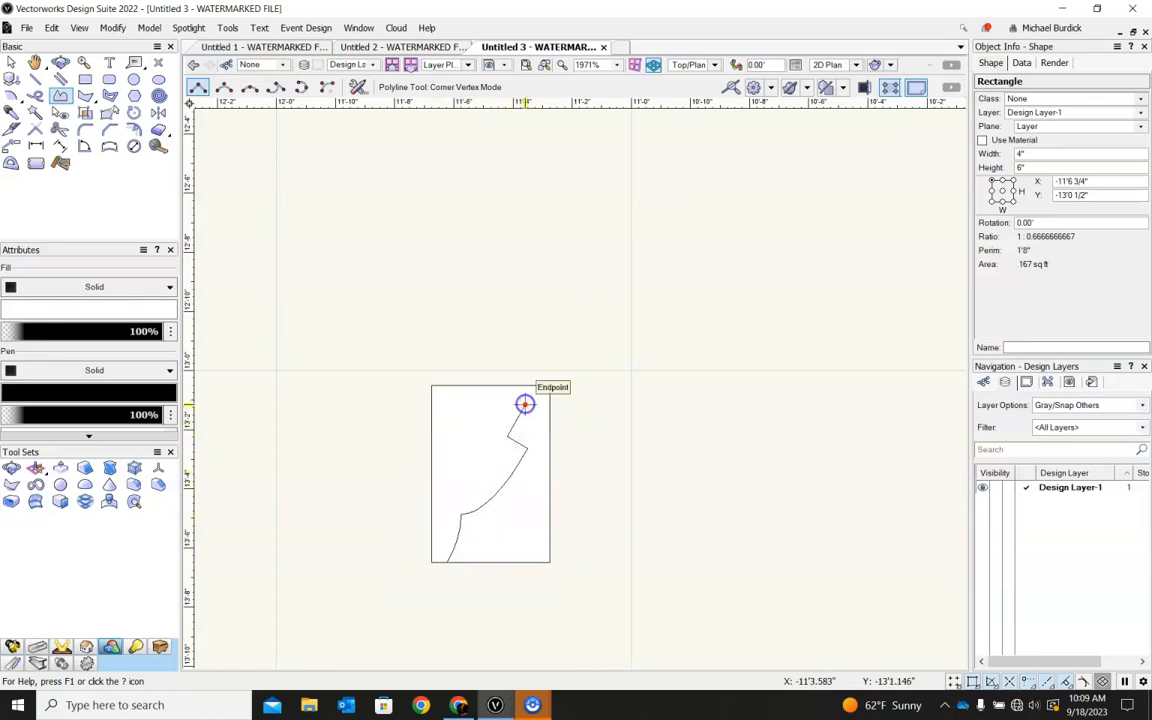
click(525, 388)
click(432, 386)
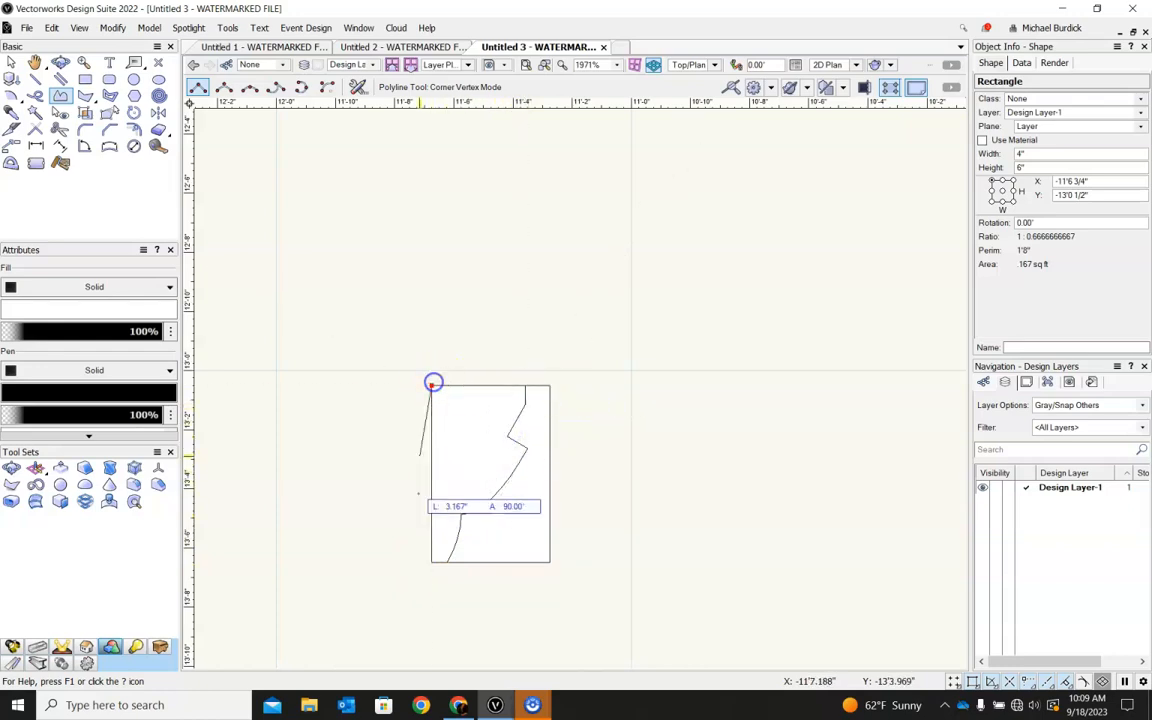
click(437, 567)
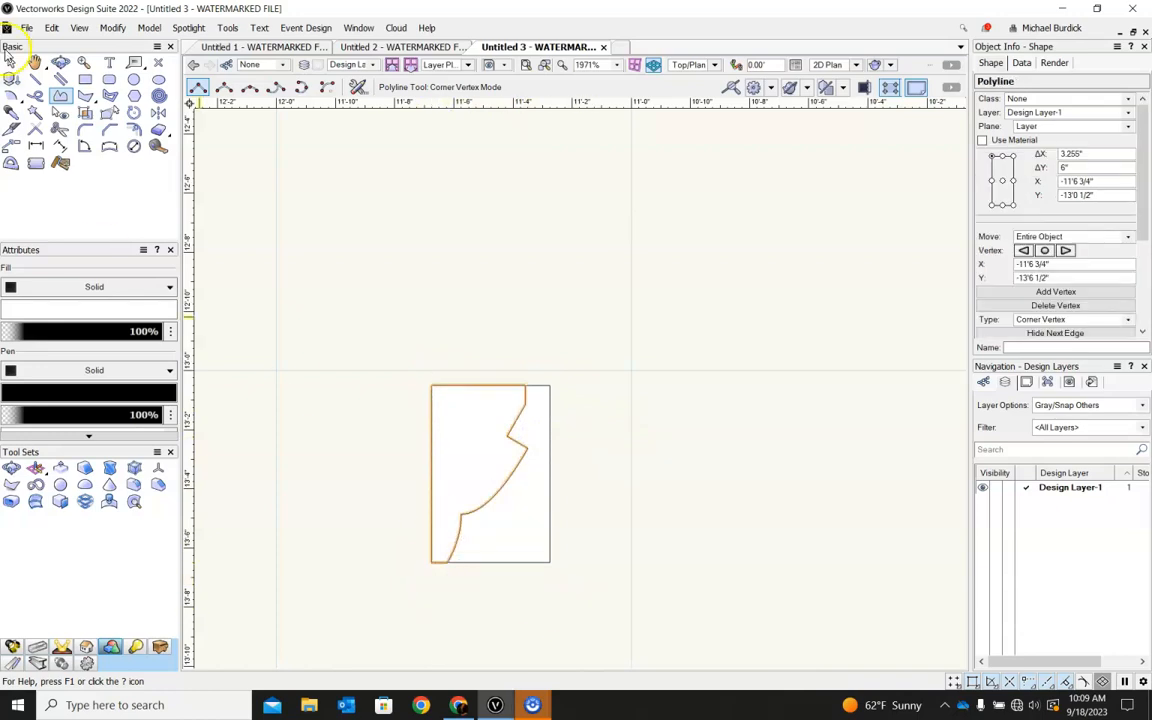
Move the molding-profile polyline out of the rectangle and delete it.
click(10, 61)
drag(450, 452, 307, 271)
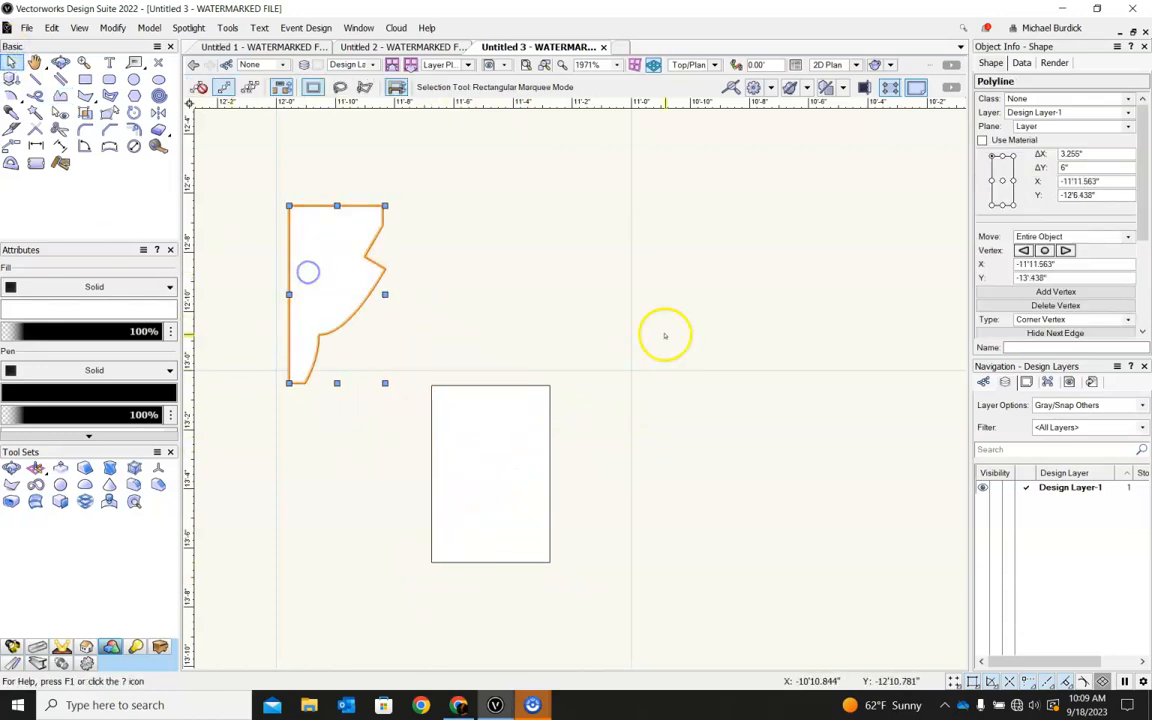
scroll(685, 456, down, 5)
scroll(538, 425, down, 2)
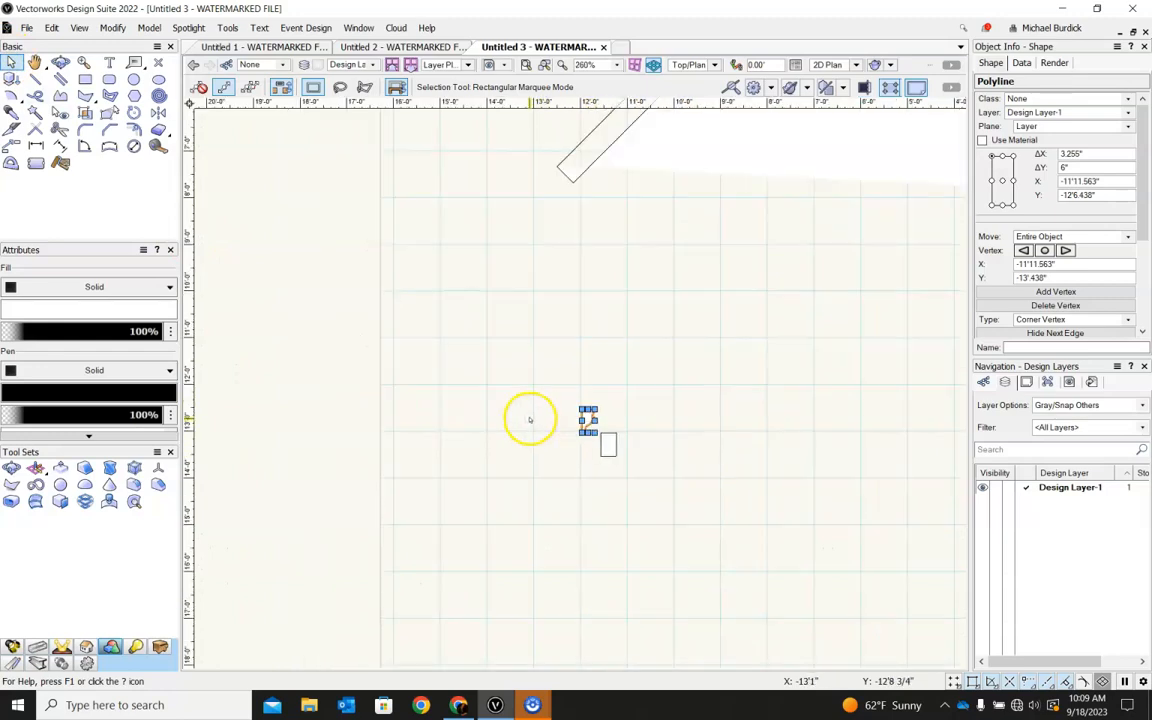
key(Delete)
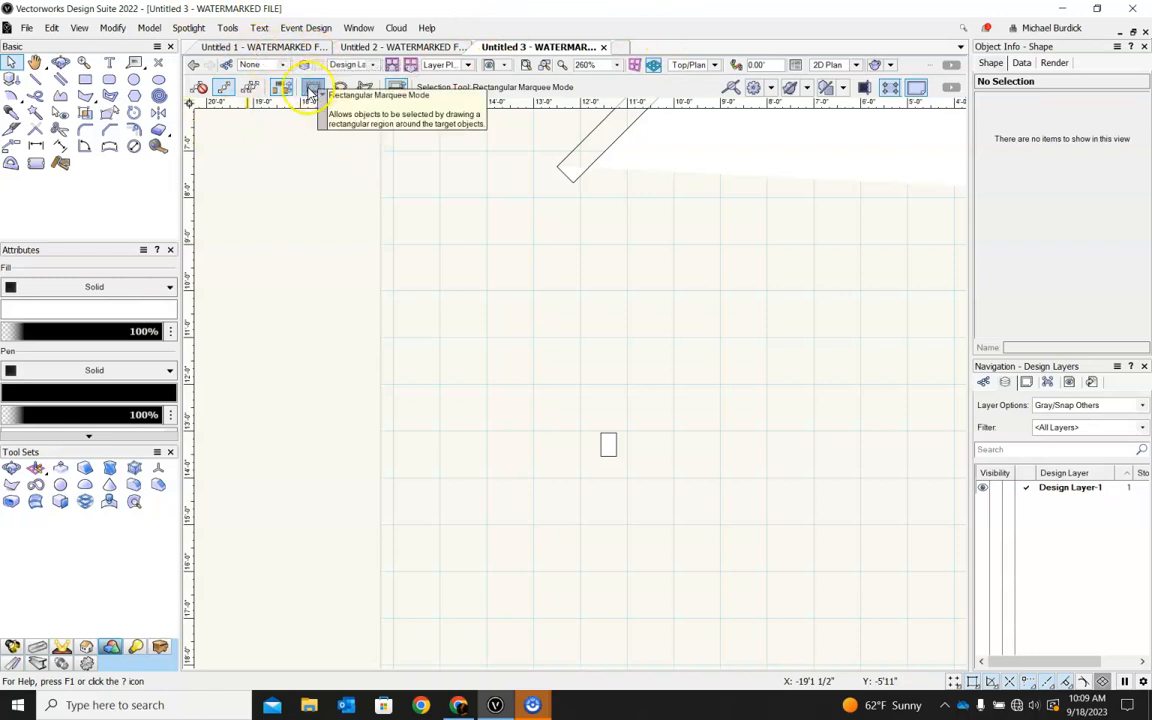
Open the Resource Manager and search all libraries for "millwork".
click(228, 30)
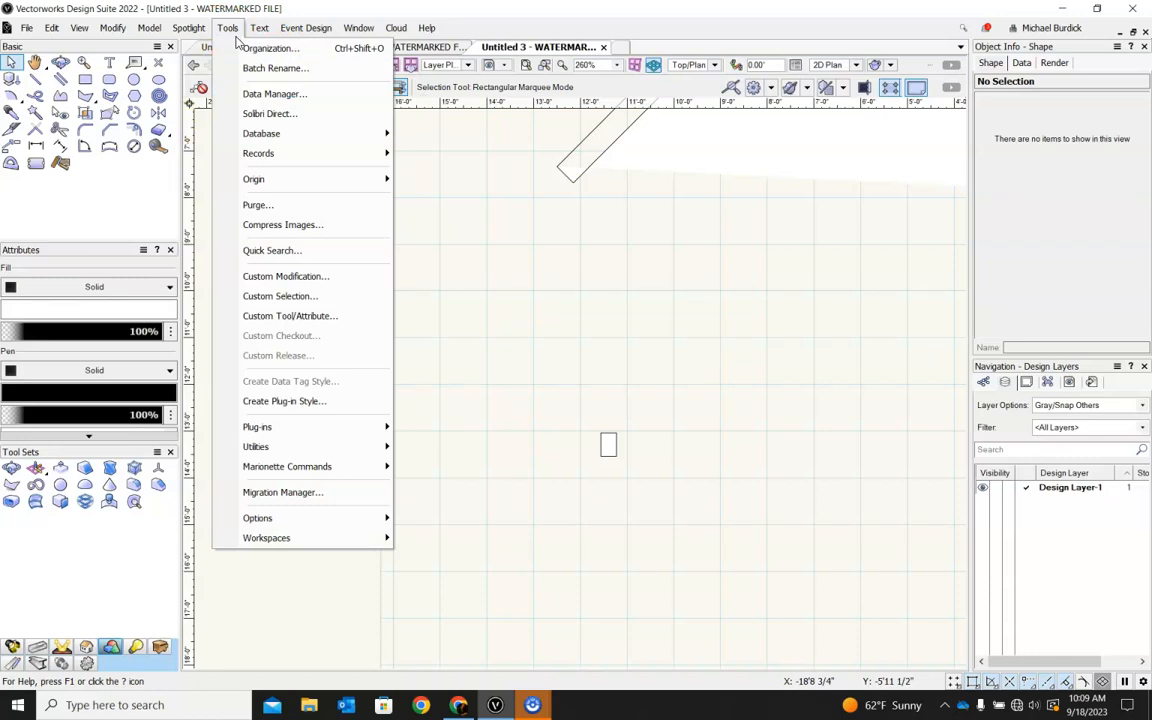
mouse_move(351, 28)
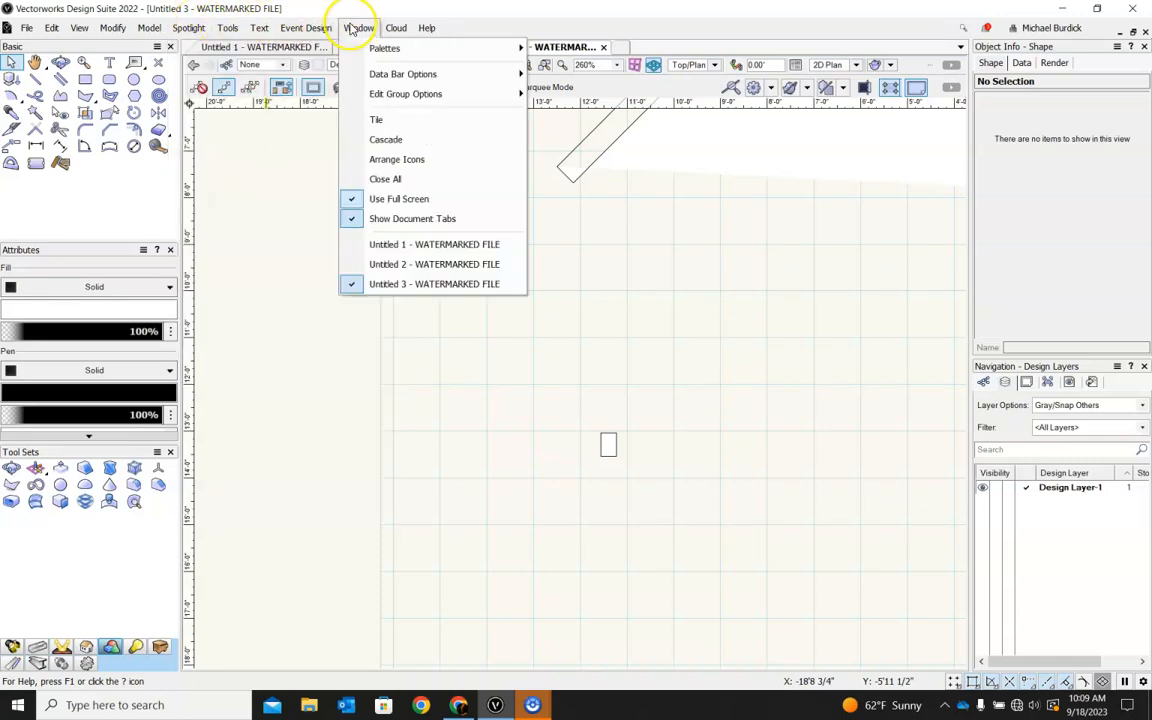
mouse_move(381, 55)
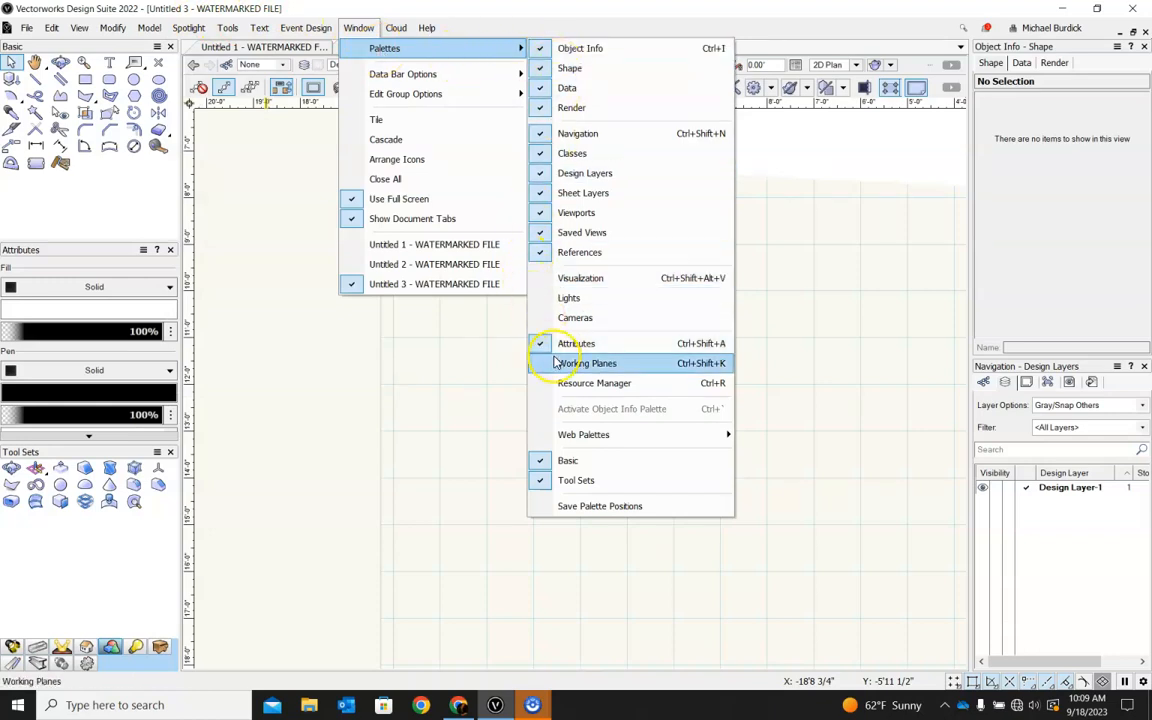
click(562, 390)
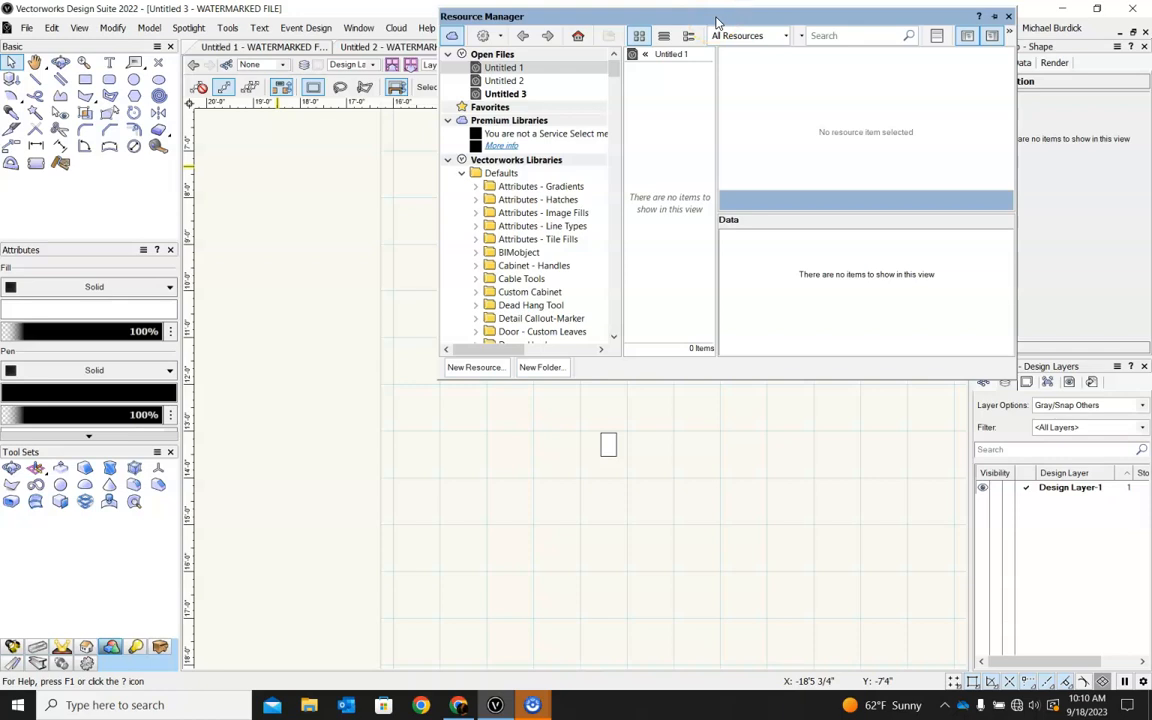
click(831, 35)
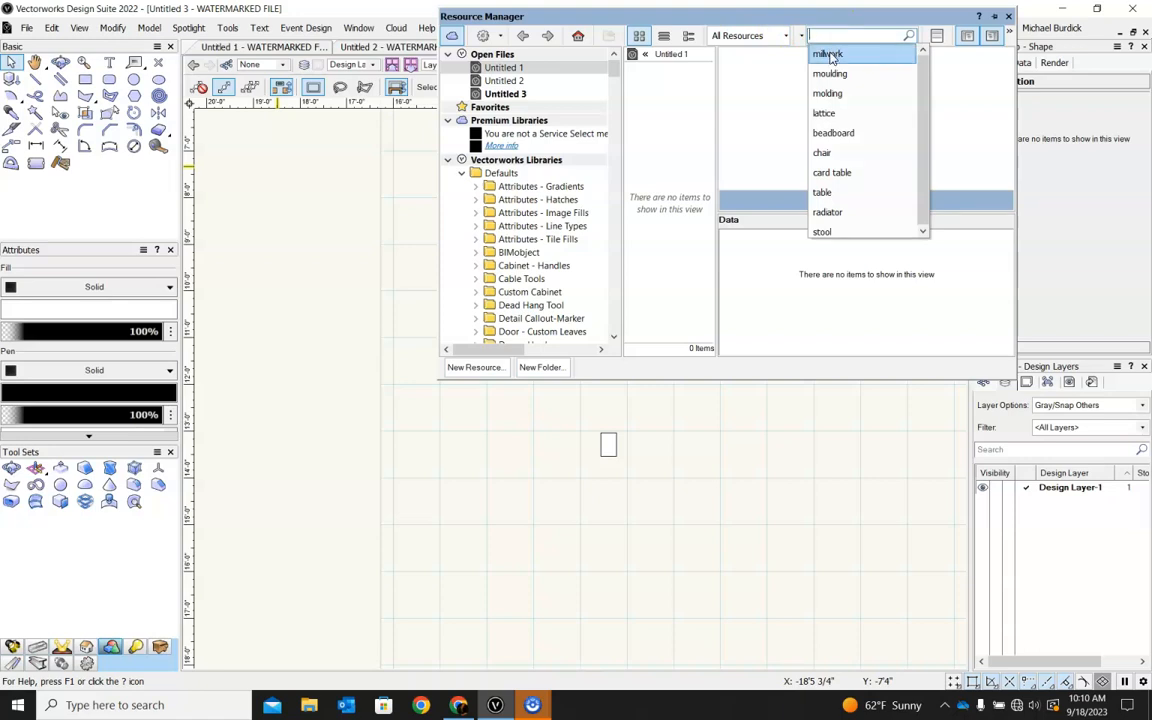
click(829, 55)
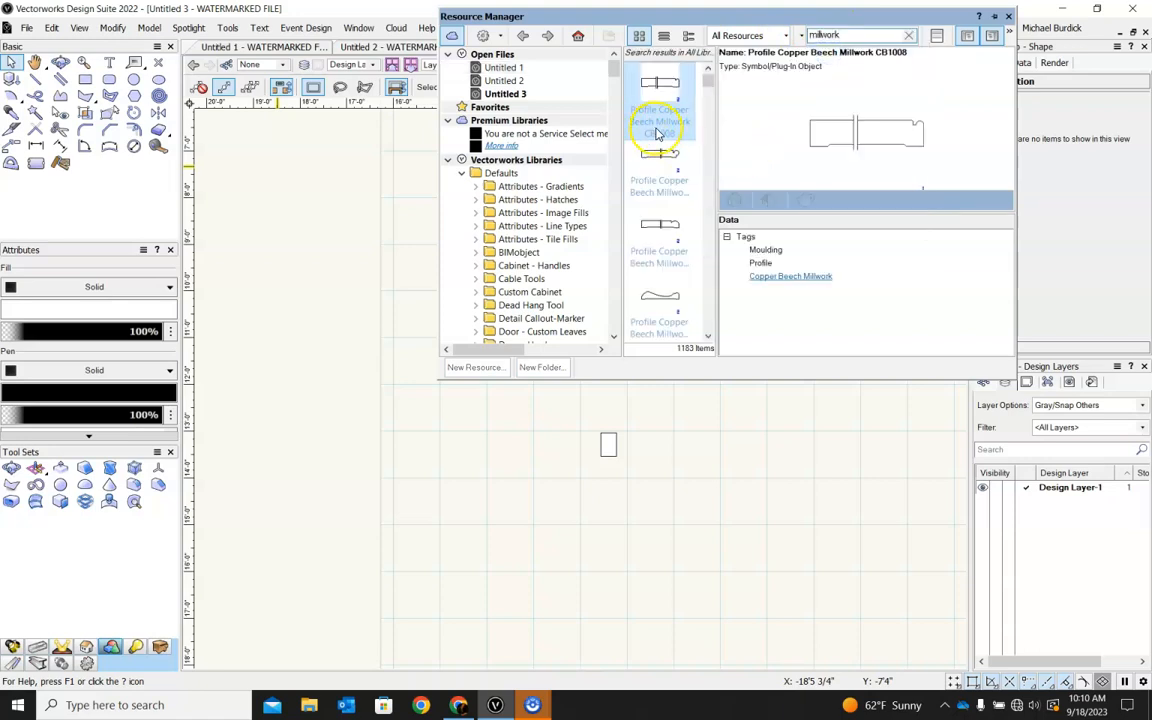
Insert the Copper Beech Millwork CB1070 profile upright at the rectangle's upper-right corner and cancel the next placement.
double_click(659, 158)
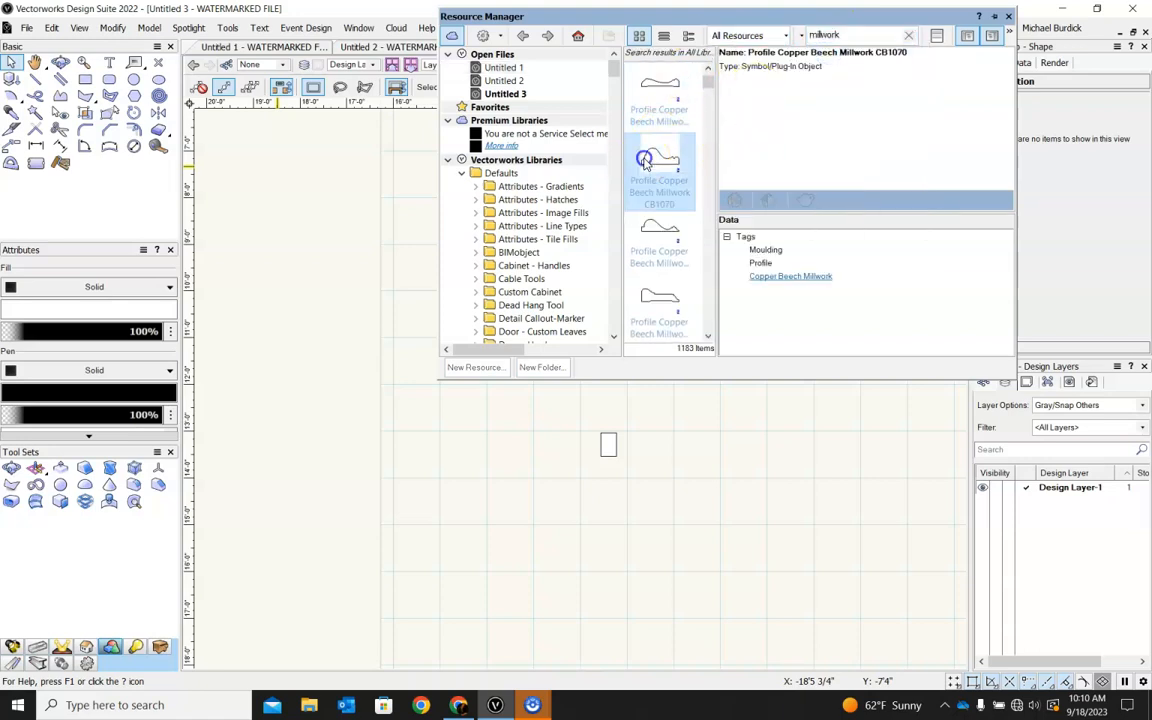
scroll(602, 442, up, 5)
click(677, 384)
click(677, 506)
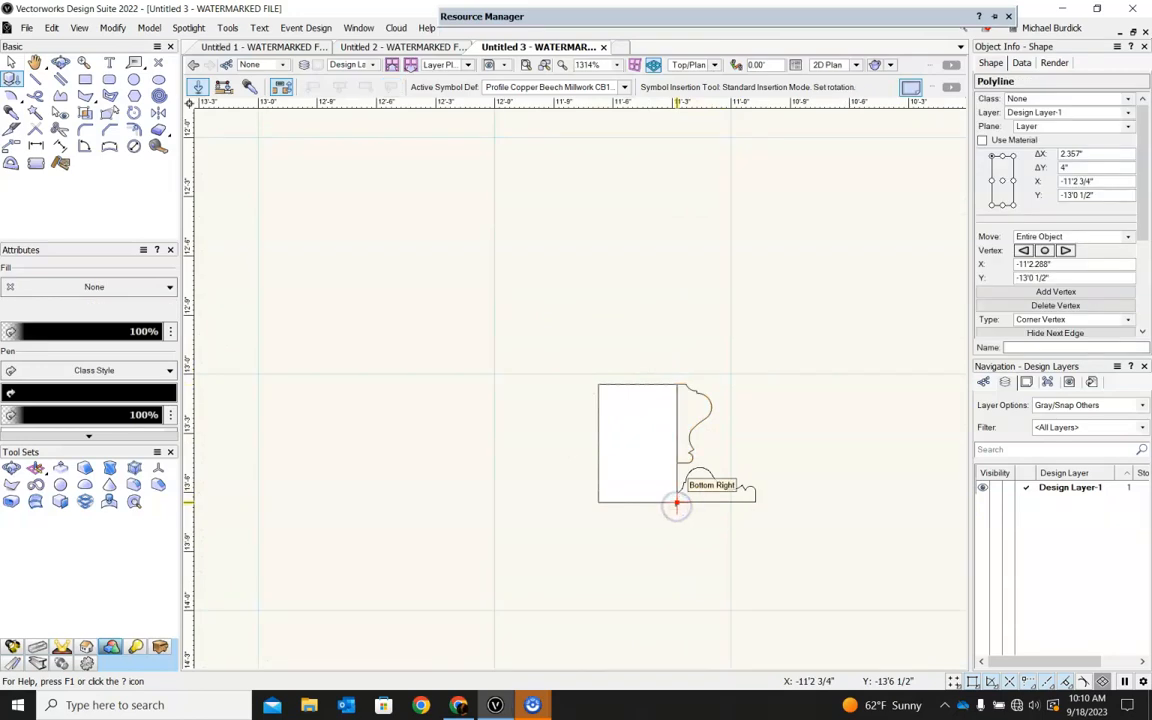
click(677, 504)
key(Escape)
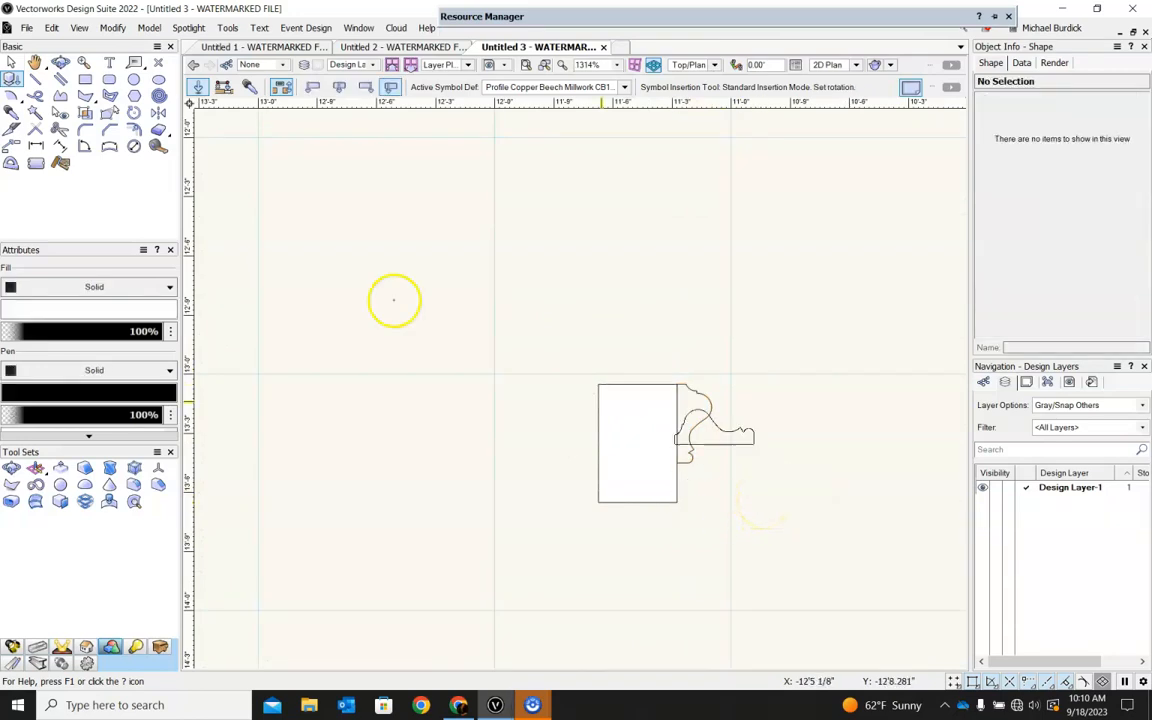
Move the millwork profile to the rectangle's upper-left corner and enlarge it to the rectangle's full 6" height.
click(11, 63)
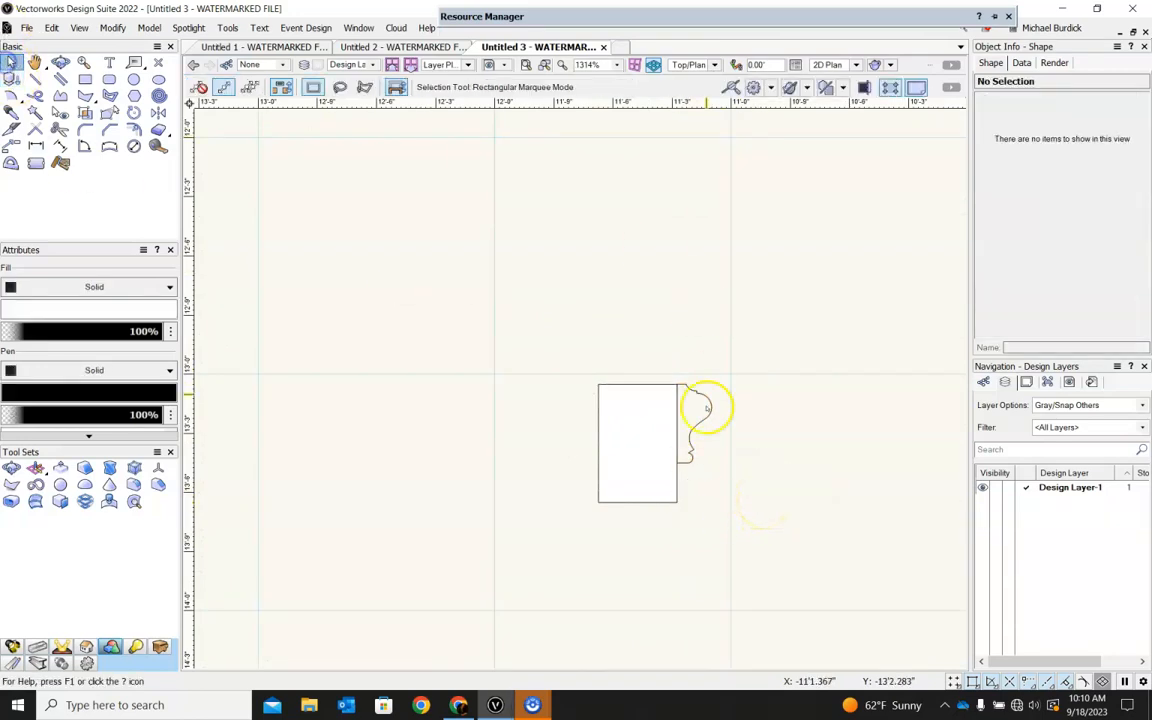
drag(684, 381, 538, 346)
scroll(620, 393, up, 5)
scroll(538, 346, down, 5)
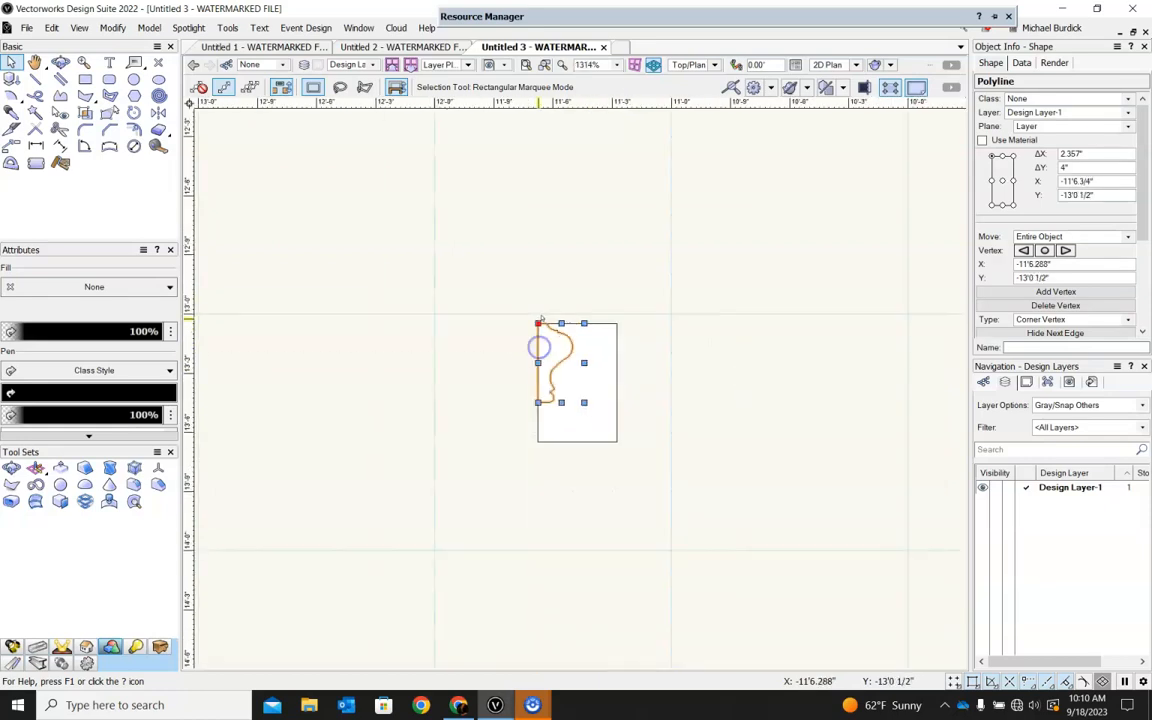
drag(584, 402, 619, 451)
click(758, 452)
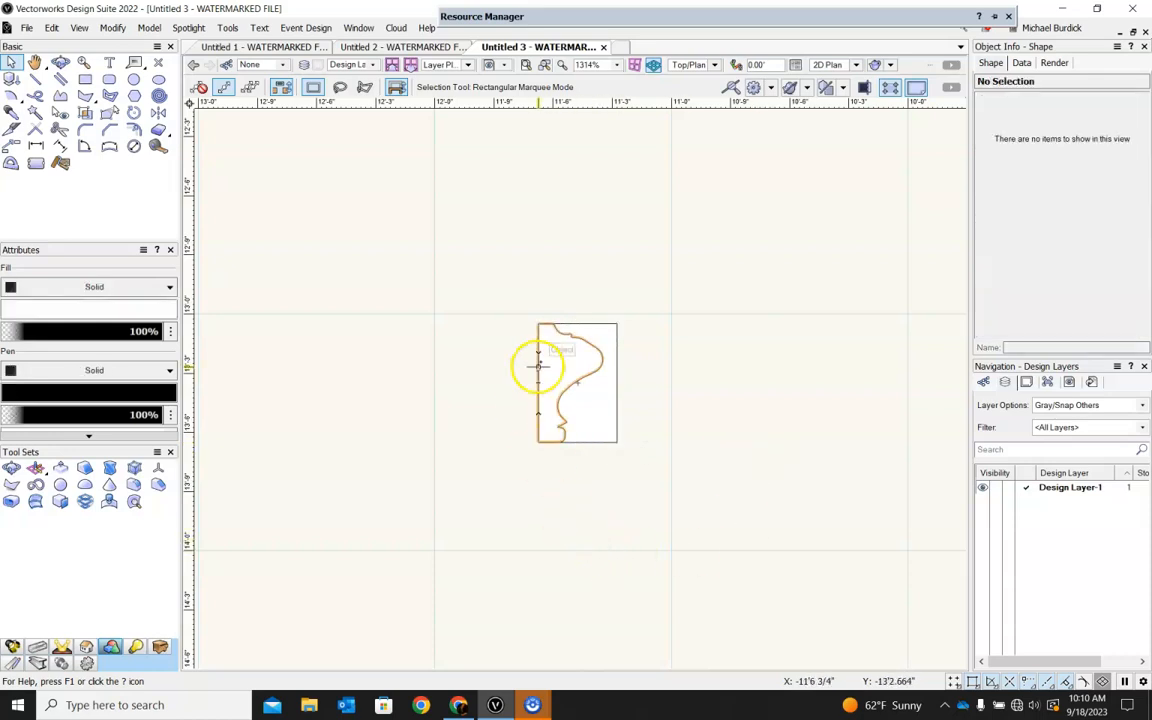
Move the rectangle aside from the millwork profile and delete the profile.
drag(584, 373, 393, 357)
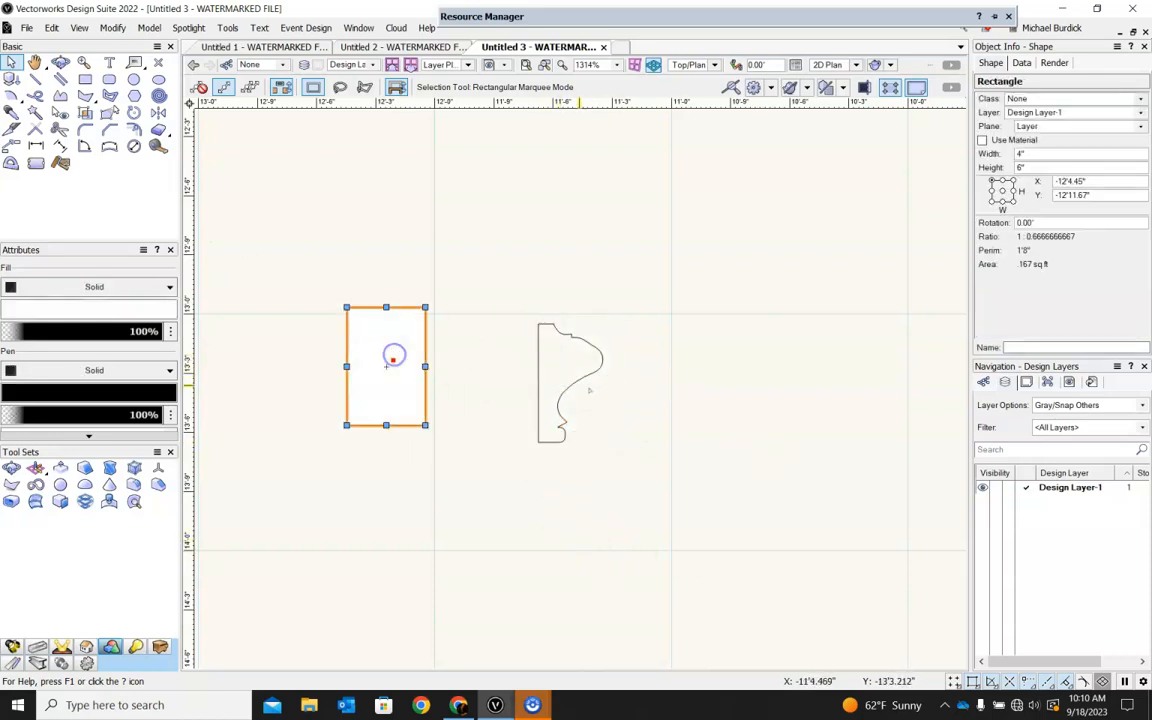
click(532, 366)
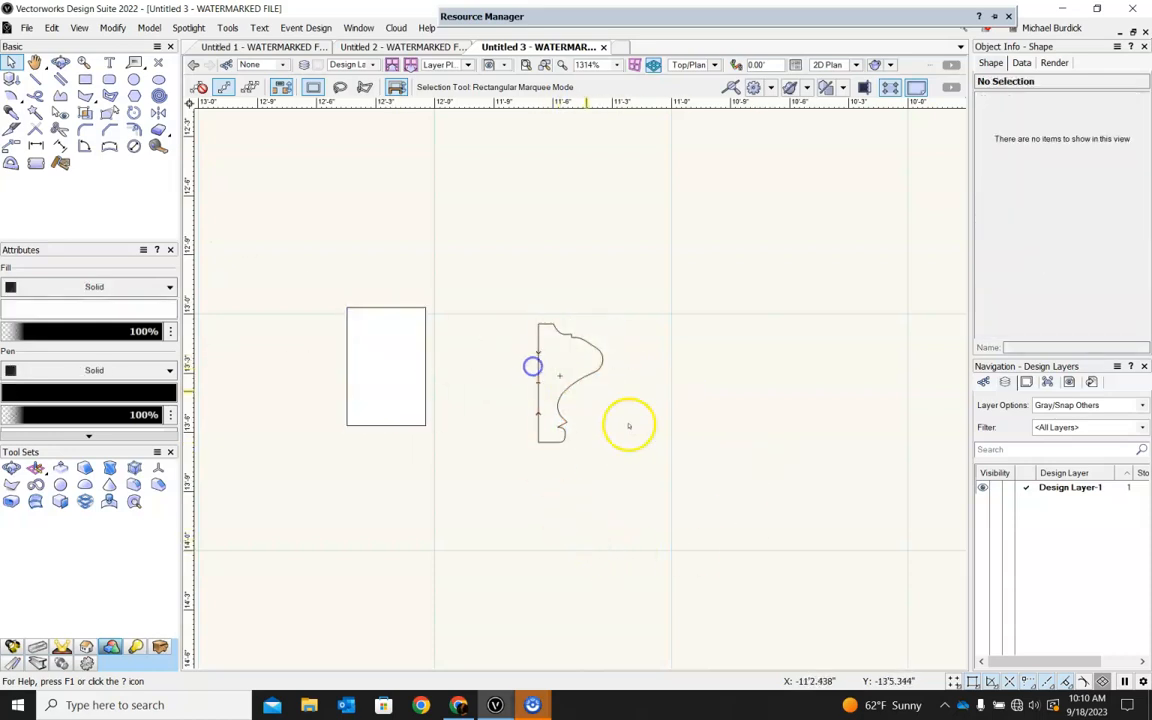
click(540, 325)
key(Delete)
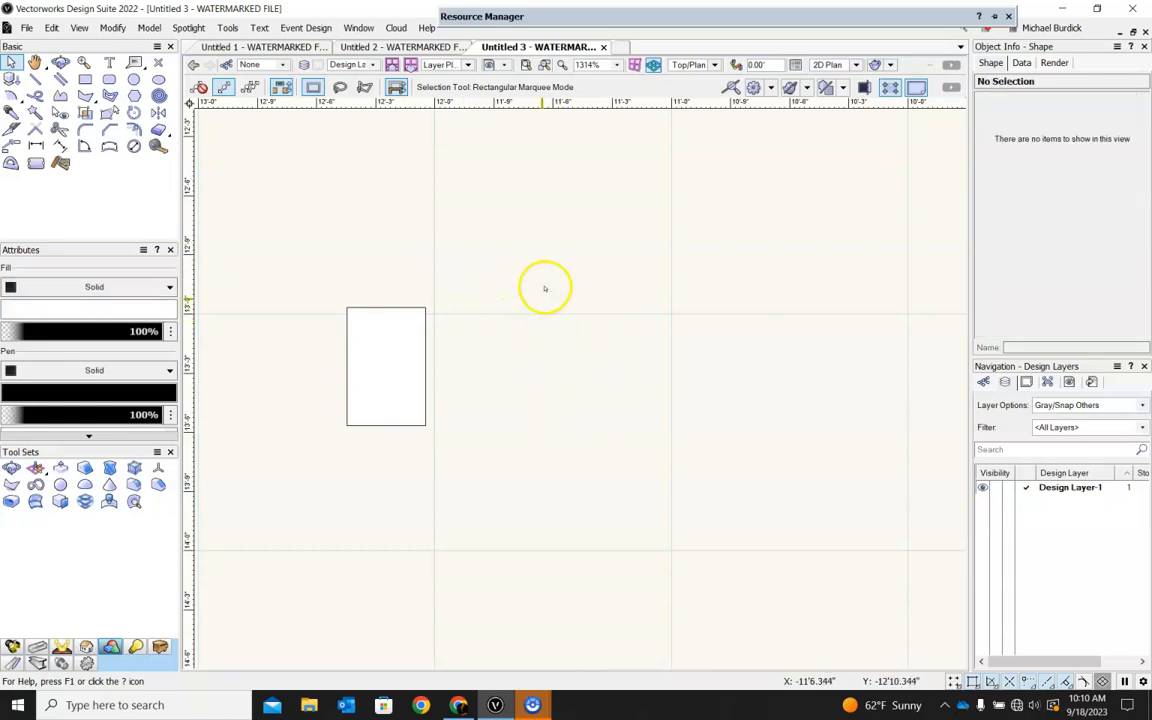
Import the portrait painting image file 295b97324a38586d33c25471dd74851c into the drawing.
scroll(558, 248, down, 2)
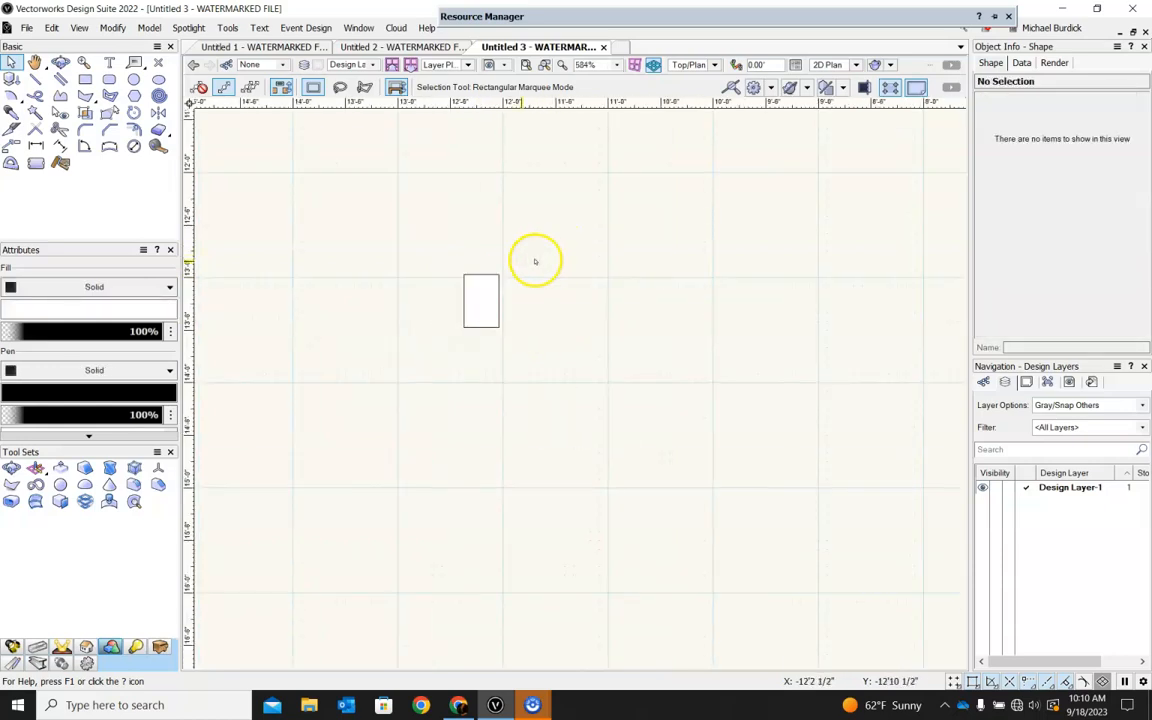
click(51, 28)
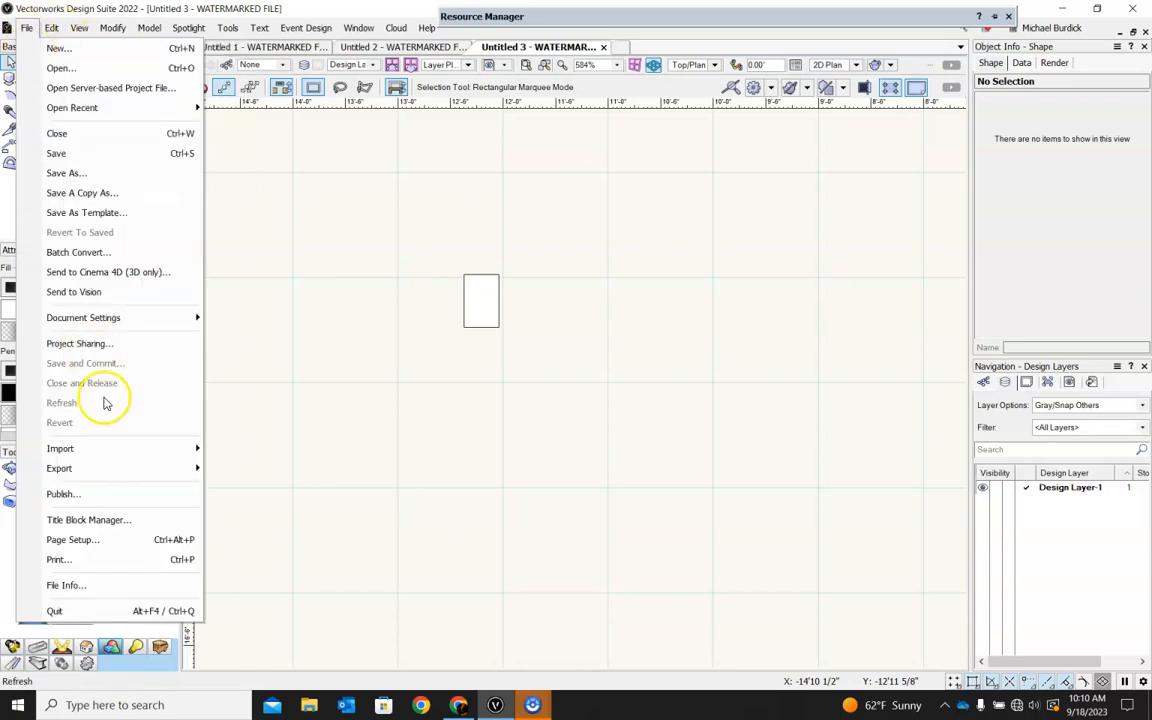
mouse_move(110, 448)
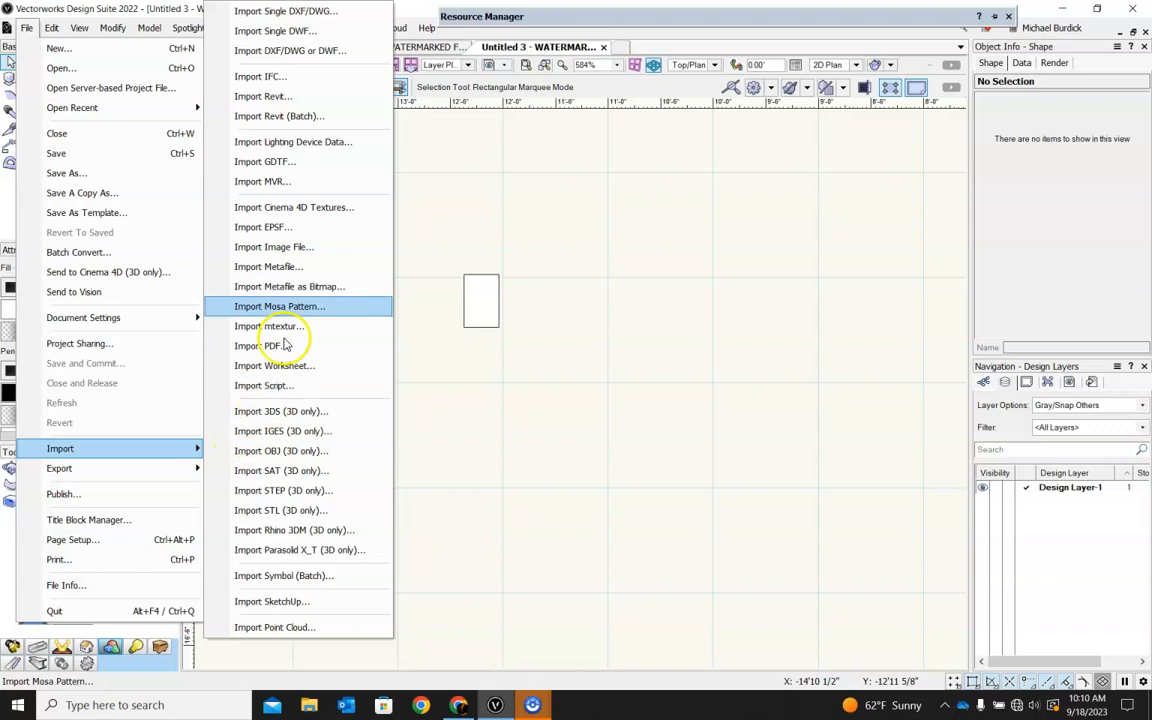
click(286, 254)
click(241, 128)
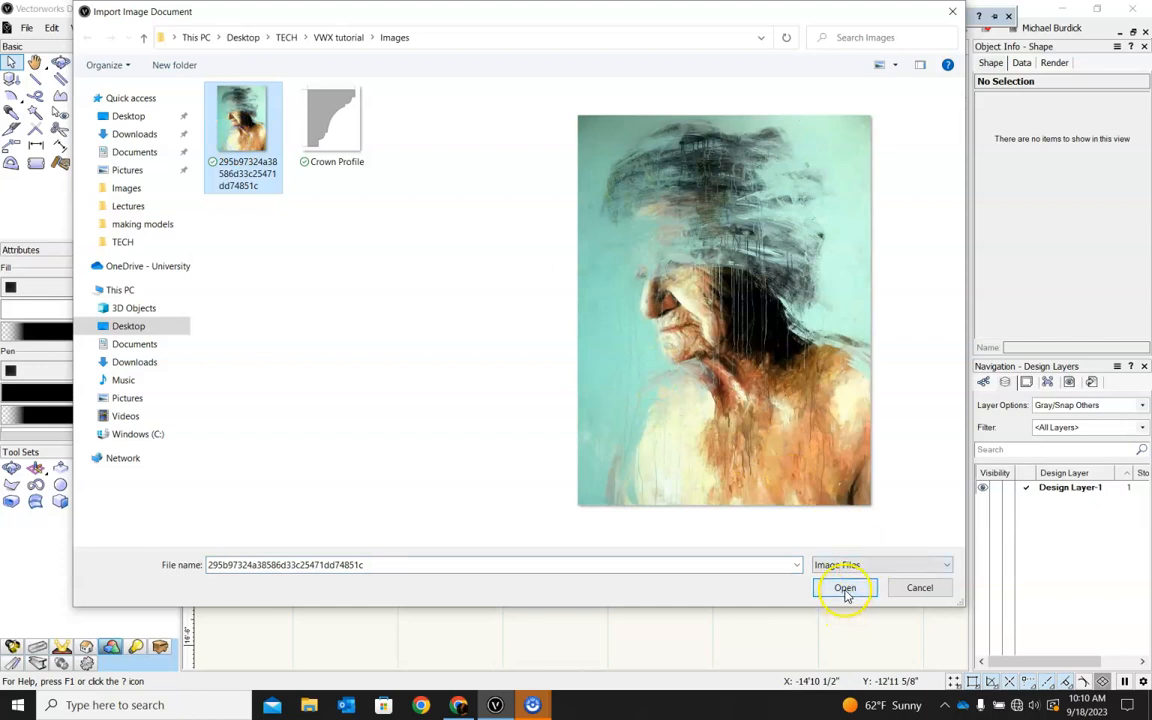
click(845, 588)
click(607, 563)
Scale the imported image down to about 9'8" by 13'6" and move it outside the grid, left of the walls.
scroll(652, 490, down, 8)
scroll(690, 510, up, 2)
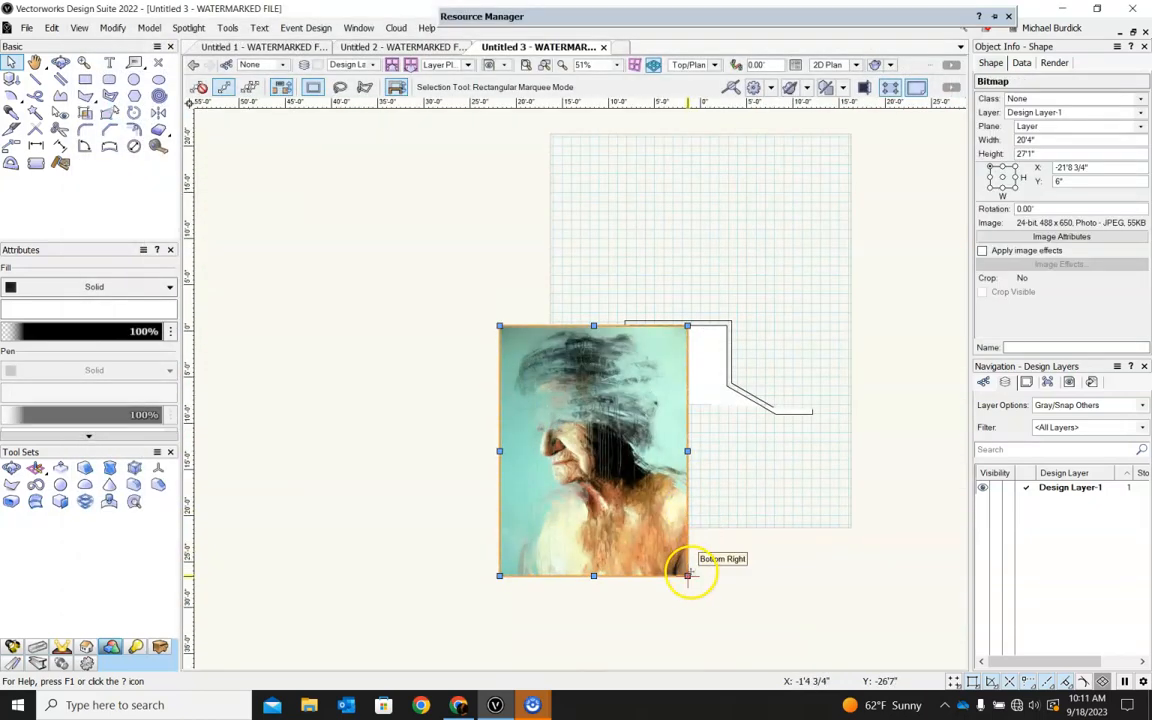
drag(688, 575, 589, 450)
drag(548, 373, 469, 419)
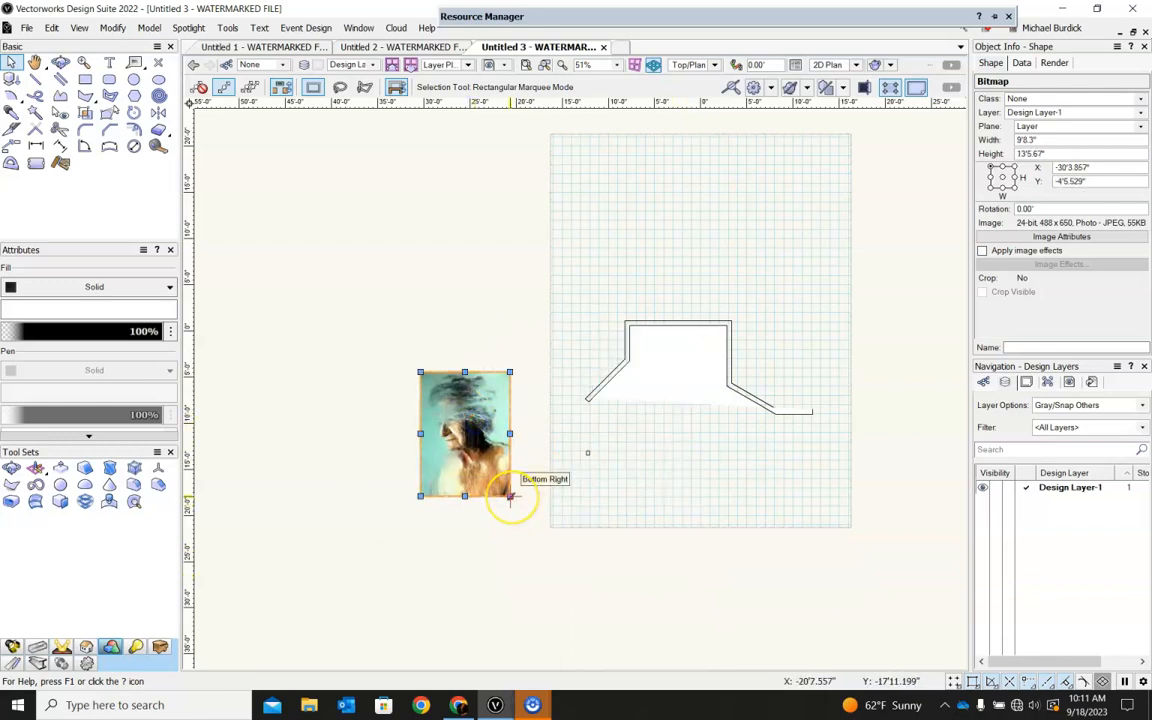
Shrink the image further to about 4'10" by 6'9" and undo the extra resize made after it.
mouse_move(510, 496)
mouse_down()
mouse_move(497, 450)
mouse_move(499, 469)
mouse_move(453, 406)
mouse_move(467, 440)
mouse_move(458, 419)
mouse_move(520, 485)
mouse_move(548, 545)
mouse_move(520, 508)
mouse_up()
scroll(467, 440, up, 4)
drag(470, 543, 383, 560)
key(ctrl+z)
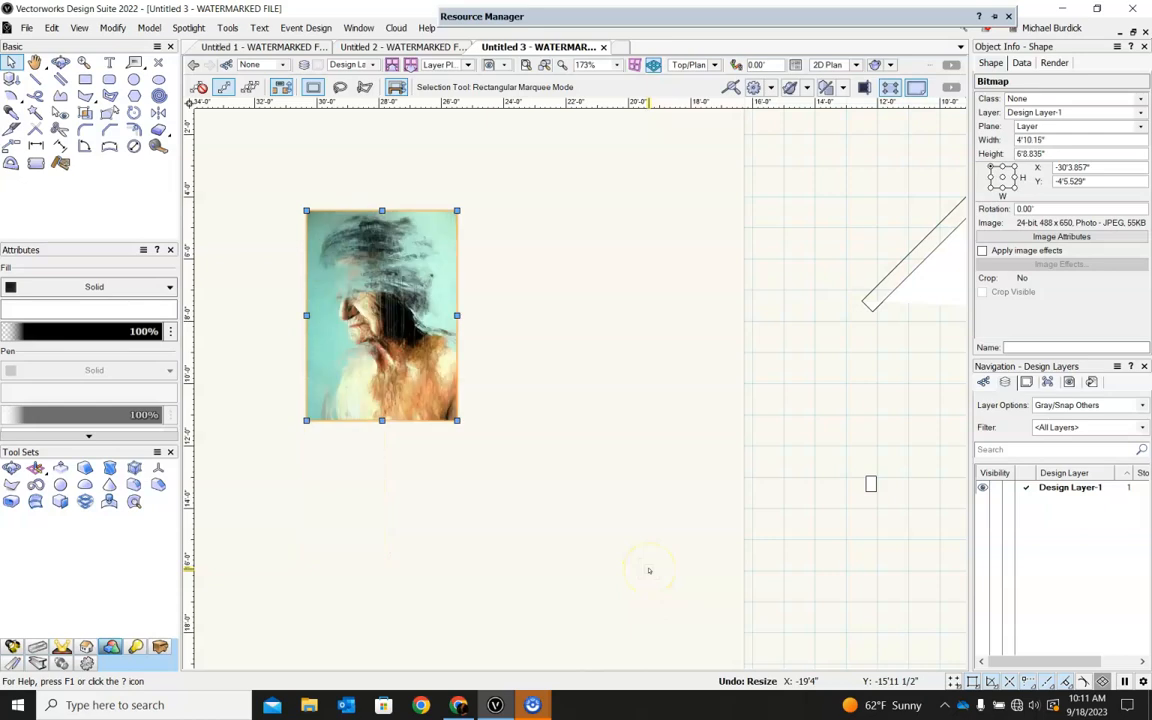
Apply image effects to the imported picture with increased contrast, strong sepia and reduced saturation.
right_click(398, 302)
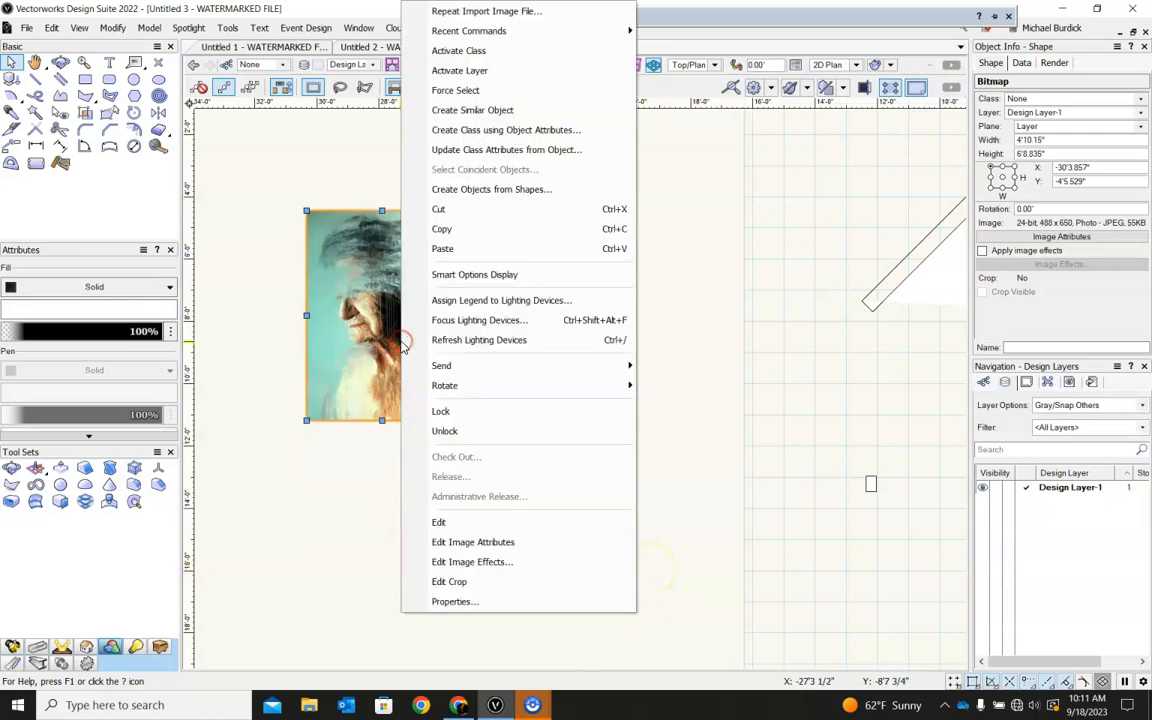
click(471, 565)
drag(917, 176, 935, 200)
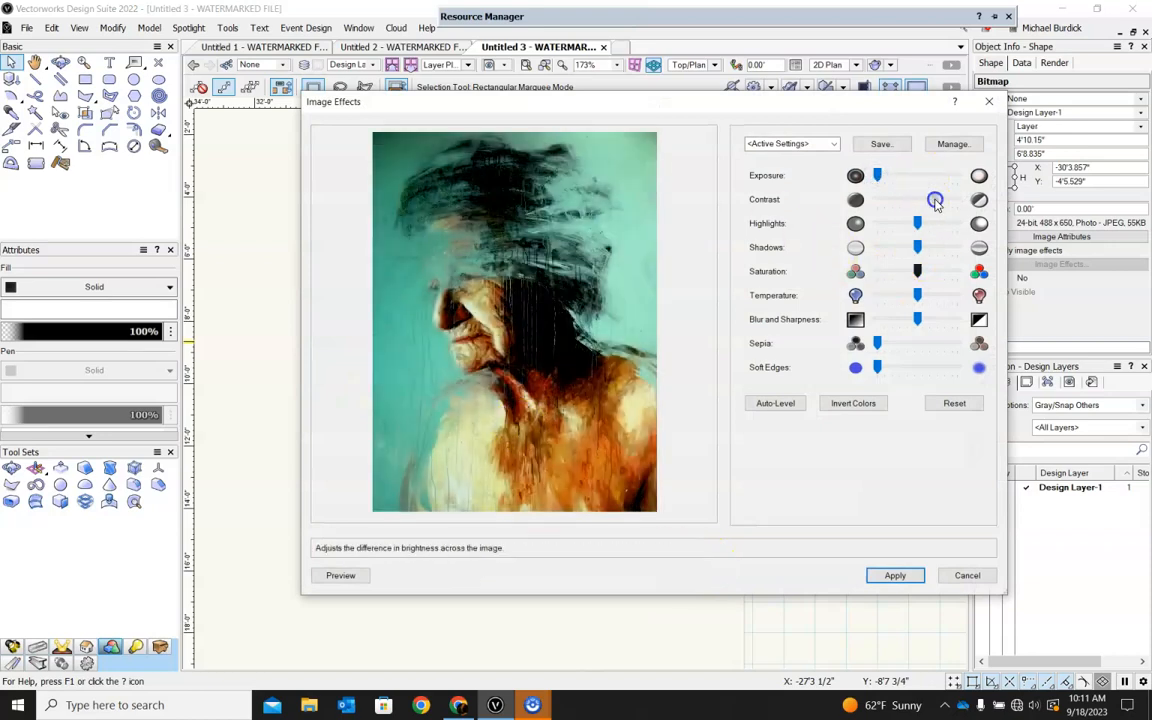
click(935, 343)
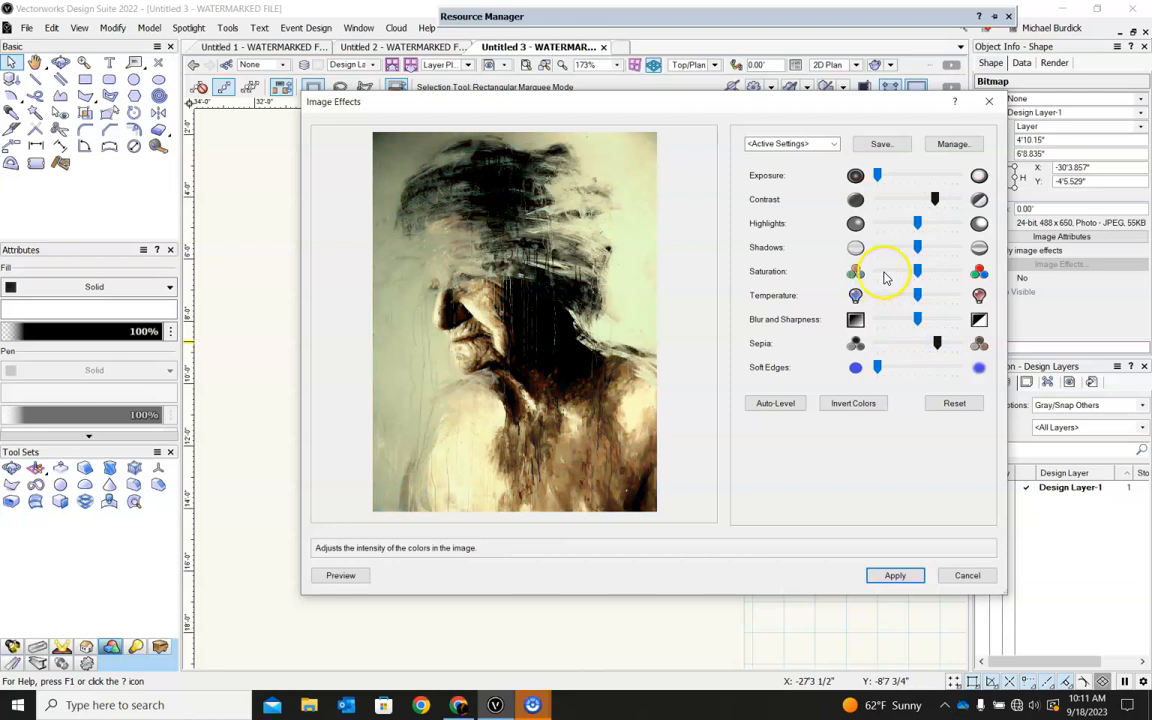
click(885, 274)
click(895, 575)
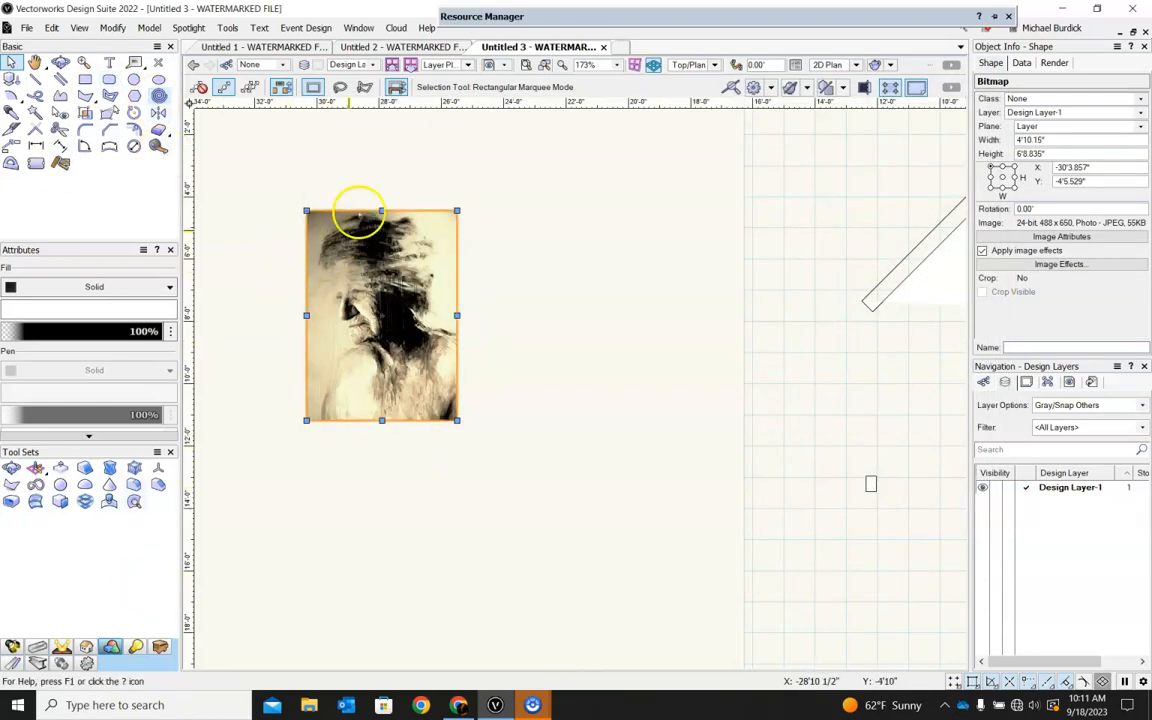
Move the image down away from the walls and rotate it to stand upright in the Right view.
scroll(420, 160, down, 5)
drag(400, 162, 417, 307)
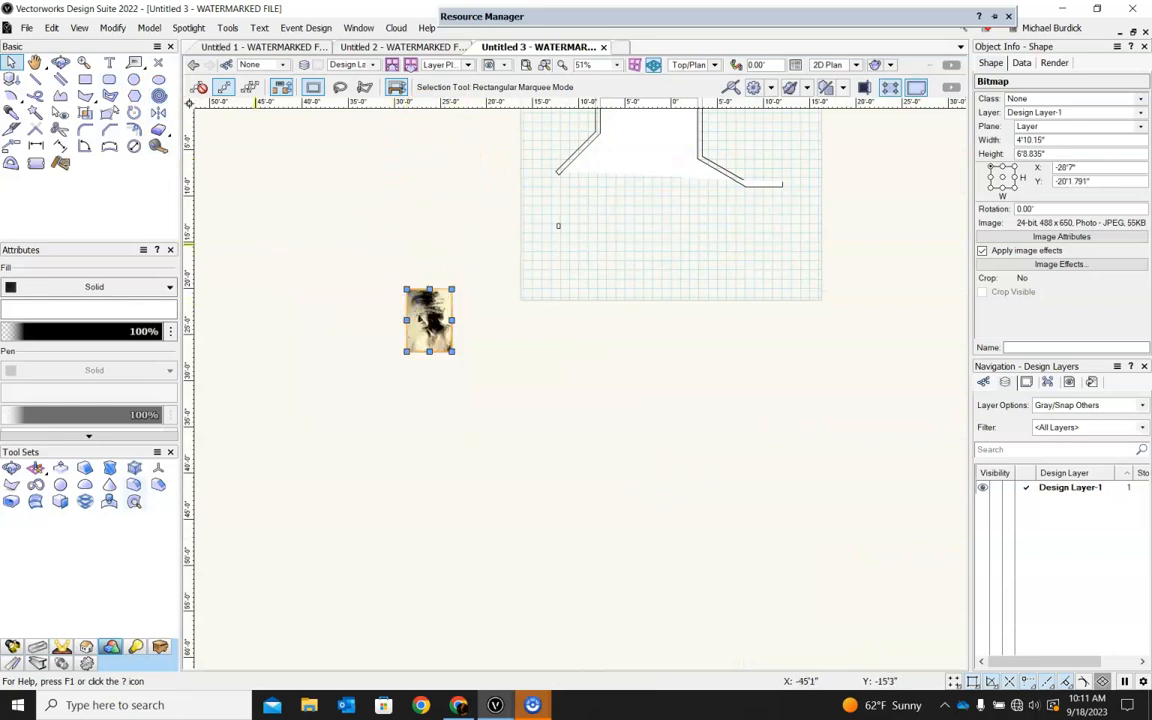
click(135, 114)
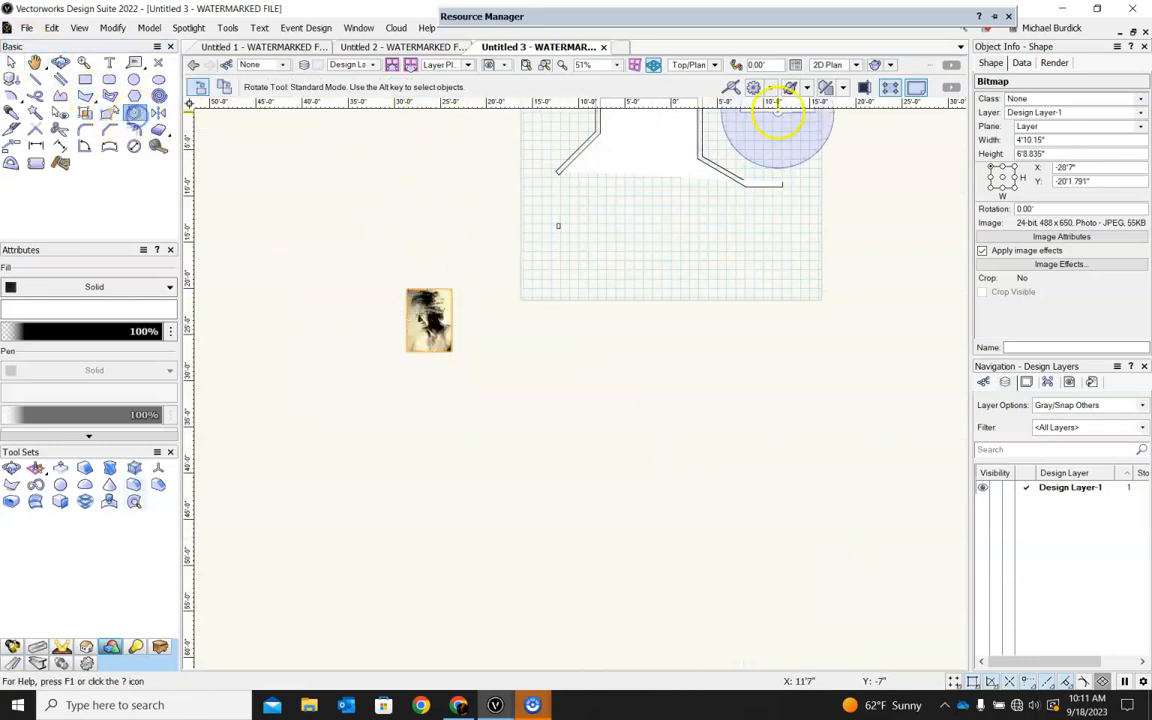
click(713, 64)
click(722, 130)
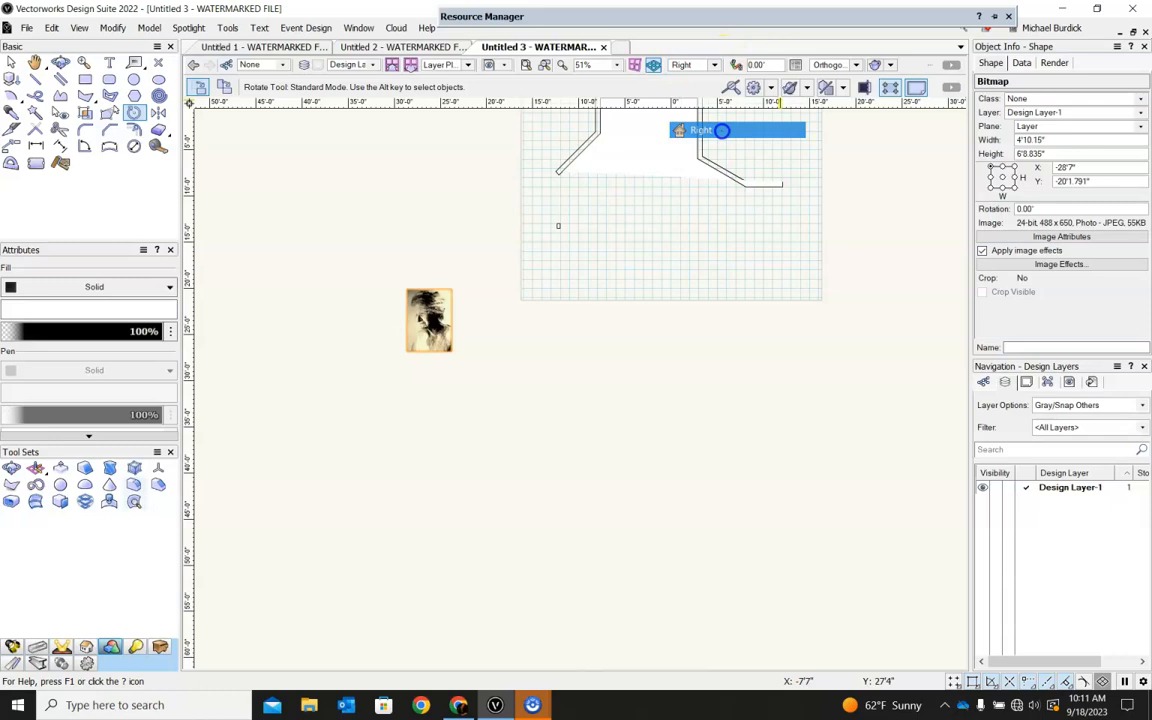
click(543, 383)
click(579, 383)
click(543, 305)
Examine the standing image beside the walls from an angle, and undo the last view changes.
shift+middle_drag(463, 211, 395, 333)
scroll(348, 335, up, 4)
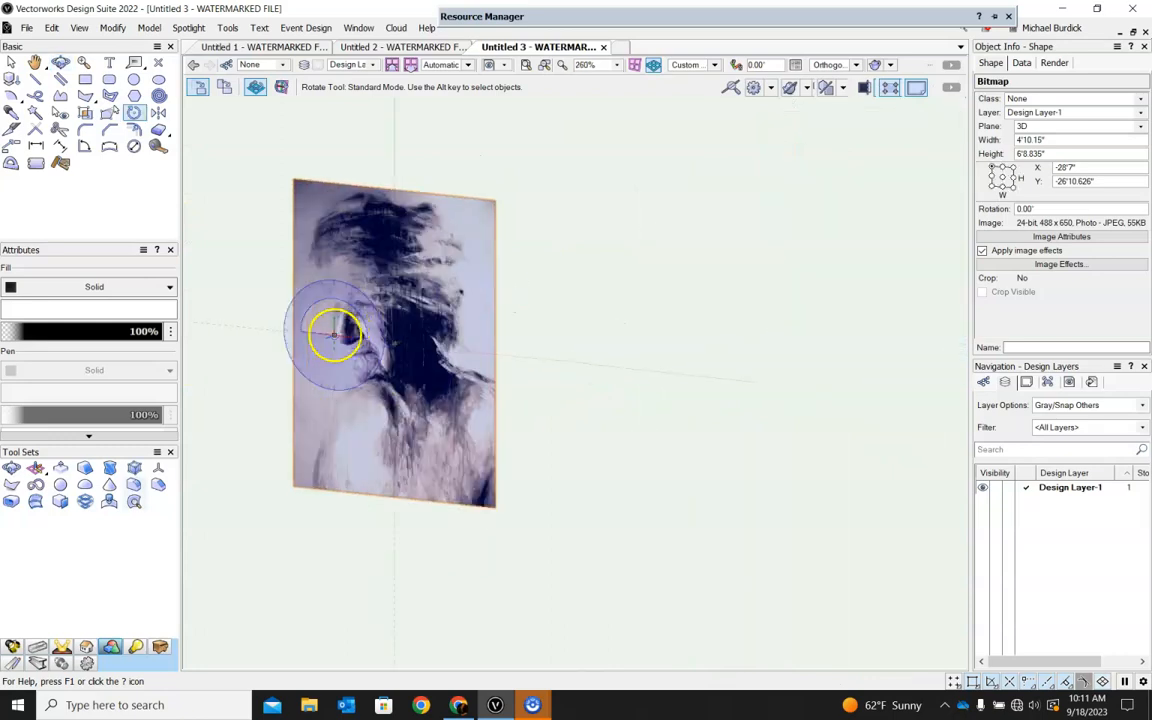
scroll(557, 271, down, 3)
click(10, 62)
click(10, 62)
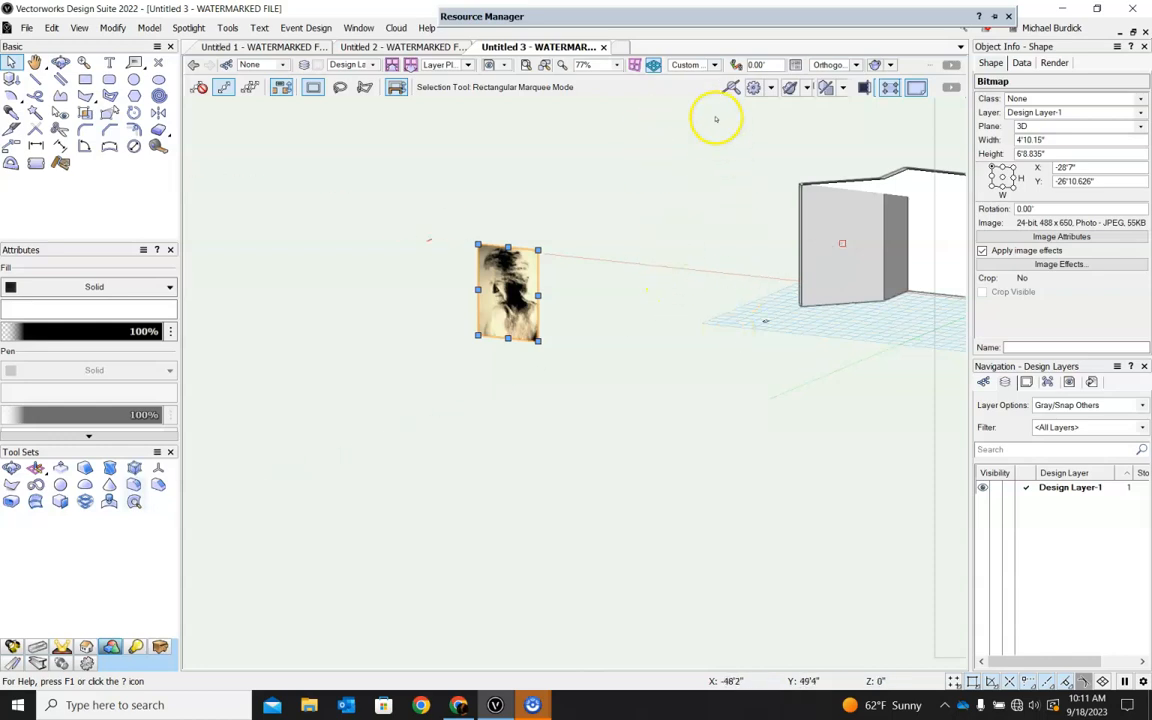
key(ctrl+z)
key(ctrl+z)
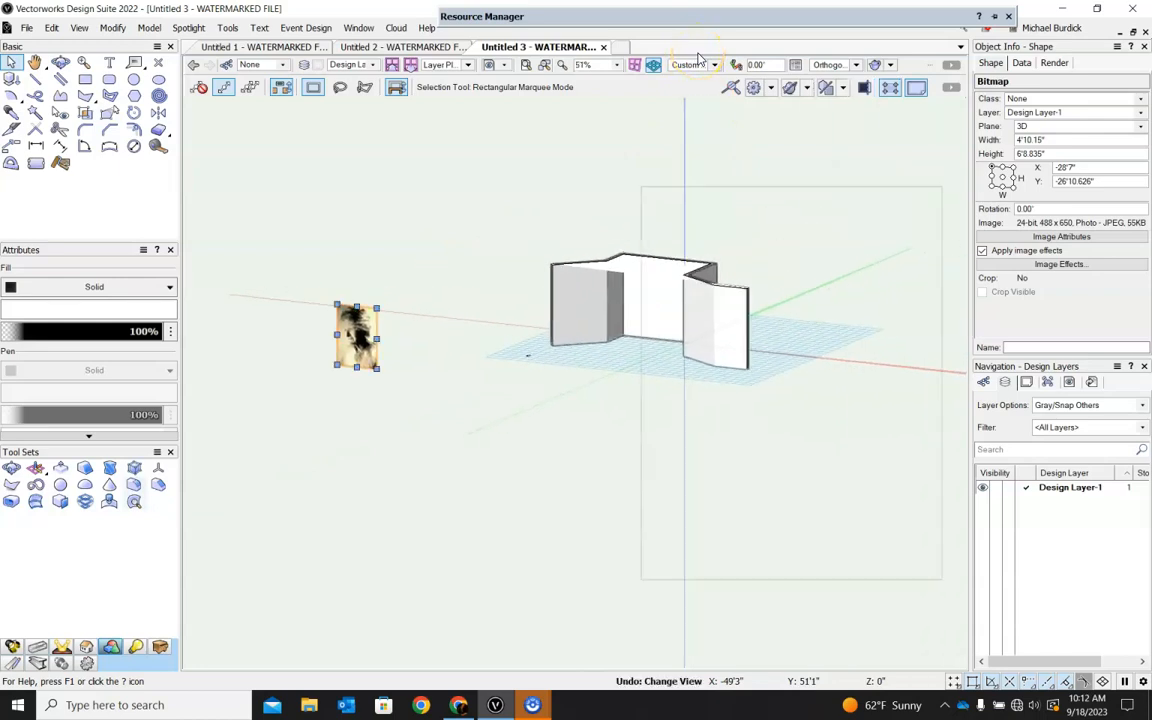
Return to the Top/Plan view and delete the imported sepia picture.
click(713, 65)
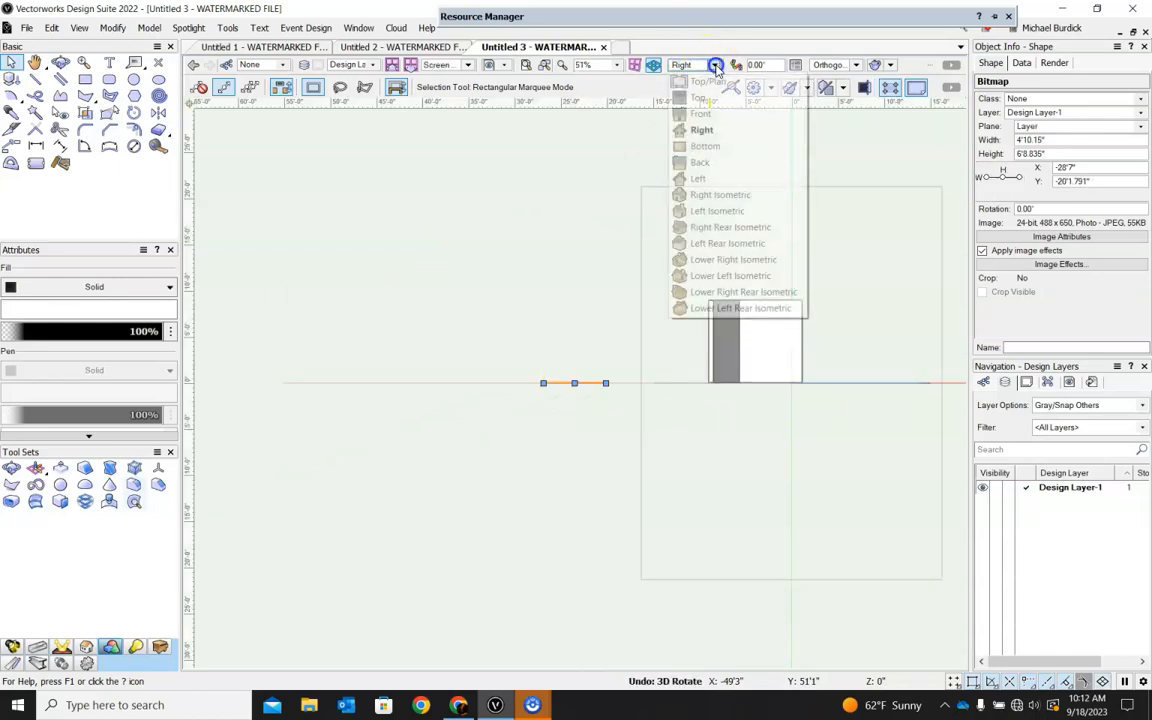
click(710, 80)
click(617, 419)
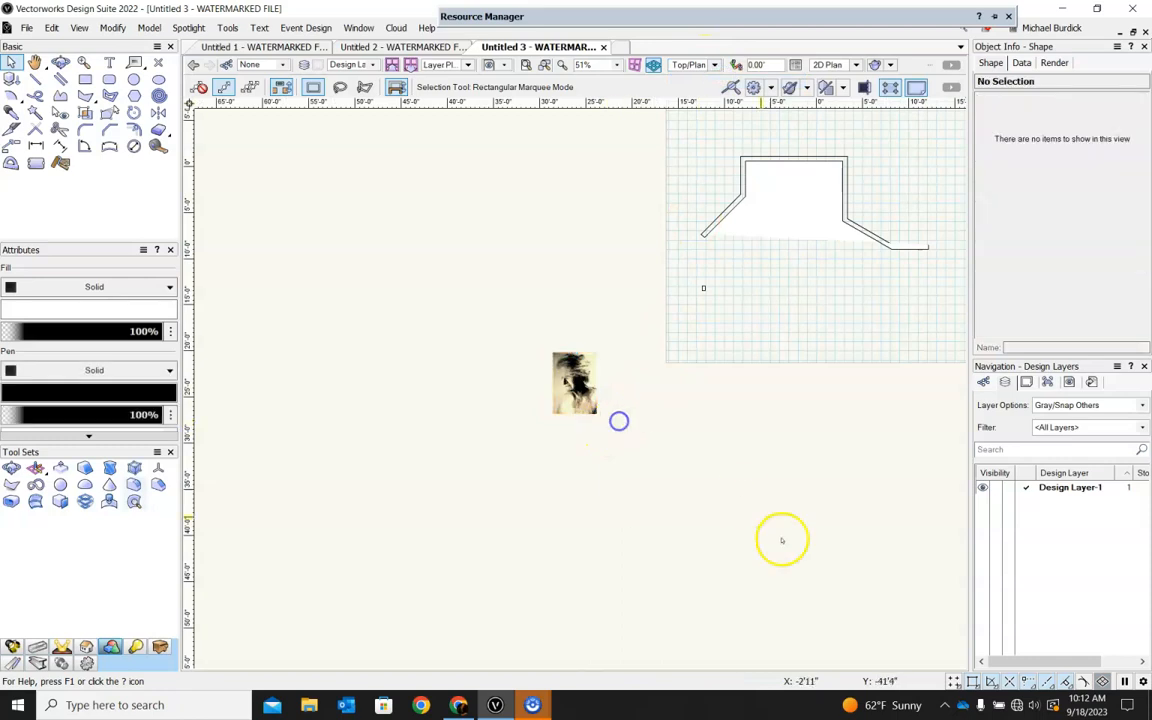
scroll(702, 380, up, 3)
click(437, 384)
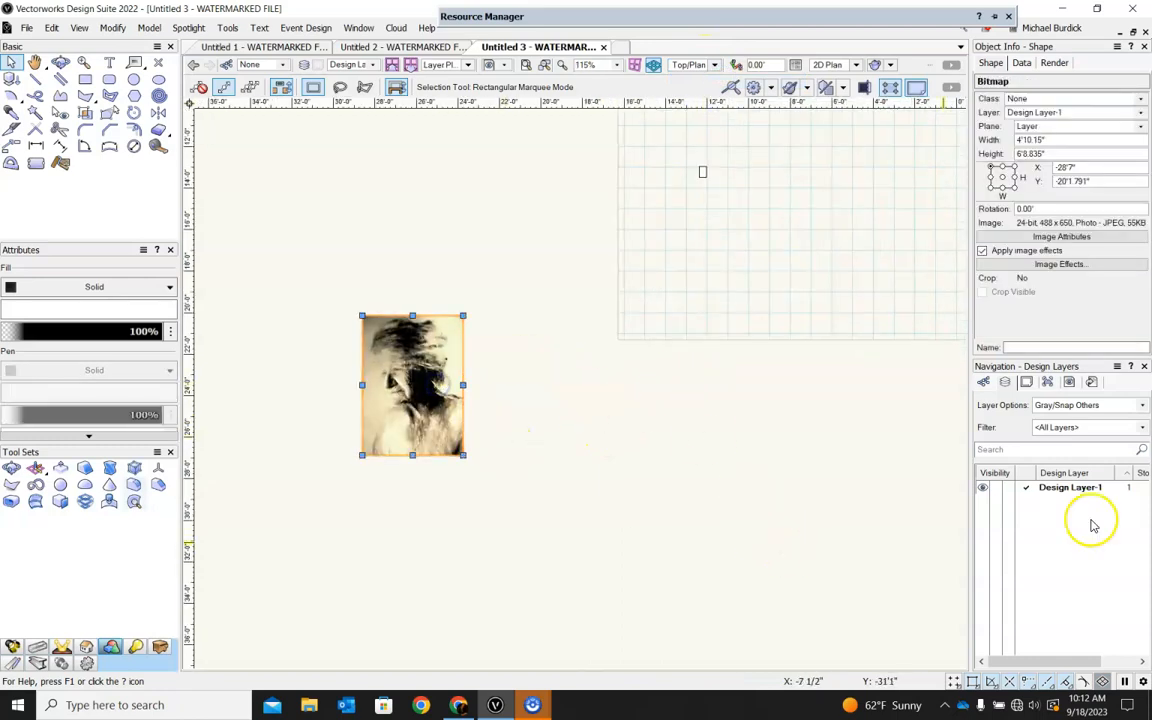
key(Delete)
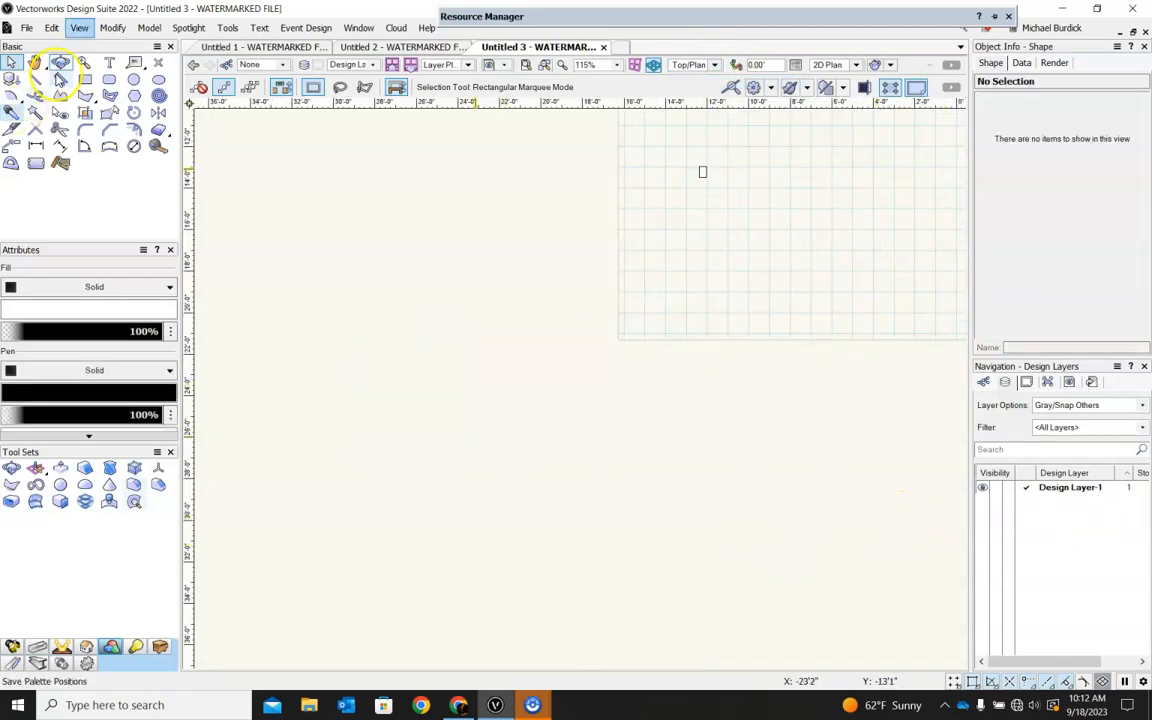
Import the image file Crown Profile.jpg as a bitmap with JPEG compression.
click(28, 29)
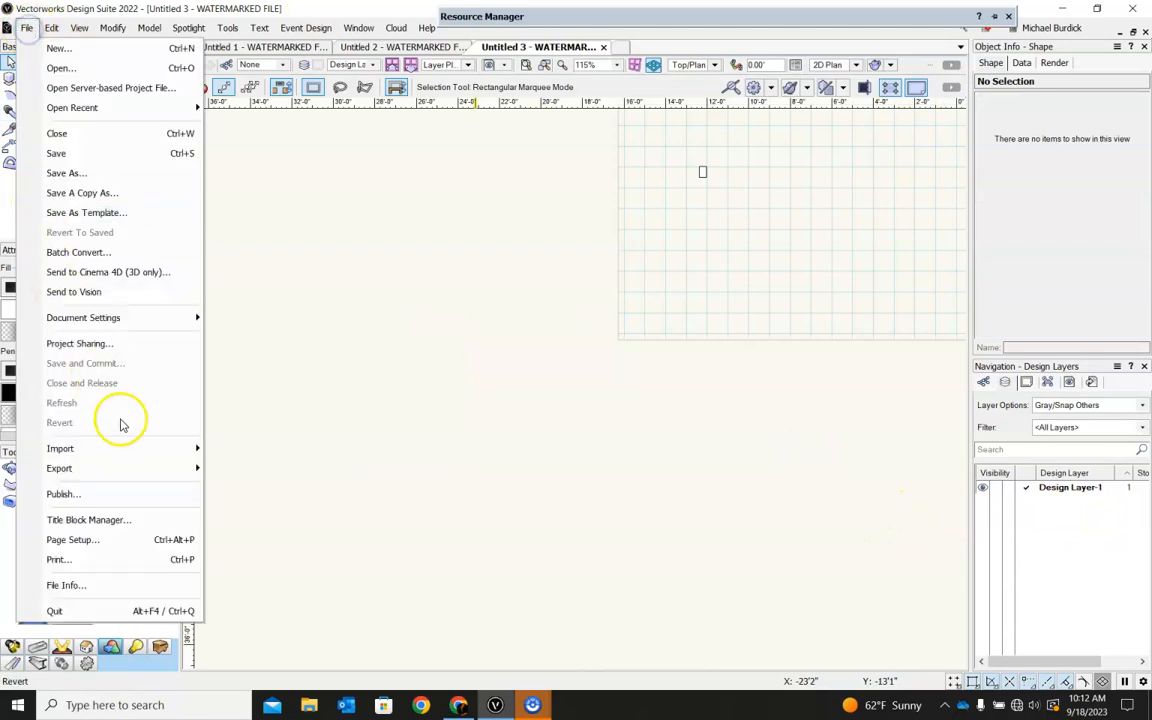
mouse_move(131, 459)
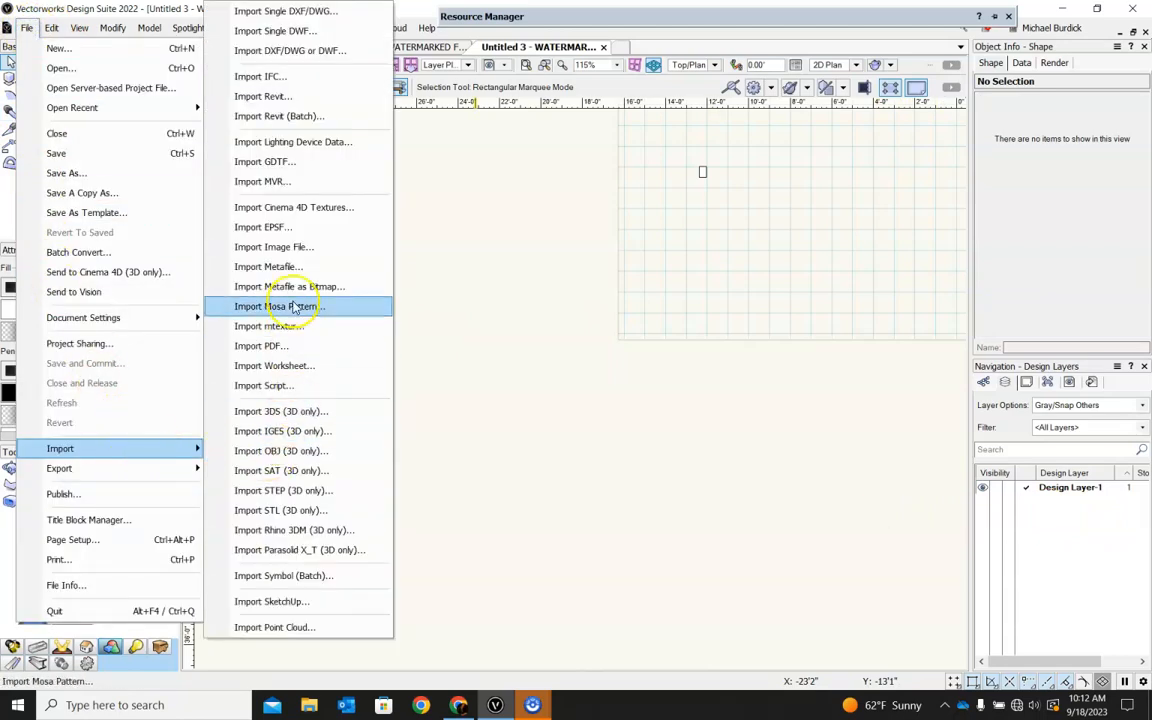
click(275, 247)
click(329, 124)
click(843, 587)
click(633, 563)
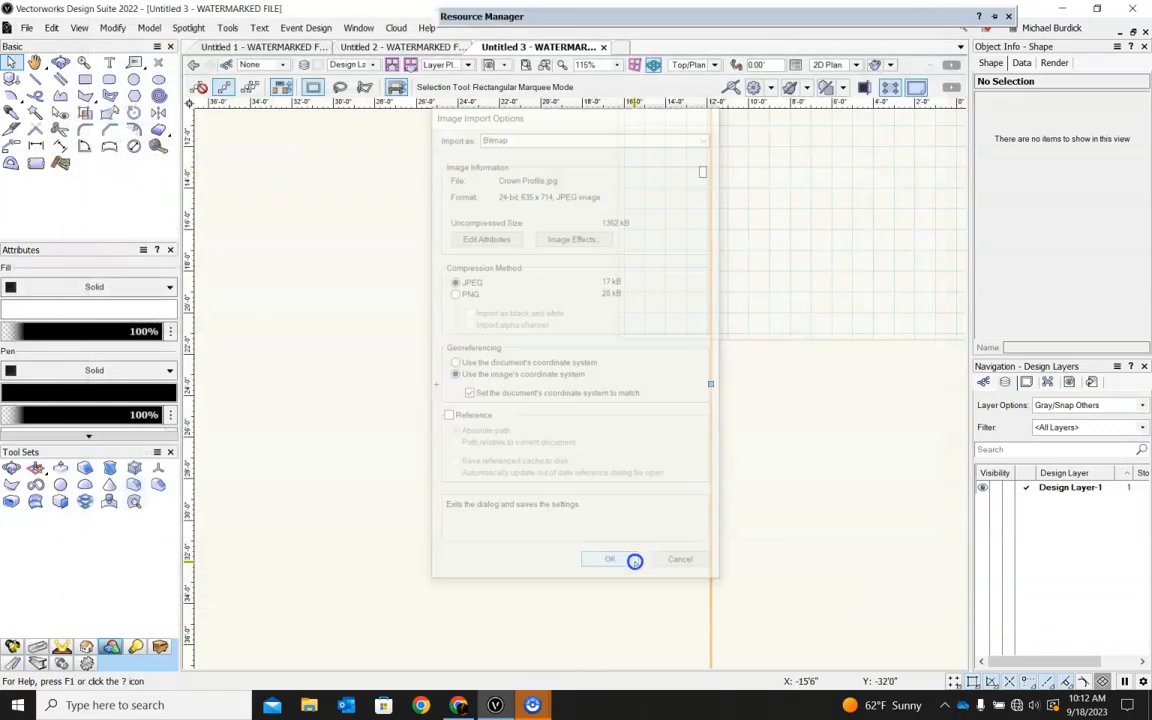
Shrink the crown profile image to about 7'11" by 8'10" and place it below the walls.
scroll(700, 500, down, 3)
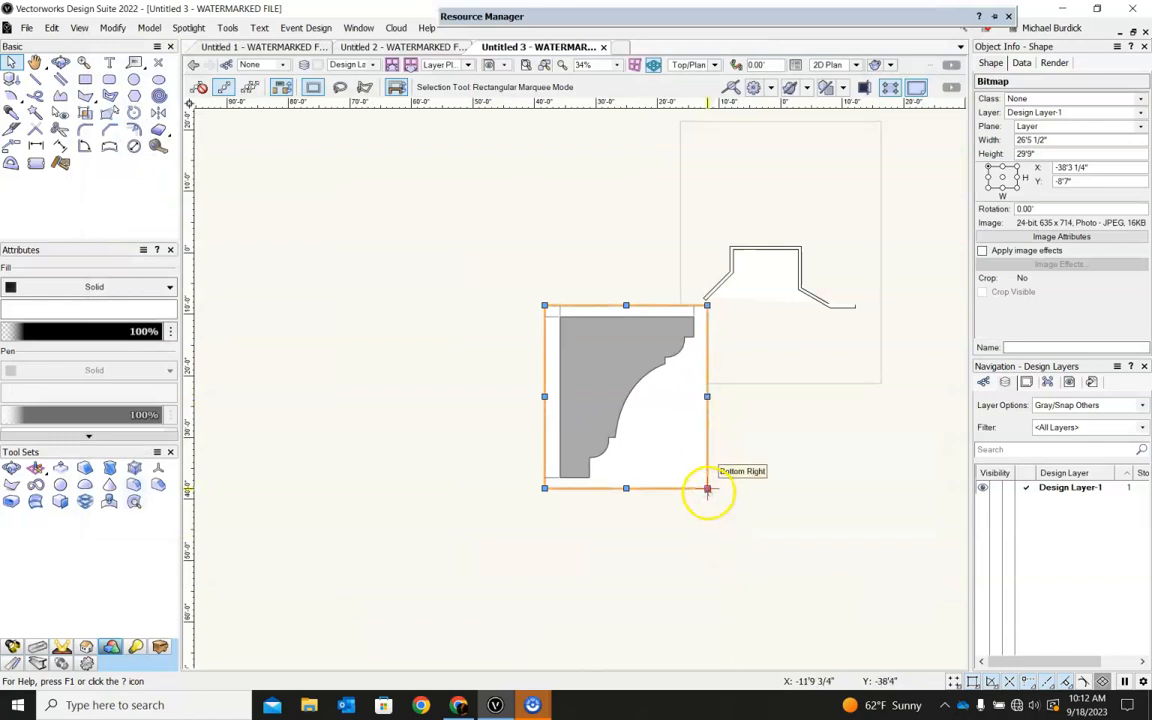
drag(708, 490, 601, 352)
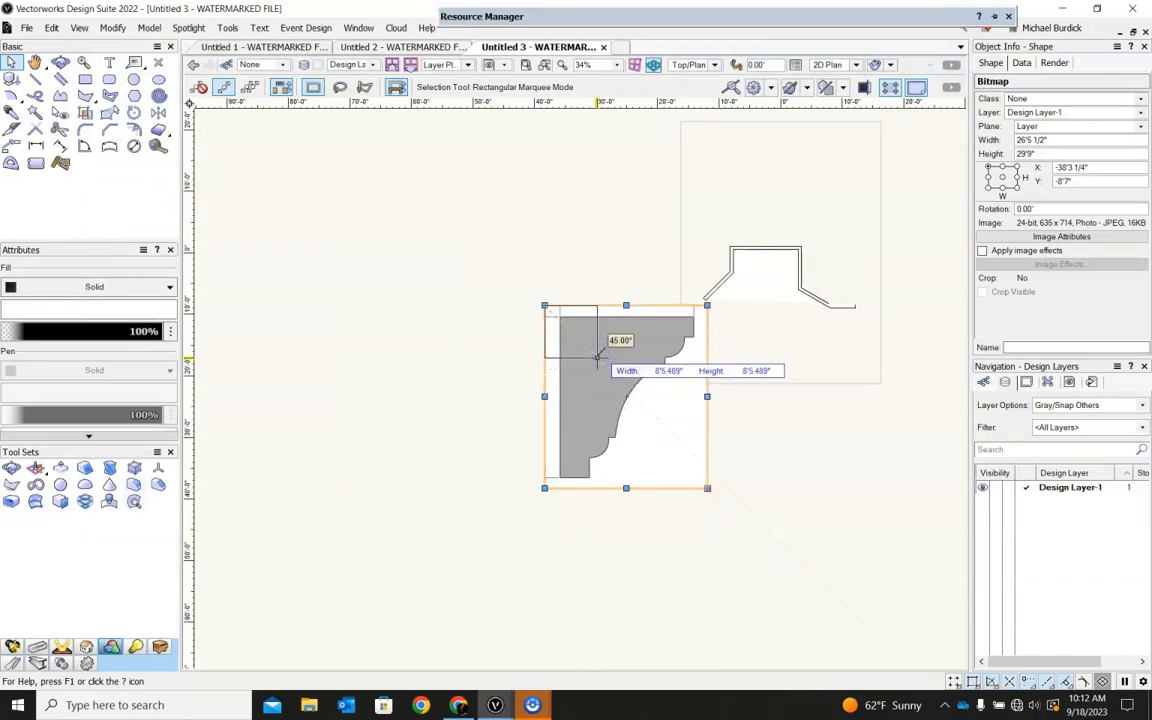
drag(593, 360, 761, 350)
scroll(761, 350, up, 5)
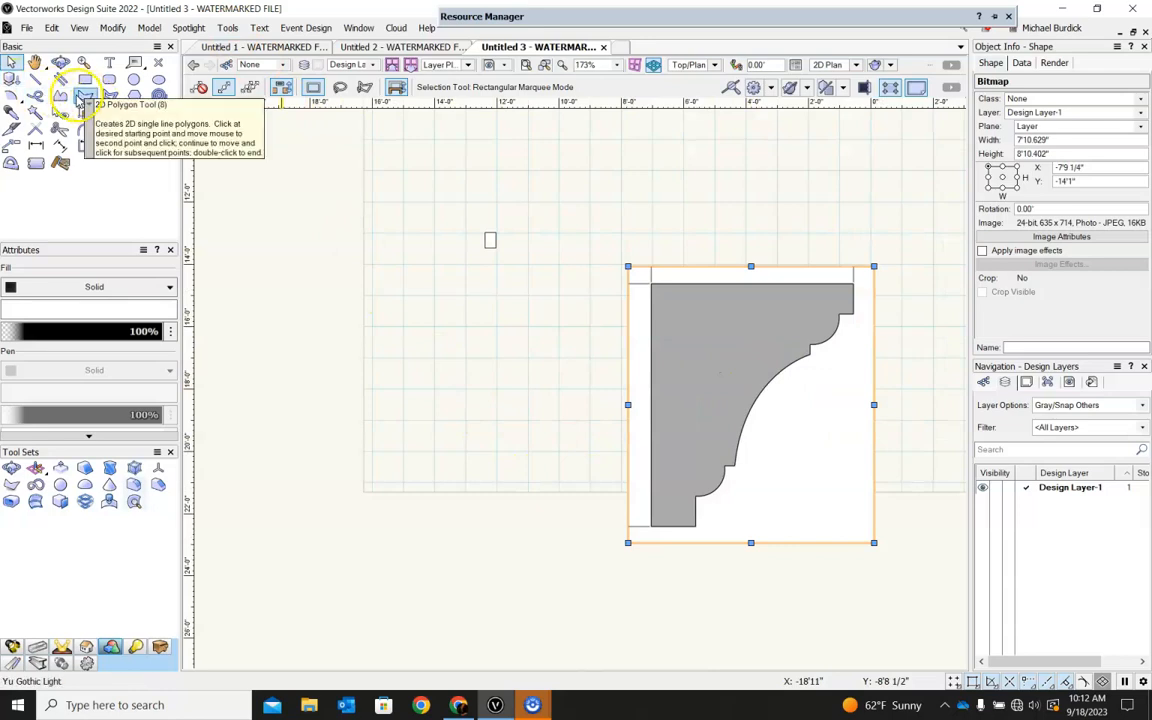
click(62, 95)
click(651, 284)
click(651, 524)
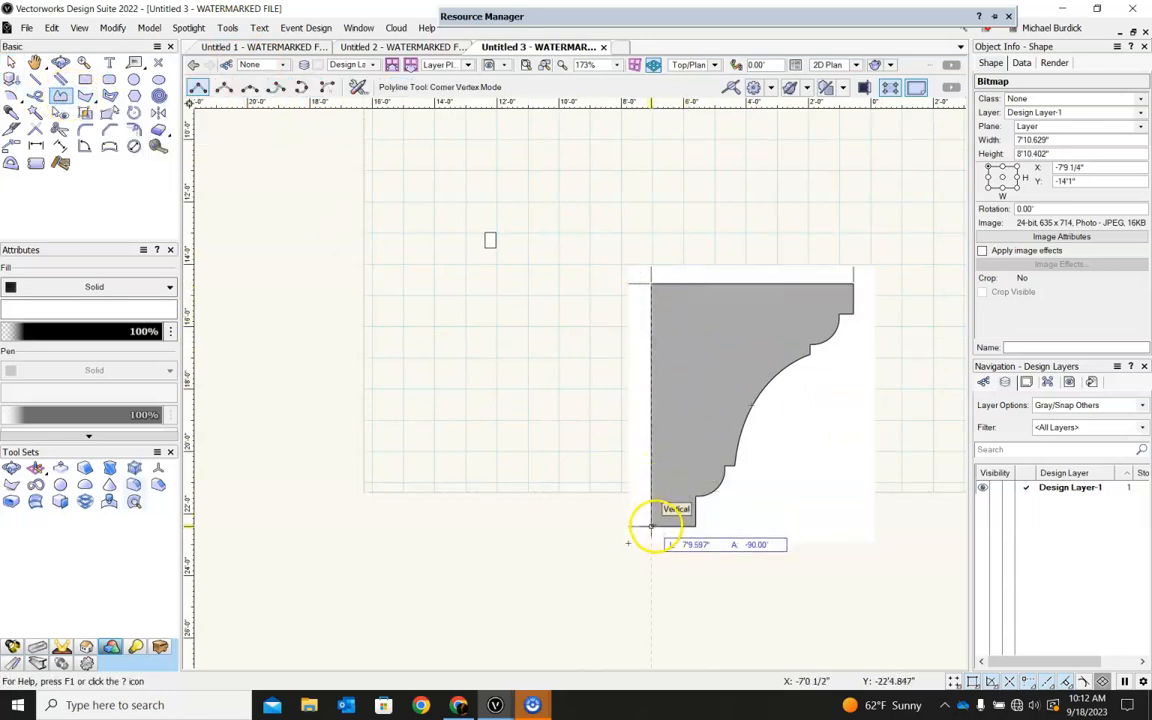
click(697, 526)
click(697, 495)
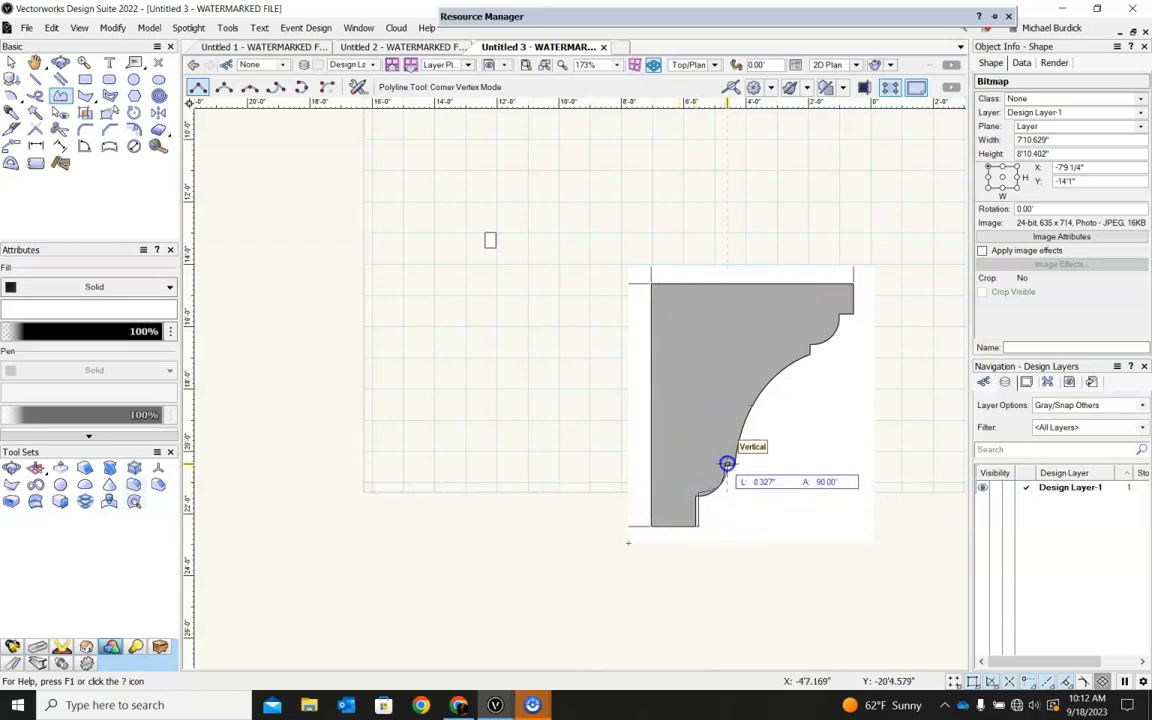
double_click(731, 462)
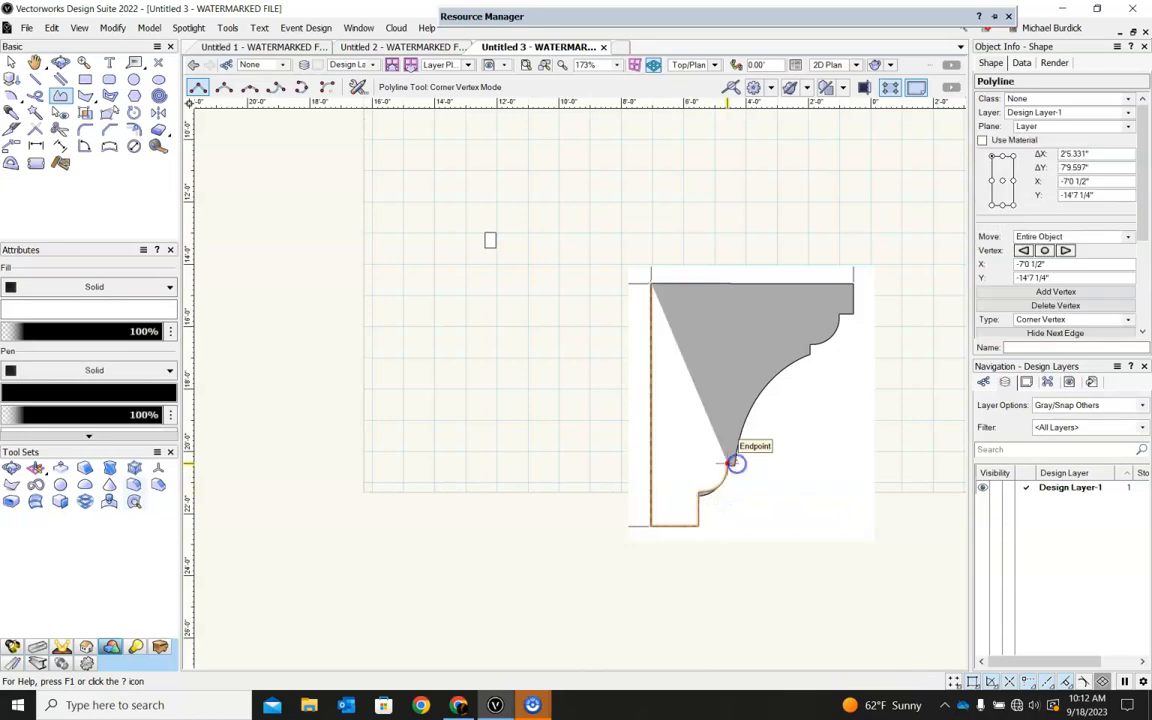
key(Delete)
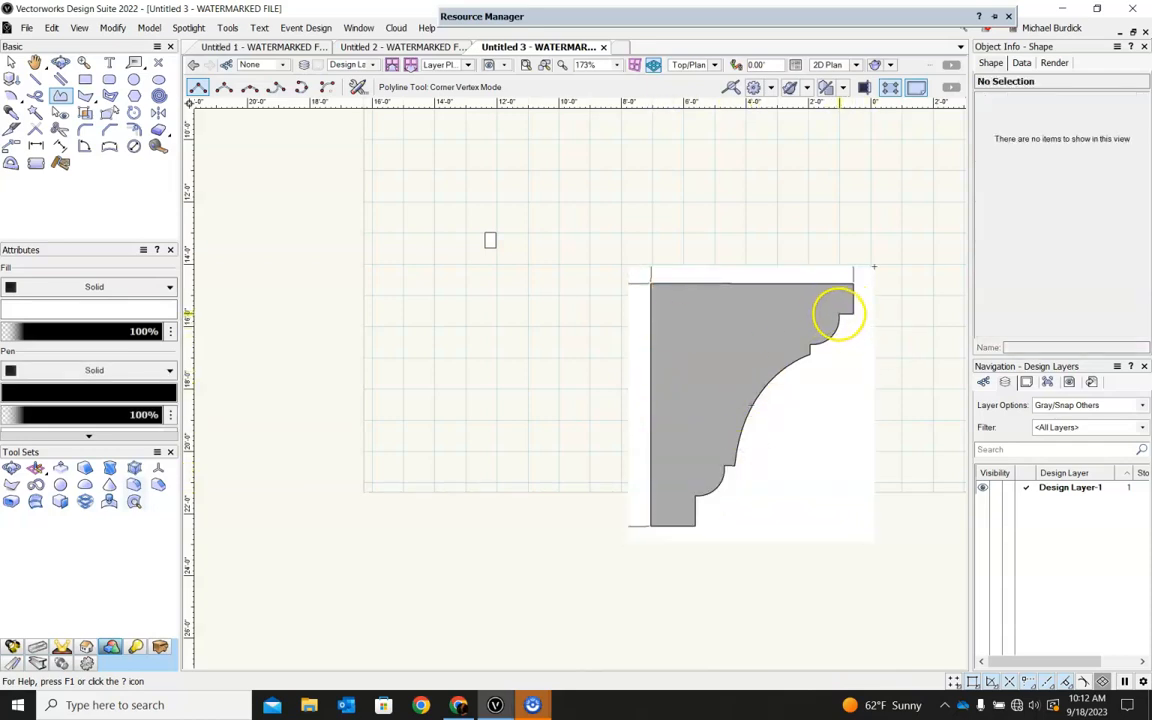
Trace the crown profile in the image as a closed polyline, about 6'6" by 7'10", including its curved edges.
click(838, 313)
click(852, 283)
click(650, 283)
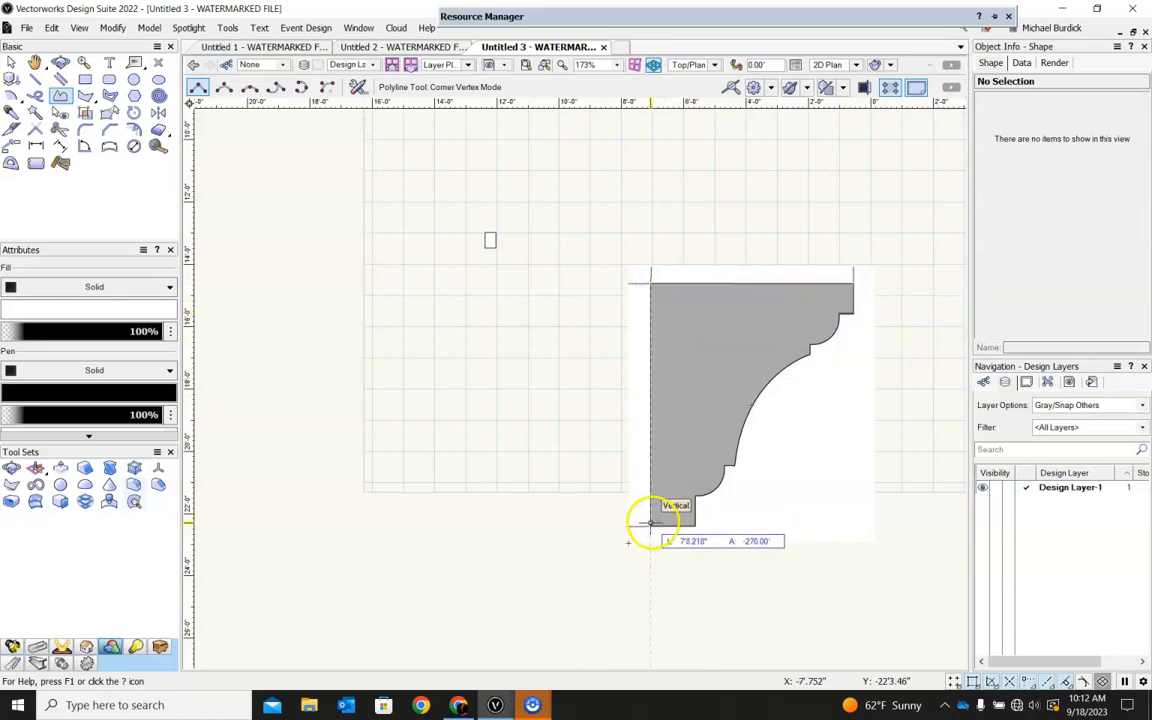
click(696, 527)
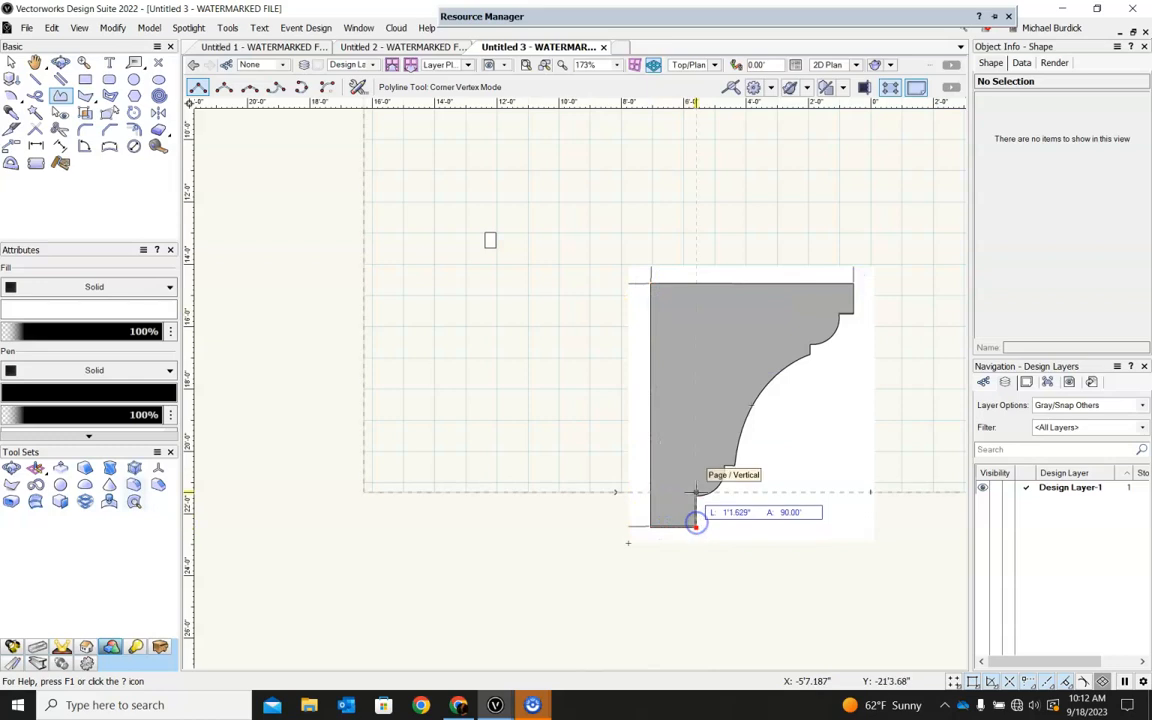
click(696, 491)
click(730, 491)
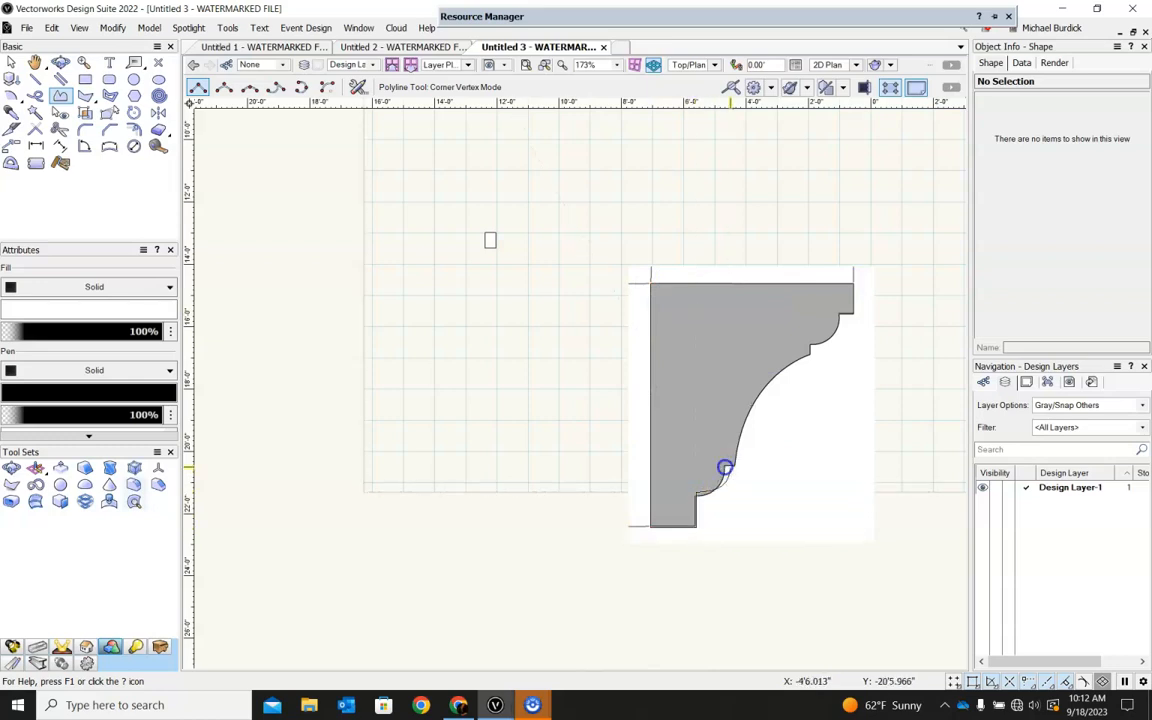
click(729, 467)
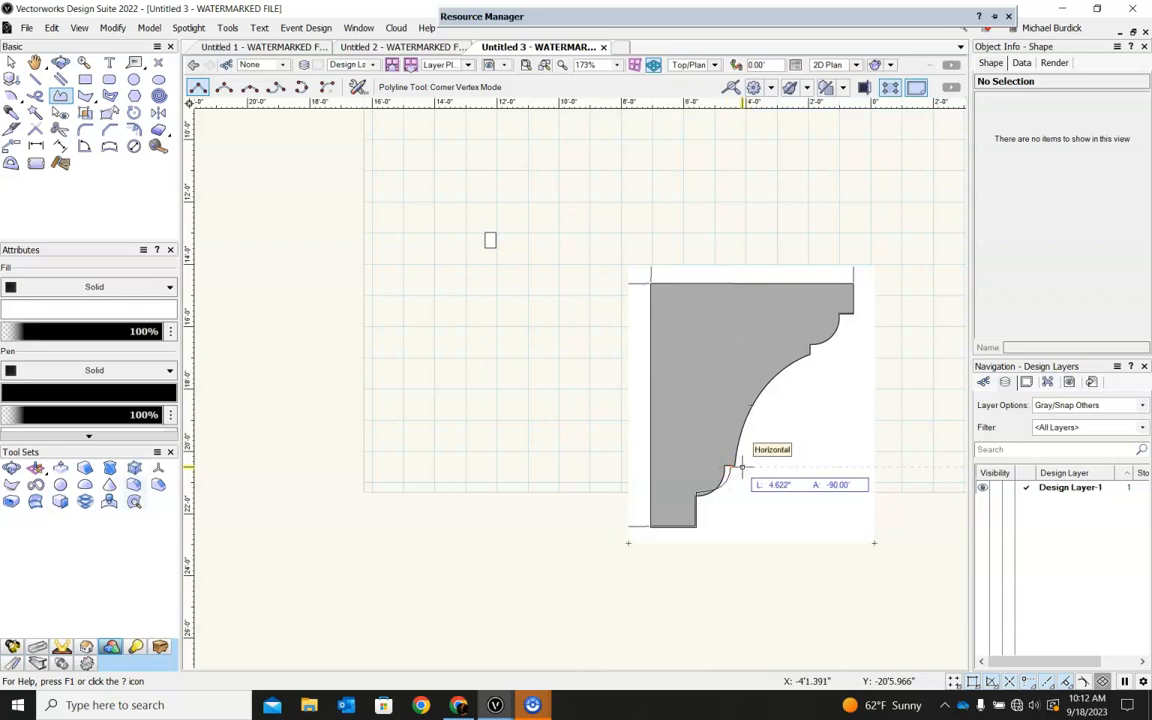
drag(743, 368, 809, 363)
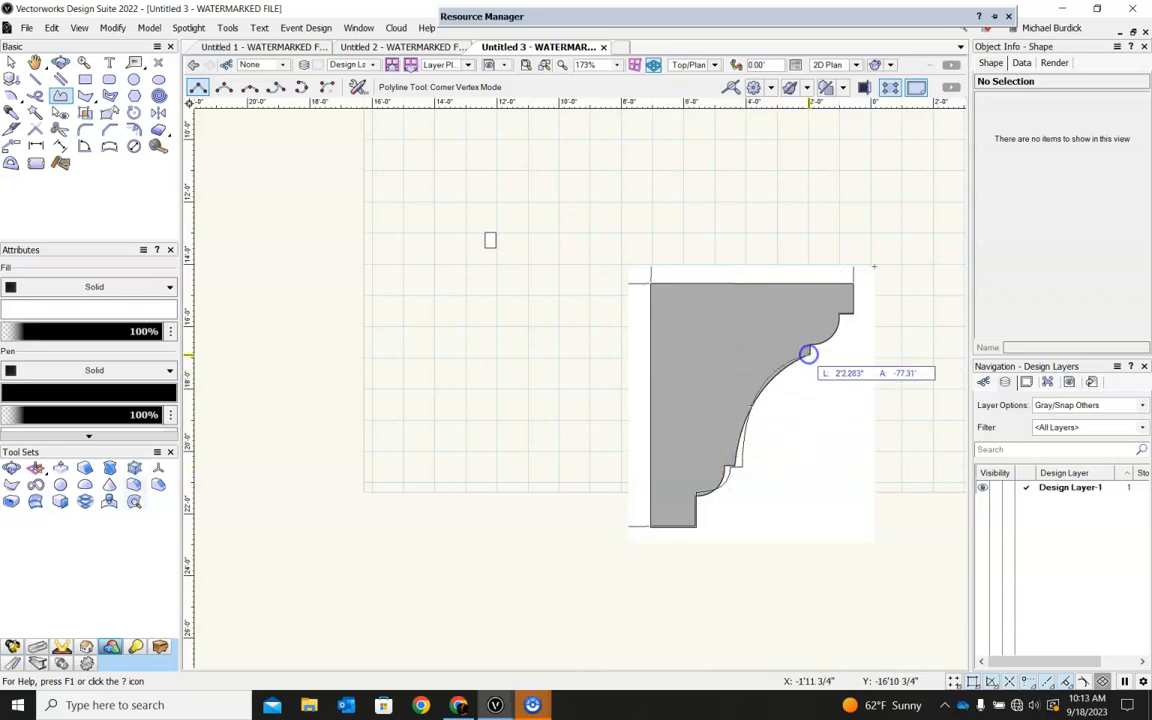
click(820, 340)
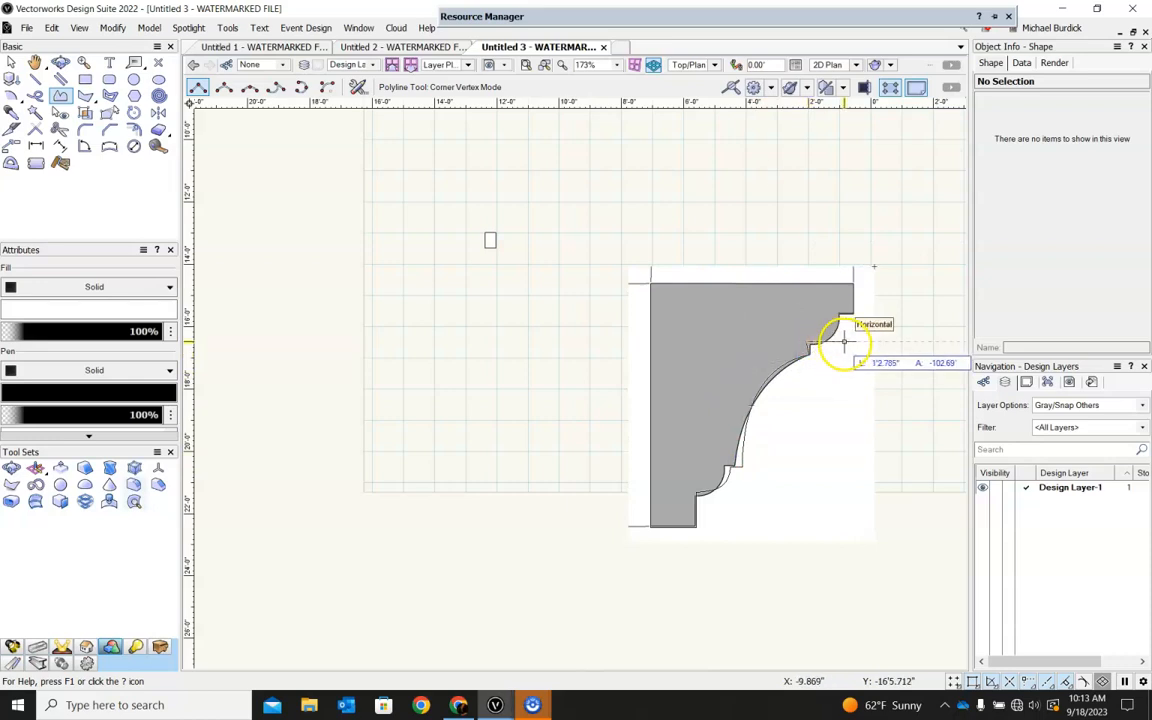
click(836, 314)
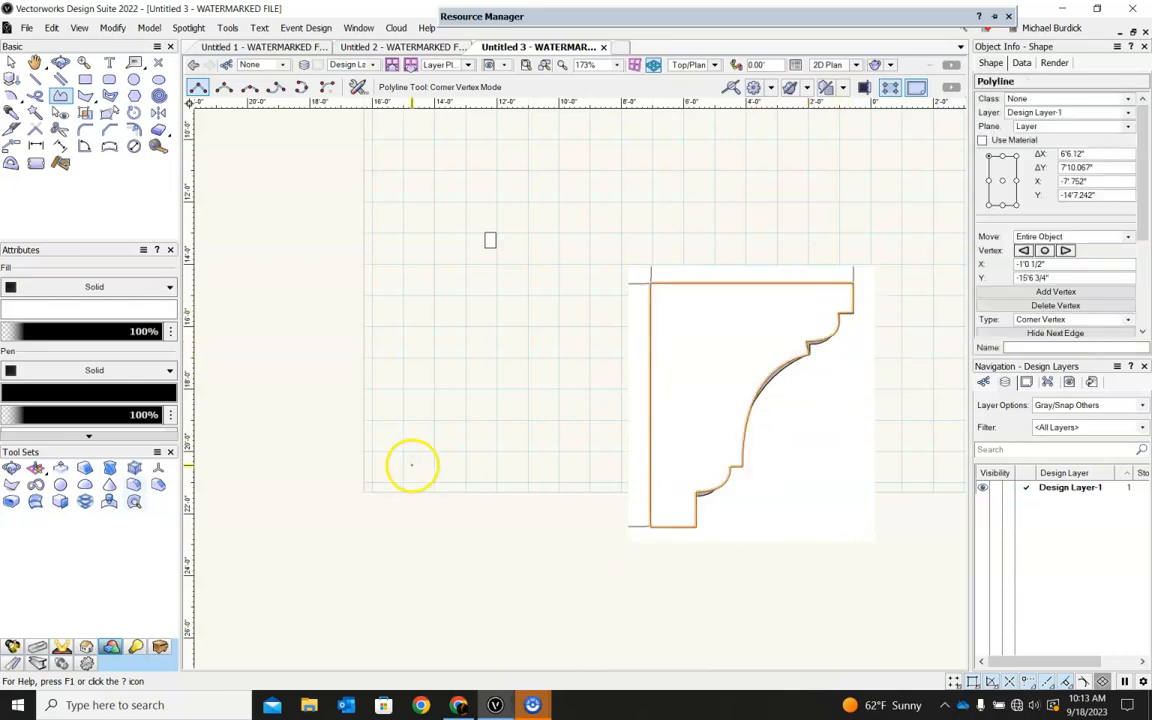
Move the traced crown outline off the reference image and delete the image.
click(11, 62)
drag(690, 286, 452, 340)
click(700, 412)
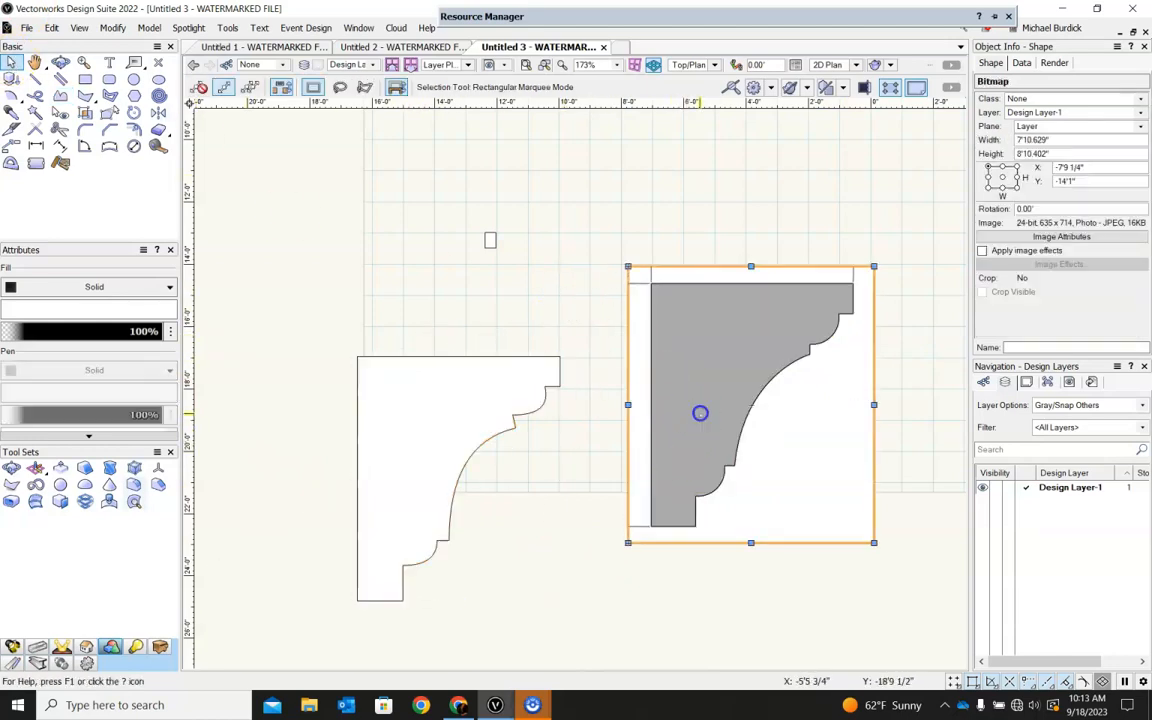
key(Delete)
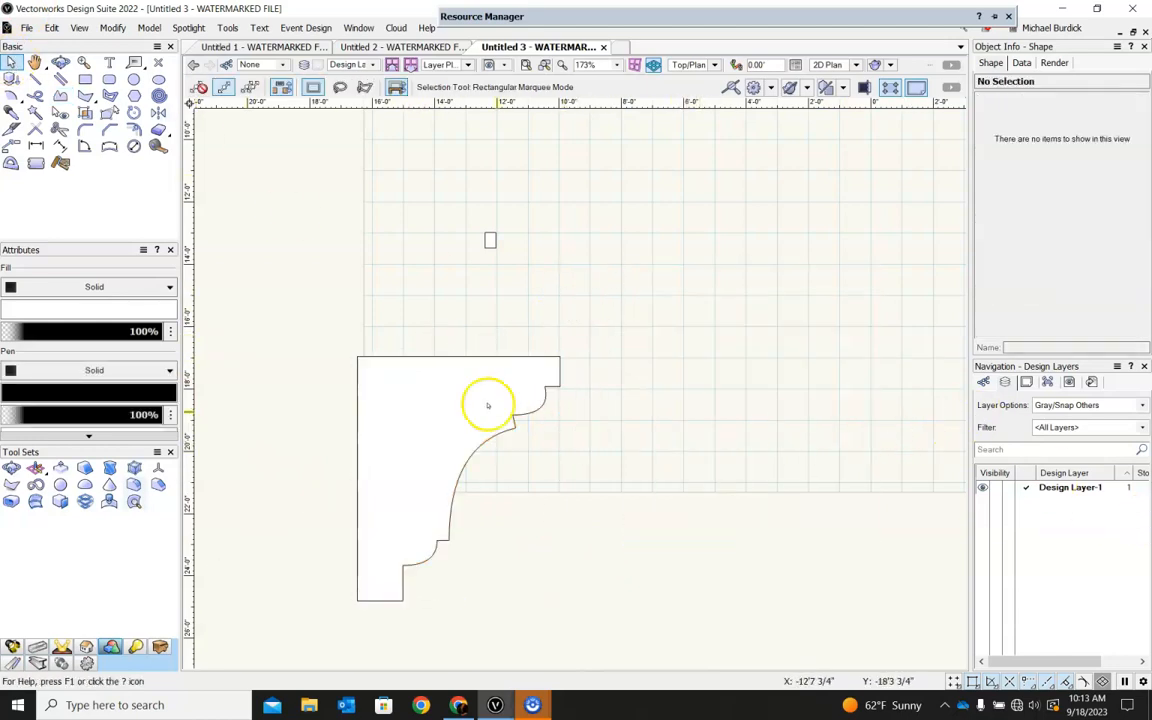
Align the traced crown profile with the small rectangle's corner and shrink it to about 9.6" square.
click(488, 405)
drag(407, 357, 484, 232)
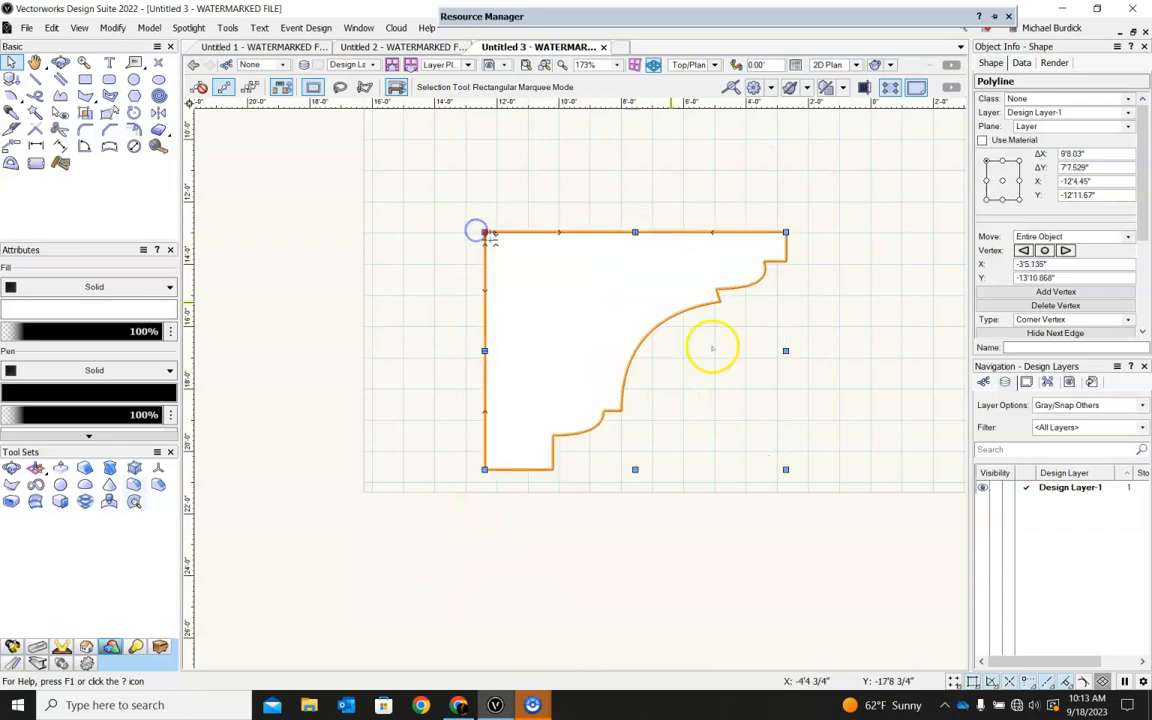
drag(786, 469, 522, 290)
scroll(516, 295, up, 5)
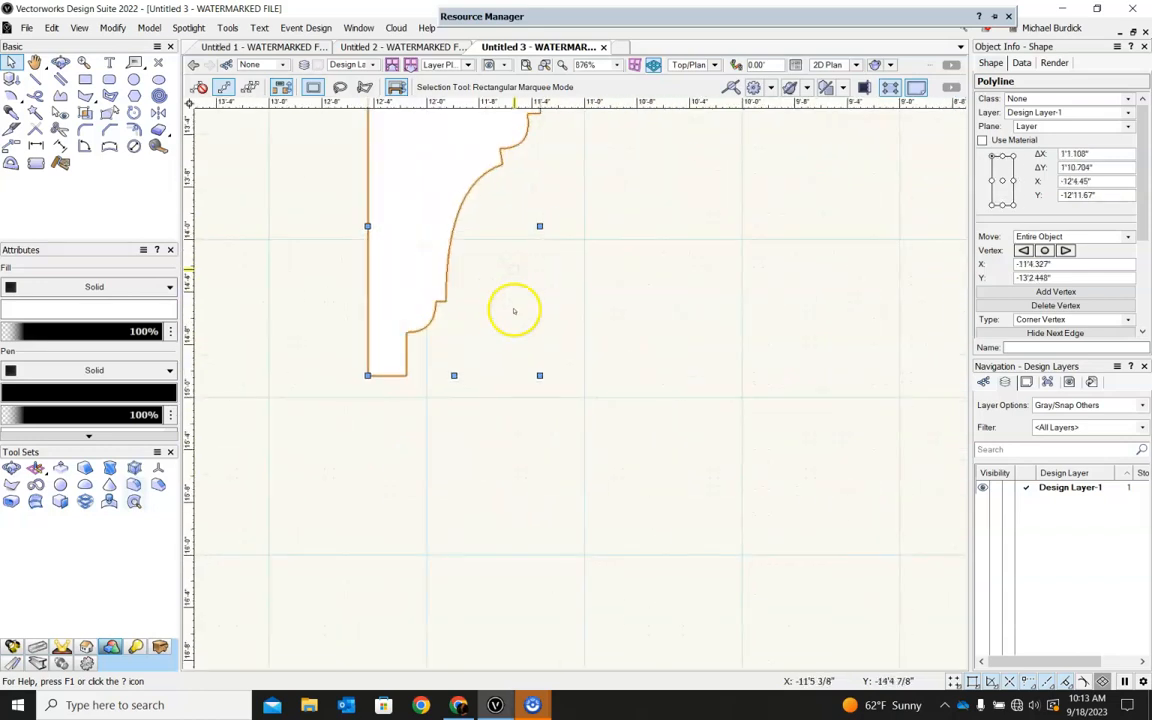
click(541, 374)
click(430, 322)
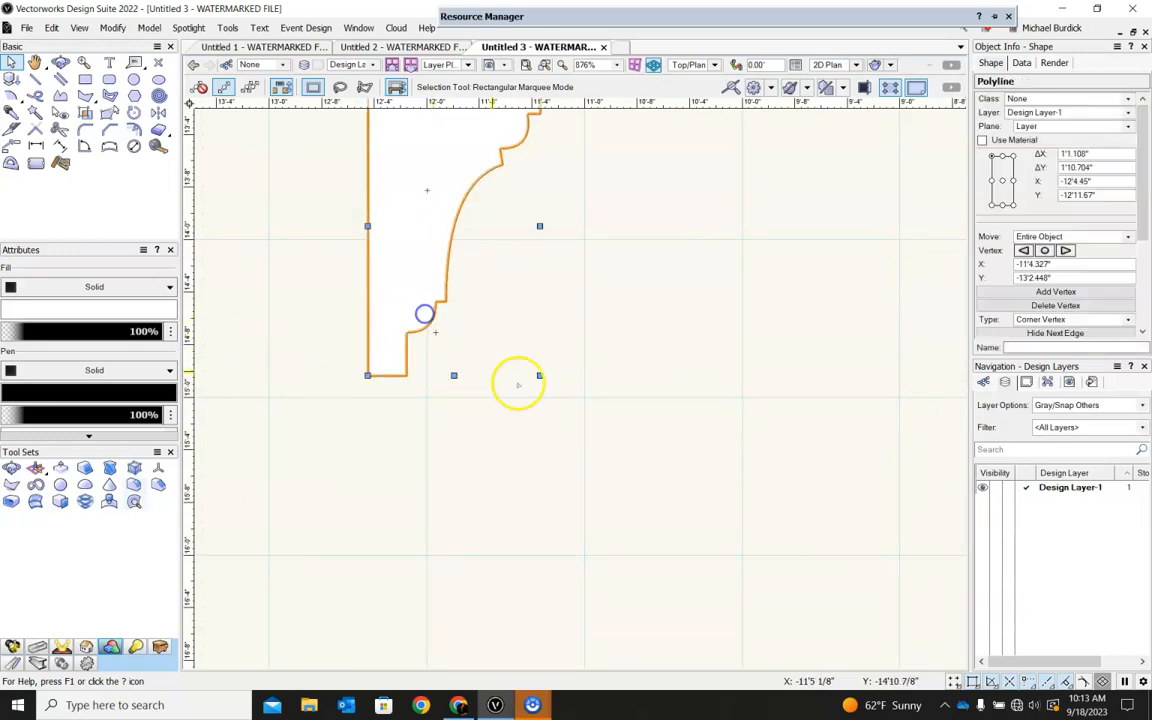
drag(540, 375, 494, 204)
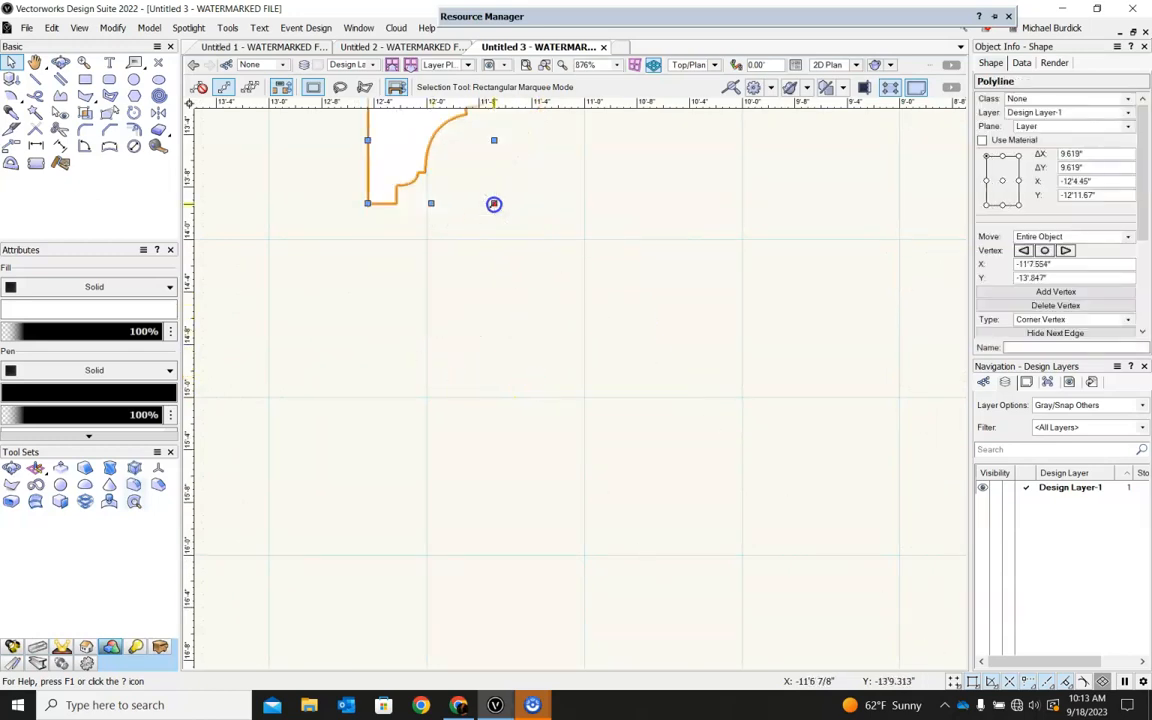
Move the crown profile above the small rectangle and resize it to match the rectangle's width and height.
scroll(500, 280, down, 4)
scroll(466, 225, up, 2)
drag(488, 322, 422, 237)
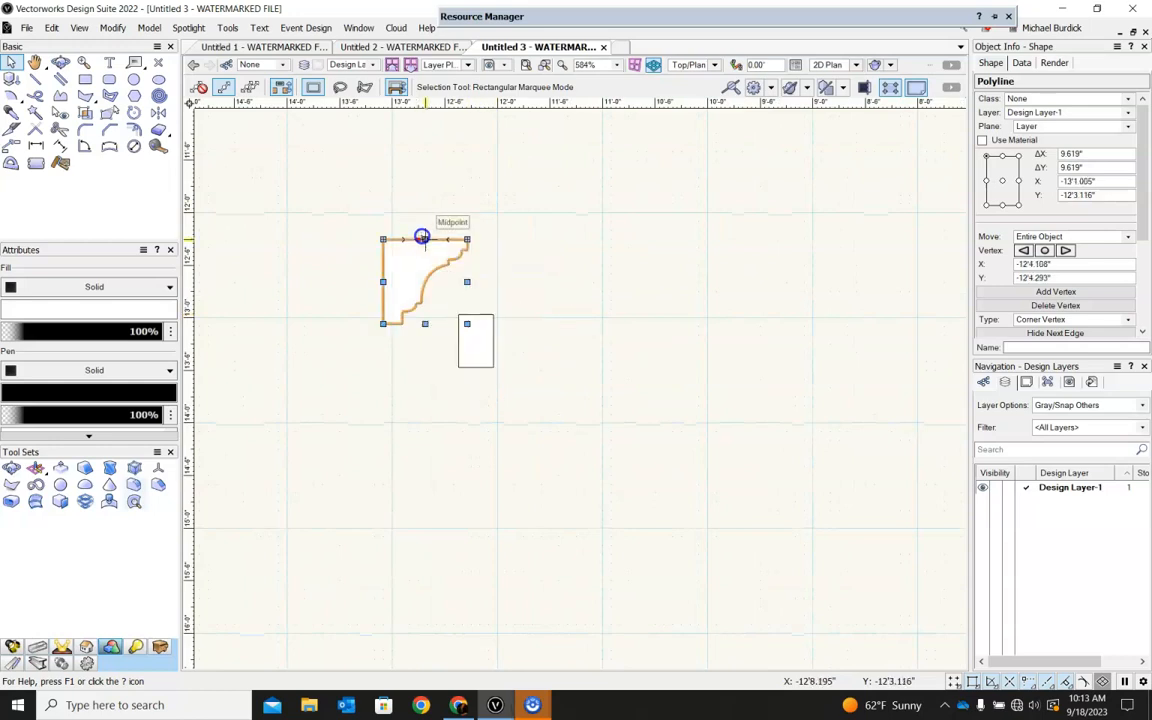
drag(467, 324, 496, 358)
drag(383, 239, 458, 249)
Delete the small rectangle below the crown profile.
click(418, 311)
click(511, 310)
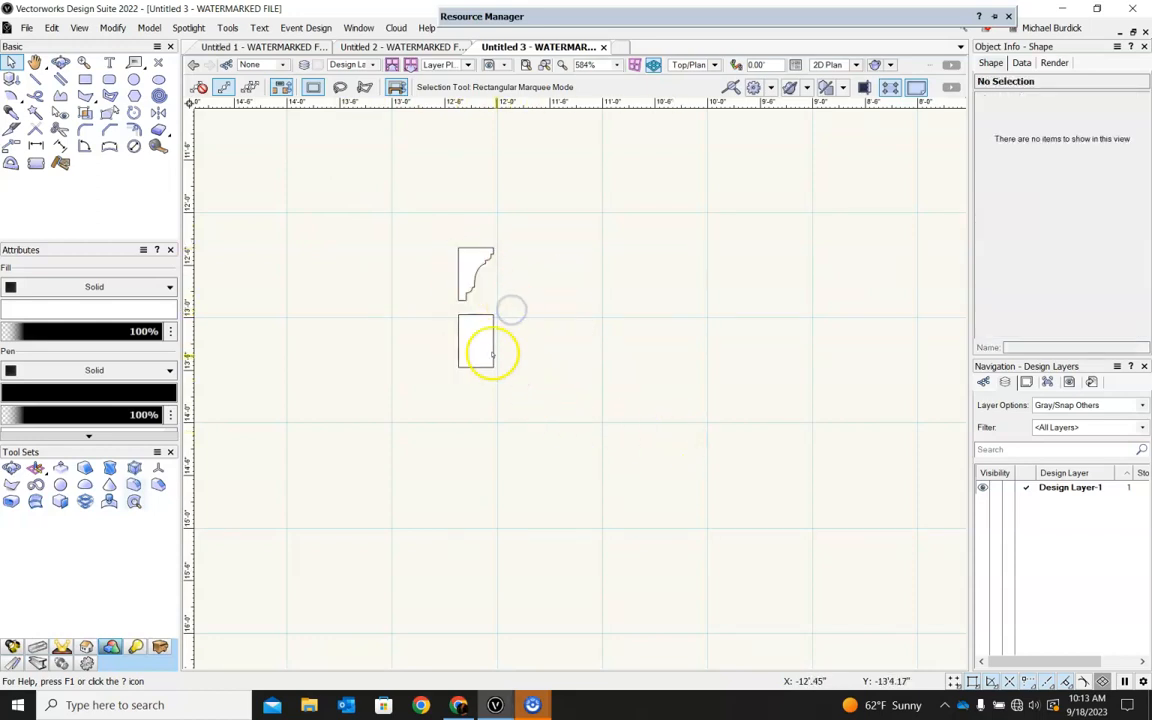
click(475, 339)
key(Delete)
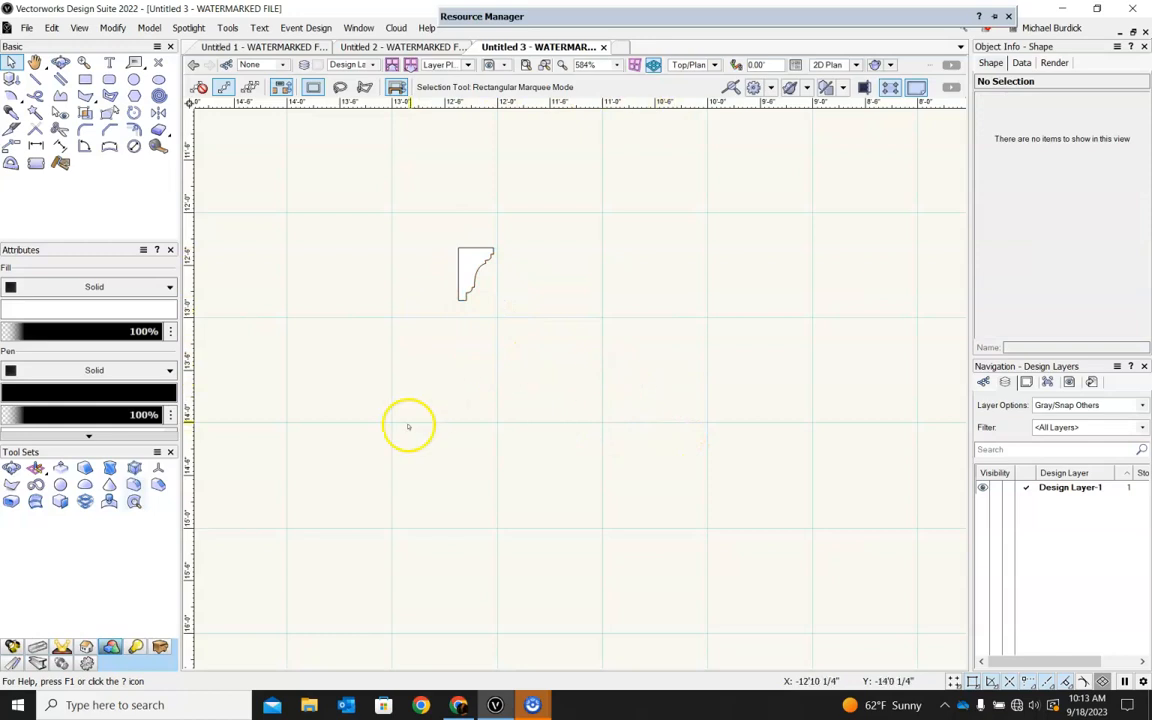
Extrude the small crown profile along the wall outline polyline using Extrude Along Path.
scroll(408, 427, down, 3)
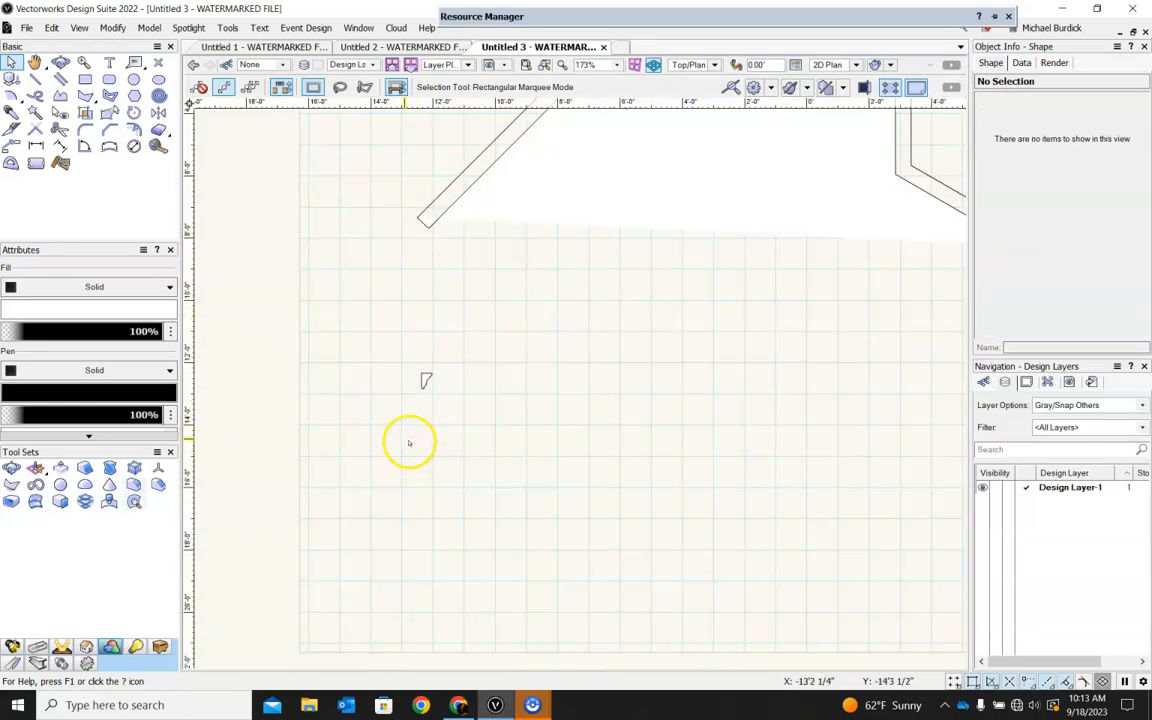
click(509, 215)
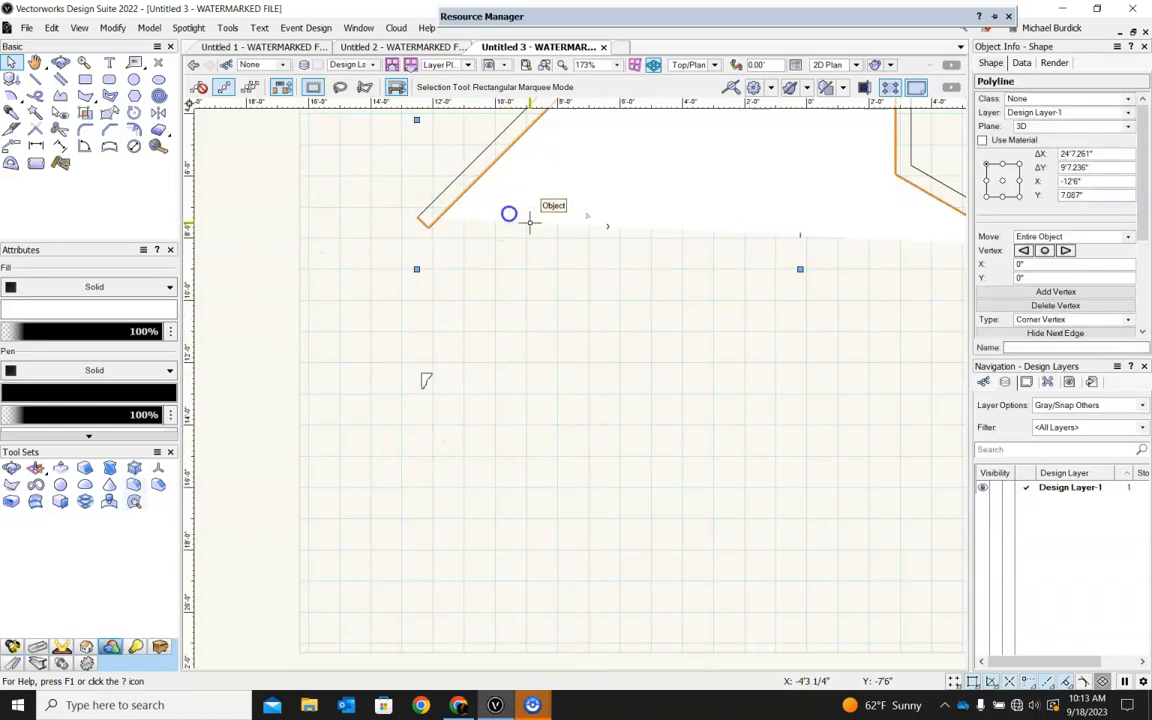
shift+click(428, 378)
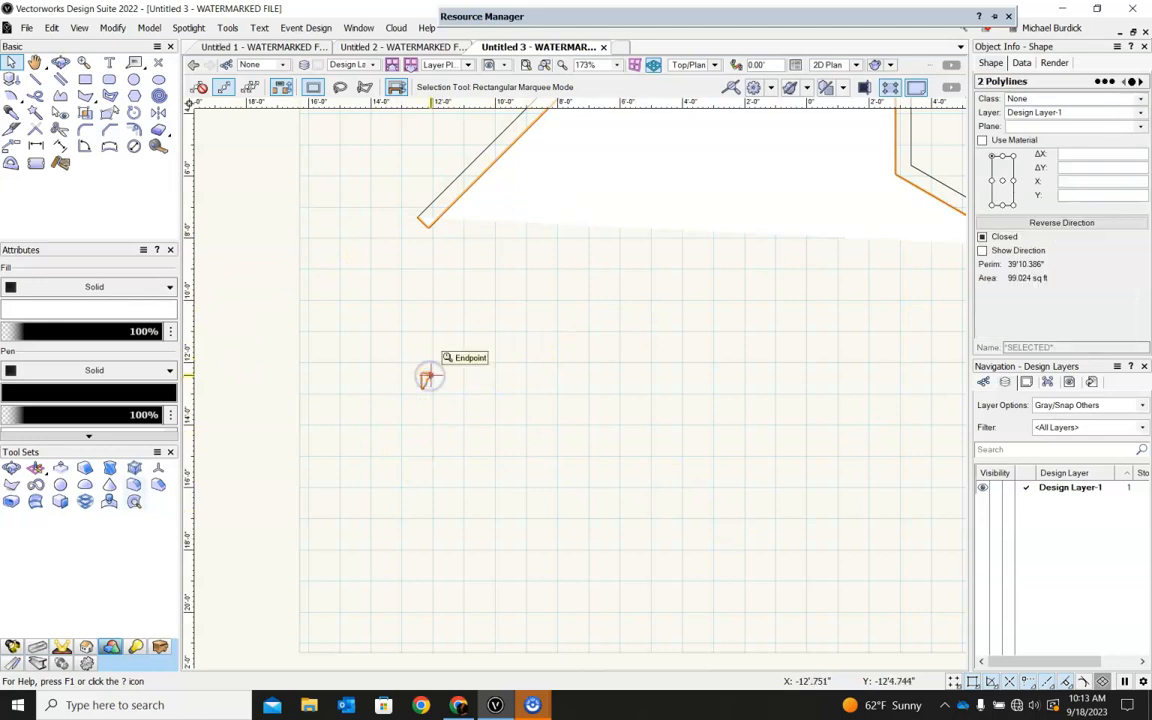
click(152, 30)
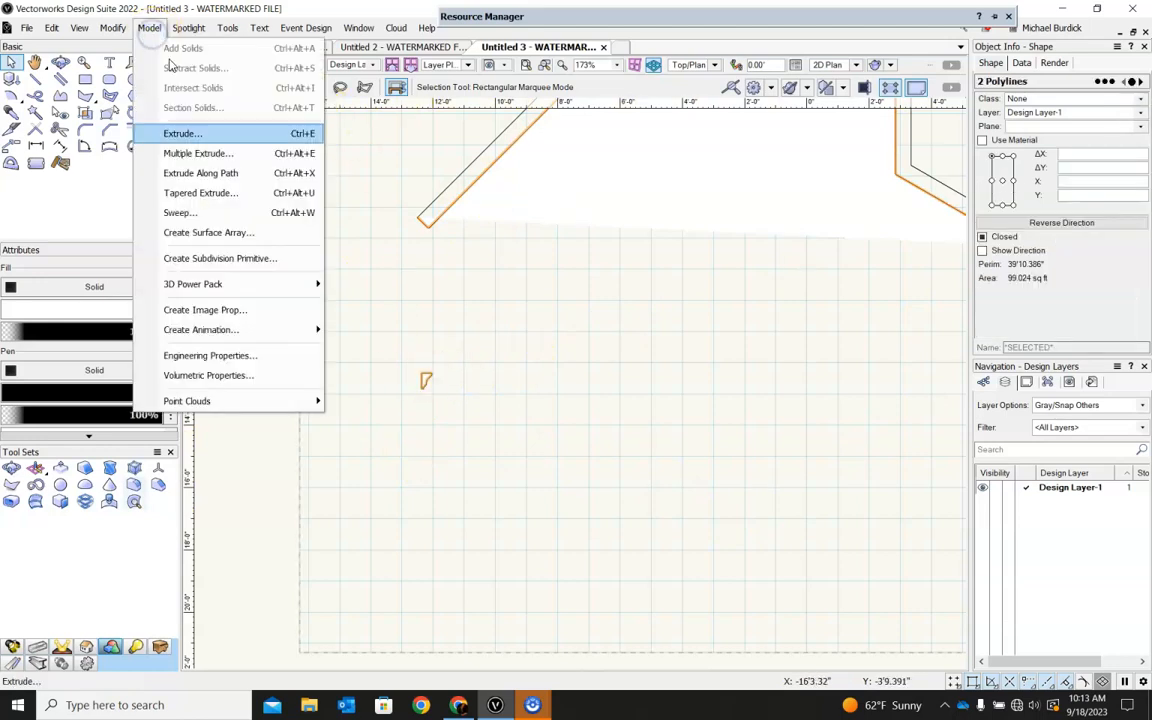
click(216, 176)
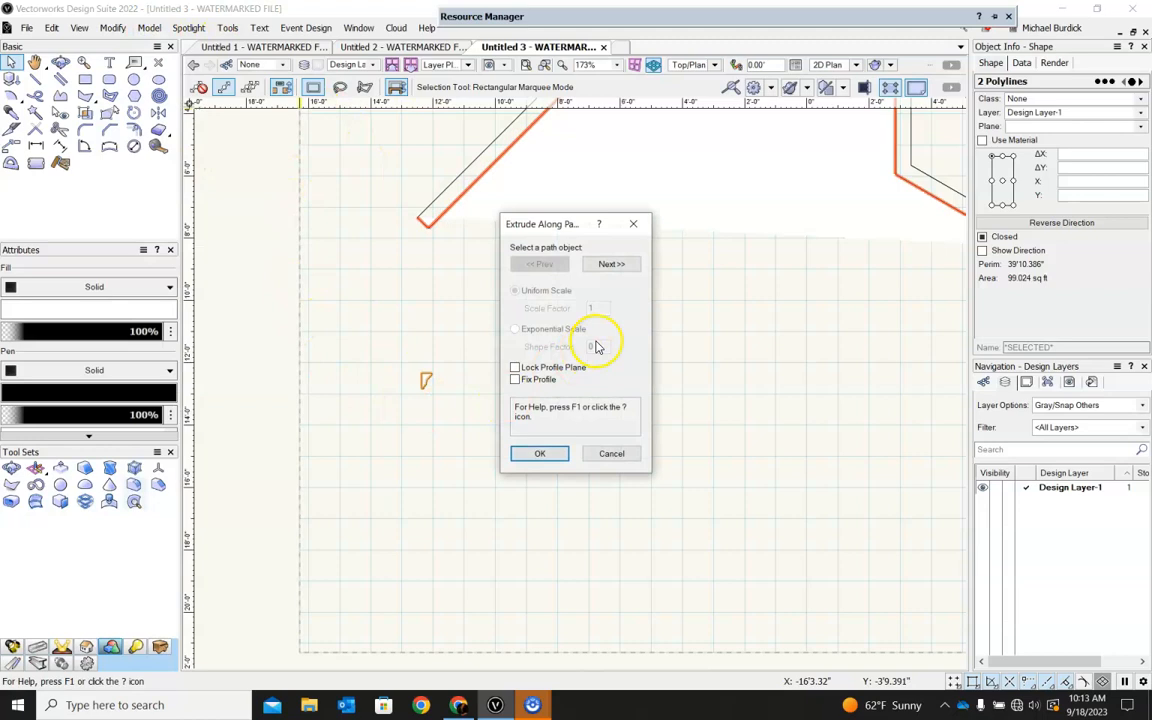
click(533, 455)
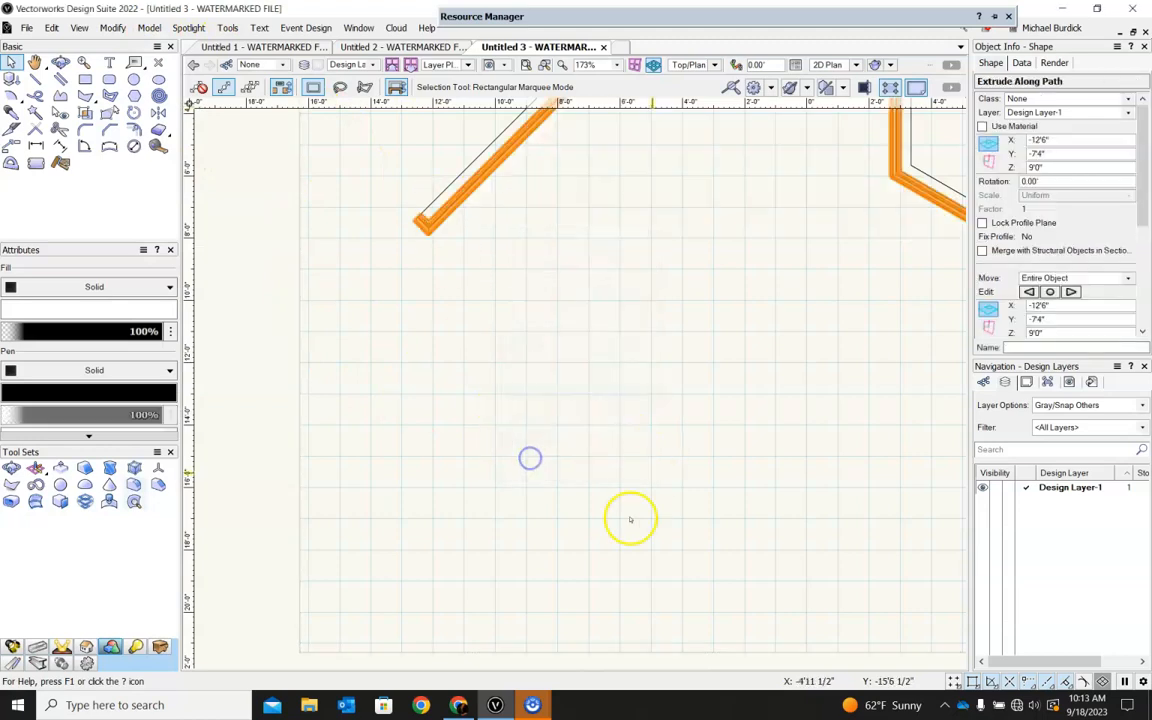
Examine how the extruded crown molding meets the top edge and end of the wall from several 3D angles.
shift+middle_drag(389, 339, 797, 143)
scroll(417, 305, up, 8)
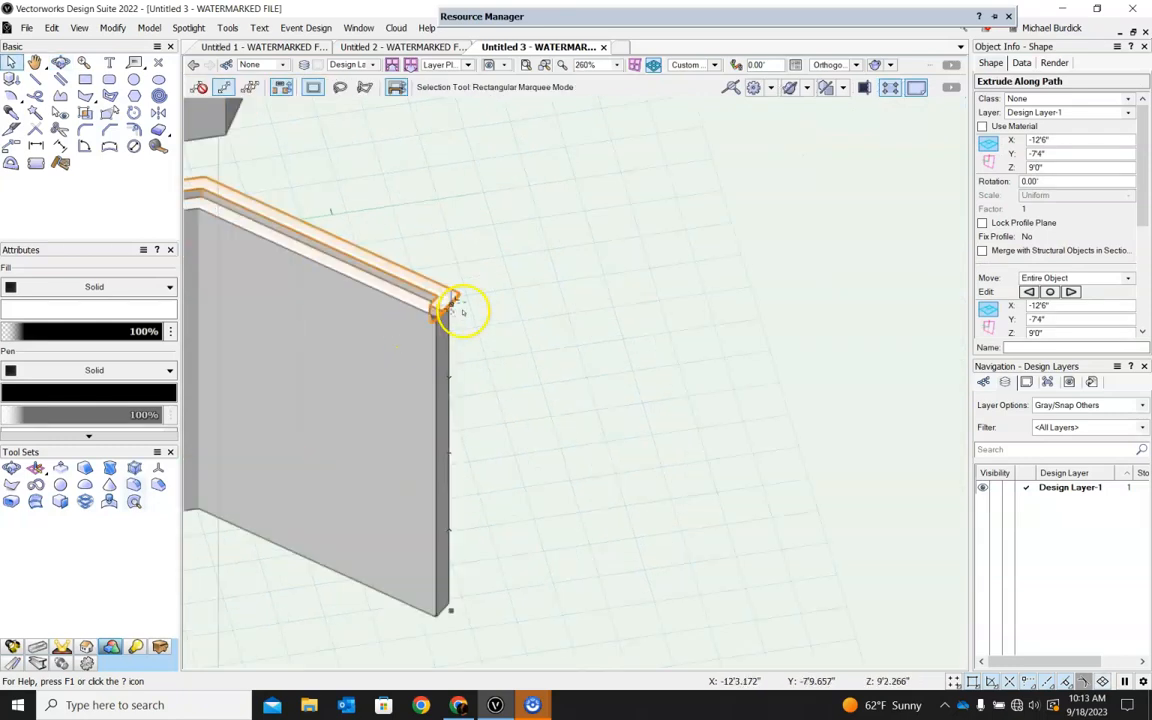
shift+middle_drag(487, 419, 535, 345)
scroll(535, 345, down, 3)
scroll(519, 318, up, 3)
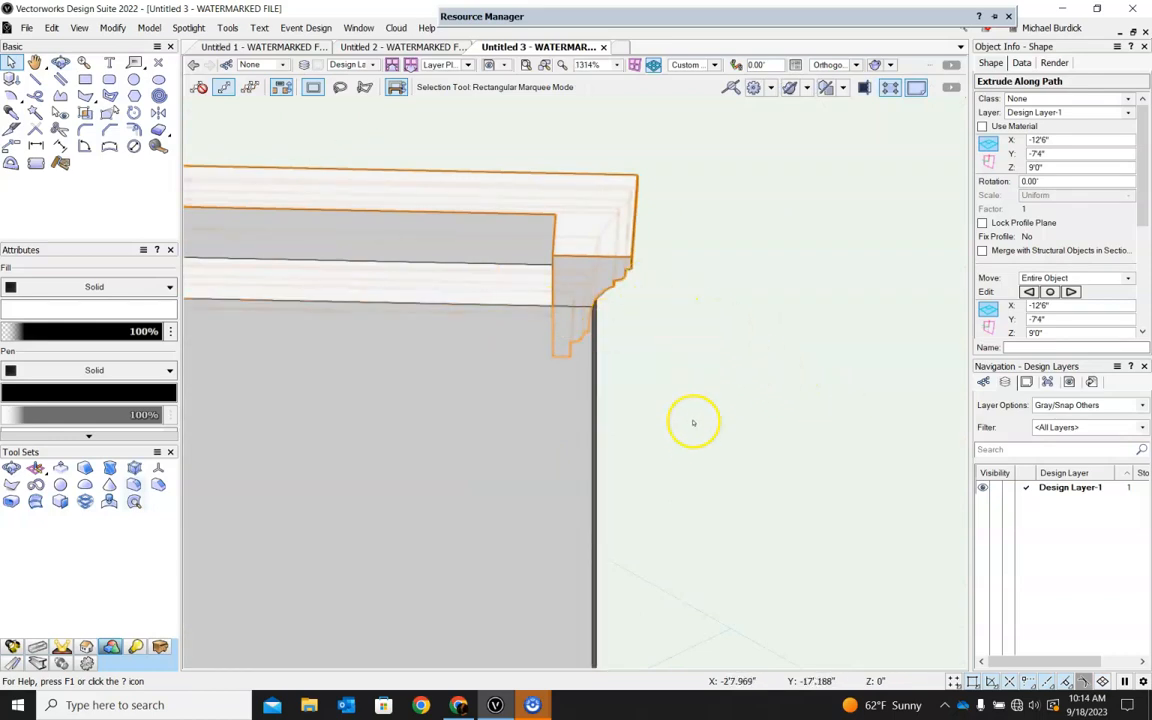
mouse_move(693, 455)
shift+middle_down()
mouse_move(622, 373)
mouse_move(457, 369)
mouse_move(553, 347)
mouse_move(643, 367)
shift+middle_up()
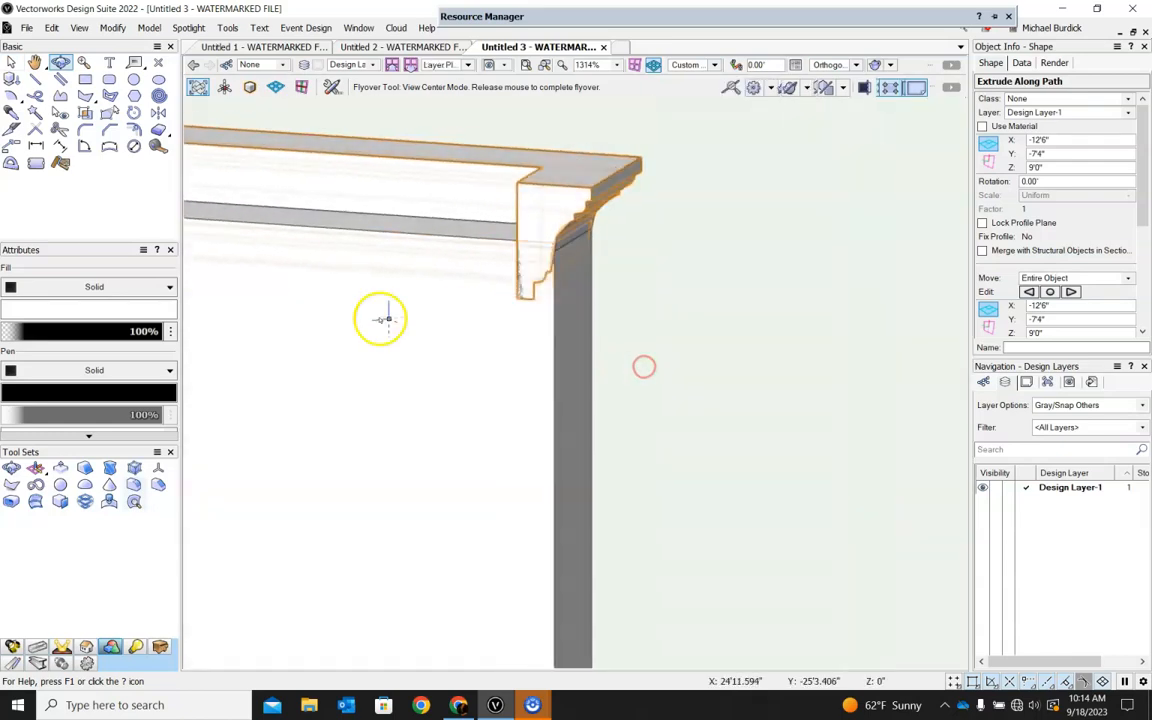
shift+middle_drag(385, 319, 592, 177)
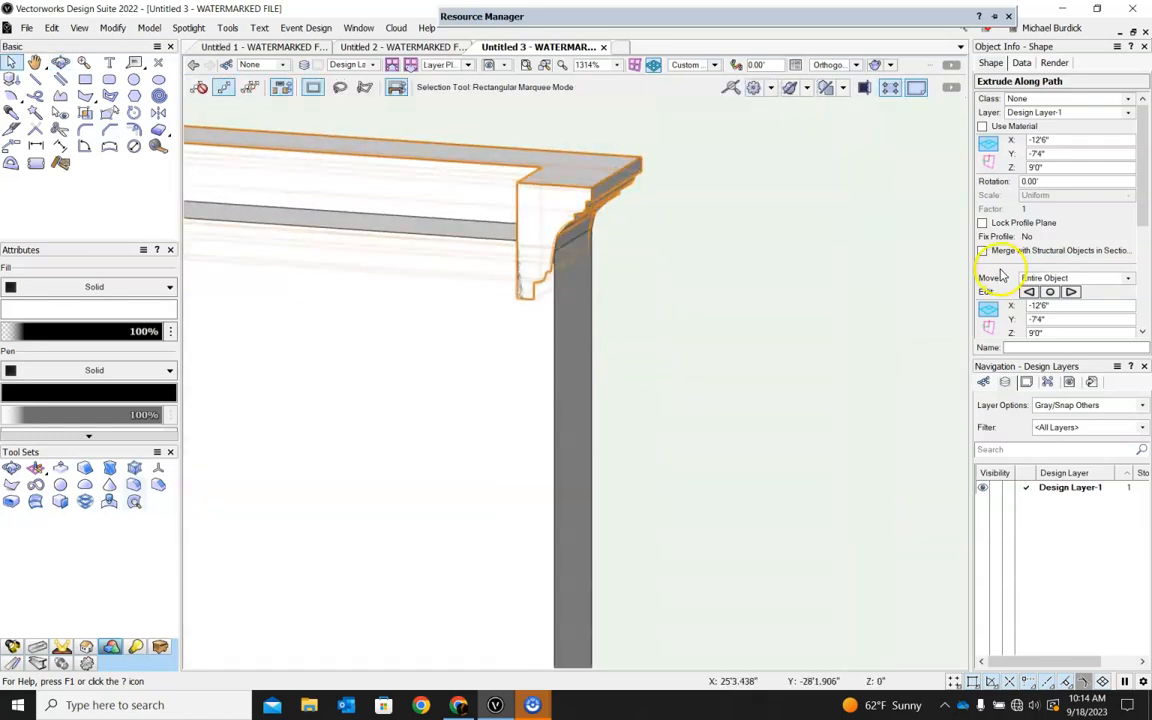
Edit the molding's profile, moving its upper-left corner onto the origin at X 0", Y 0", and exit the profile.
double_click(566, 188)
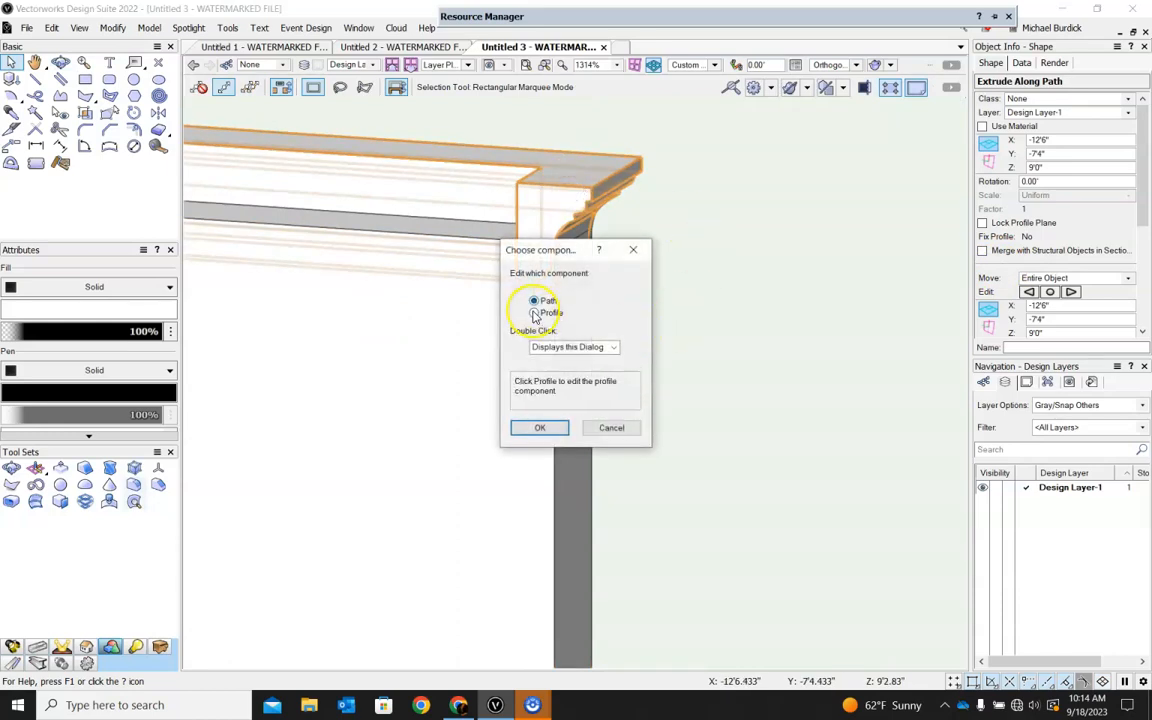
click(544, 440)
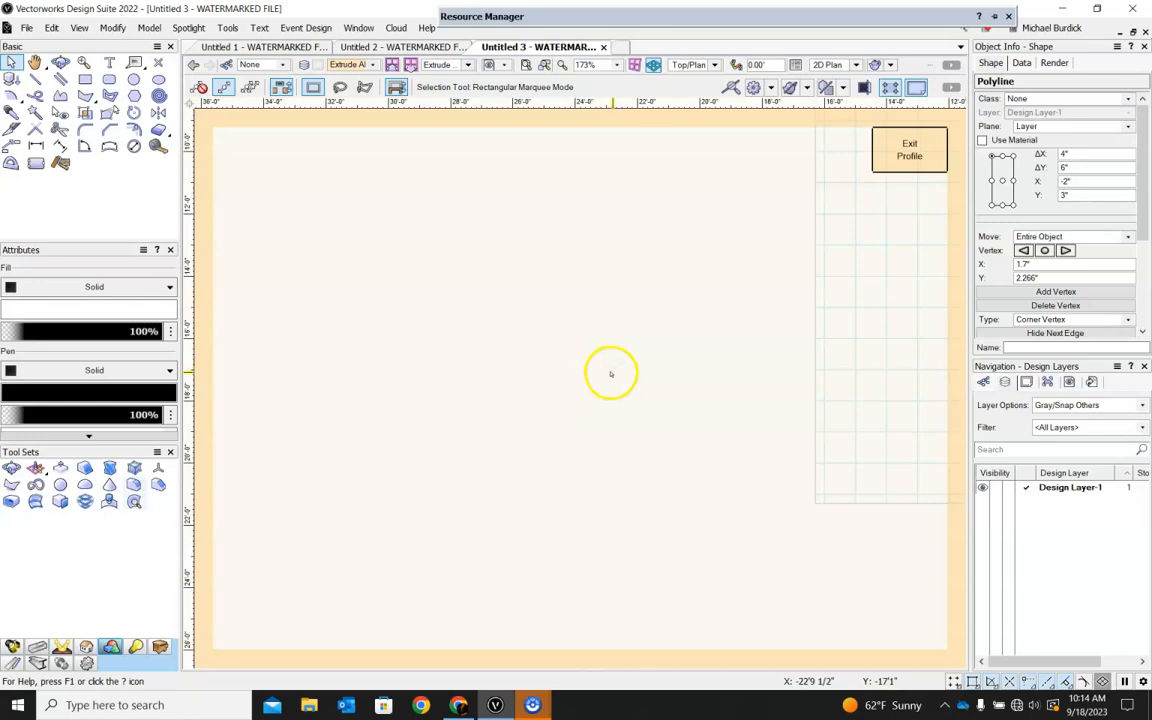
scroll(533, 404, up, 6)
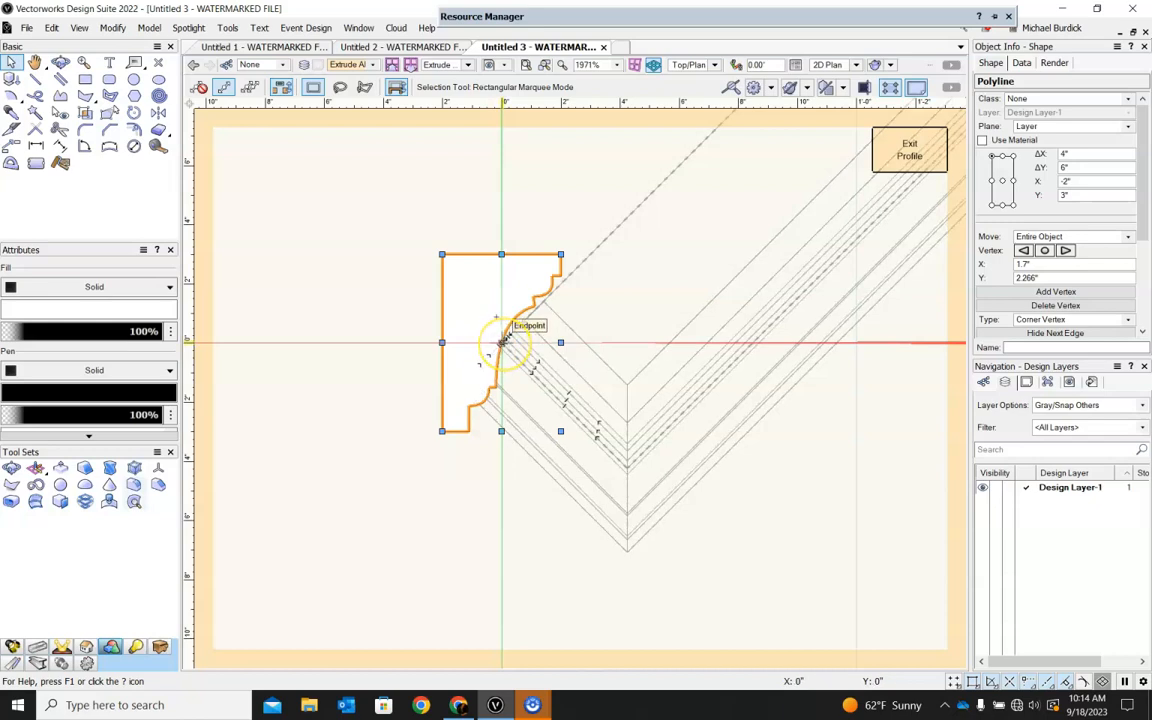
drag(501, 340, 695, 355)
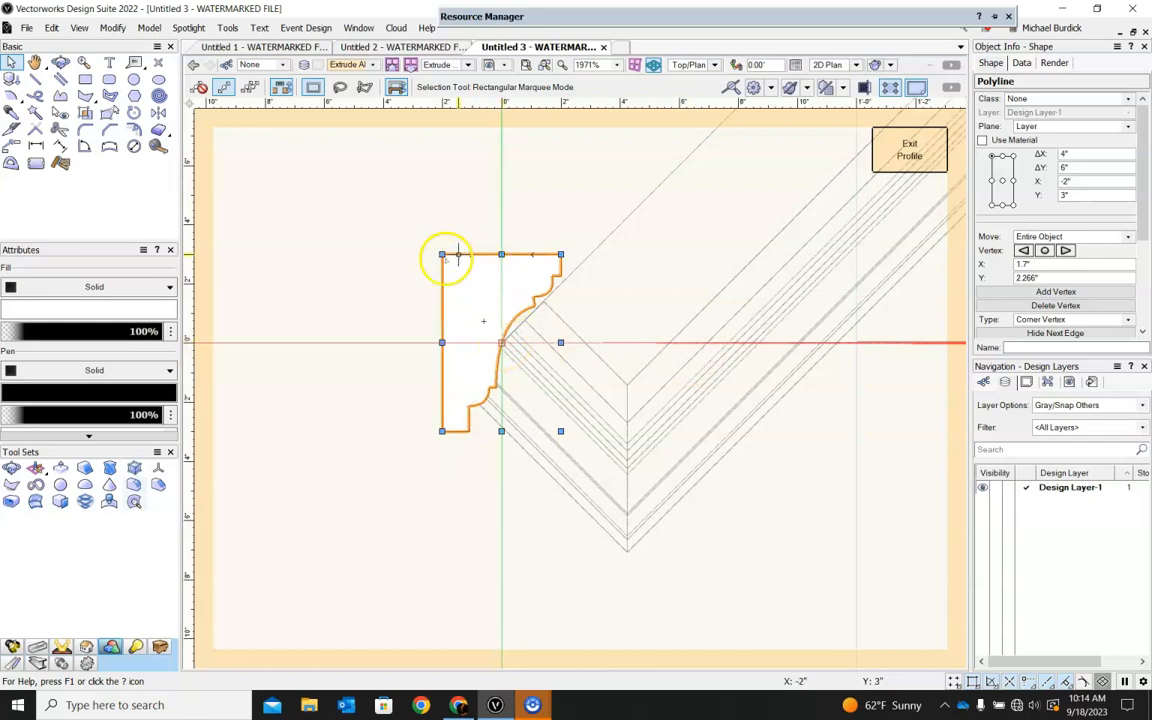
drag(441, 254, 502, 343)
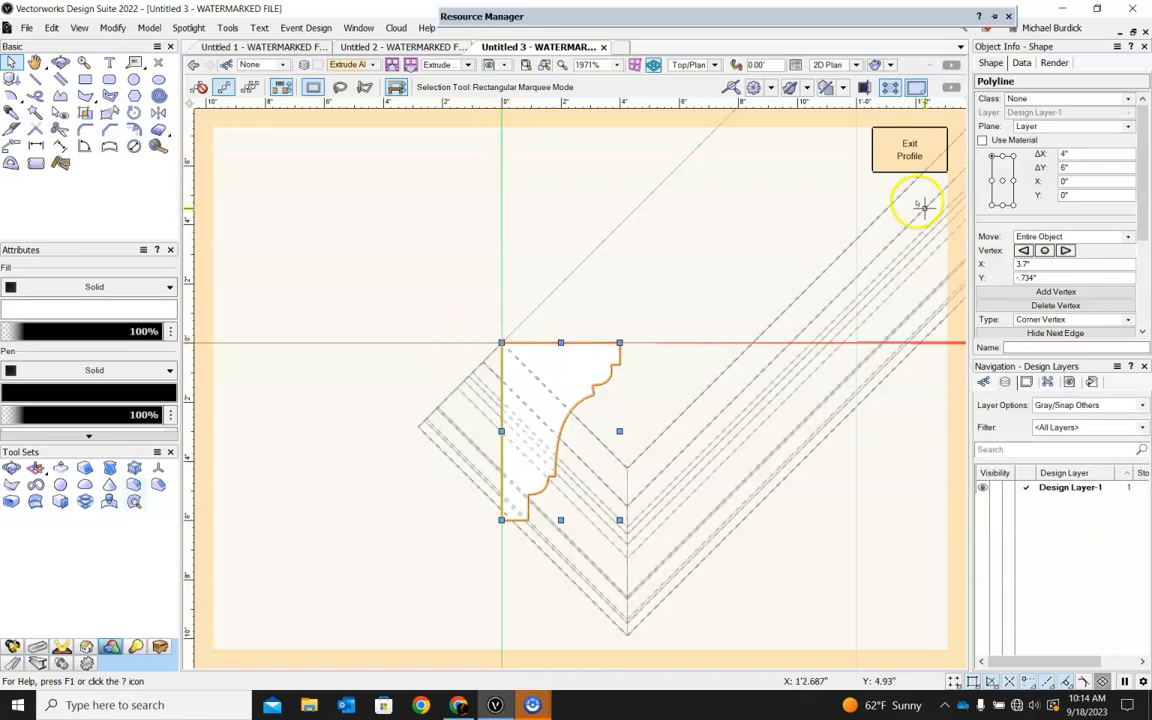
click(910, 150)
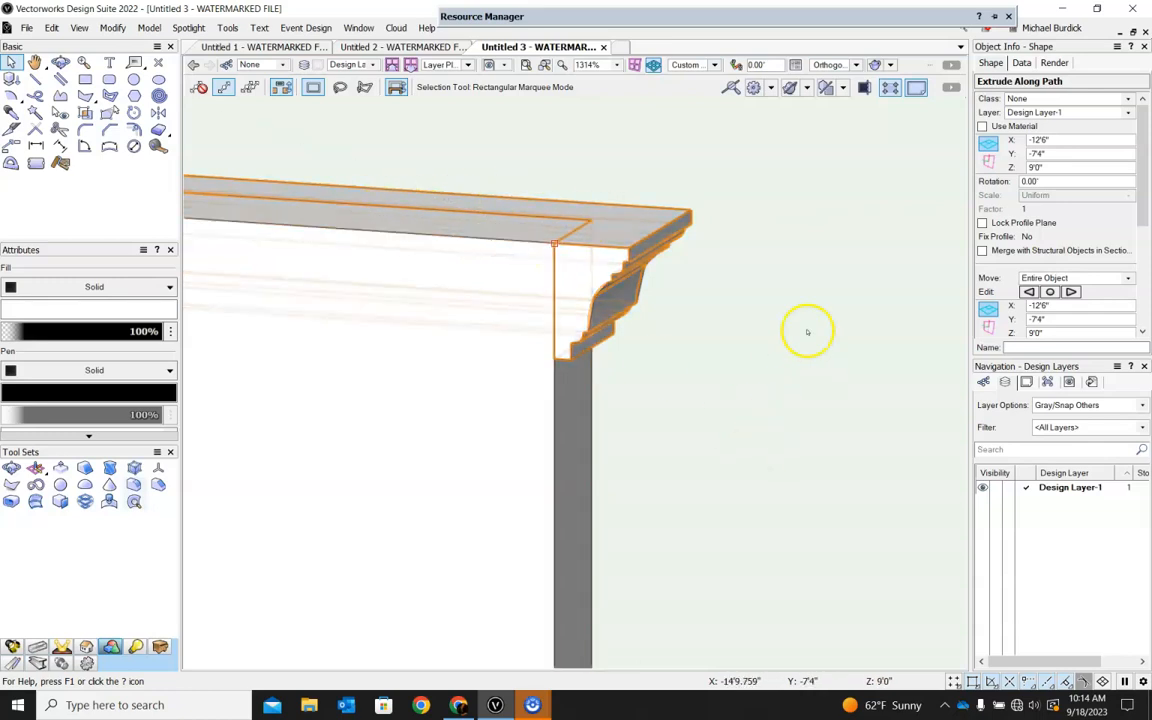
Inspect the repositioned crown molding along the walls, checking its corners and wall ends from different 3D angles.
ctrl+middle_drag(850, 300, 352, 357)
scroll(351, 348, down, 3)
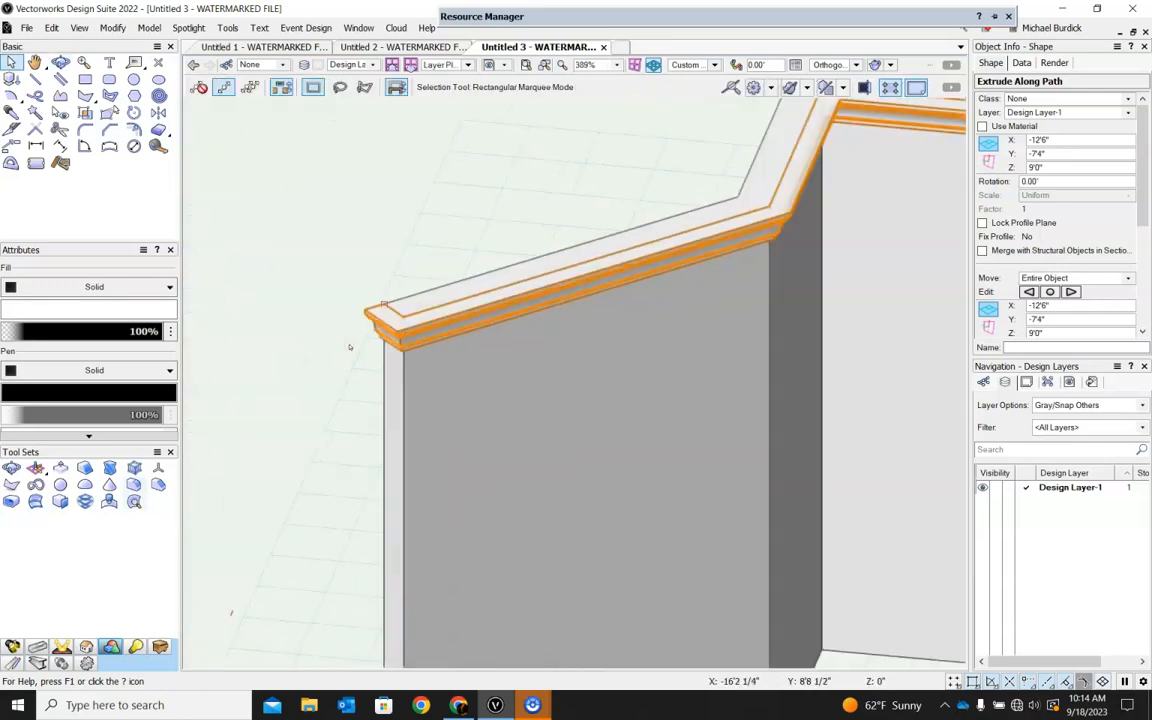
scroll(378, 303, down, 3)
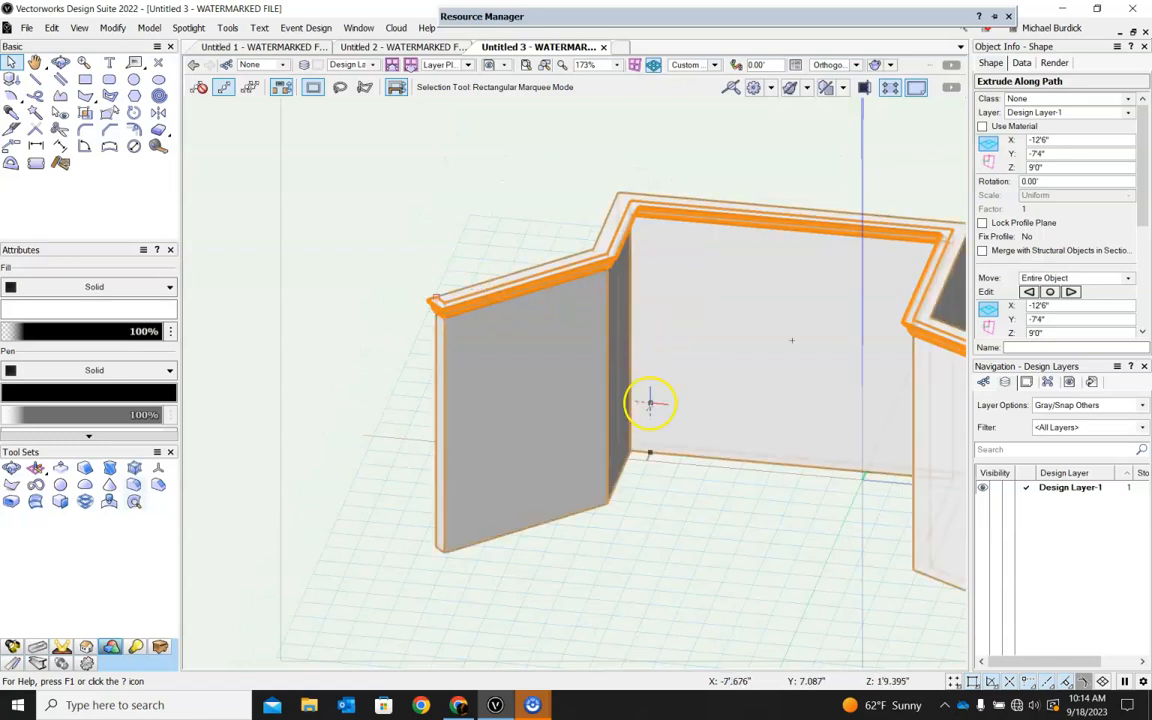
ctrl+middle_drag(666, 491, 679, 387)
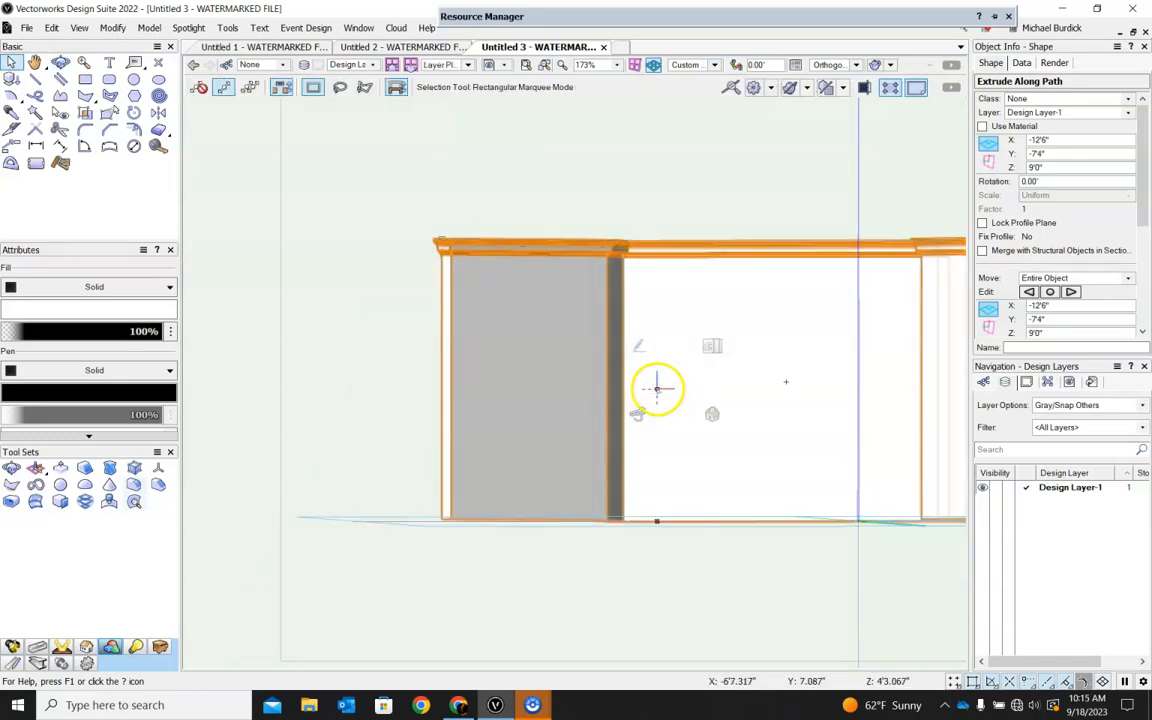
ctrl+middle_drag(470, 257, 362, 324)
click(355, 314)
ctrl+middle_drag(664, 552, 792, 380)
scroll(391, 259, up, 4)
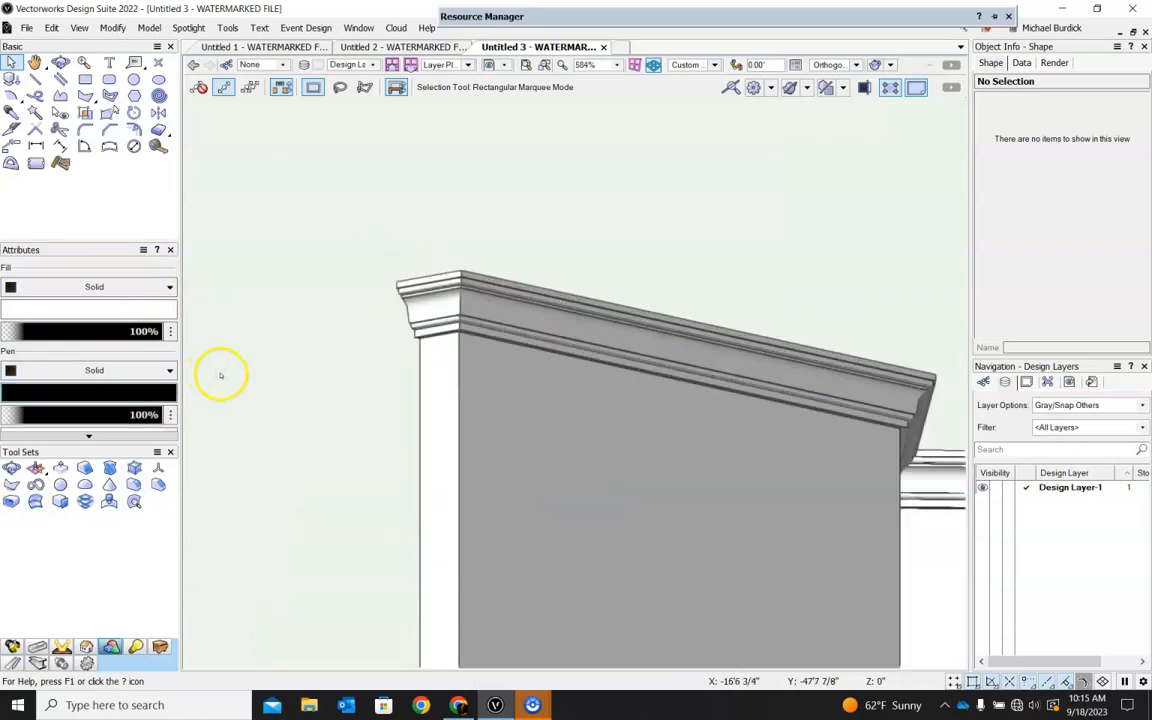
click(431, 285)
scroll(509, 235, down, 2)
ctrl+middle_drag(742, 194, 735, 306)
scroll(391, 252, down, 3)
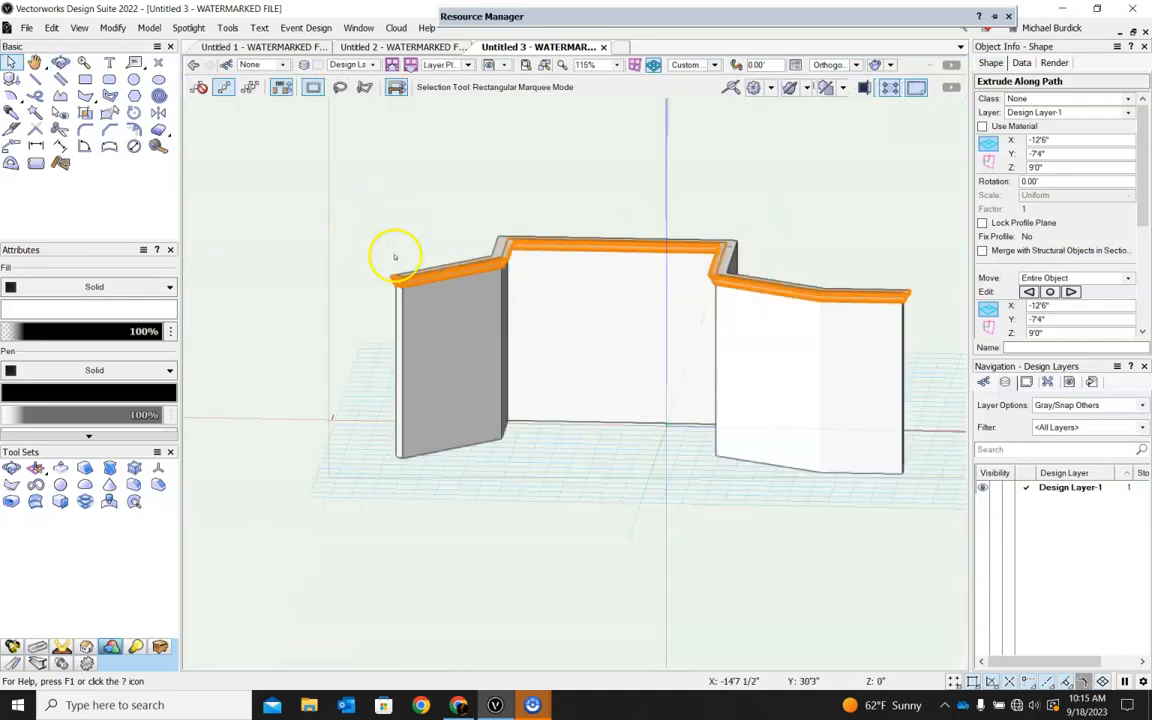
scroll(438, 300, up, 1)
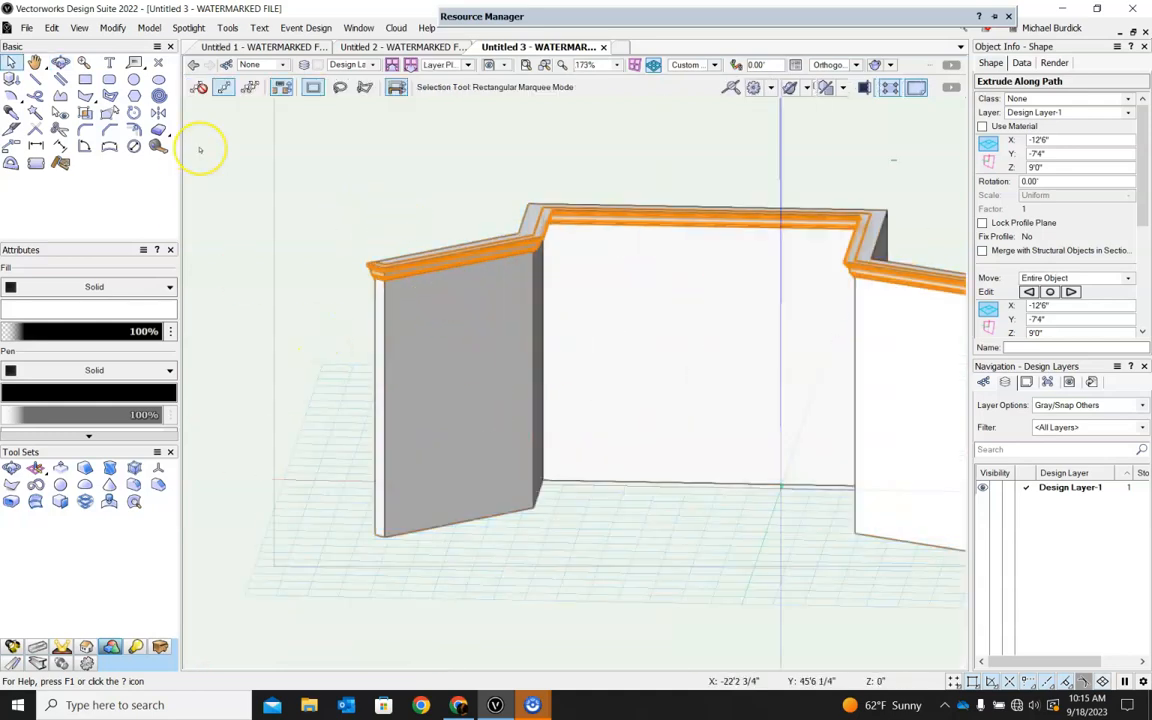
click(27, 28)
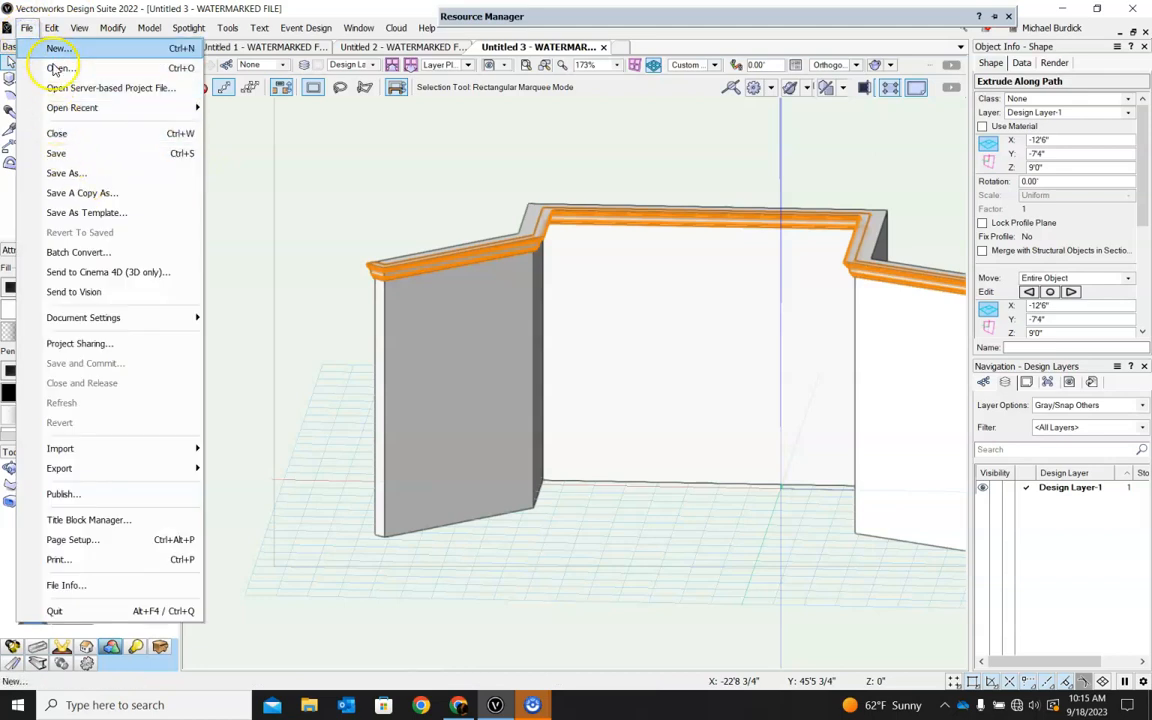
mouse_move(51, 28)
click(86, 200)
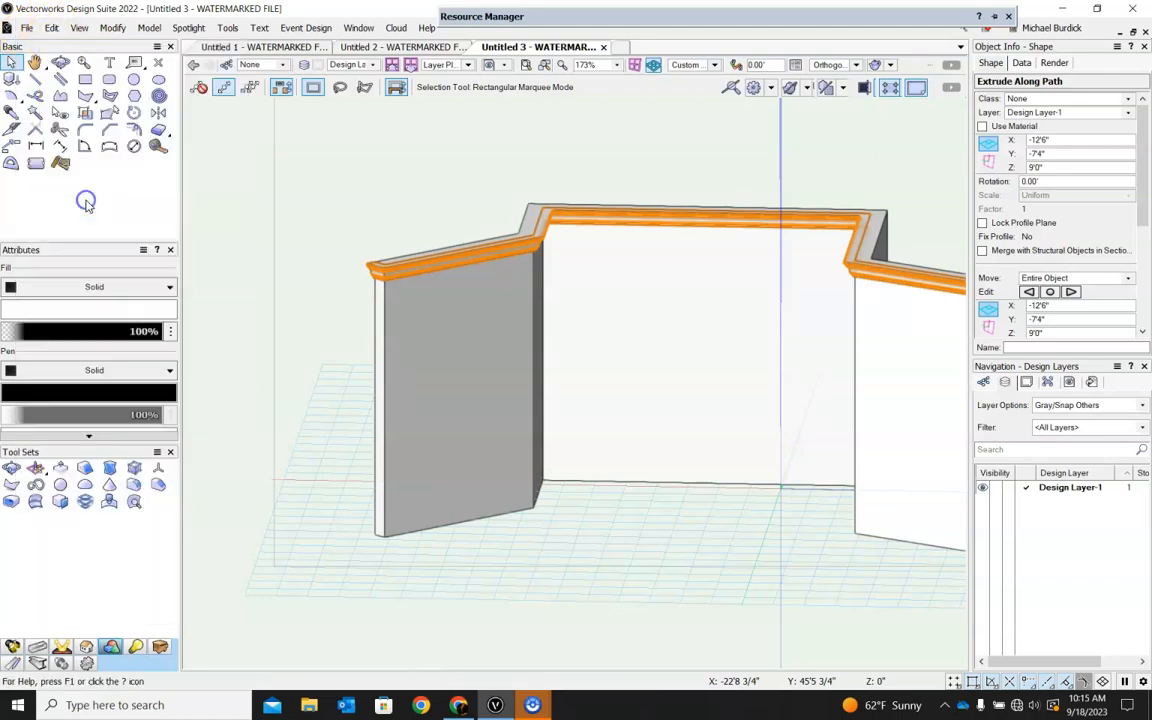
Duplicate the crown molding in the Front view, placing the copy straight below the original at a height of about 3'2".
scroll(400, 280, up, 4)
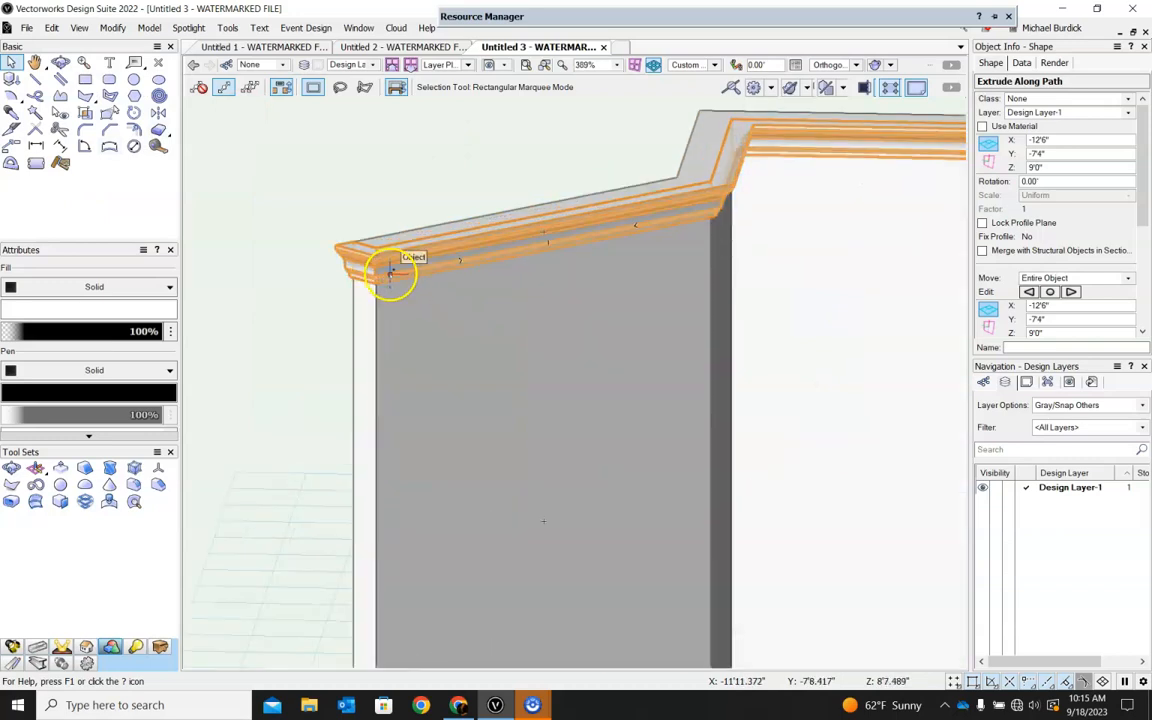
click(263, 171)
click(366, 265)
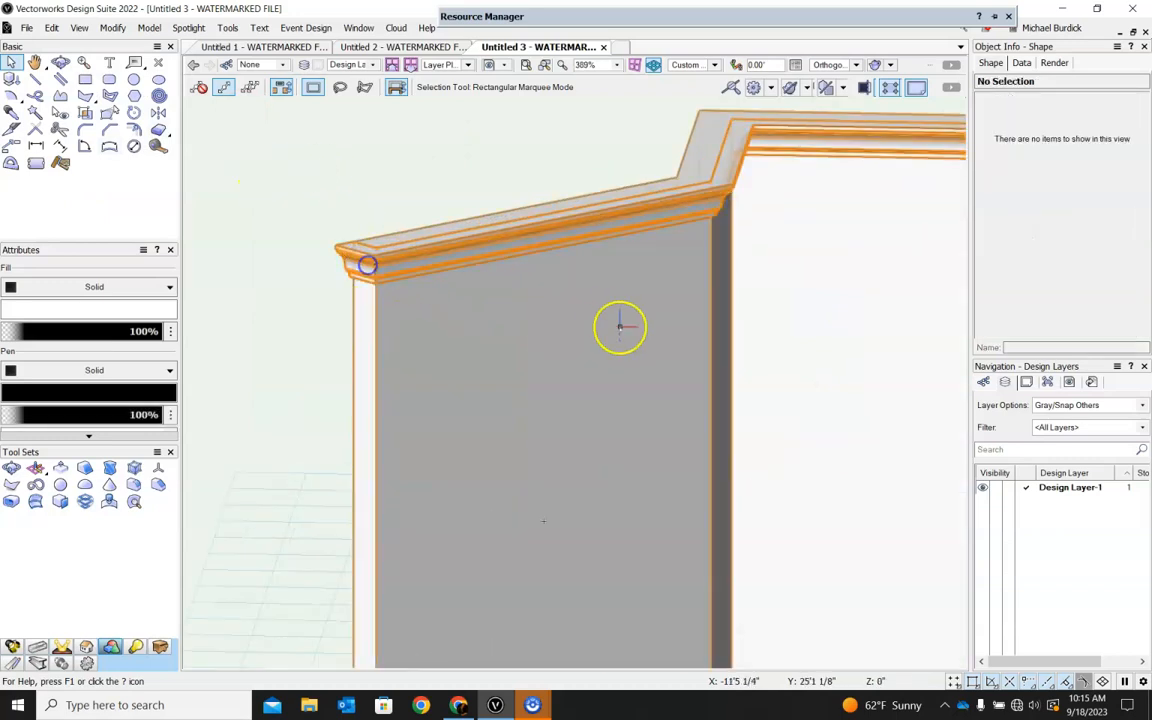
click(714, 64)
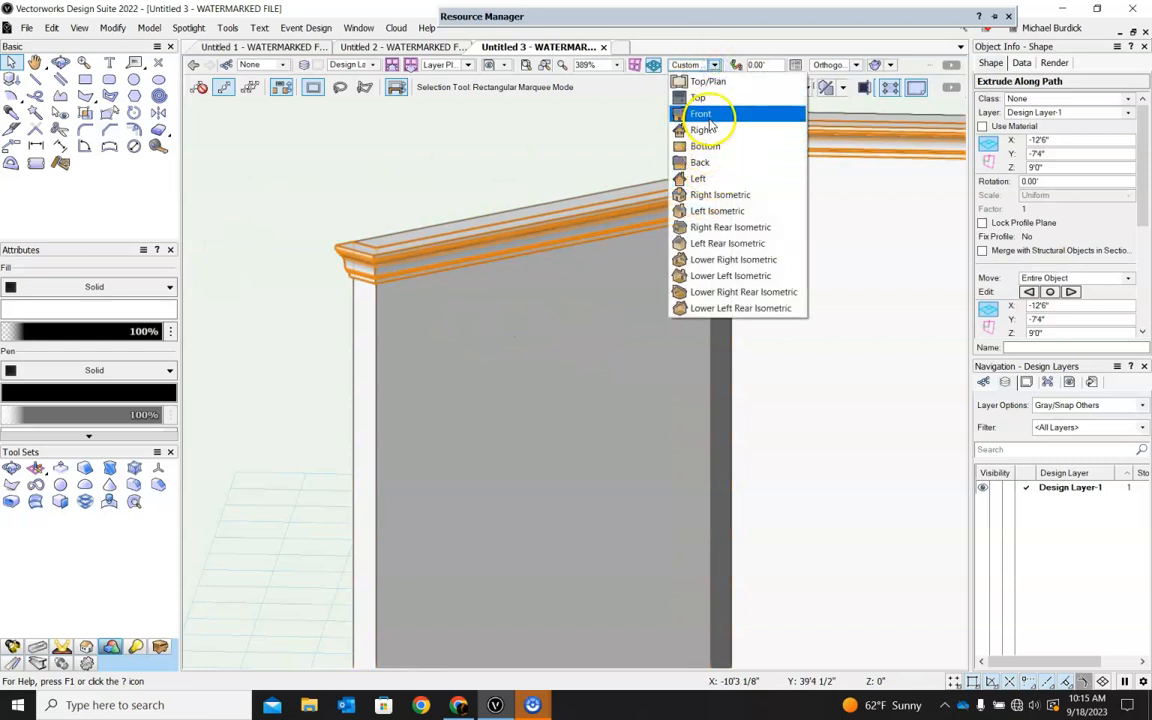
click(702, 113)
drag(502, 232, 510, 353)
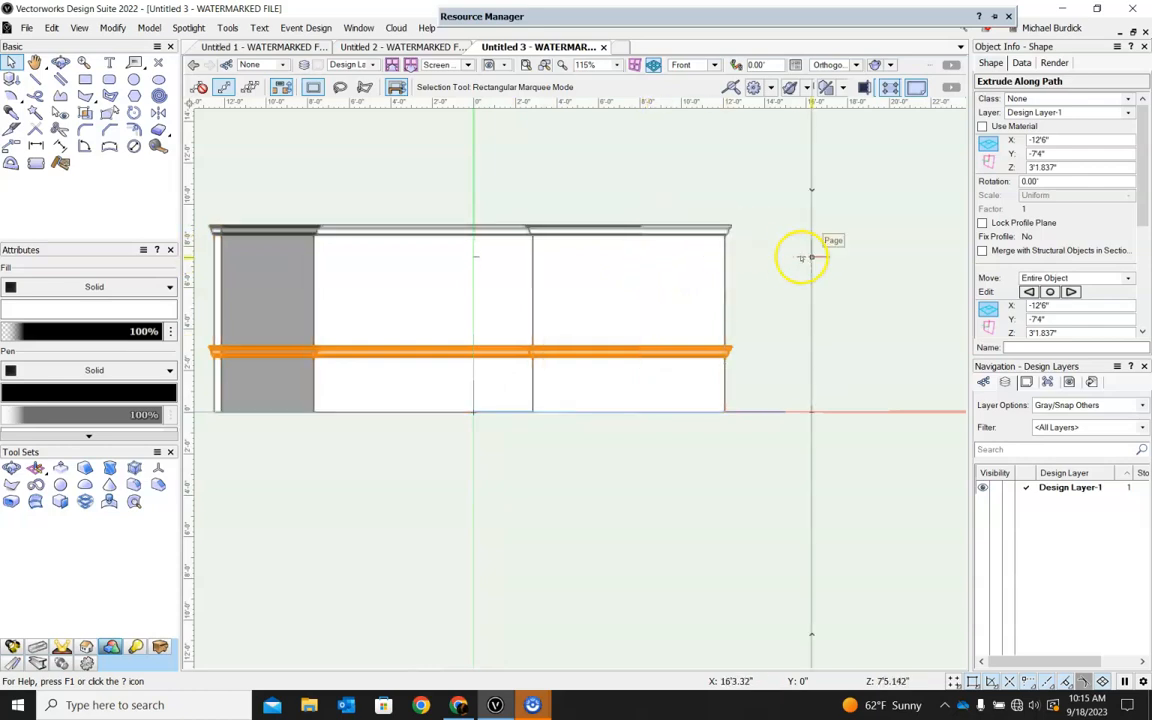
click(568, 457)
Open the profile component of the lower molding copy for editing.
shift+middle_drag(784, 329, 411, 450)
key(x)
click(450, 430)
scroll(458, 393, up, 10)
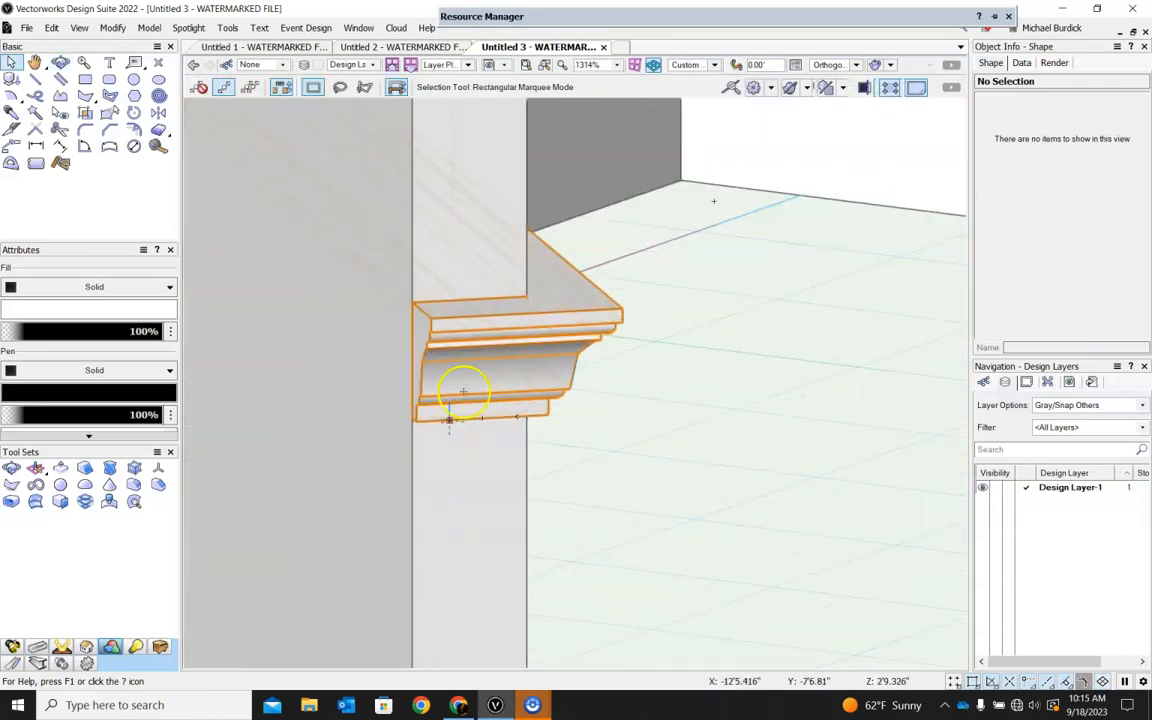
double_click(555, 372)
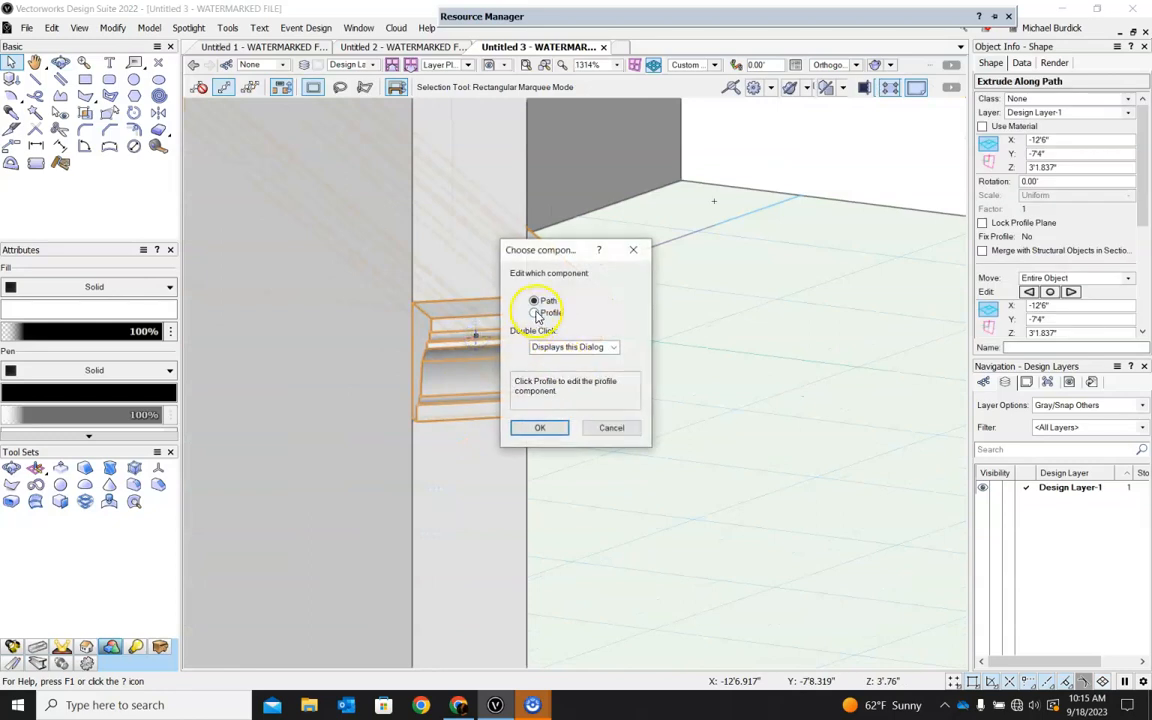
click(524, 427)
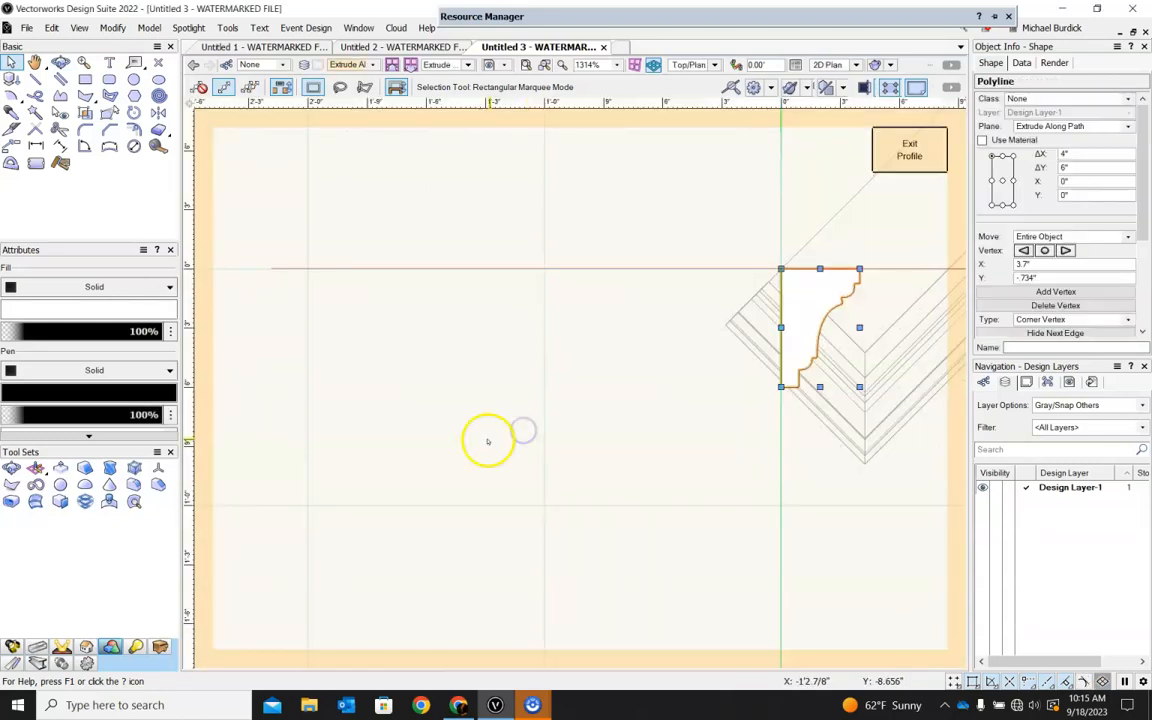
Draw a slim closed polyline with a curved front, about 1.14" wide and 4.6" tall from the origin, and delete the original crown profile.
scroll(760, 310, up, 5)
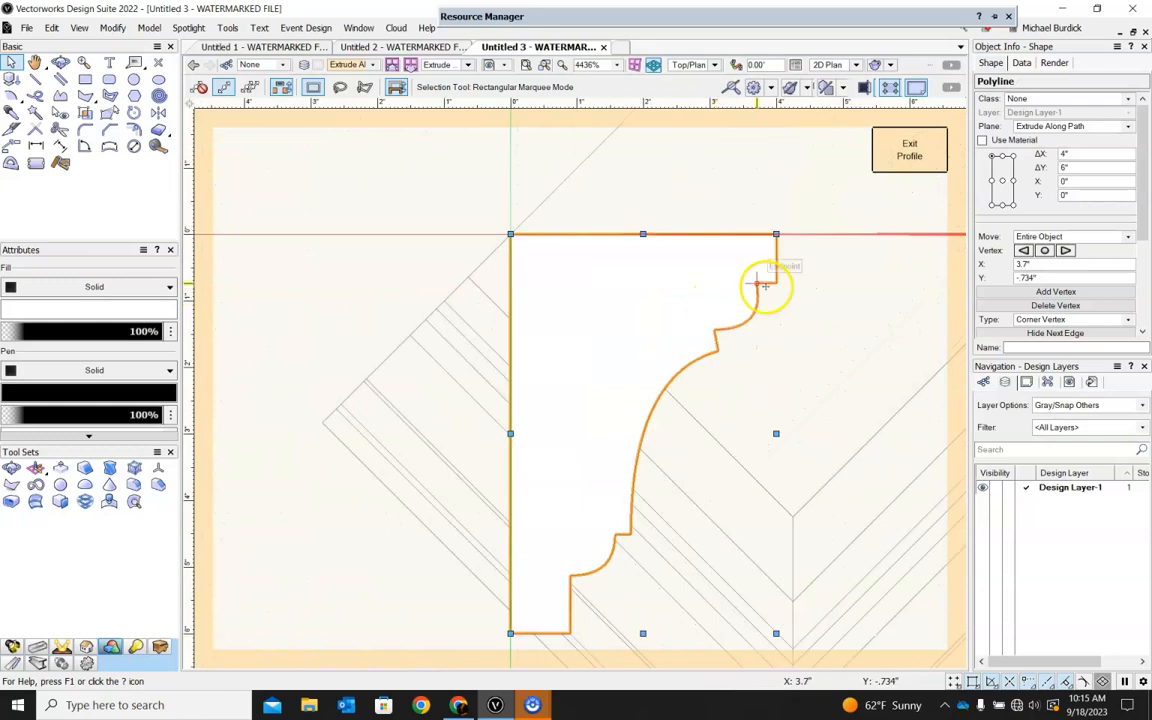
click(60, 95)
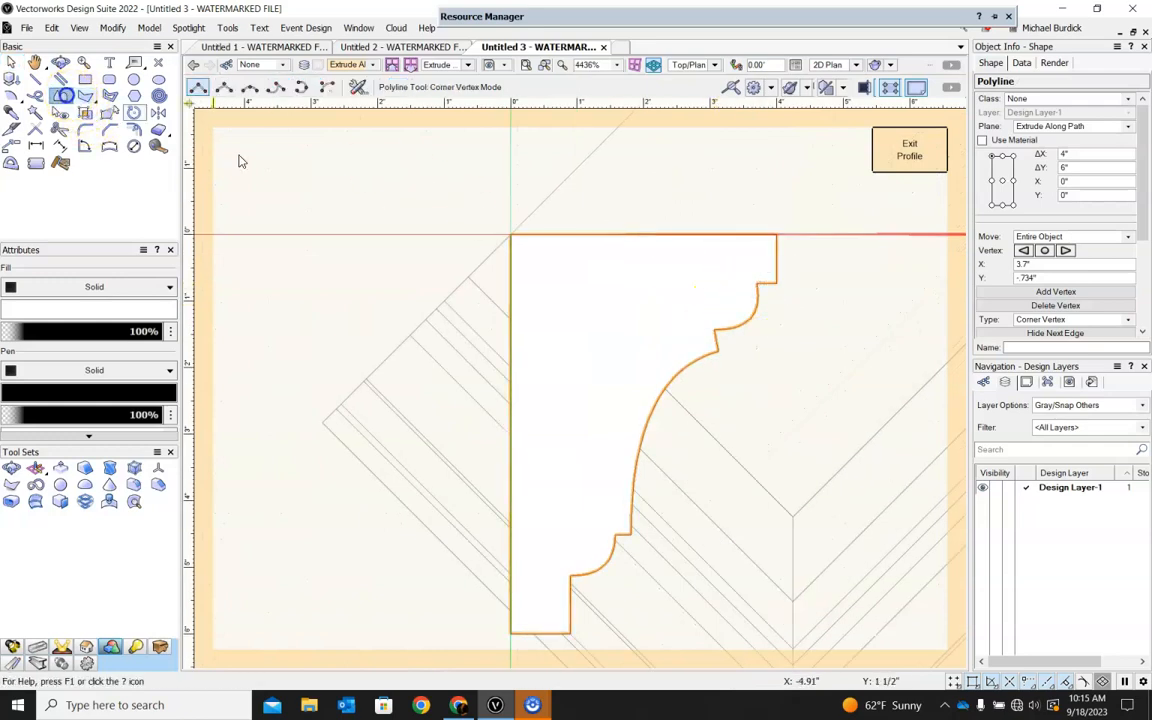
click(543, 235)
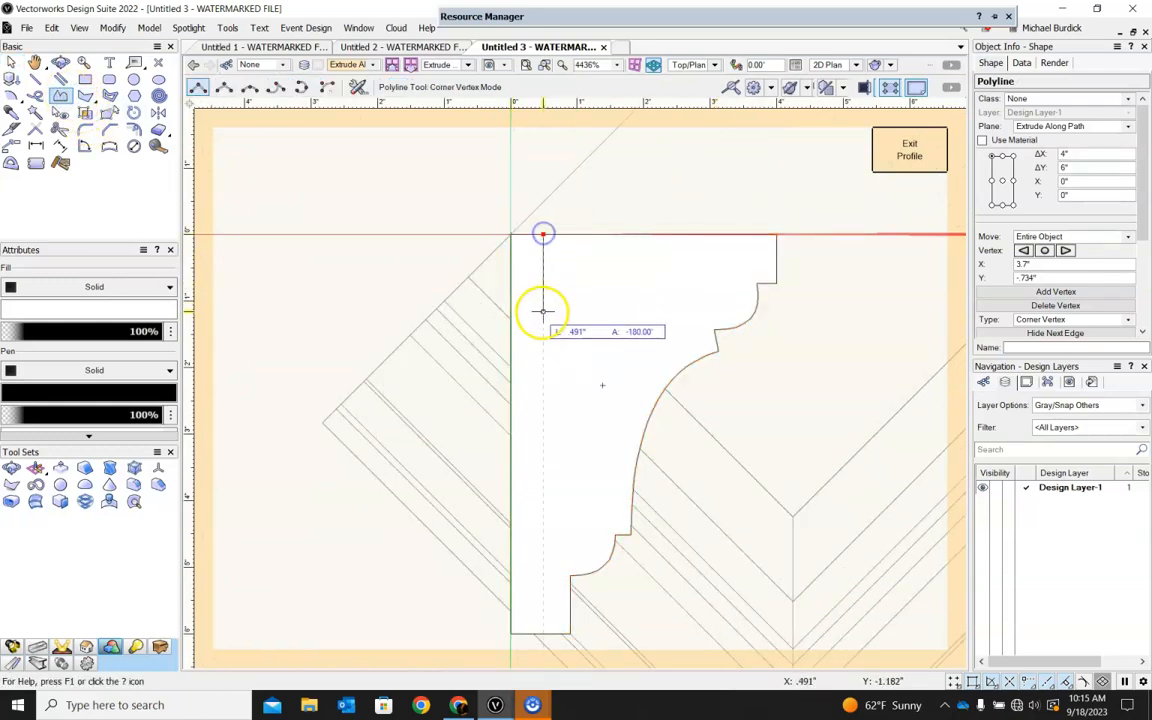
click(543, 316)
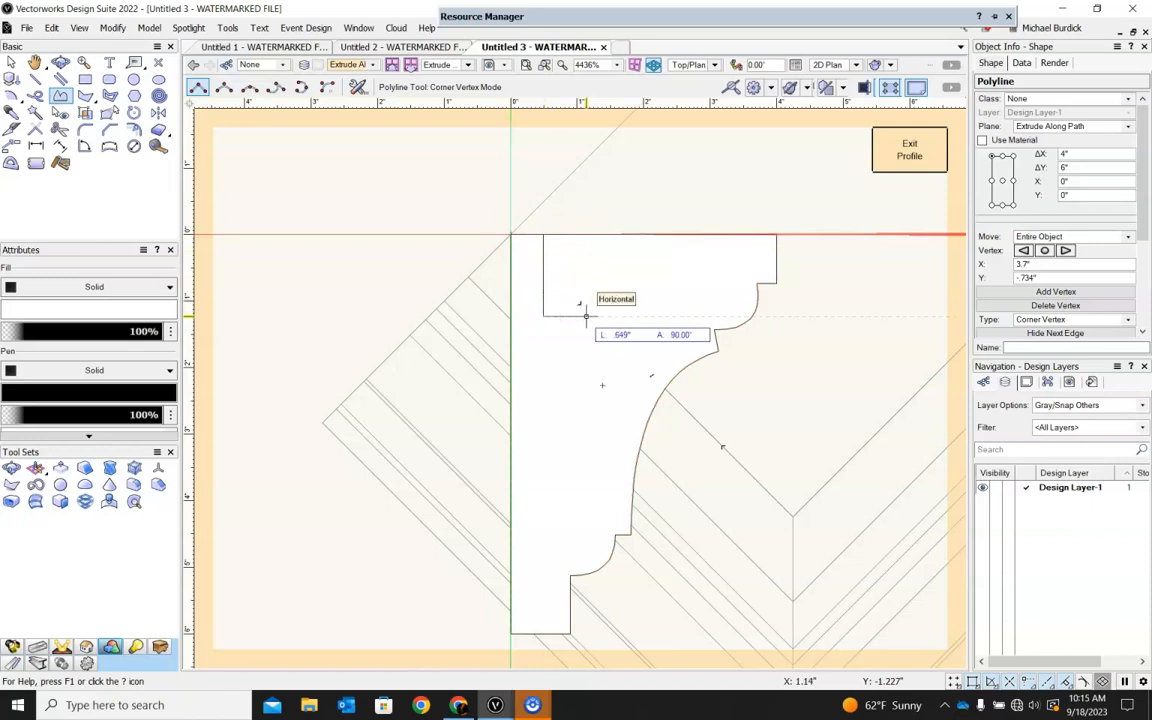
click(586, 316)
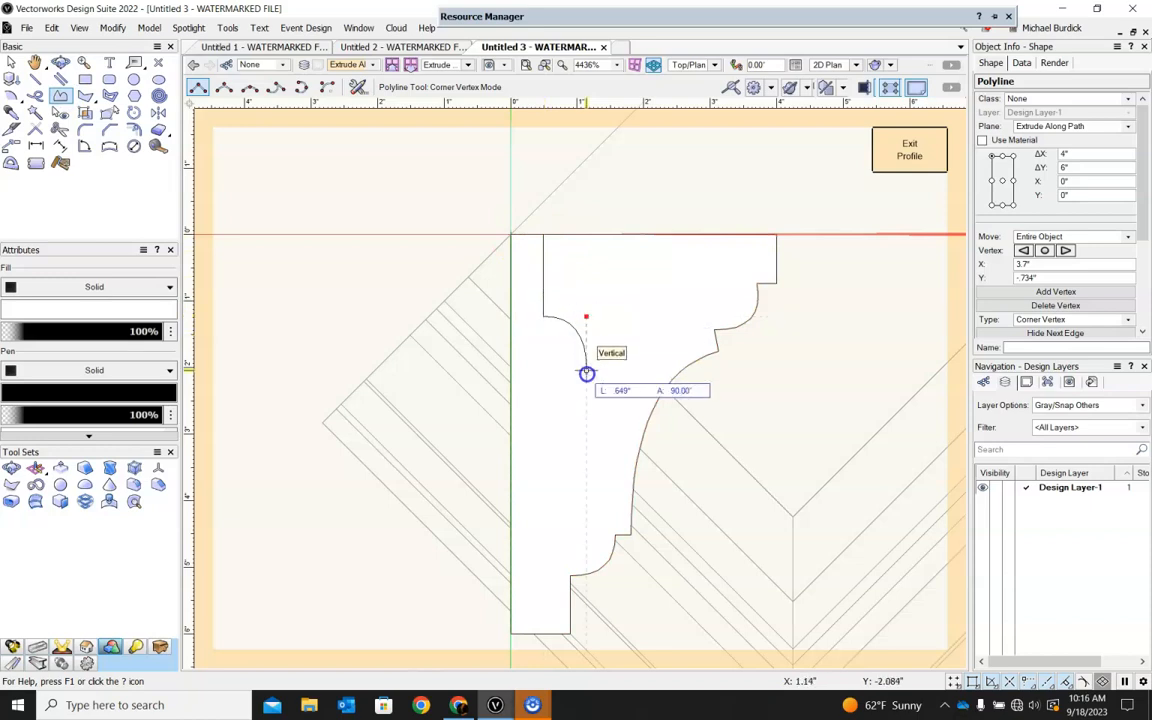
click(585, 455)
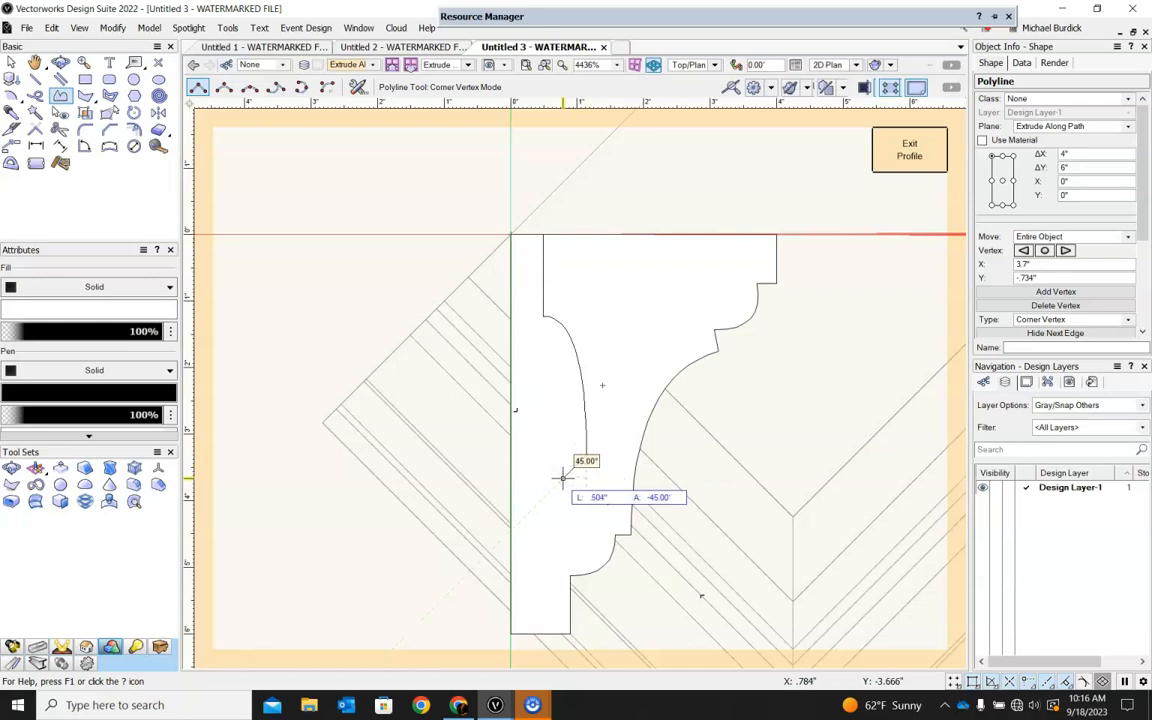
click(560, 468)
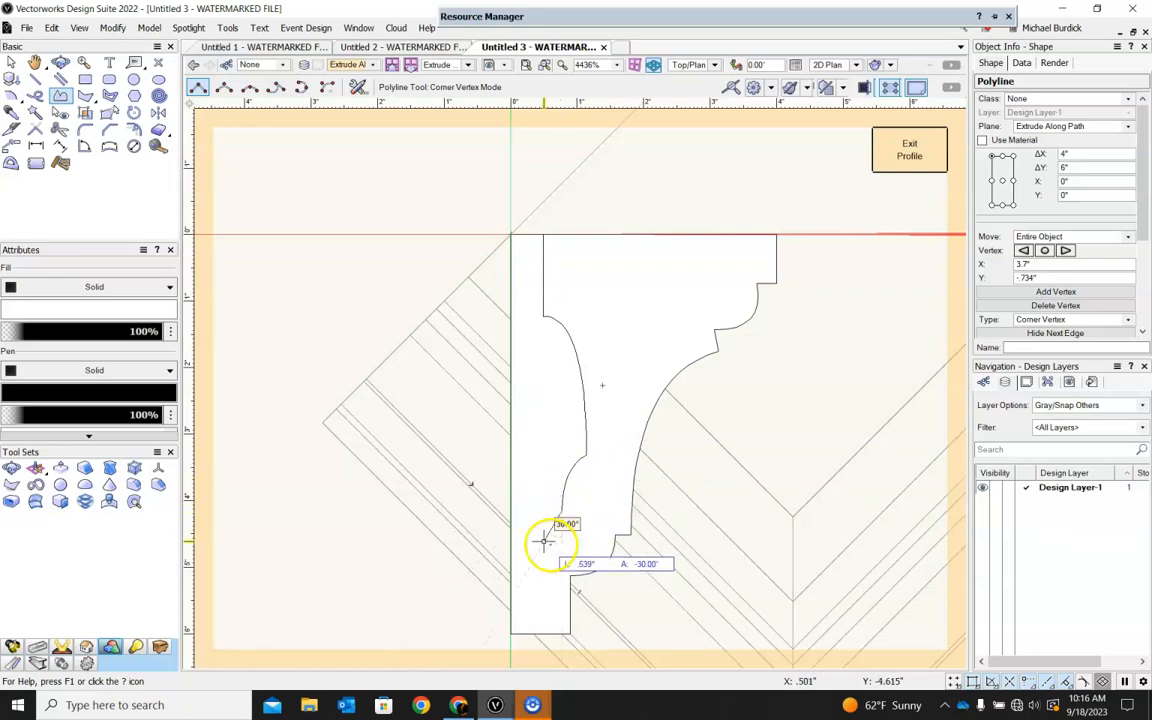
click(546, 540)
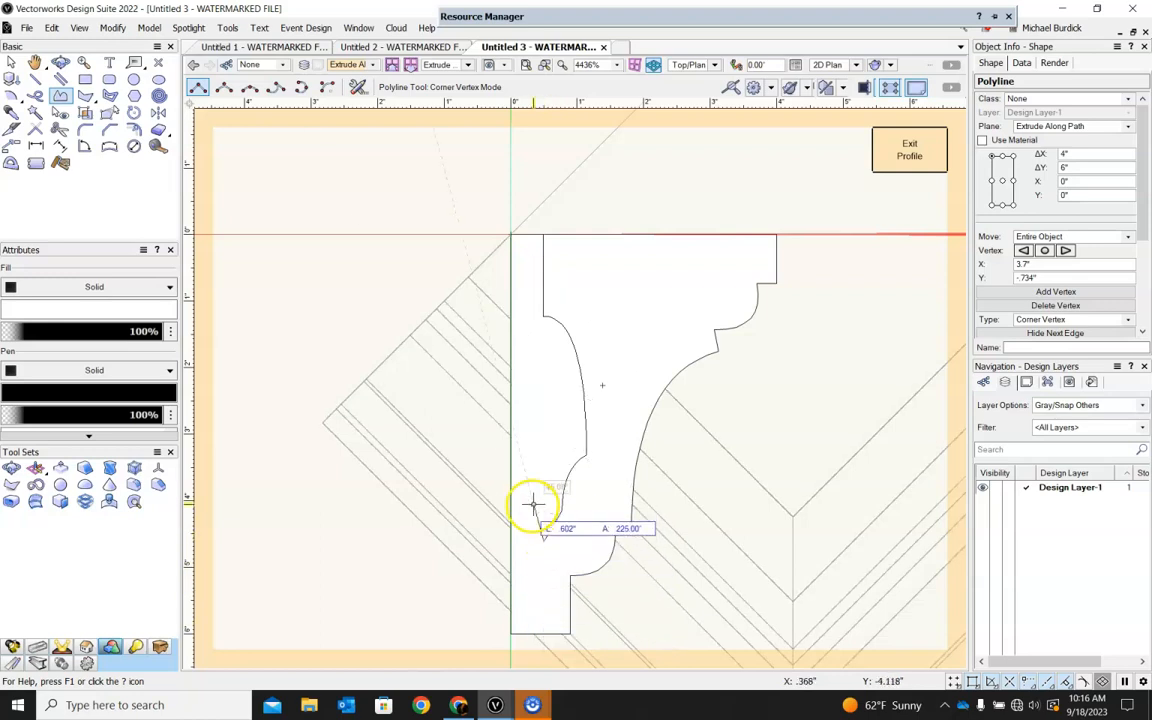
click(511, 533)
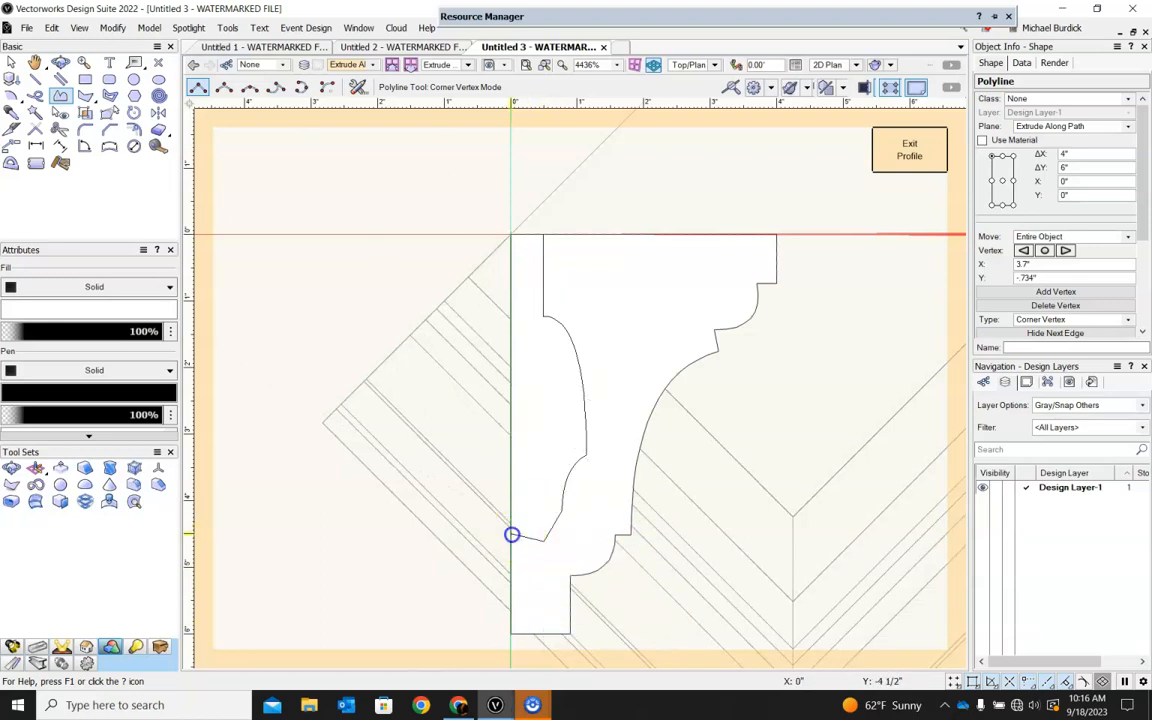
click(508, 241)
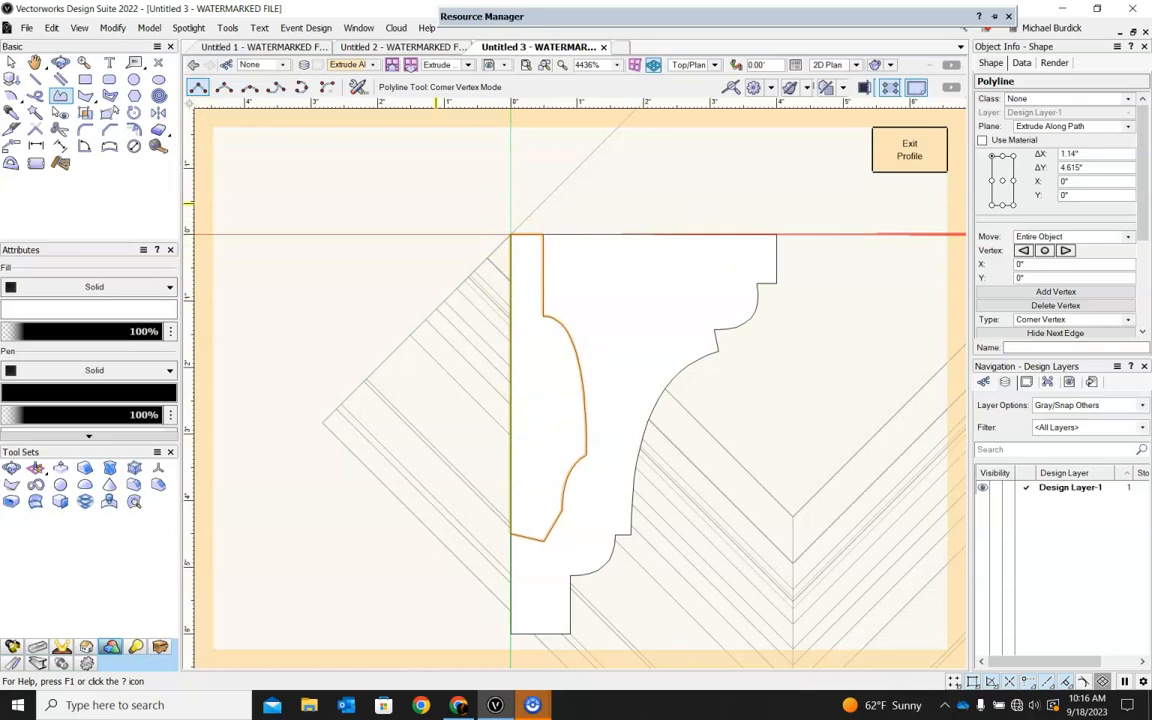
click(11, 63)
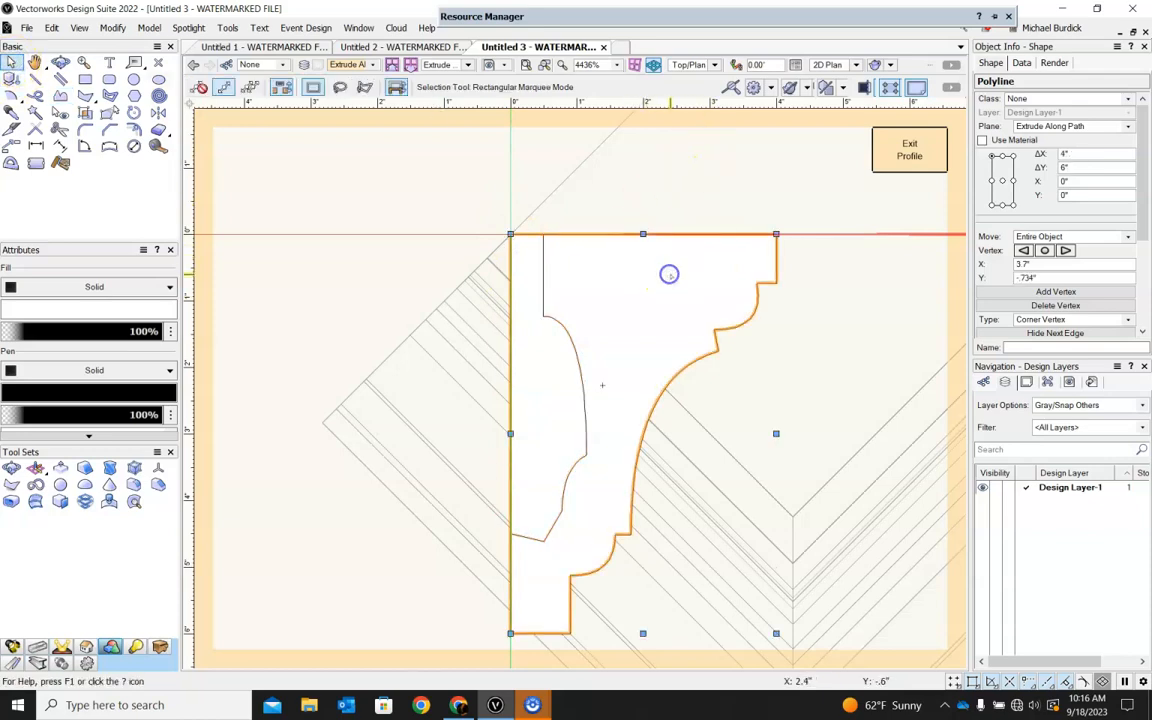
key(Delete)
Reshape the slim profile's vertices, raising its bottom edge to a height of about 3.9" and softening the front curves, and exit the profile.
click(600, 372)
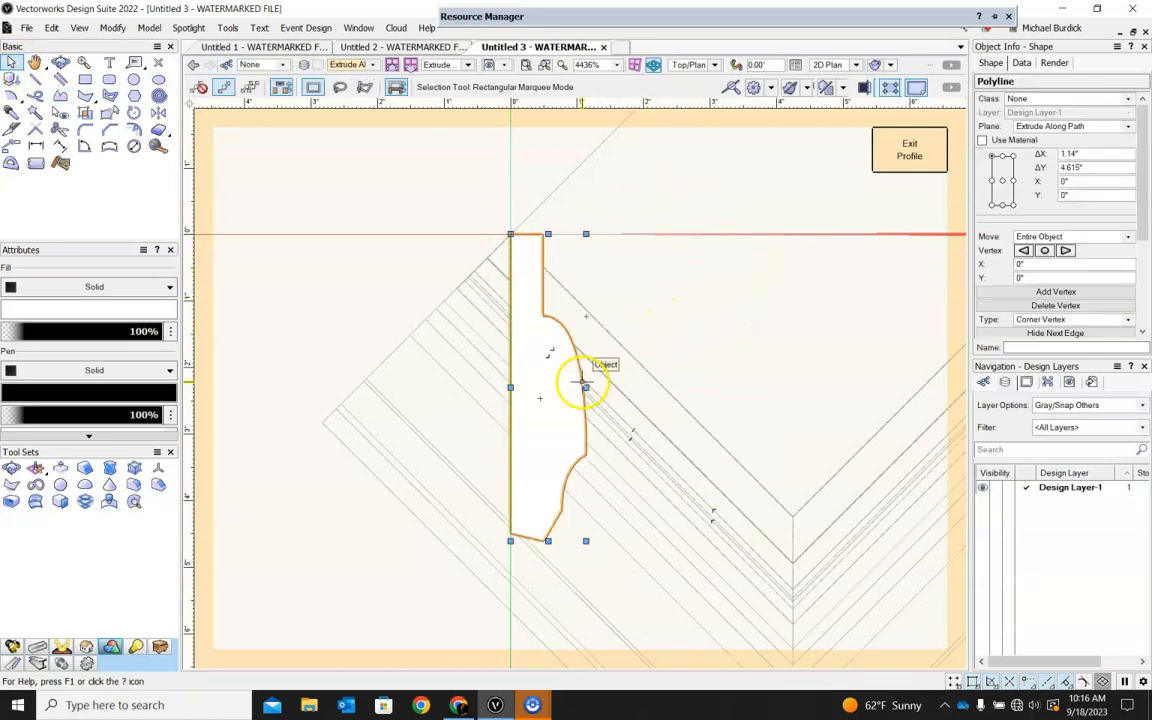
key(shift+r)
drag(544, 541, 543, 491)
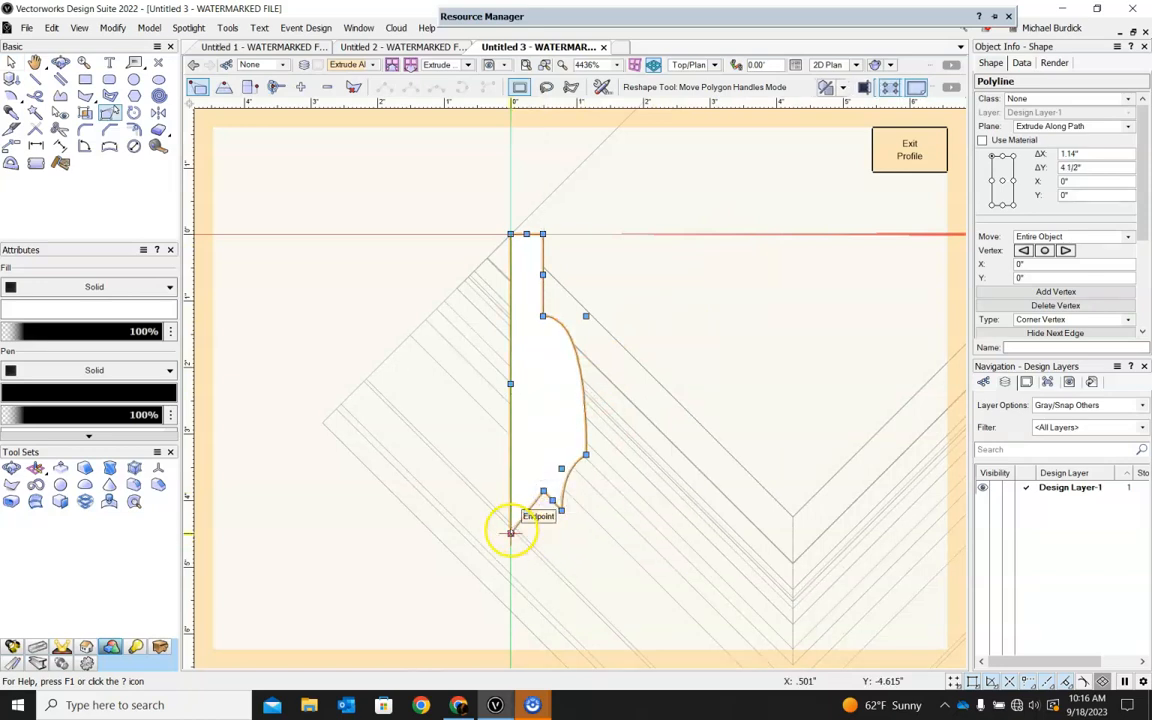
drag(510, 531, 574, 442)
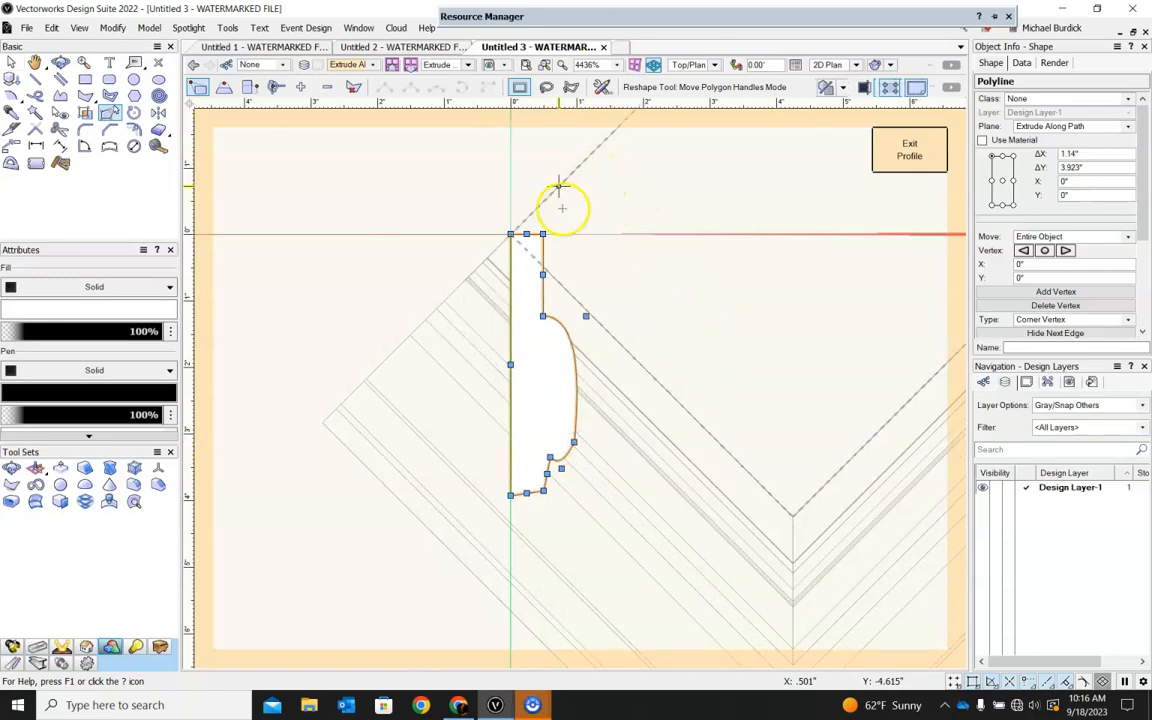
mouse_move(542, 316)
mouse_down()
mouse_move(571, 270)
mouse_move(559, 299)
mouse_up()
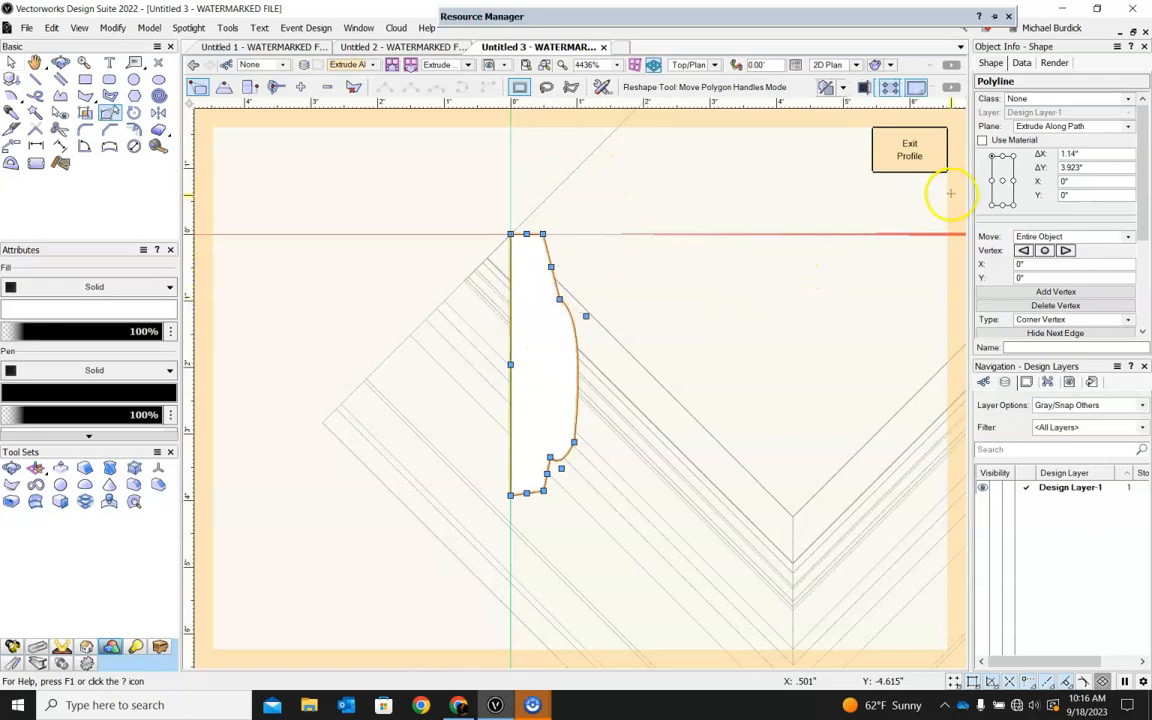
drag(561, 467, 566, 427)
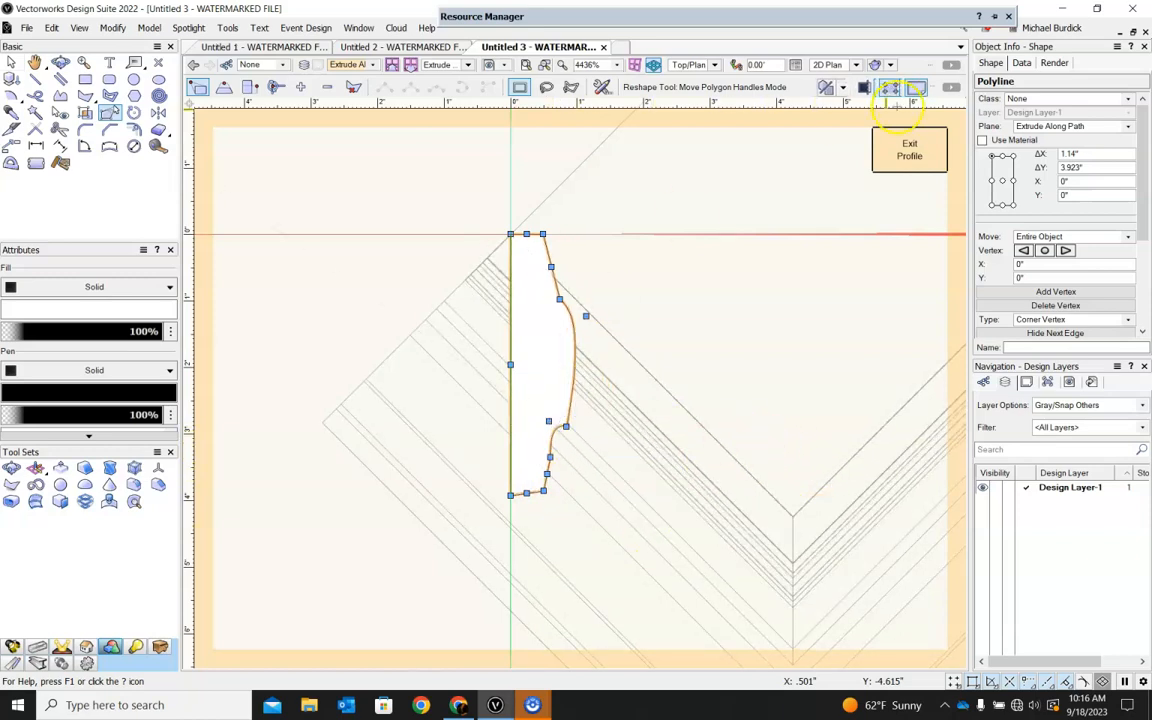
click(909, 150)
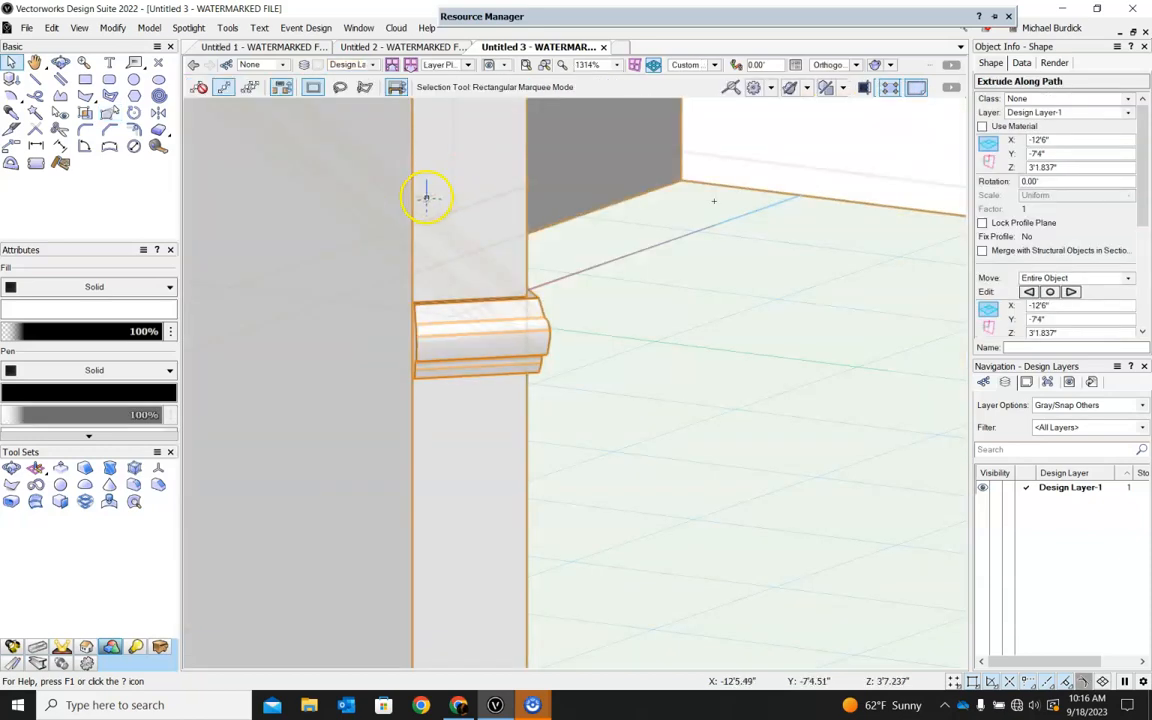
Examine the reshaped lower molding along the walls, checking its run, corners and wall ends from different 3D angles.
scroll(744, 332, down, 1)
ctrl+middle_drag(742, 352, 524, 409)
scroll(524, 409, down, 4)
ctrl+middle_drag(606, 438, 538, 399)
click(443, 470)
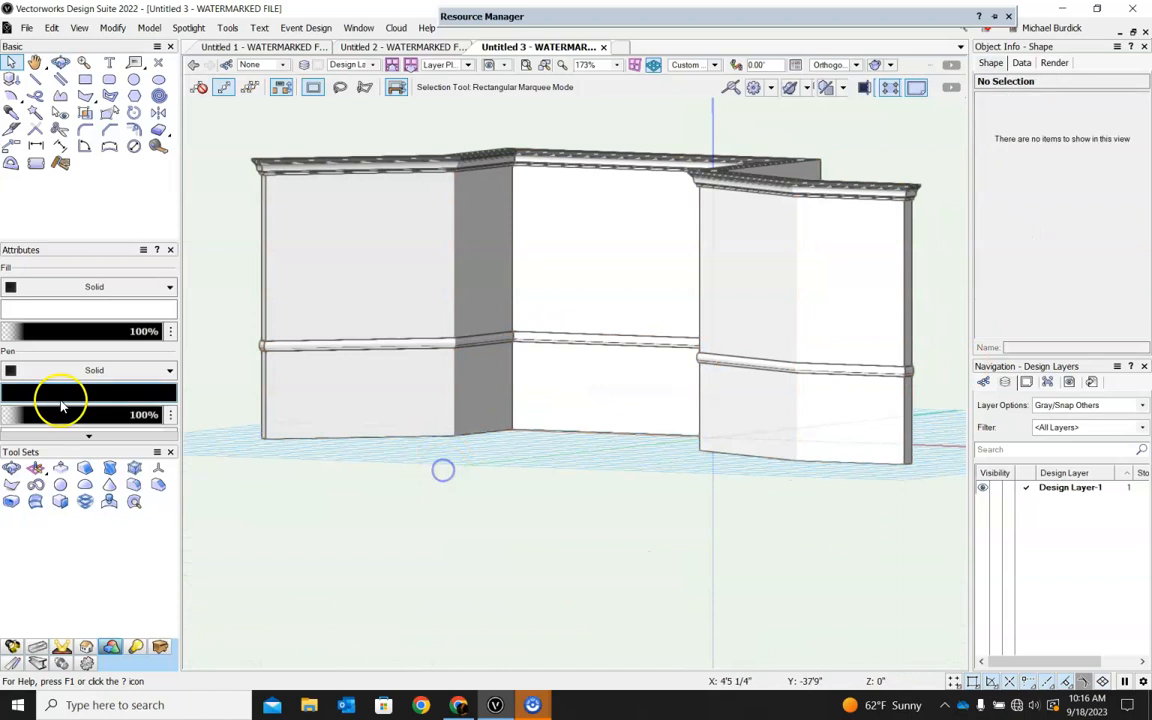
scroll(222, 369, up, 4)
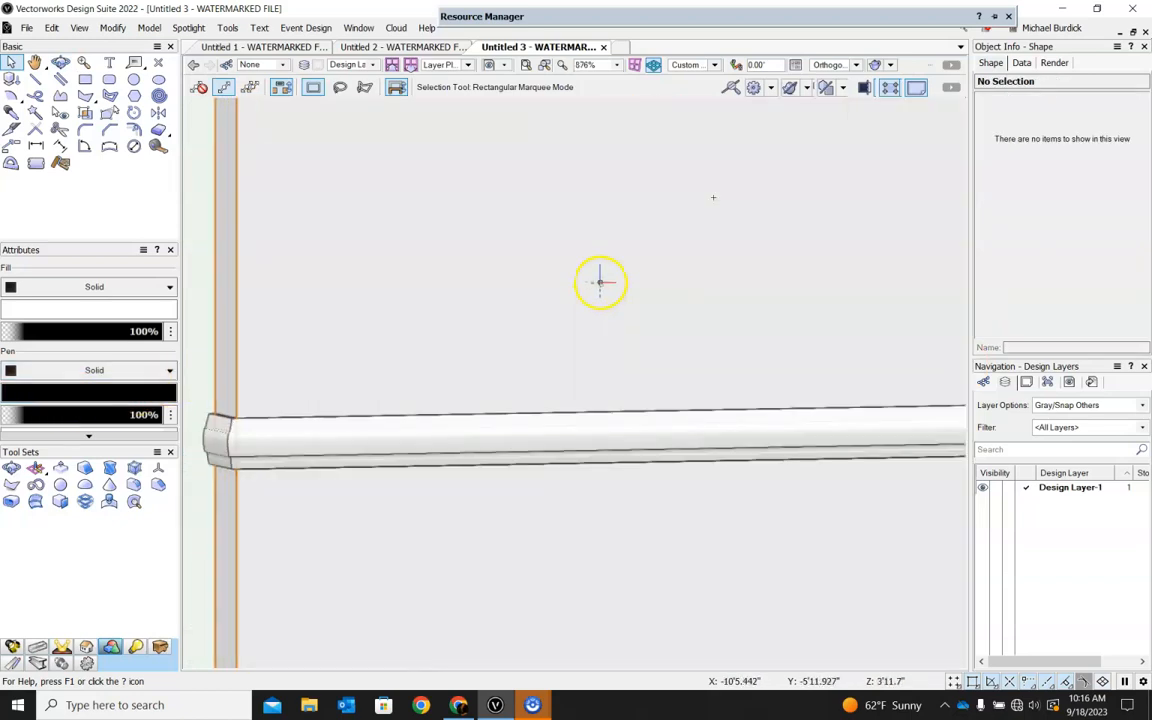
scroll(600, 283, down, 2)
click(436, 357)
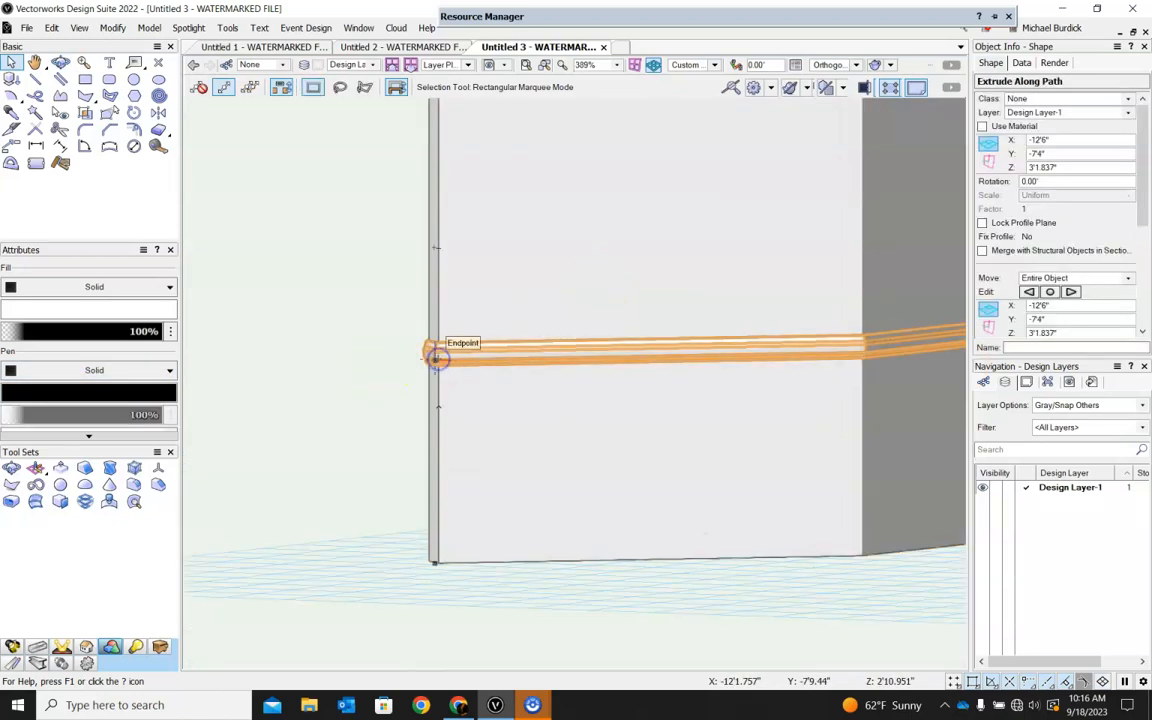
ctrl+middle_drag(288, 327, 537, 386)
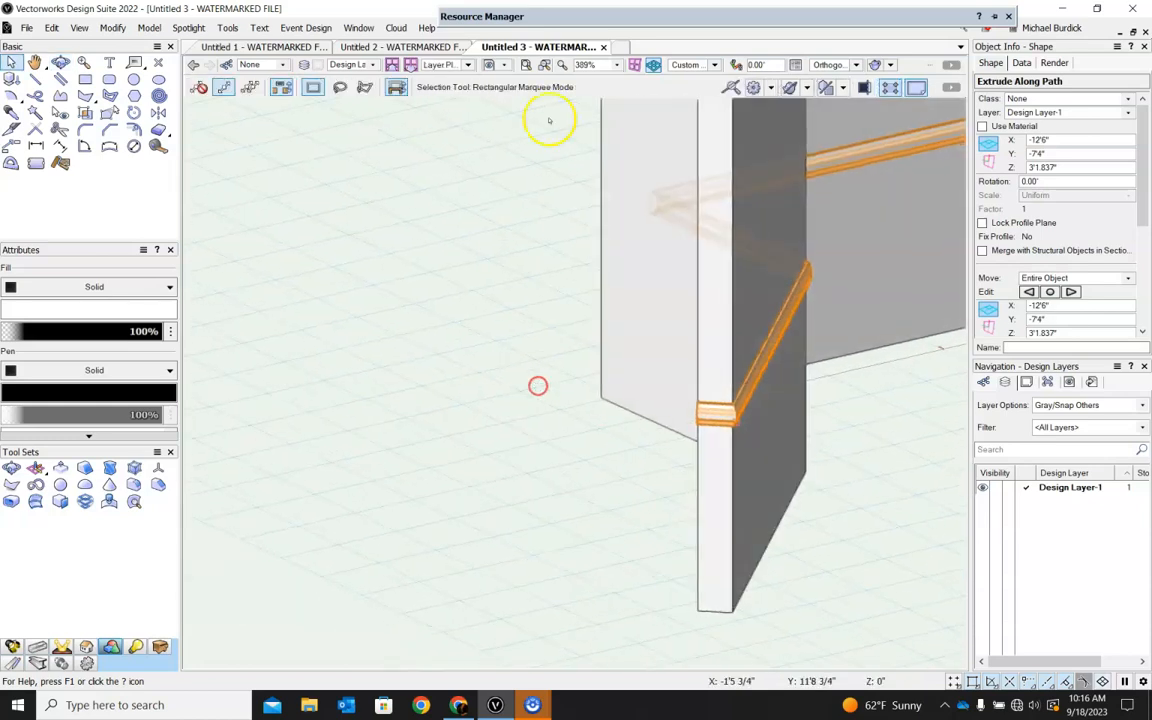
scroll(718, 412, up, 3)
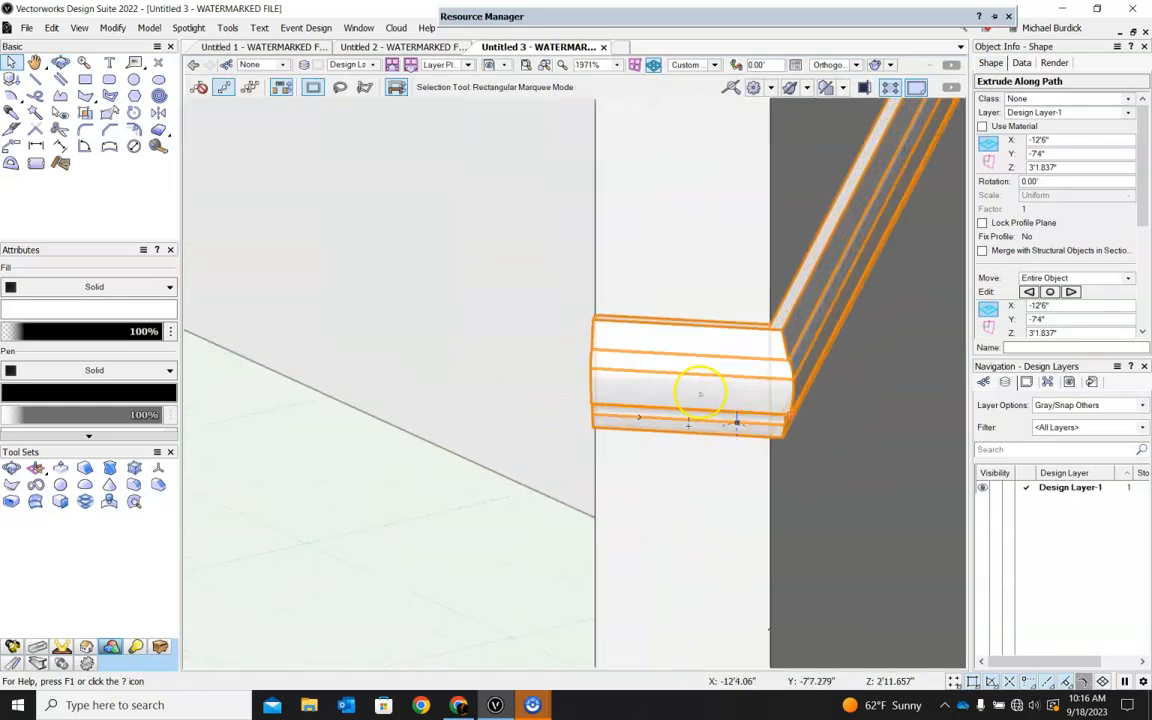
mouse_move(549, 18)
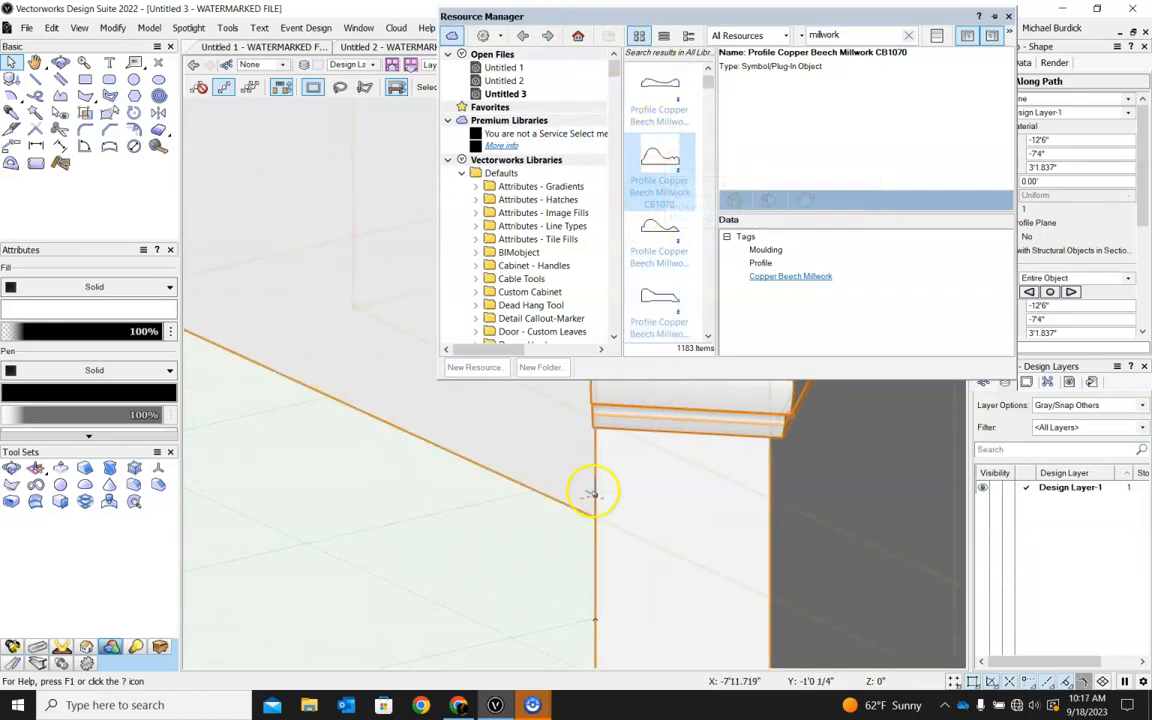
Edit the lower molding's profile, shrinking it to about 0.58" wide and 2.8" tall from the origin, and exit the profile.
right_click(627, 395)
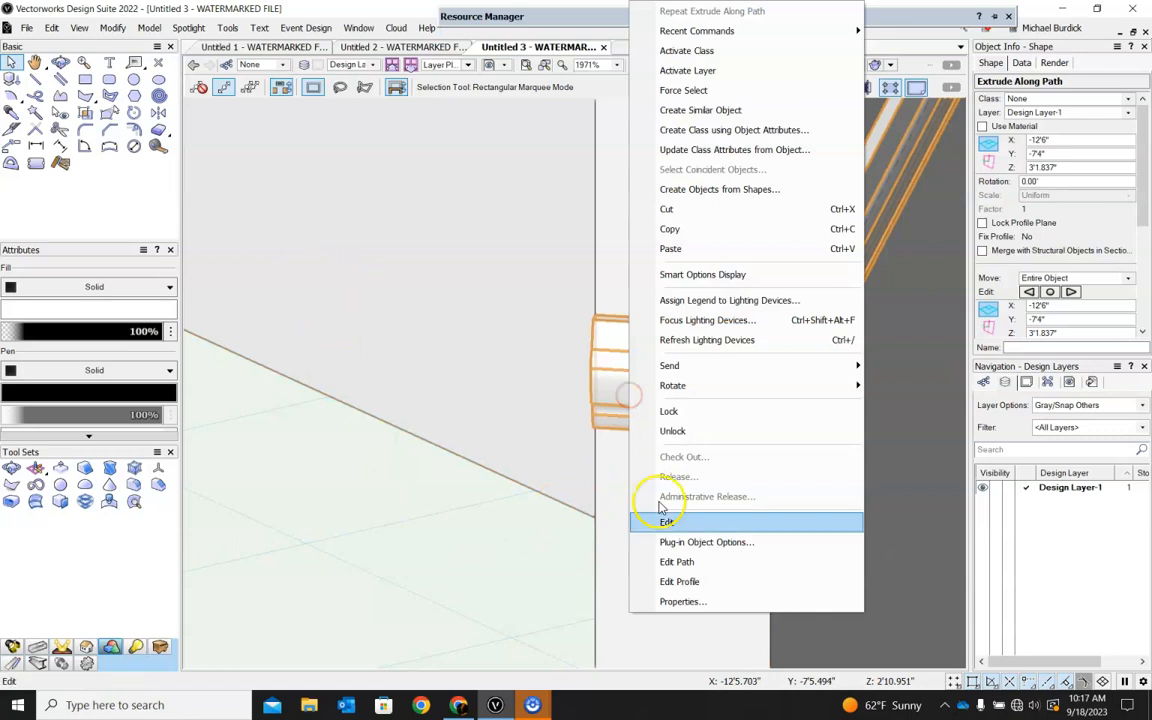
click(678, 582)
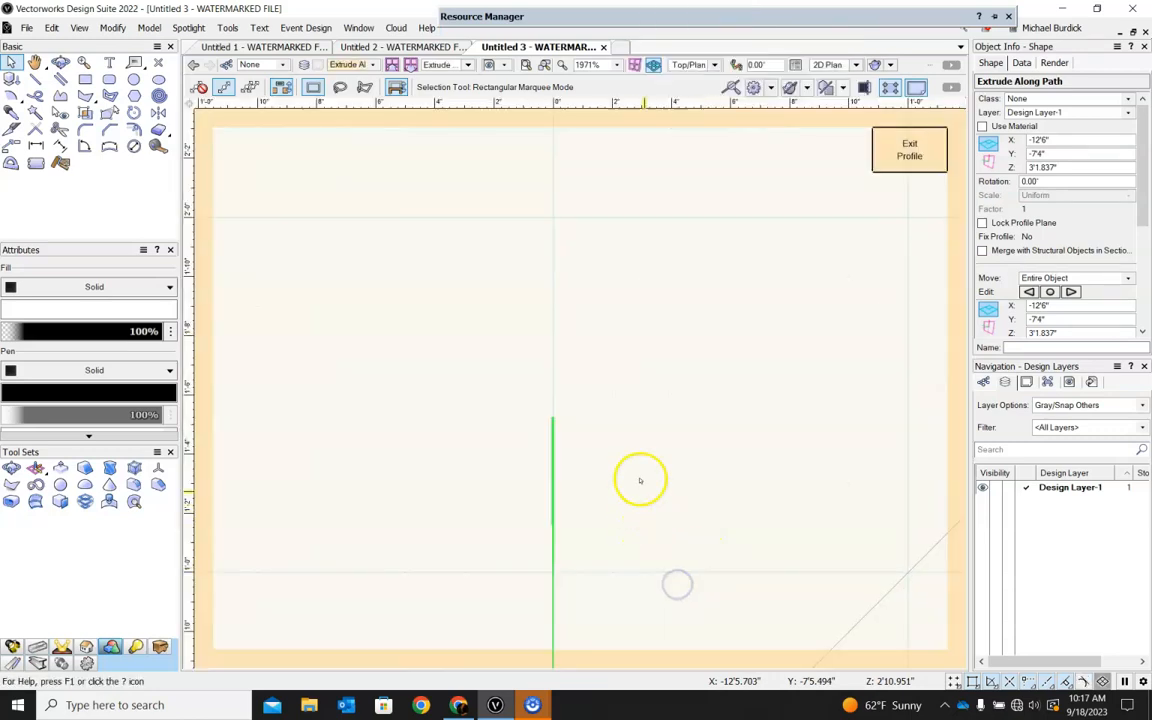
scroll(584, 486, up, 7)
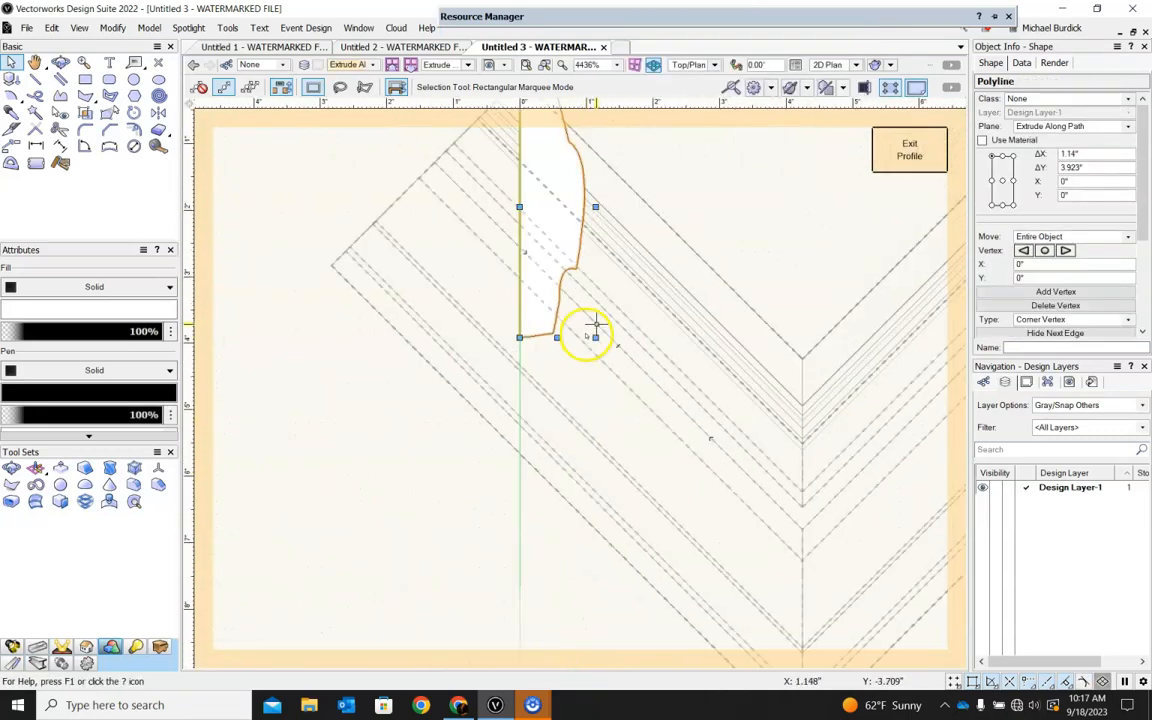
scroll(602, 398, down, 2)
drag(609, 375, 584, 337)
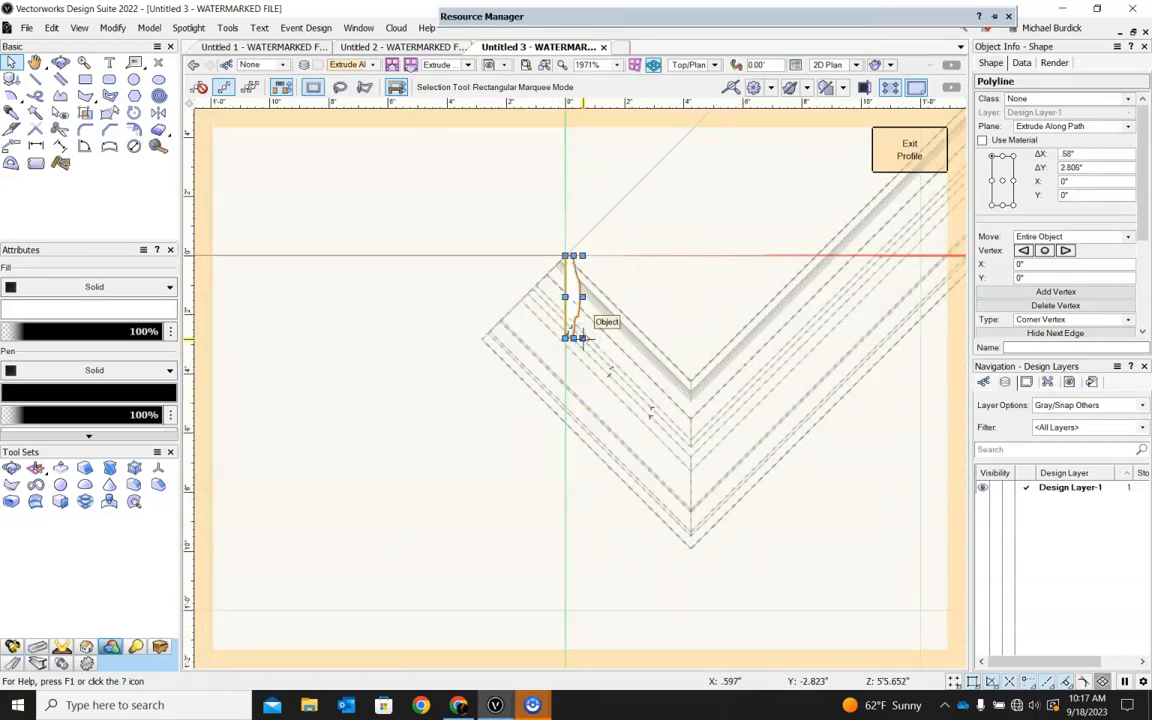
scroll(596, 296, up, 4)
drag(557, 318, 540, 318)
click(880, 158)
Draw a door-sized rectangle about 2'7" wide and 6'1" high on the face of the wall section beside the end section, starting at its base.
ctrl+middle_drag(865, 525, 625, 439)
scroll(630, 480, down, 4)
ctrl+middle_drag(676, 474, 635, 545)
ctrl+middle_drag(500, 396, 822, 381)
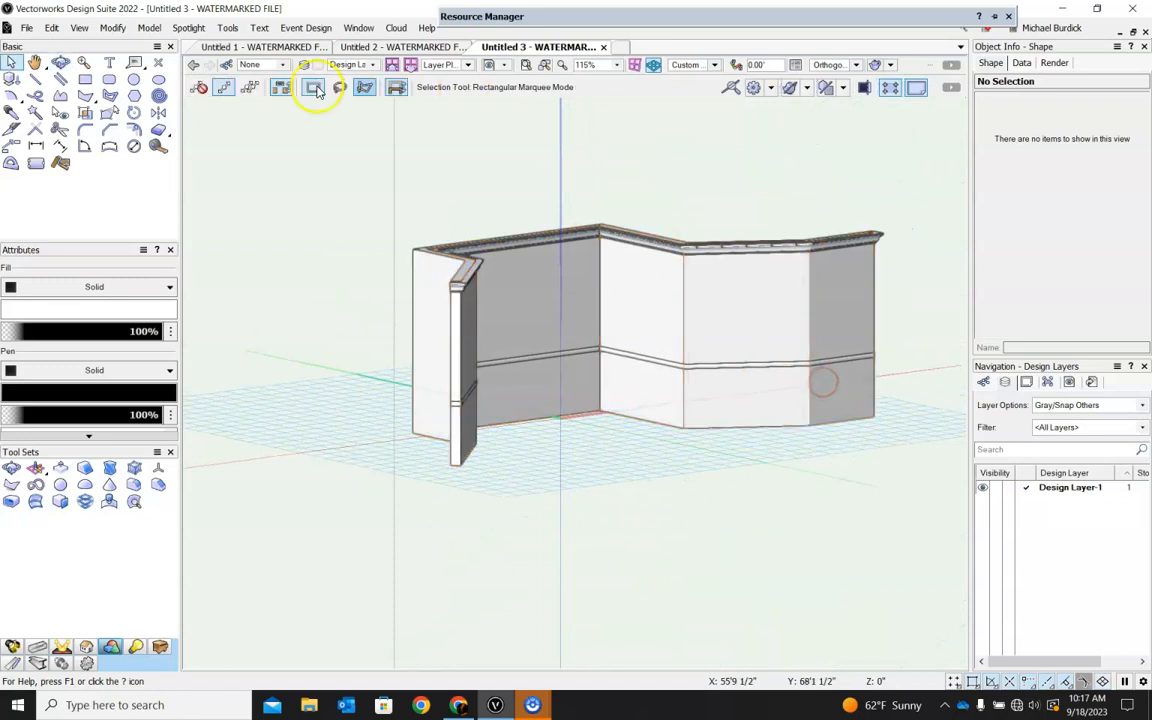
click(85, 79)
scroll(818, 352, up, 5)
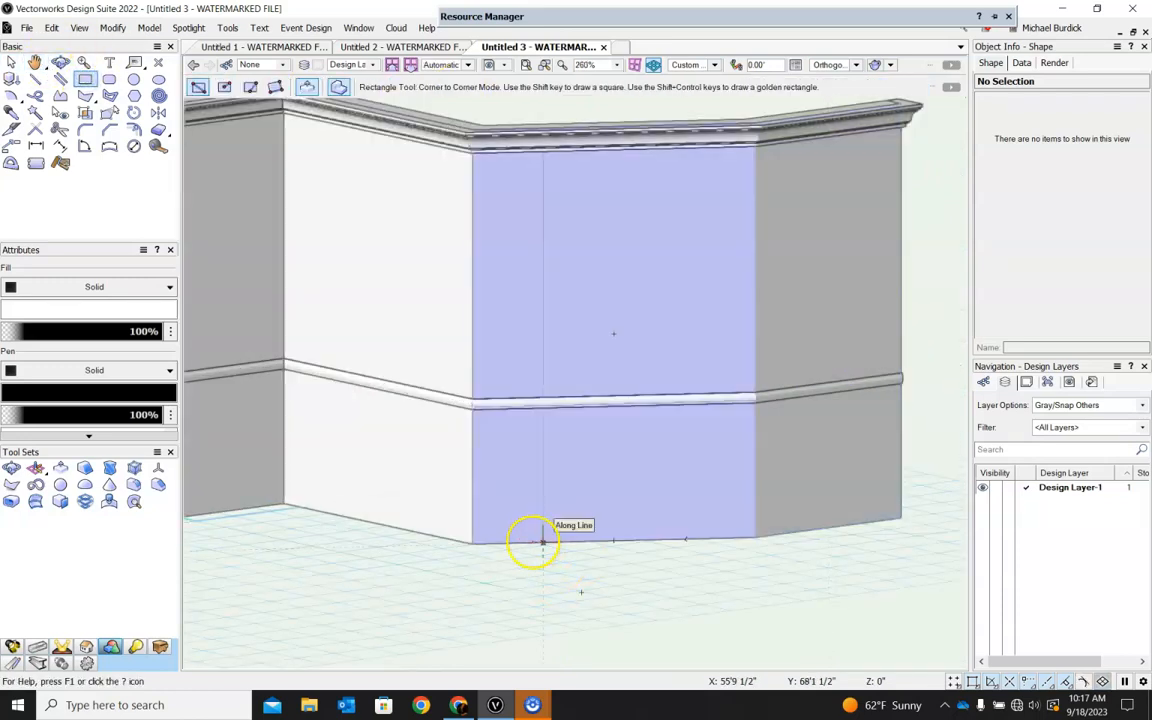
click(528, 541)
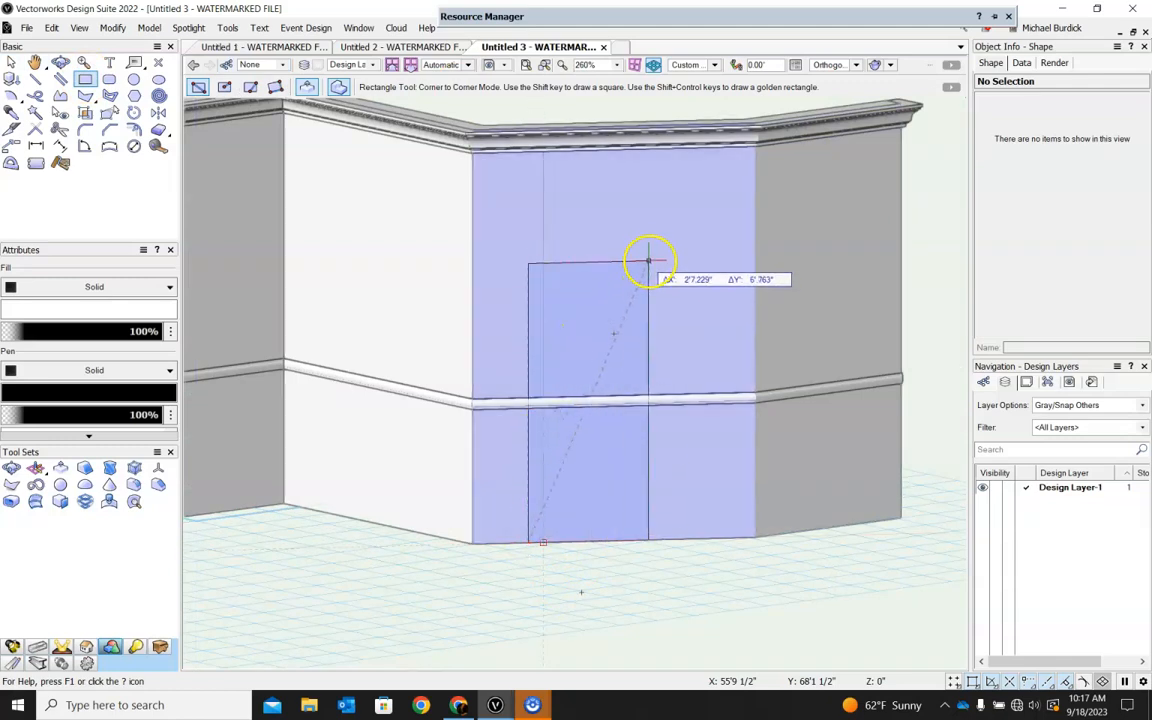
click(648, 260)
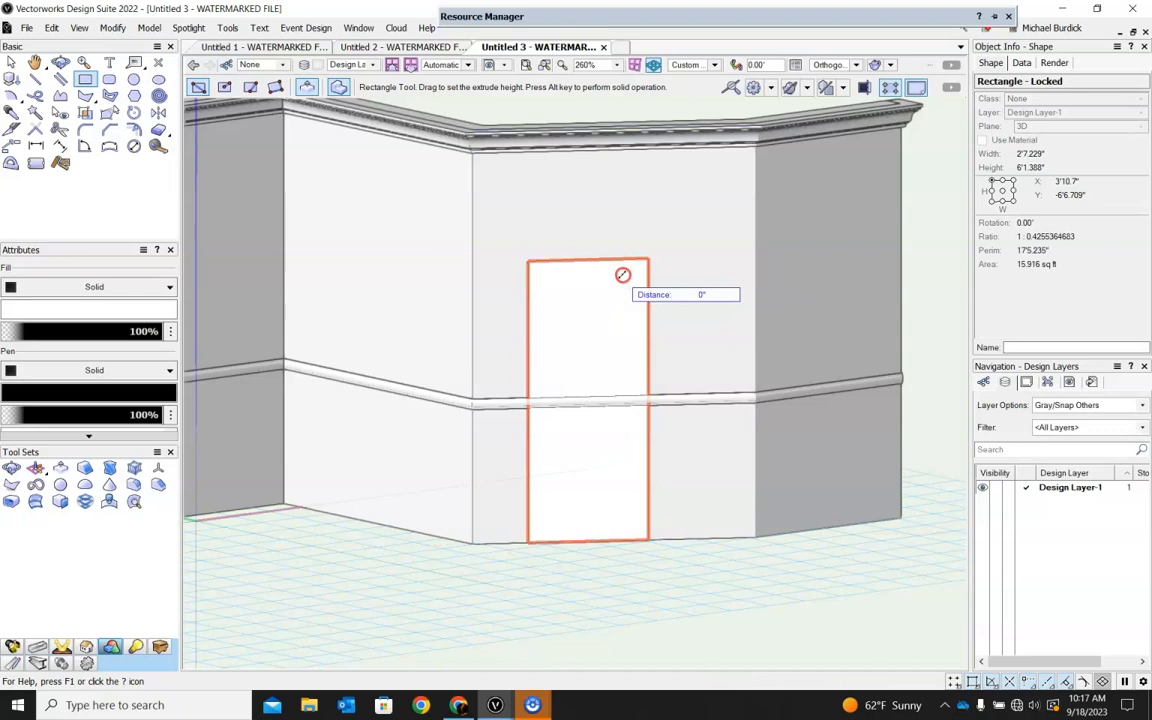
Push the rectangle back through the full wall thickness to cut a doorway opening.
middle_drag(620, 273, 548, 442)
shift+middle_drag(574, 401, 495, 395)
click(500, 388)
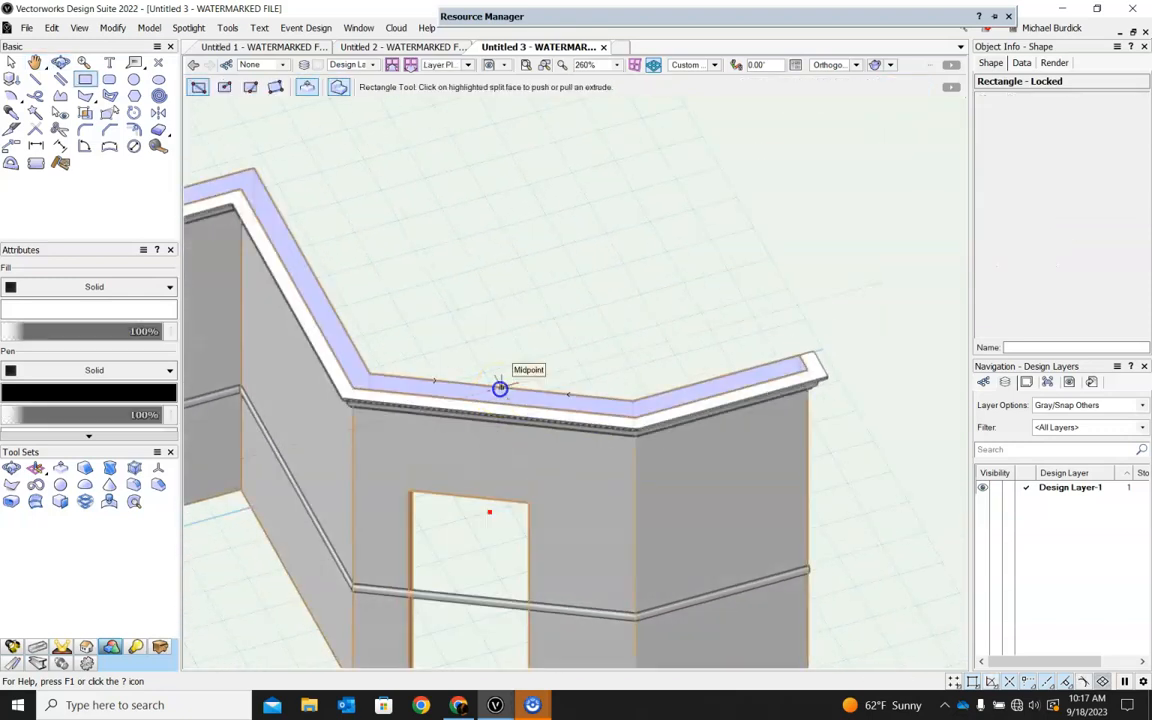
Examine where the lower molding crosses the doorway opening from closer and lower 3D angles.
scroll(501, 390, down, 3)
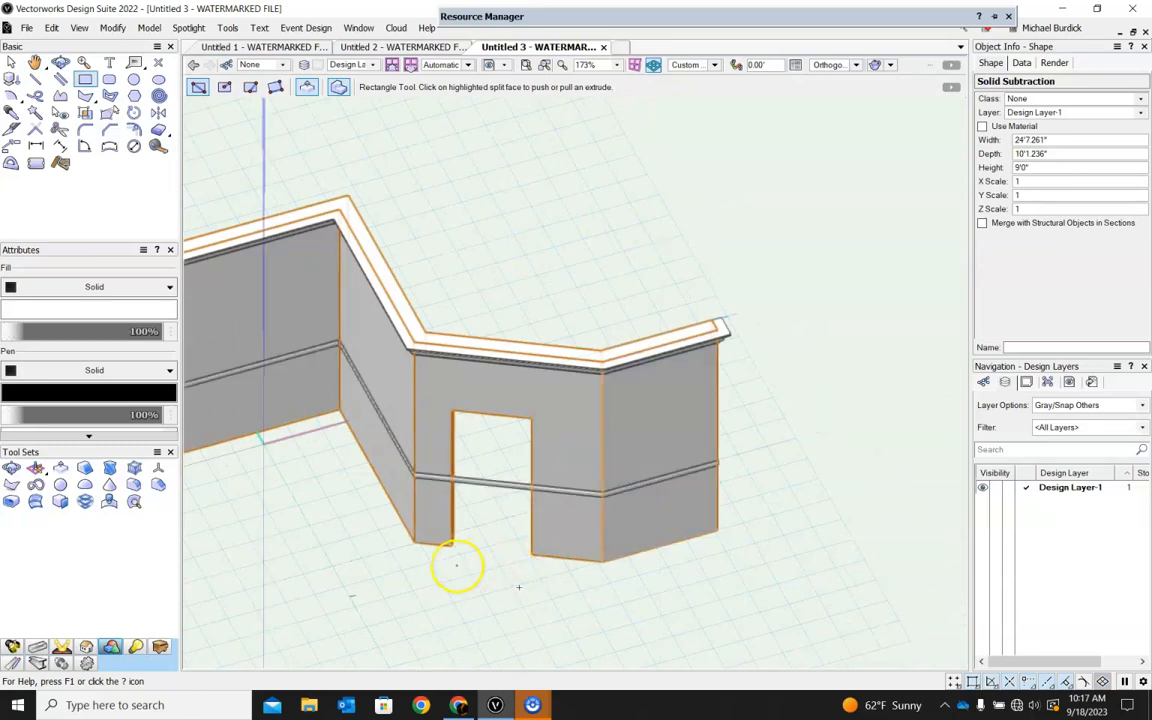
scroll(440, 540, up, 3)
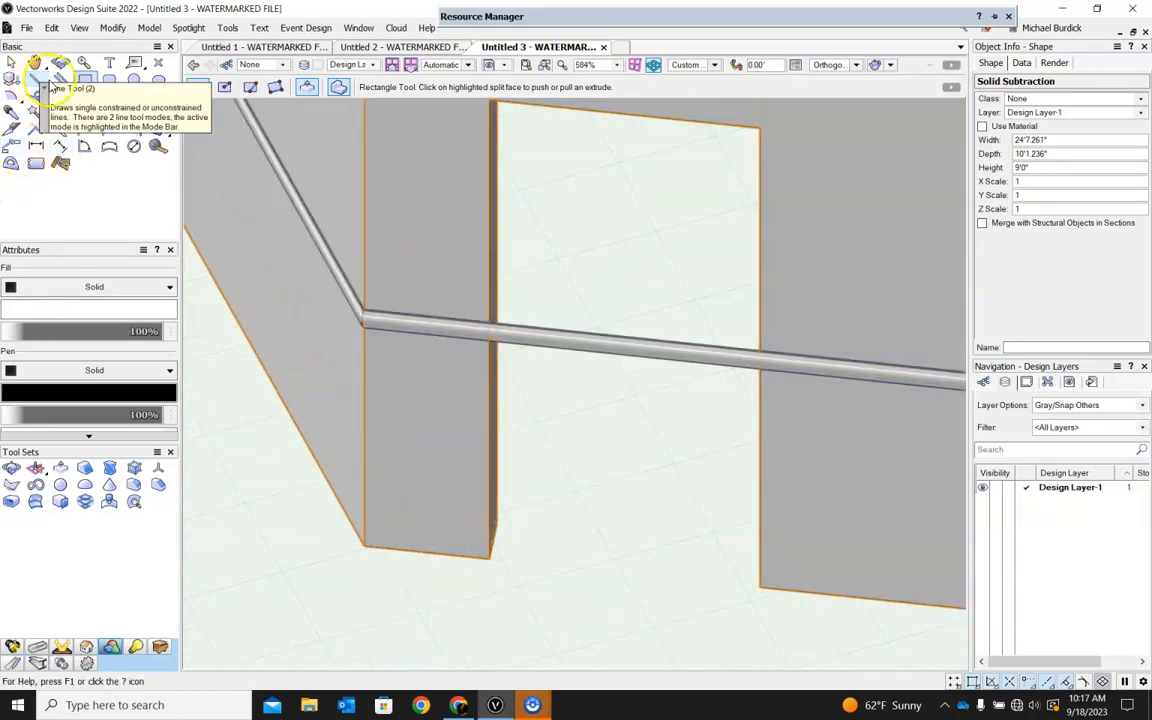
scroll(691, 379, down, 3)
ctrl+middle_drag(691, 379, 717, 316)
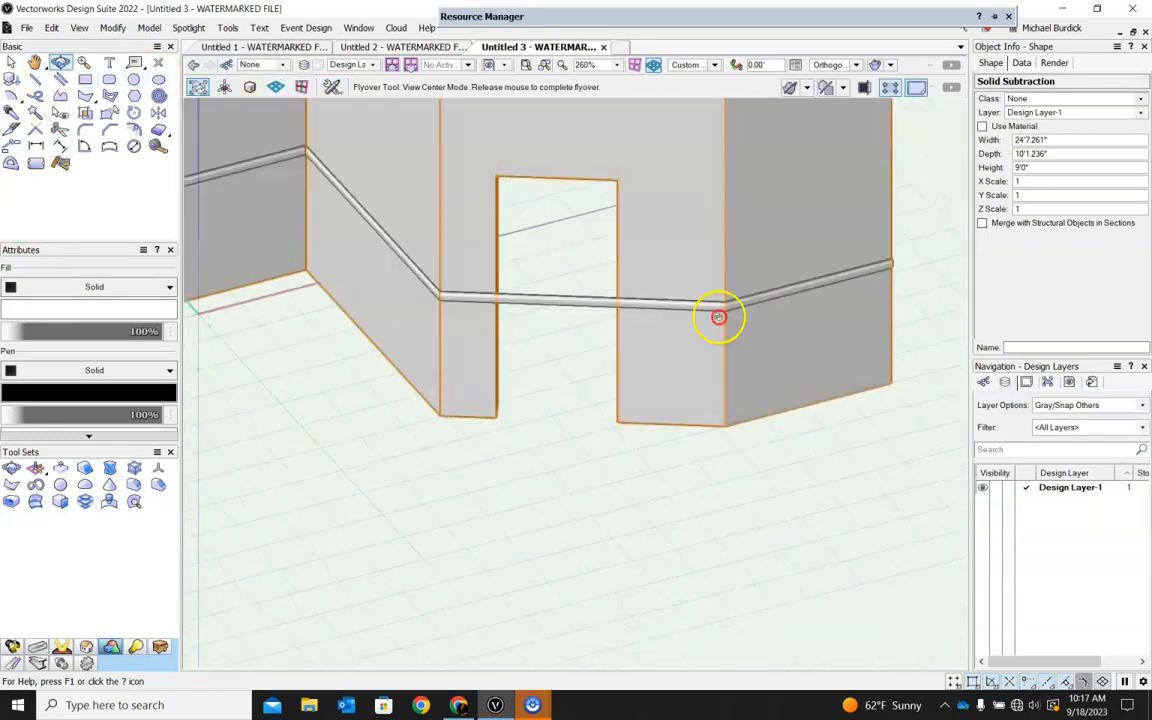
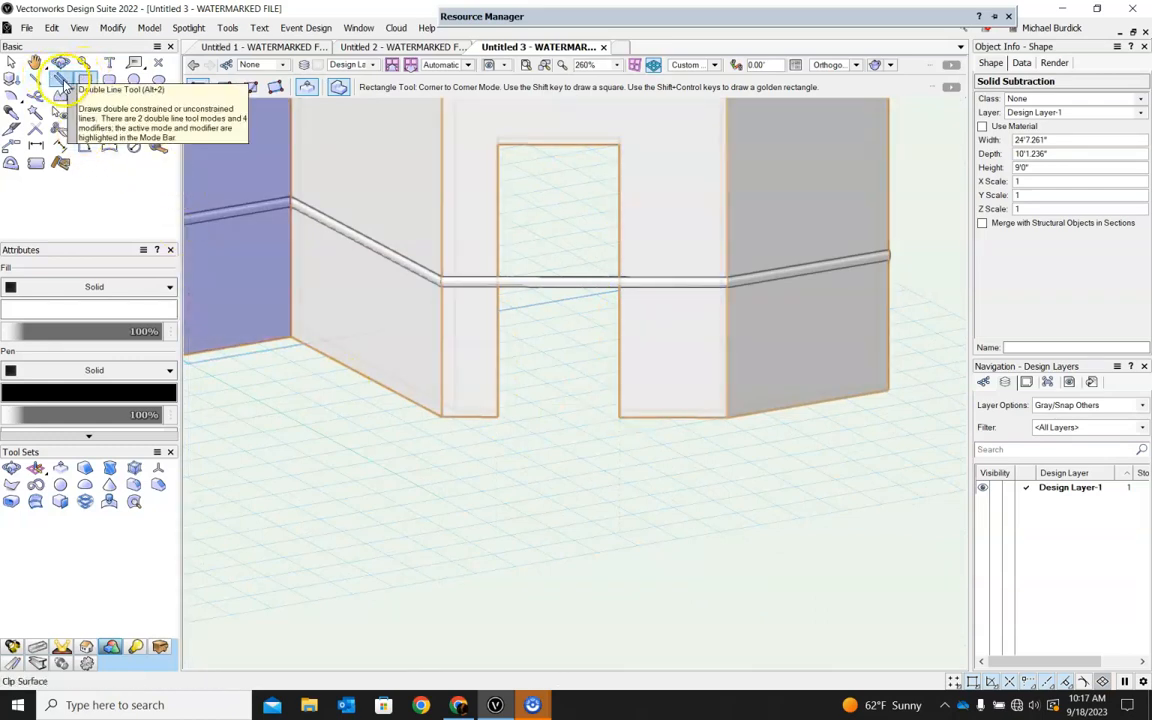
Choose the Copper Beech Millwork CB1107 profile from the millwork library resources for insertion.
click(450, 16)
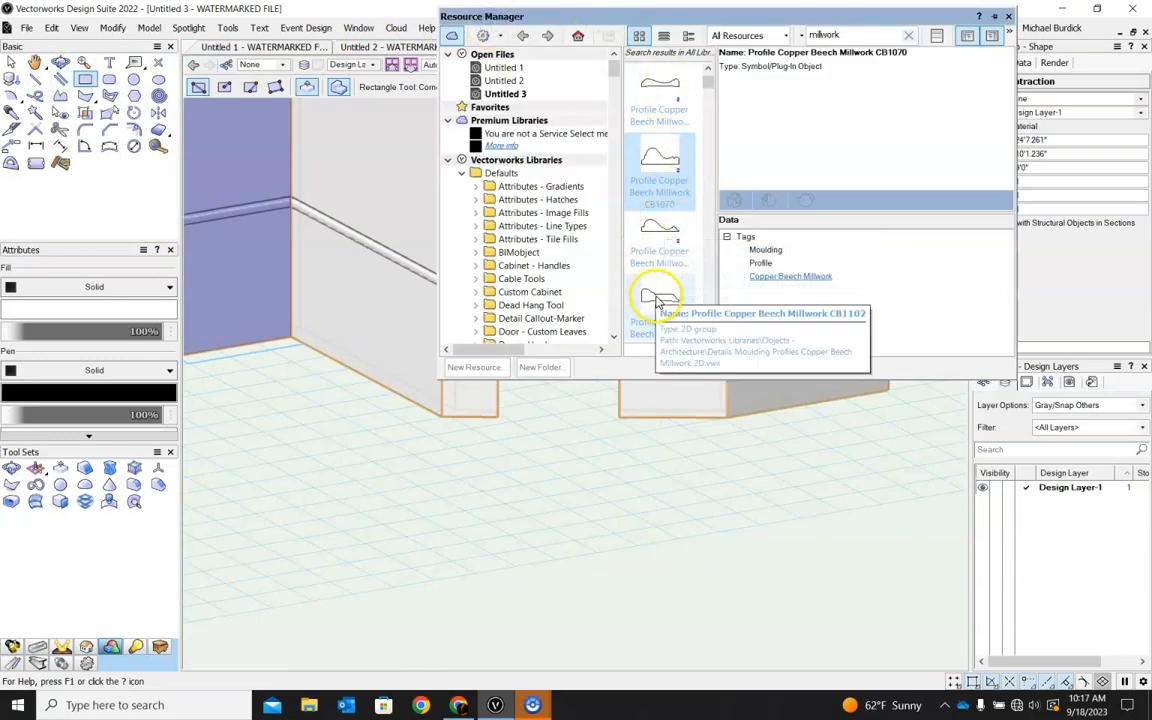
scroll(655, 153, up, 5)
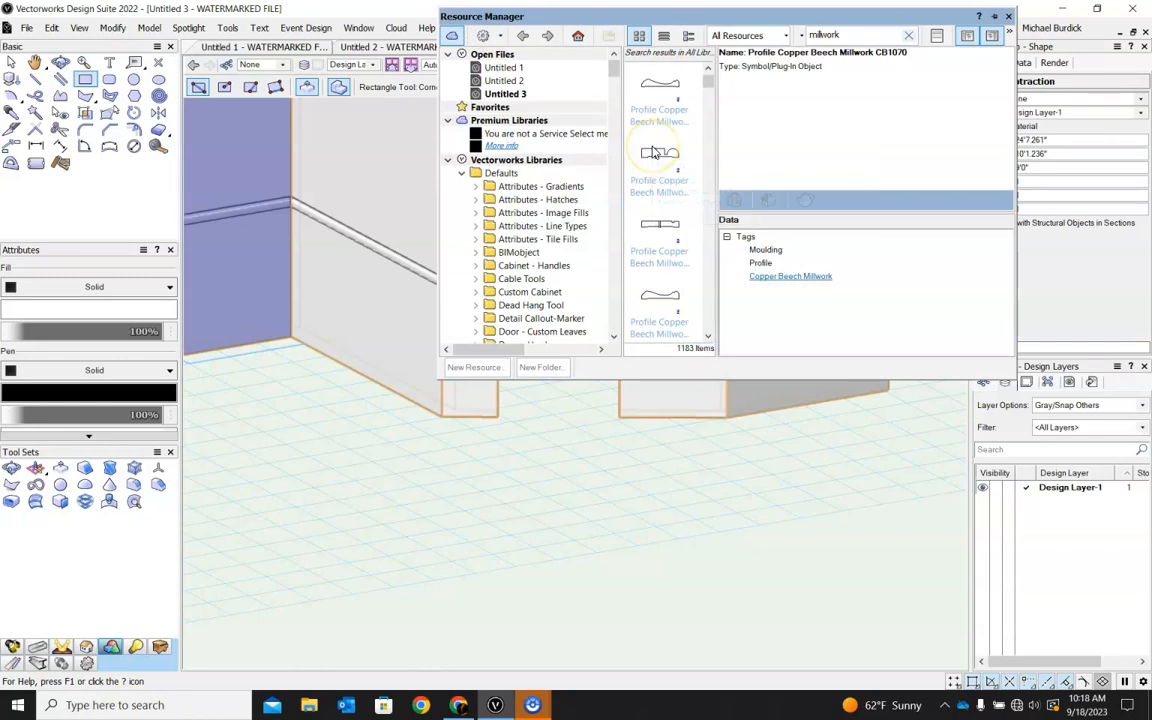
scroll(653, 152, down, 1)
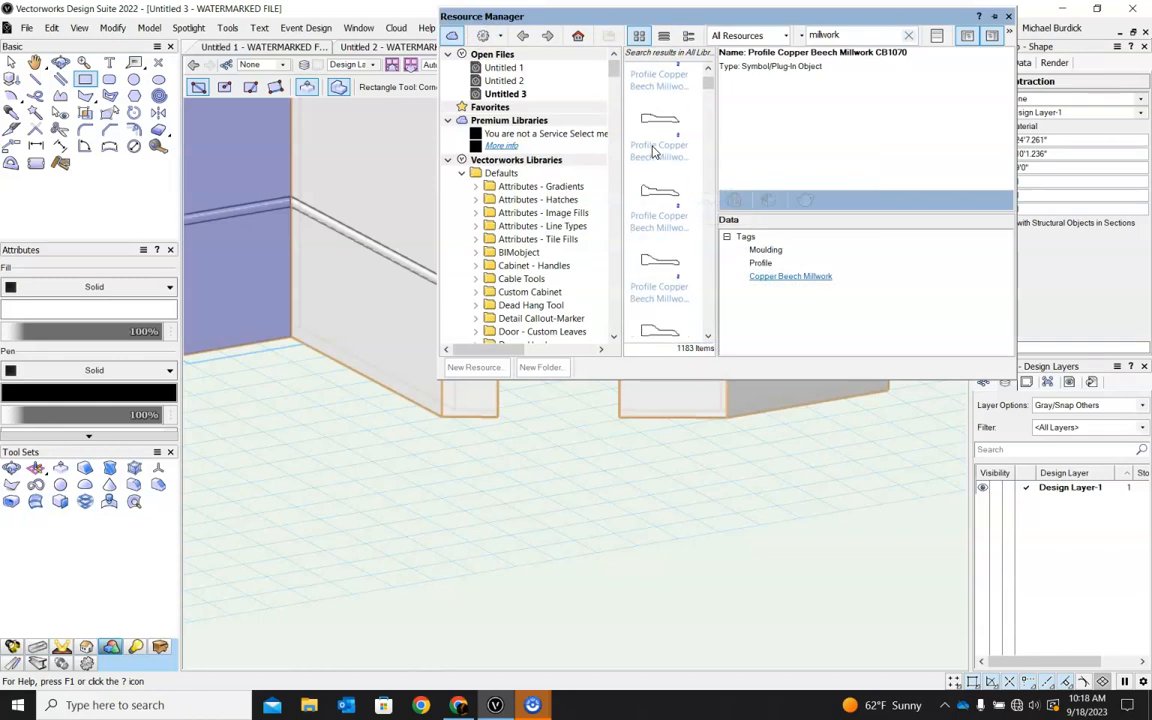
click(655, 151)
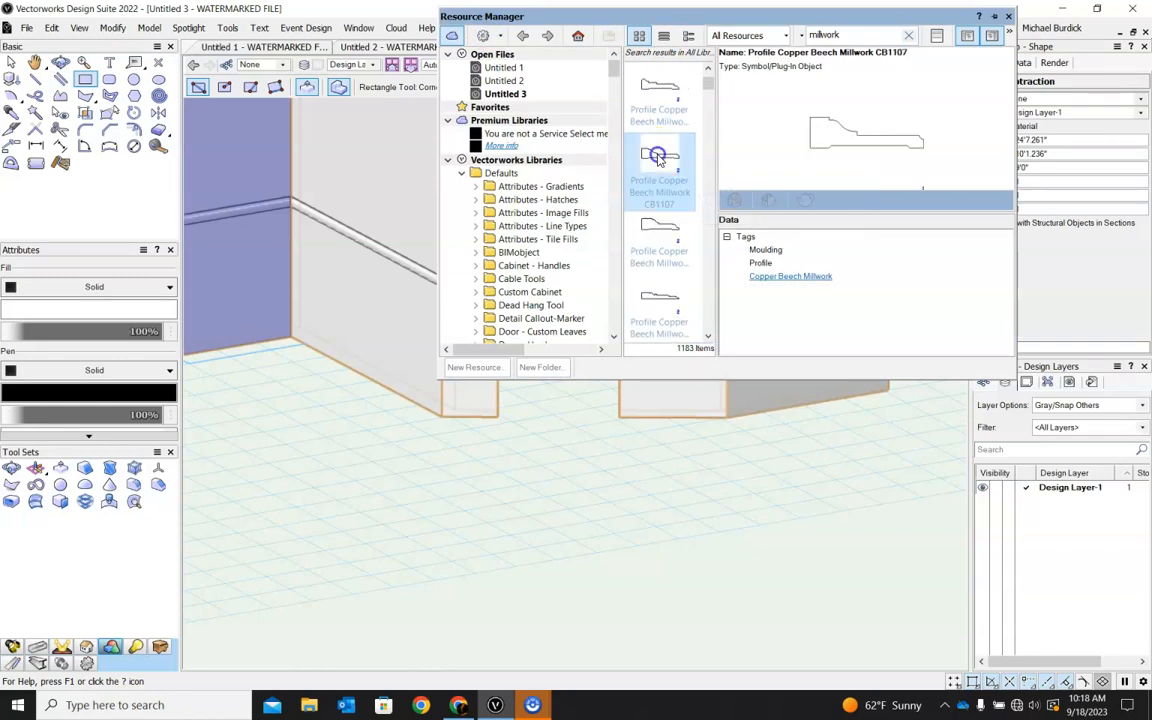
double_click(660, 162)
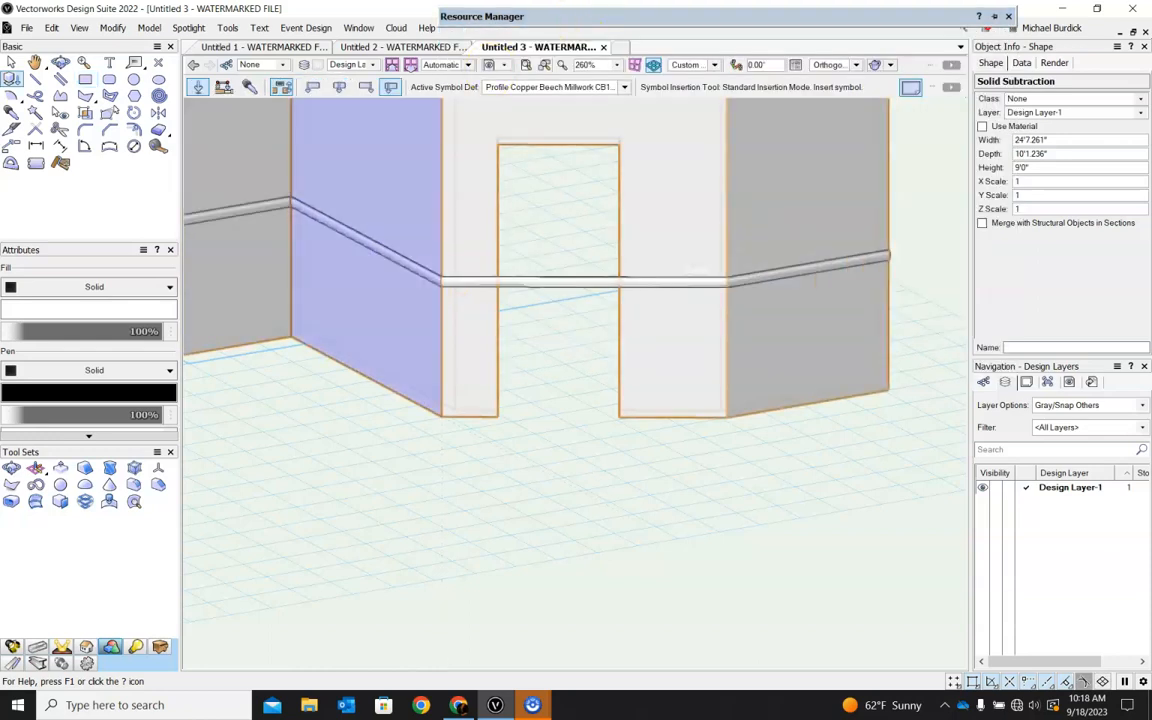
Switch to Top/Plan view over the doorway and reactivate the CB1107 profile for insertion.
click(716, 65)
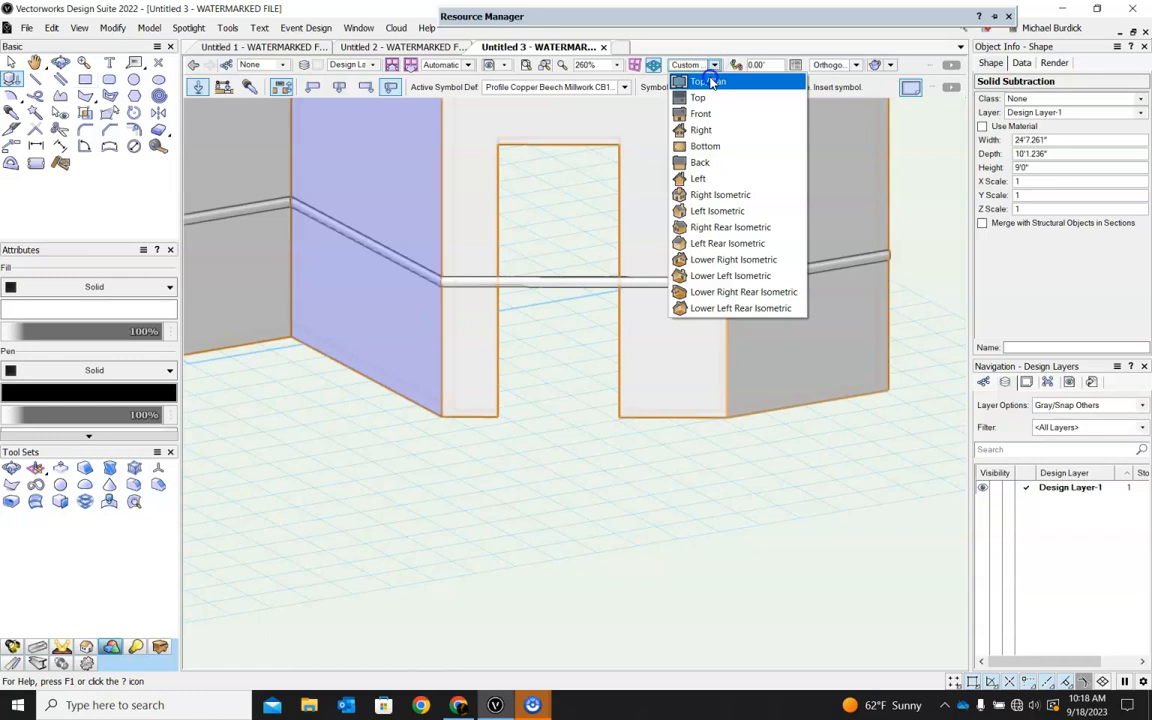
click(780, 82)
scroll(697, 525, down, 1)
scroll(735, 545, up, 3)
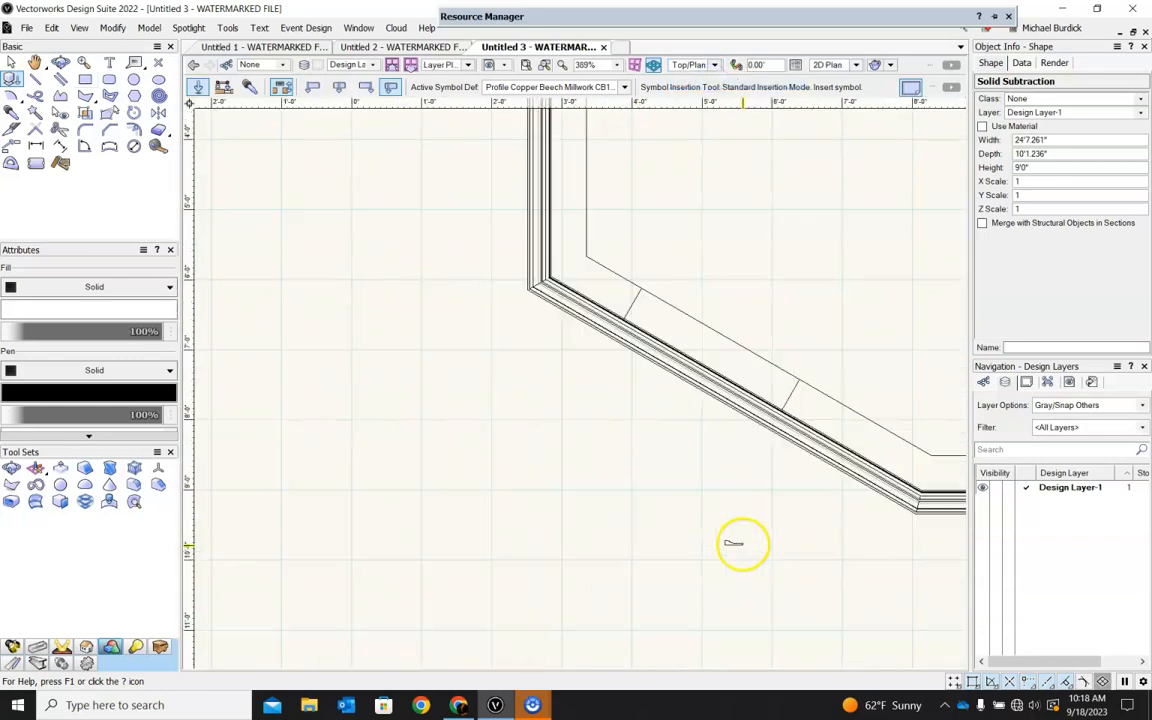
click(630, 289)
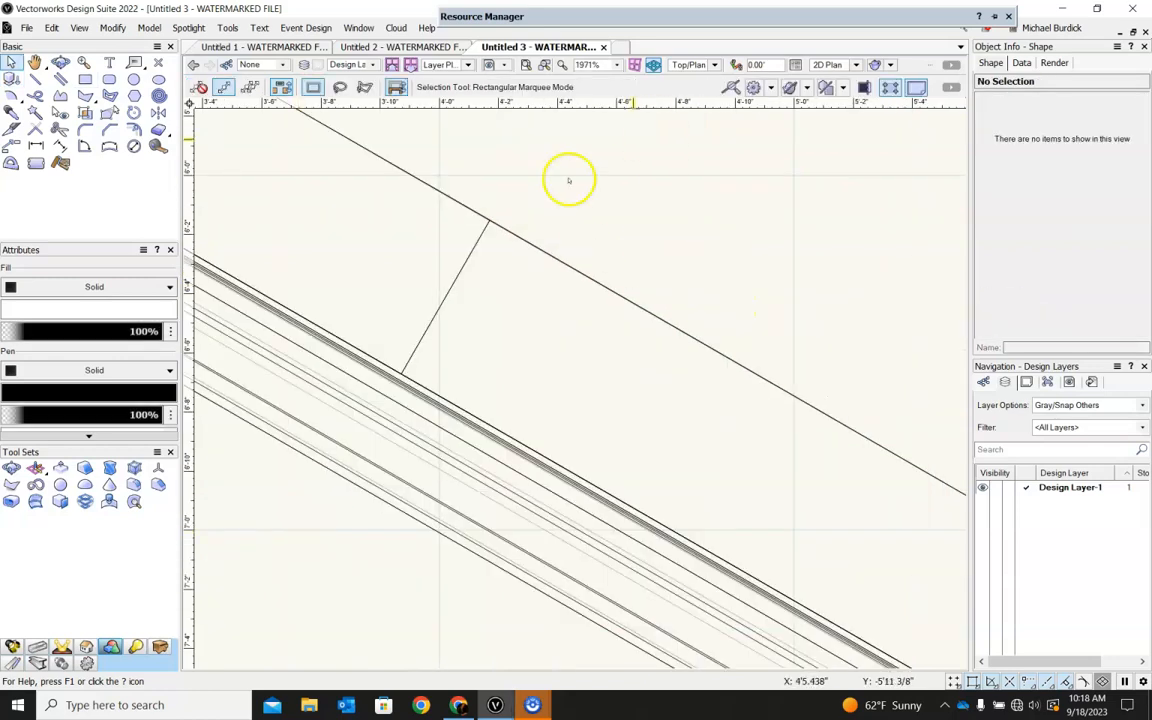
click(647, 16)
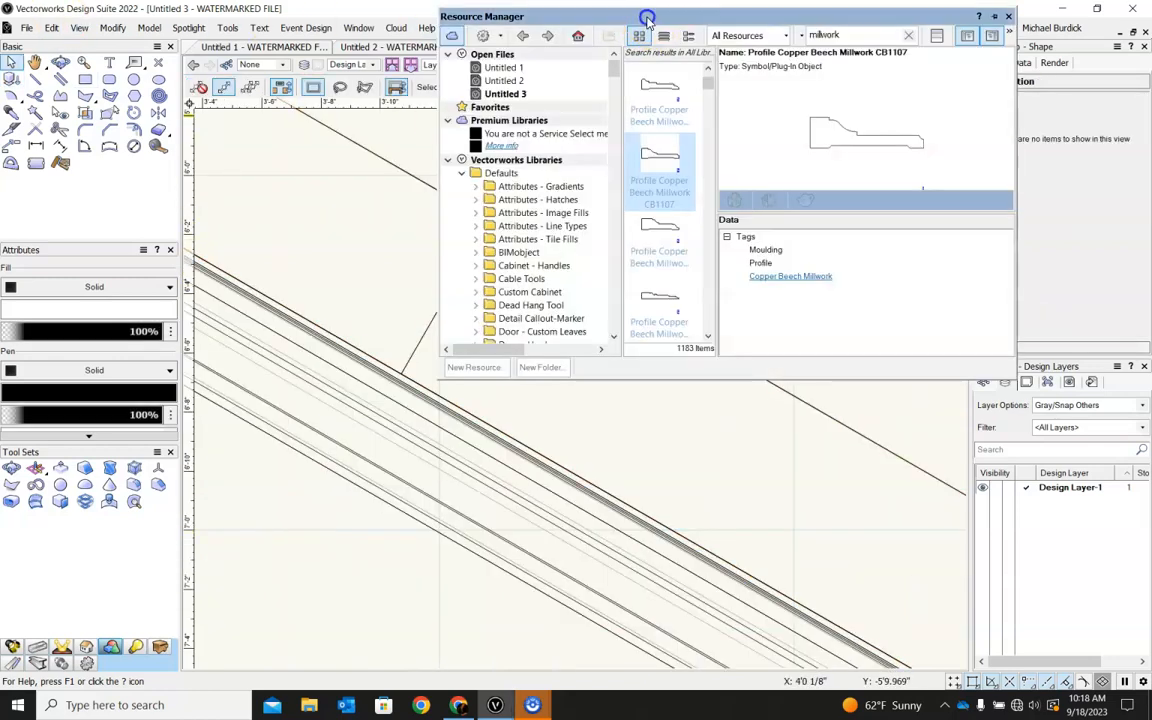
double_click(650, 144)
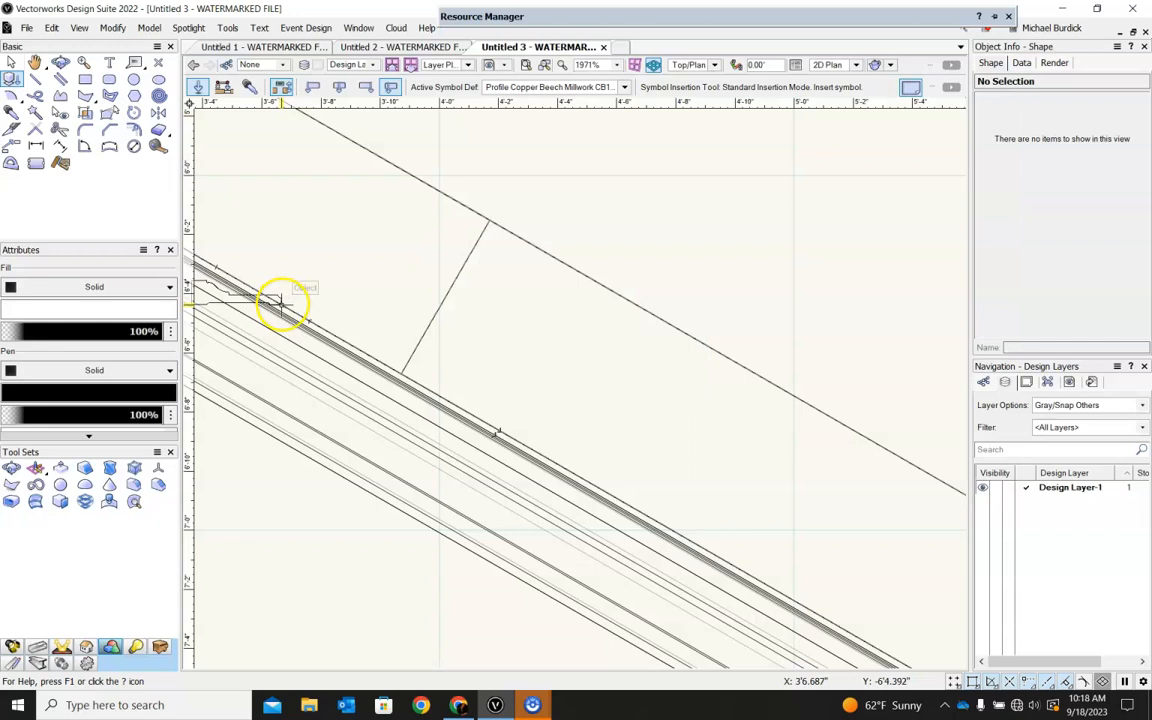
Insert the profile at the outer corner of the doorway's far jamb, rotated to lie along the wall face and away from the opening.
scroll(406, 385, up, 2)
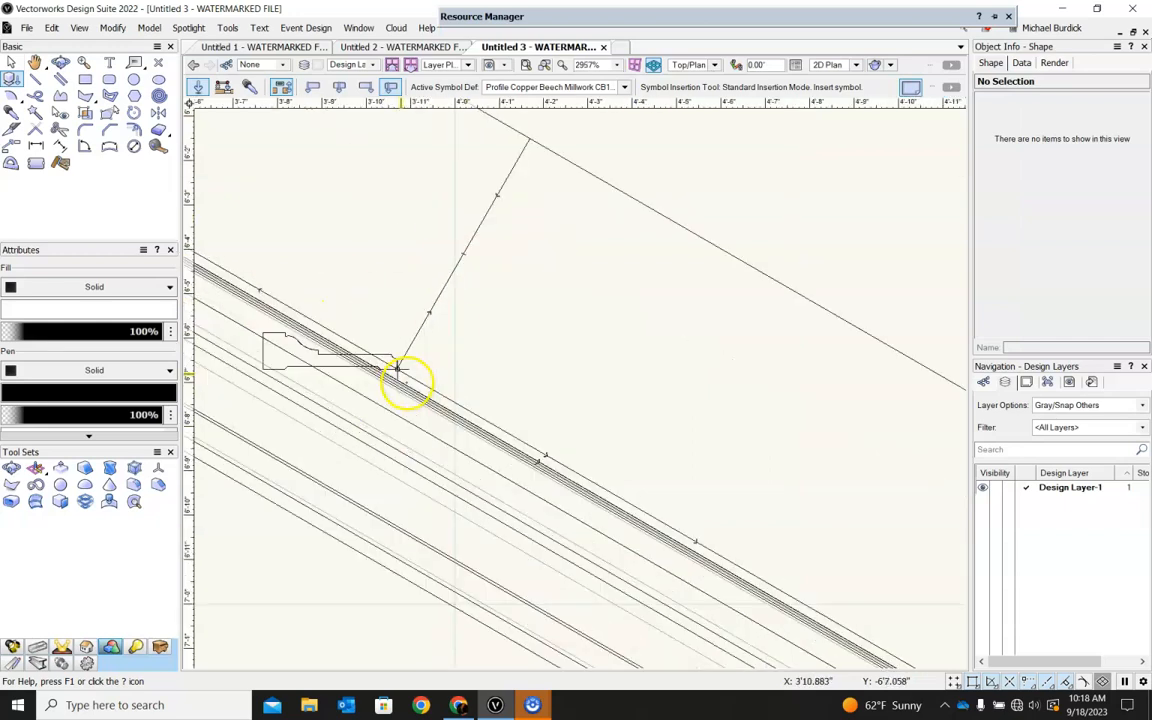
scroll(362, 339, down, 3)
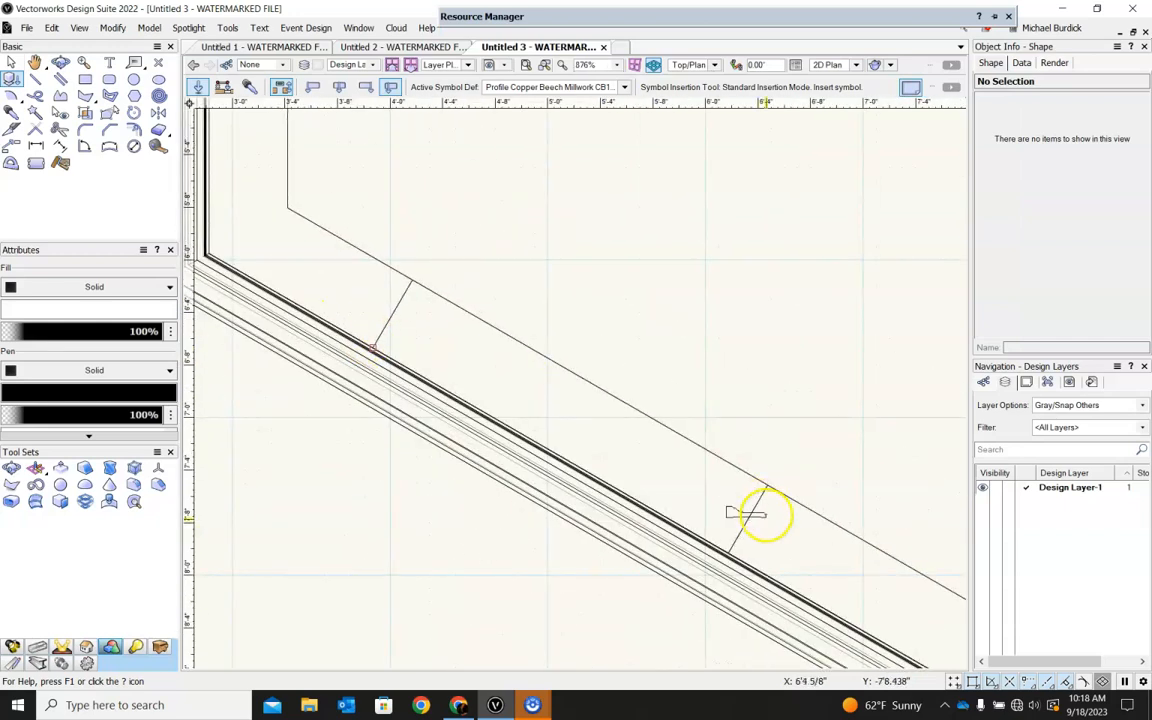
scroll(765, 603, up, 2)
click(685, 490)
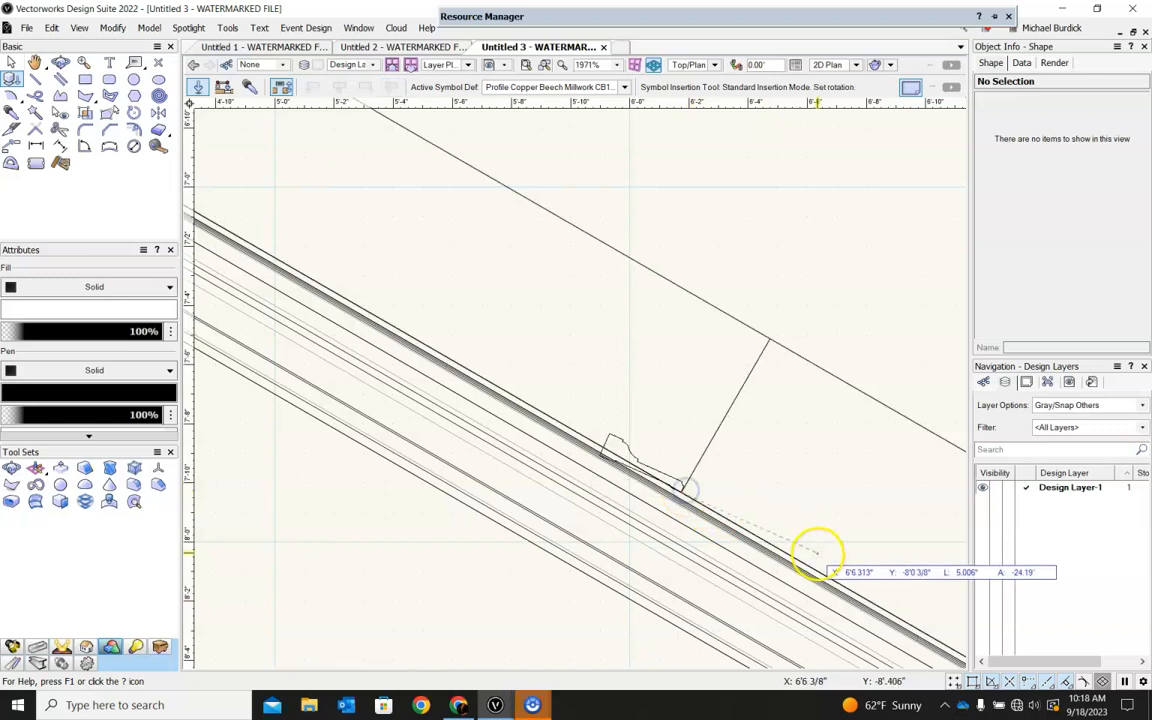
click(492, 382)
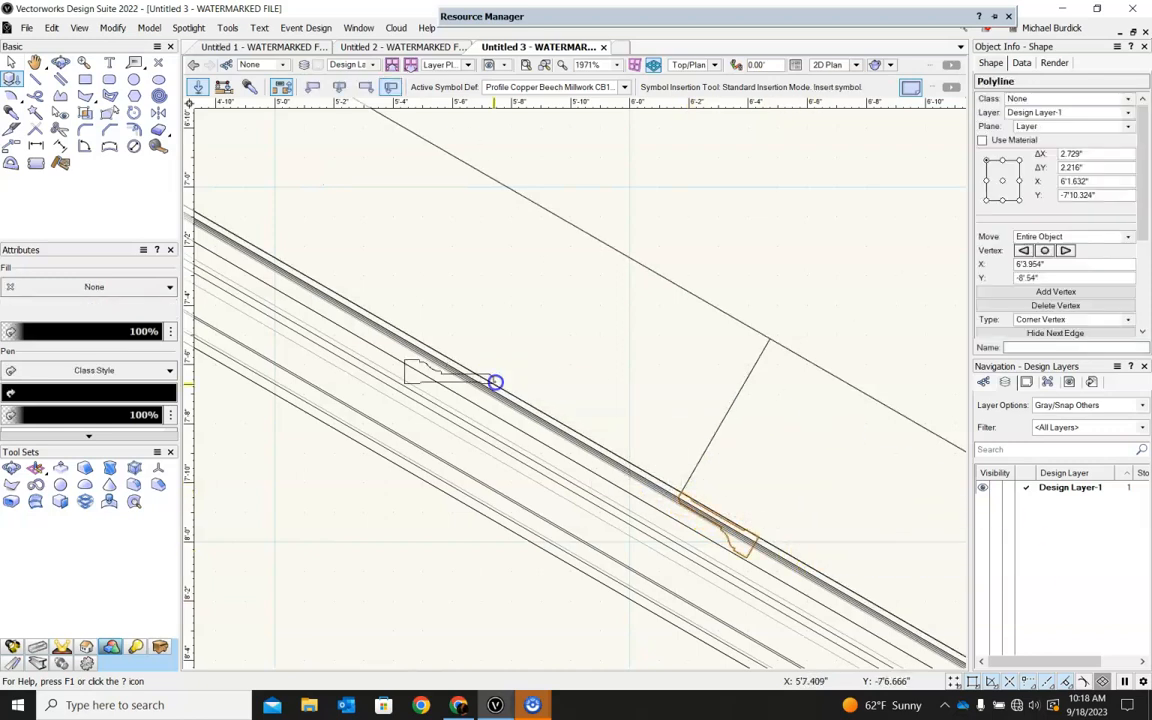
Examine the inserted profile at the base of the doorway jamb from several 3D angles.
click(12, 62)
scroll(625, 255, down, 3)
ctrl+middle_drag(617, 471, 720, 224)
scroll(631, 329, up, 5)
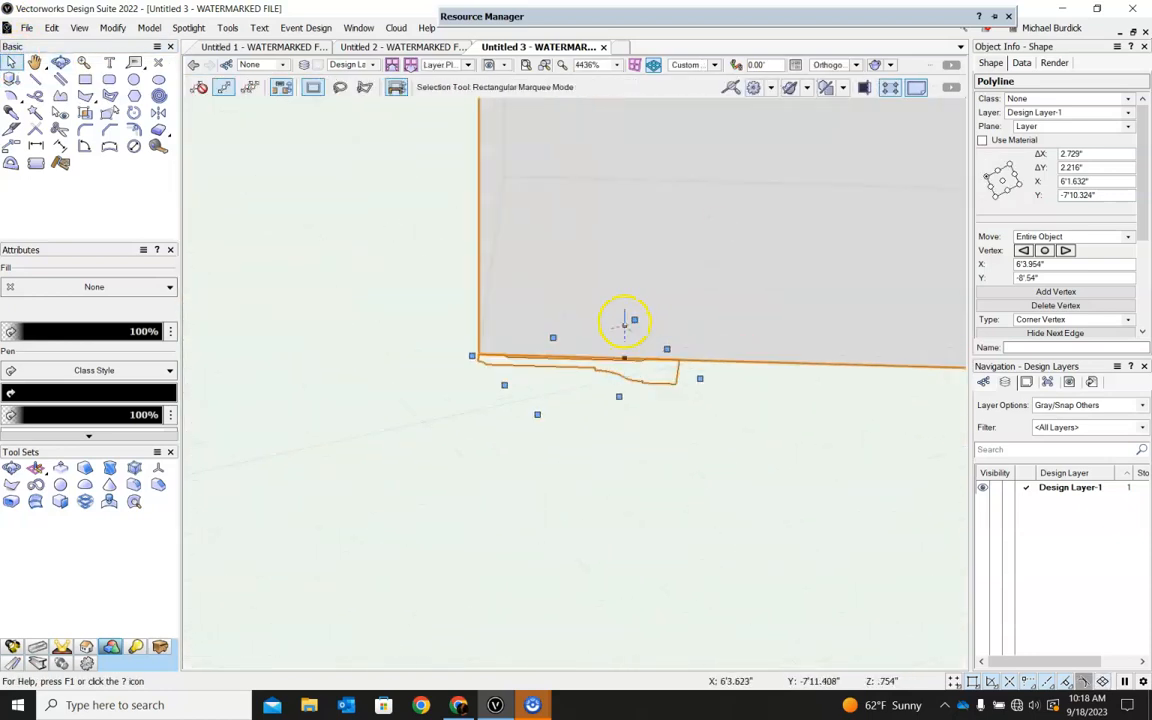
click(10, 66)
click(571, 491)
ctrl+middle_drag(750, 456, 742, 603)
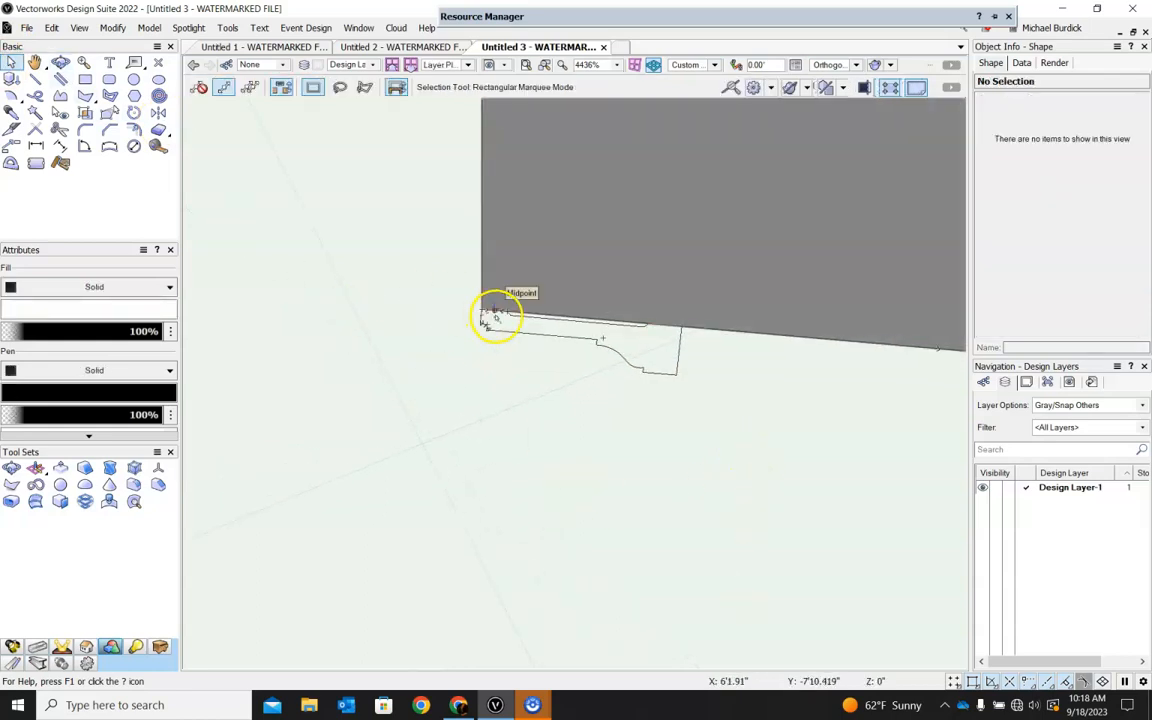
scroll(704, 407, down, 1)
scroll(688, 380, down, 3)
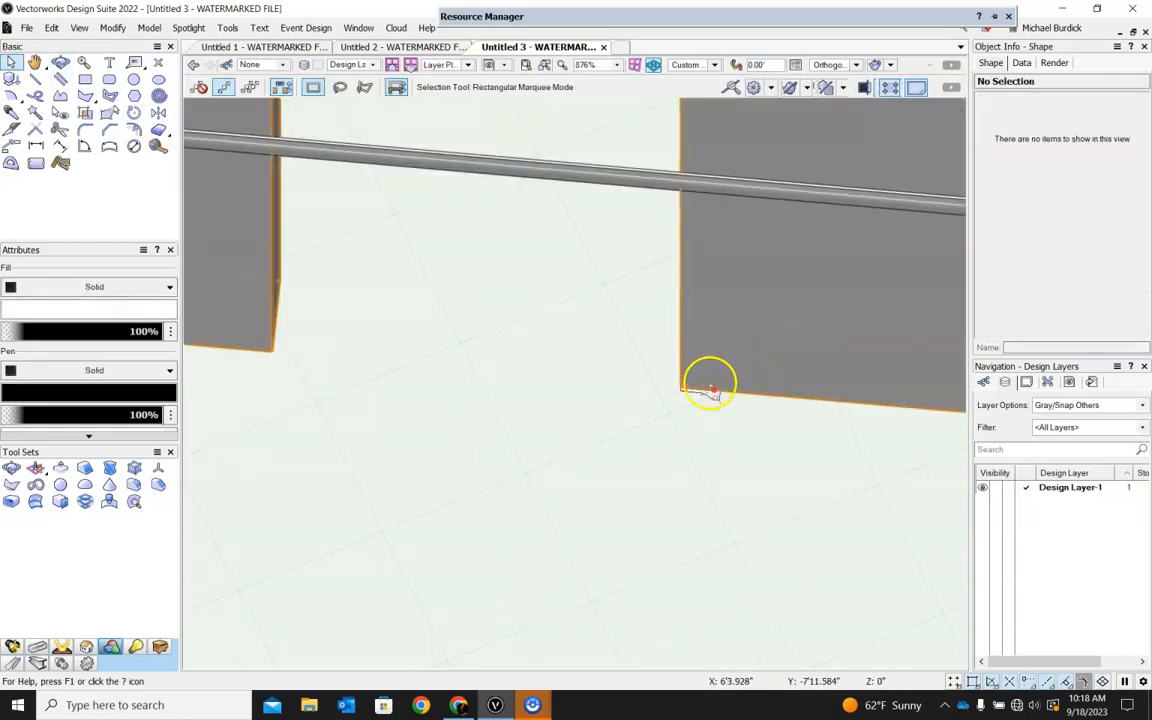
Draw an open three-sided polygon up, across and down the doorway's edges from the profile's corner, about 2'7" wide and 6'1" high.
click(85, 95)
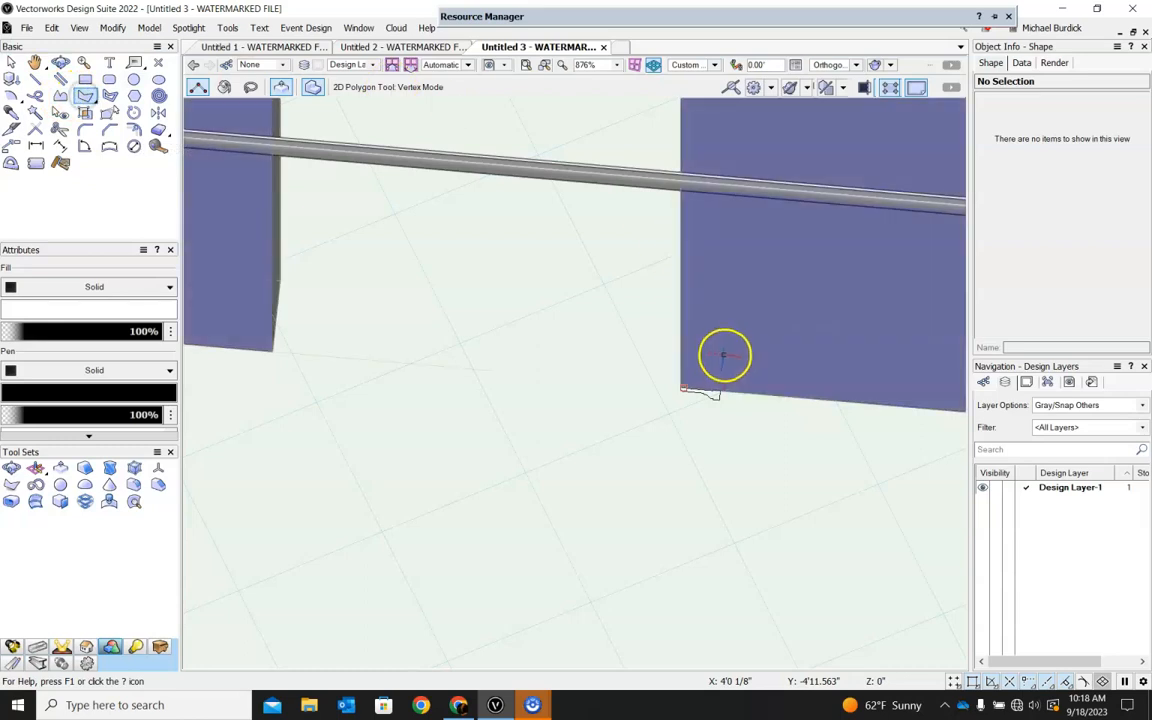
scroll(718, 380, up, 1)
scroll(680, 388, up, 2)
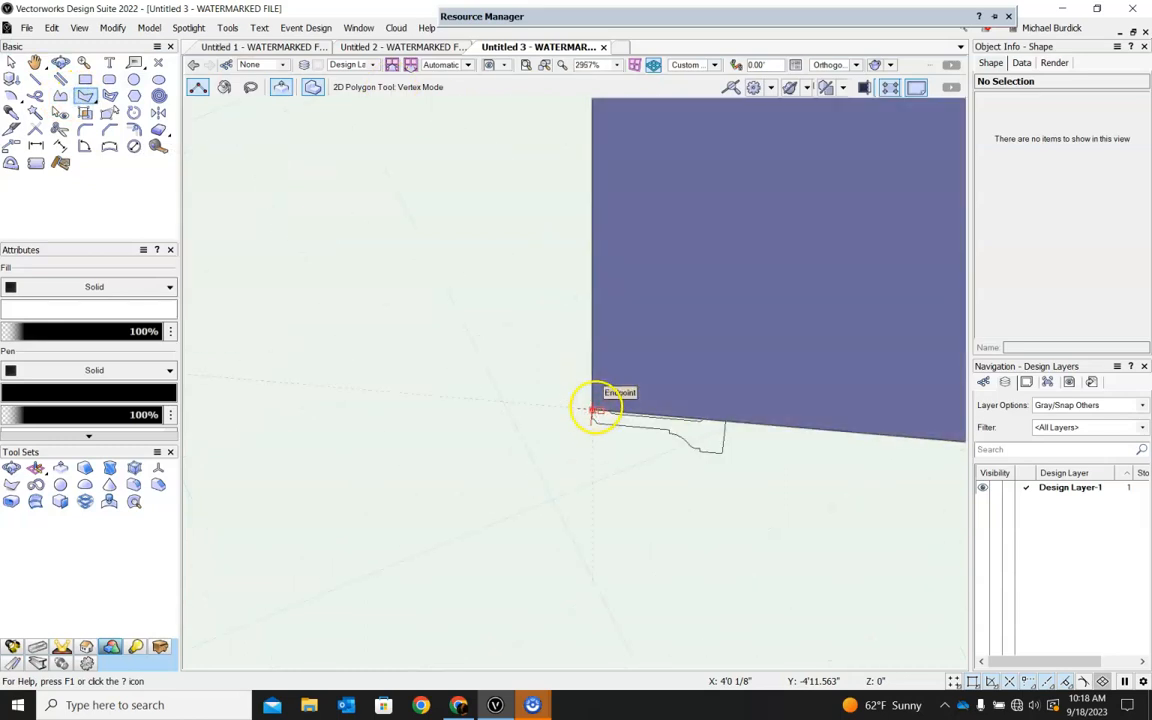
click(596, 404)
scroll(596, 404, down, 4)
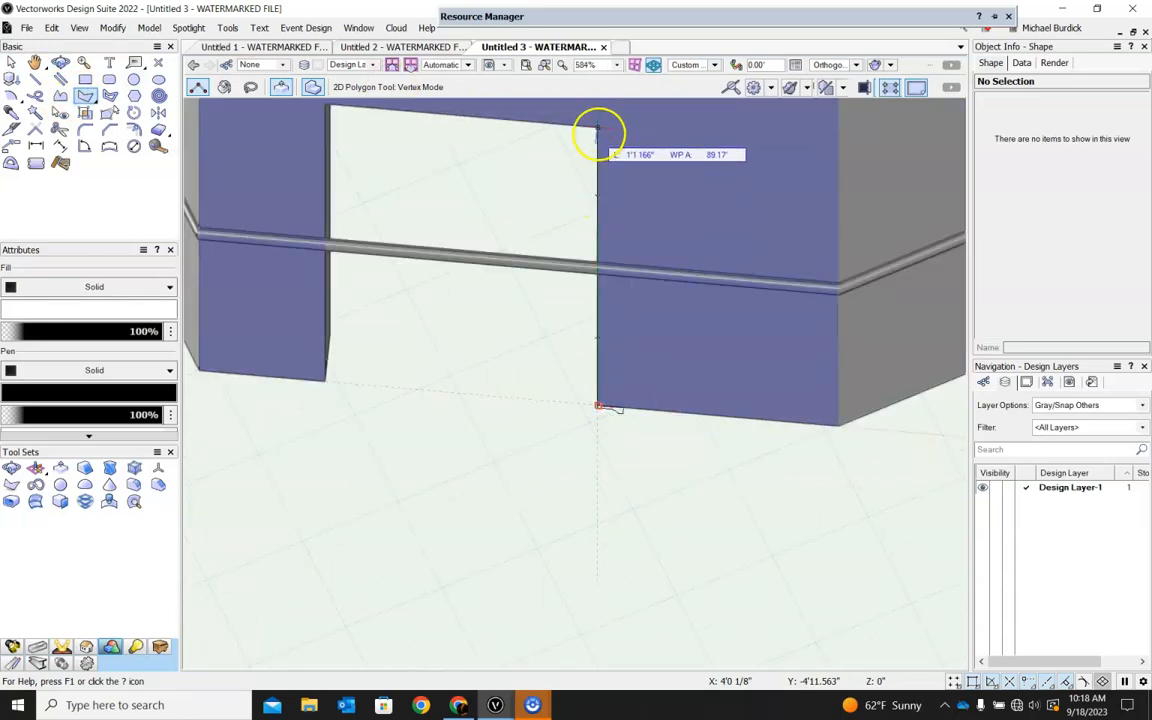
click(598, 127)
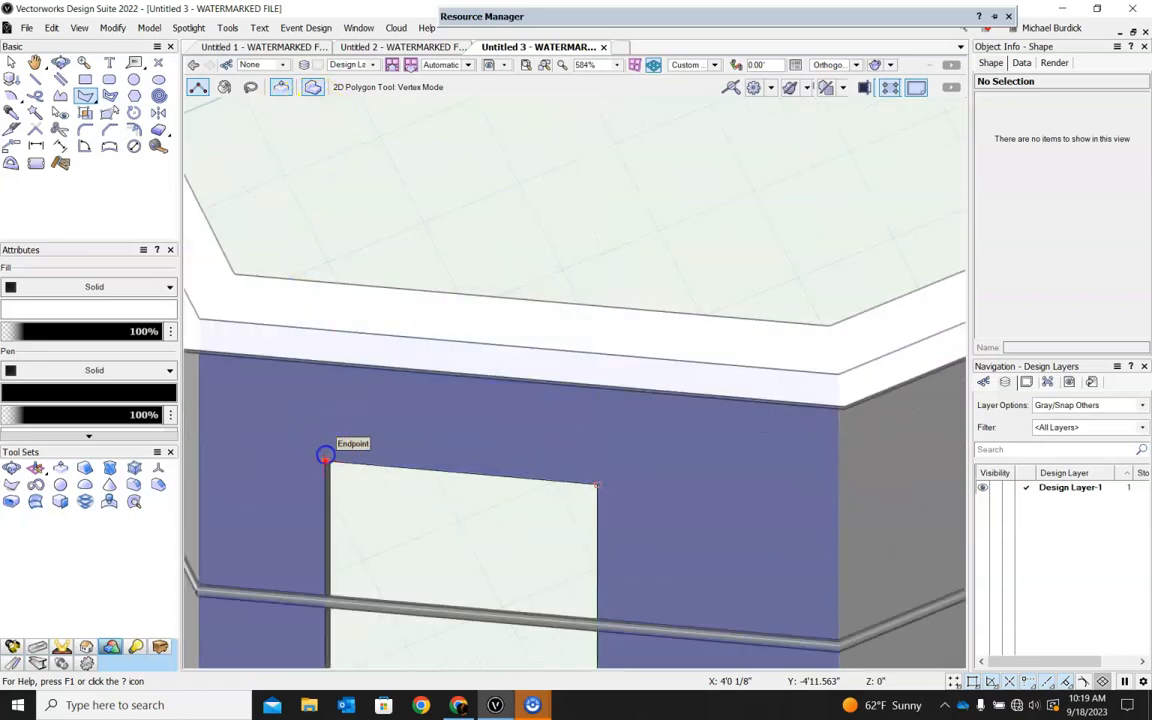
click(326, 458)
scroll(326, 458, down, 3)
scroll(322, 536, up, 4)
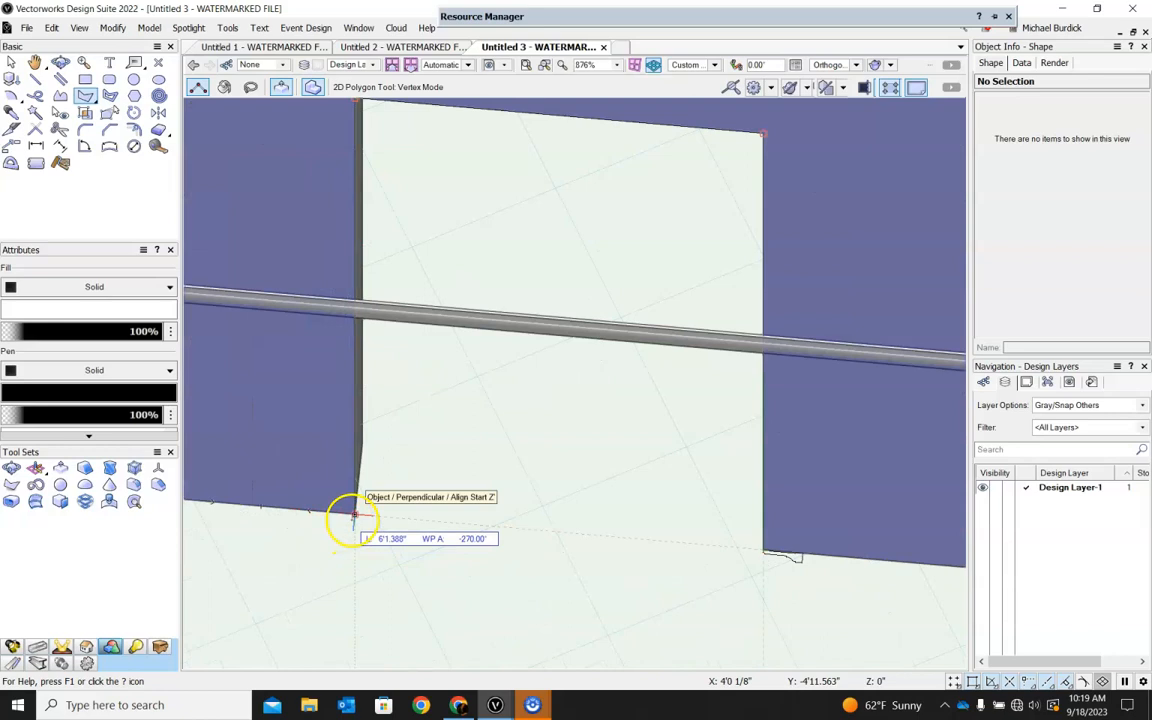
click(352, 520)
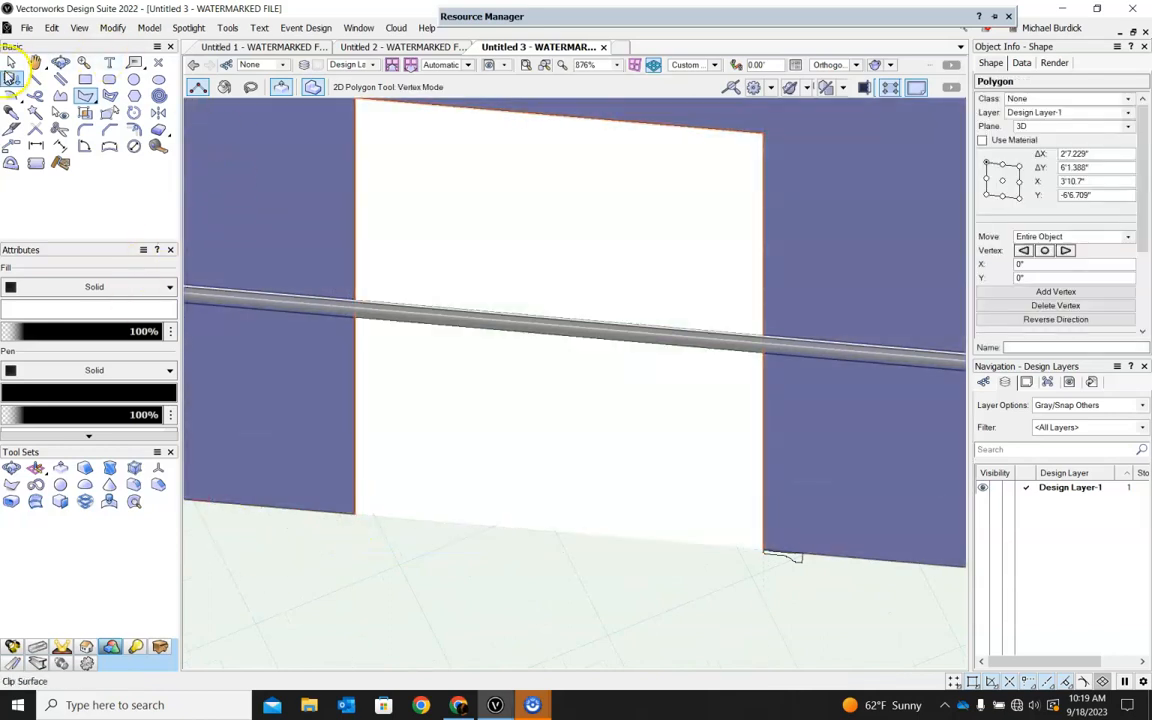
Extrude the millwork profile along the doorway polygon as the path, with Fix Profile enabled.
click(10, 63)
scroll(818, 558, up, 4)
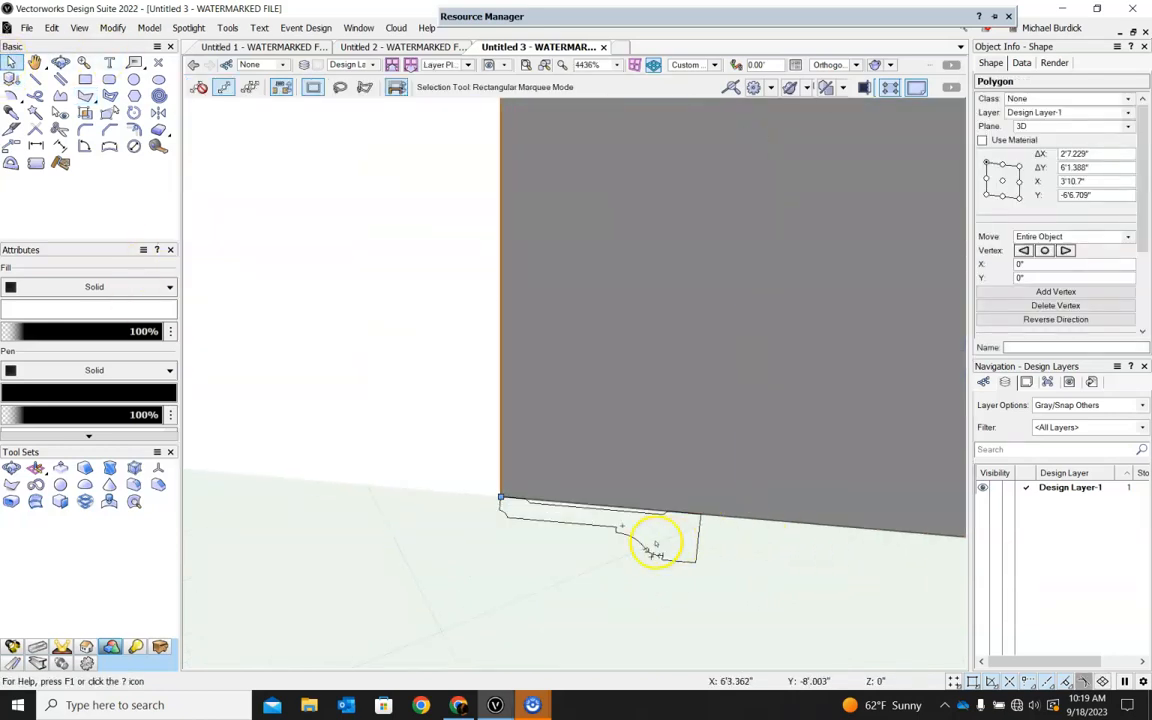
scroll(540, 515, down, 4)
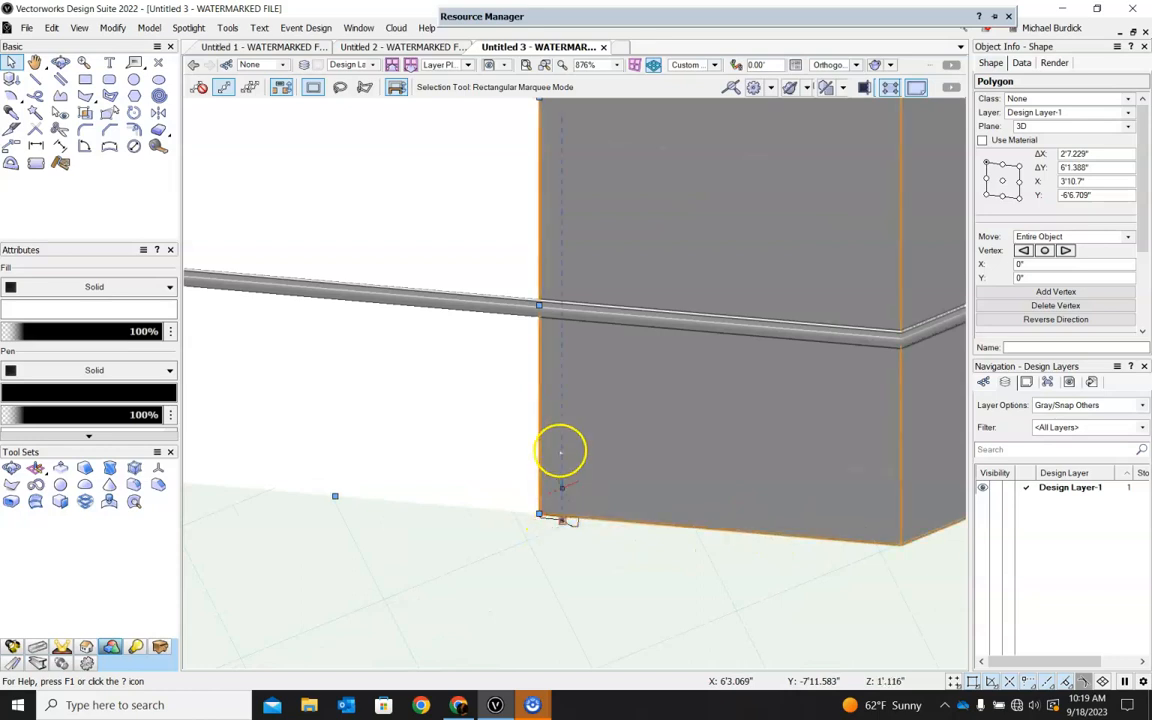
scroll(575, 257, down, 2)
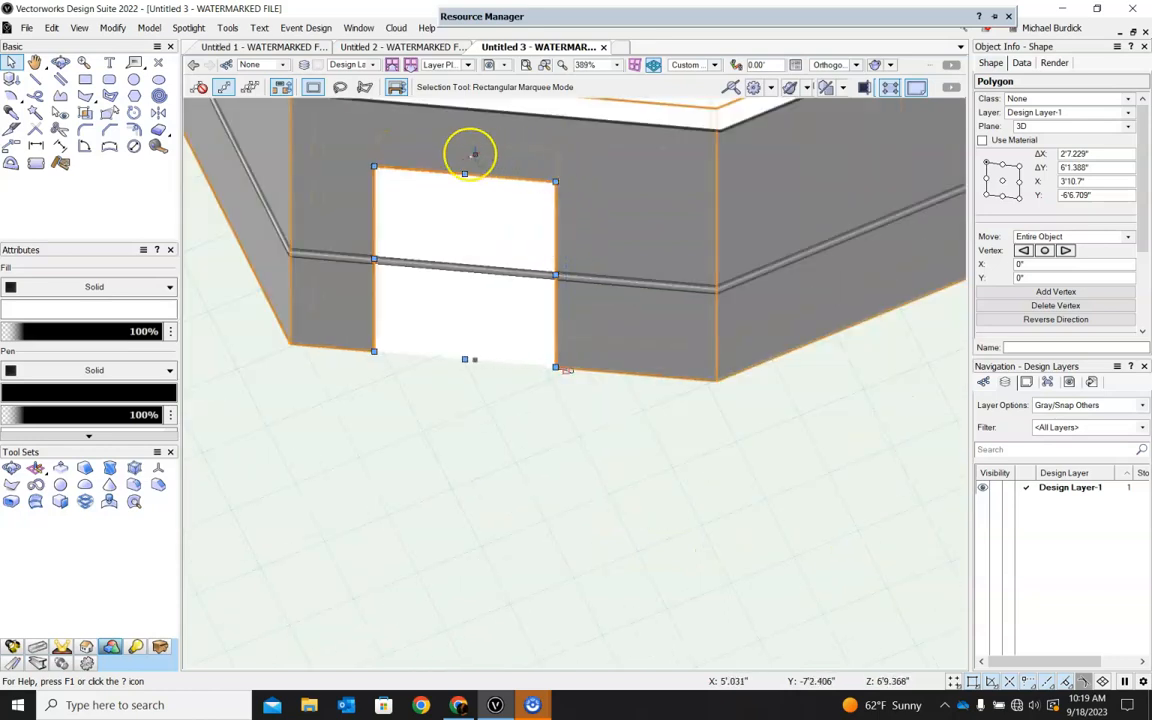
scroll(560, 412, up, 2)
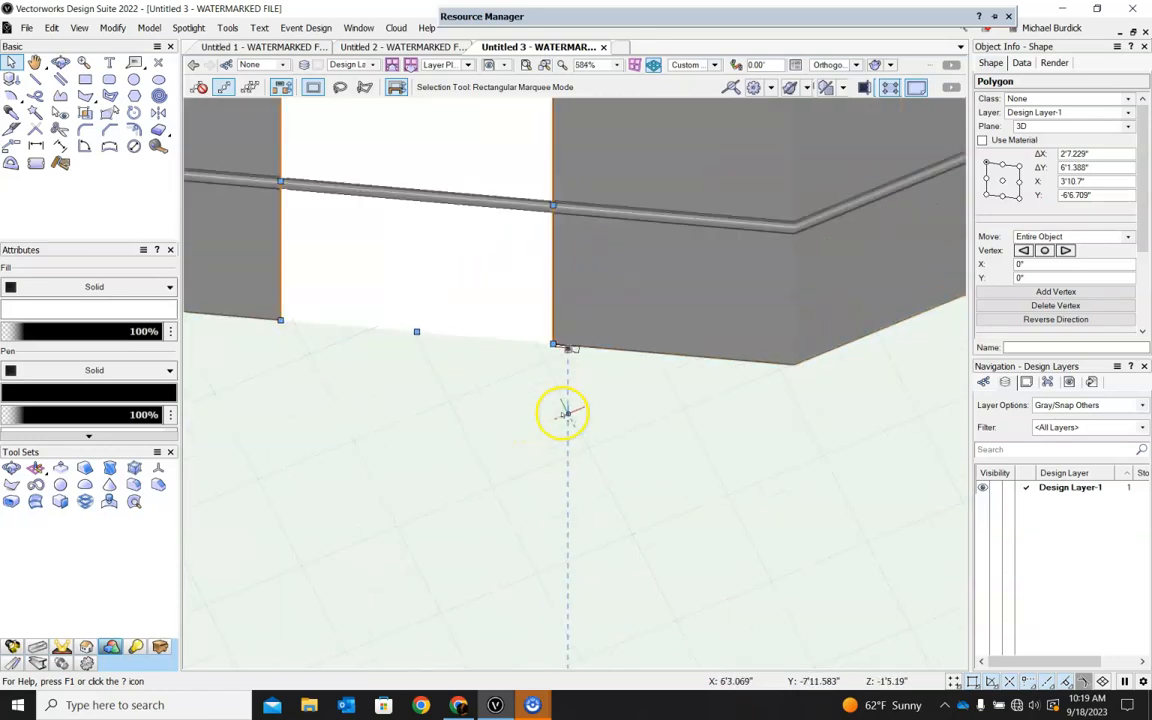
shift+click(585, 320)
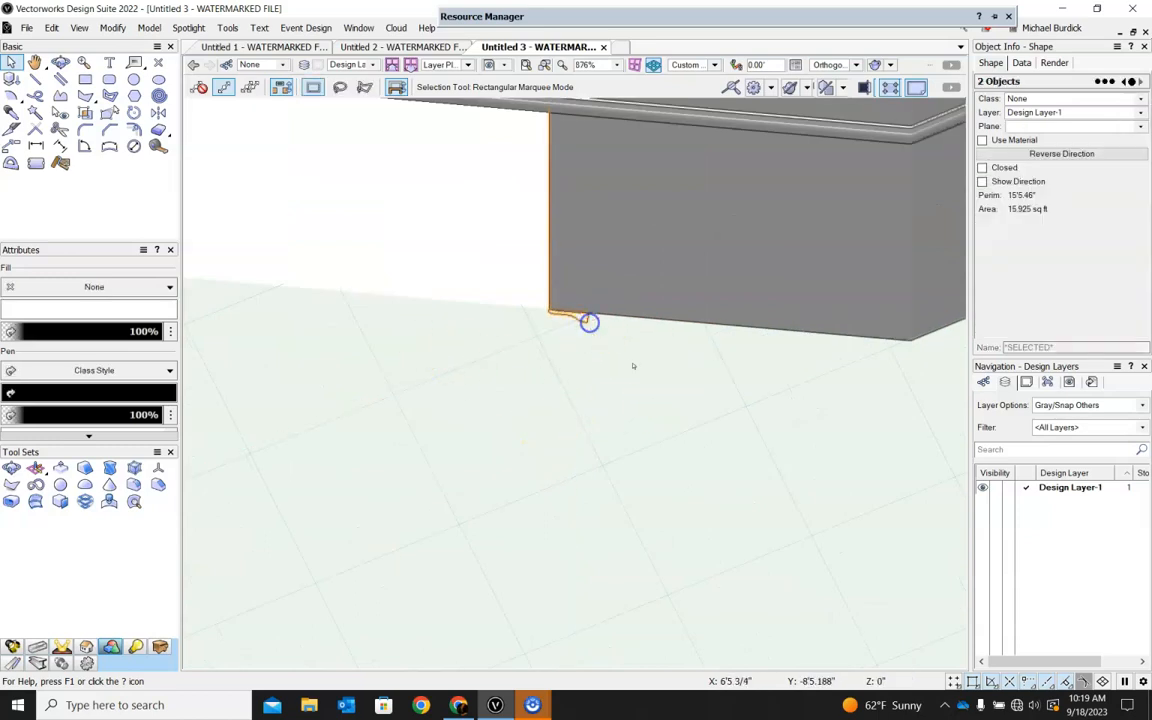
click(147, 28)
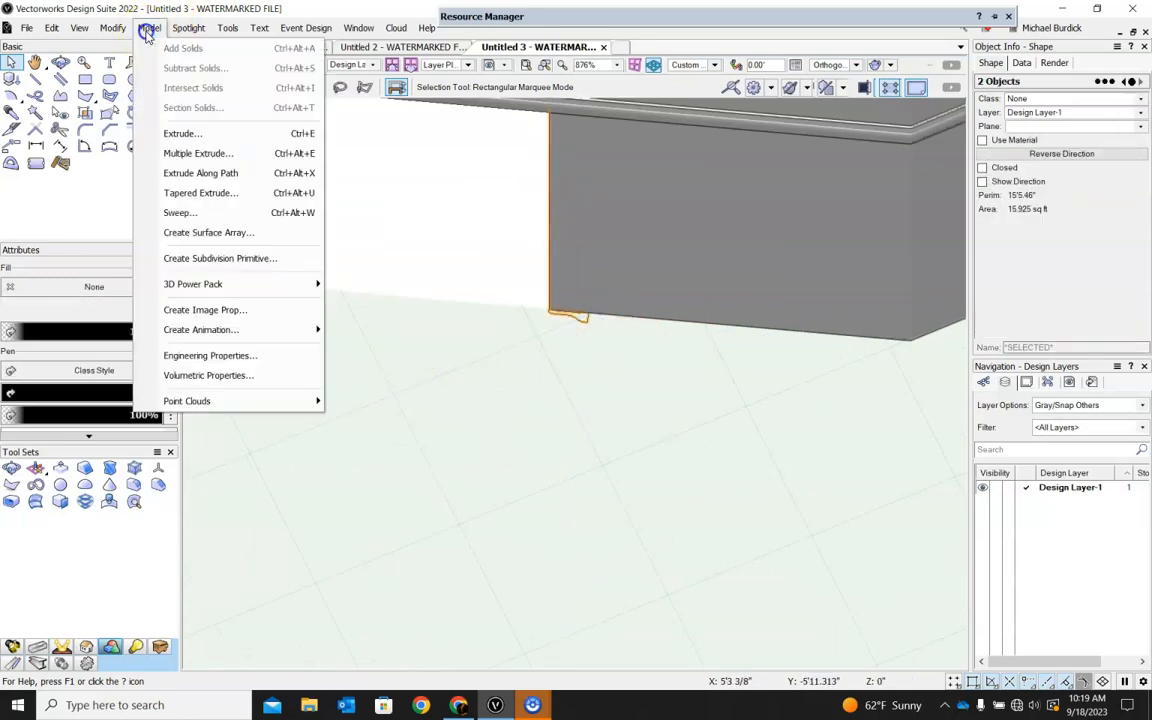
click(201, 173)
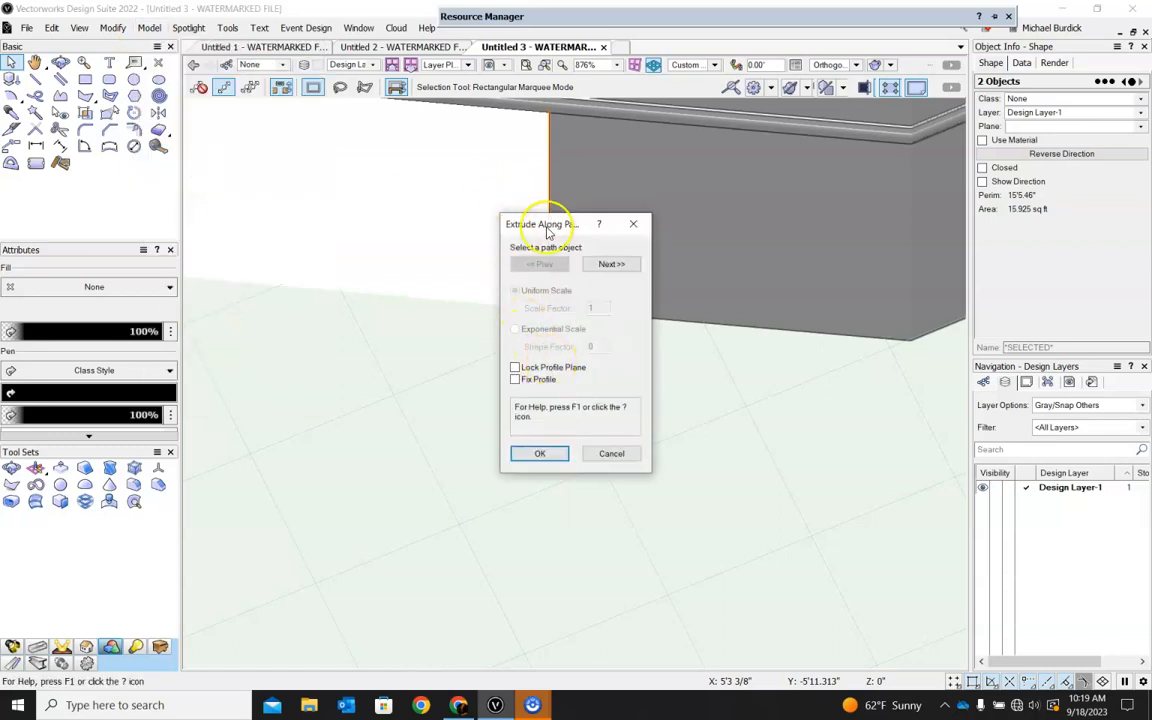
drag(545, 228, 755, 390)
click(818, 428)
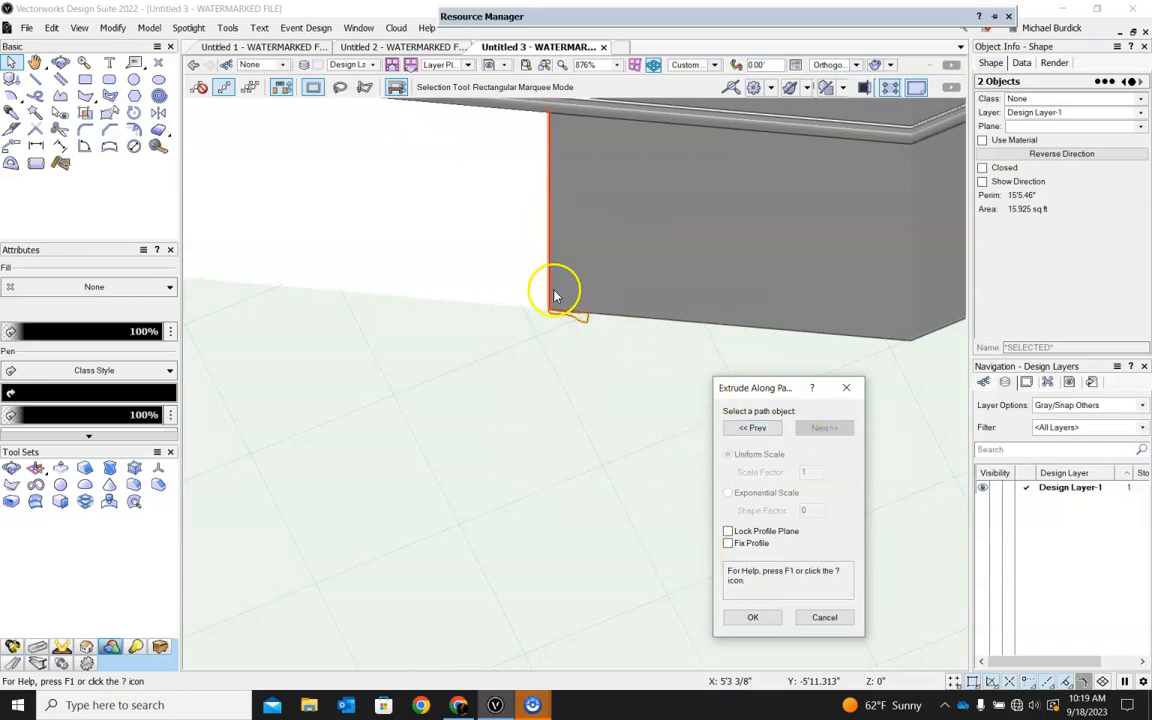
click(728, 543)
click(755, 618)
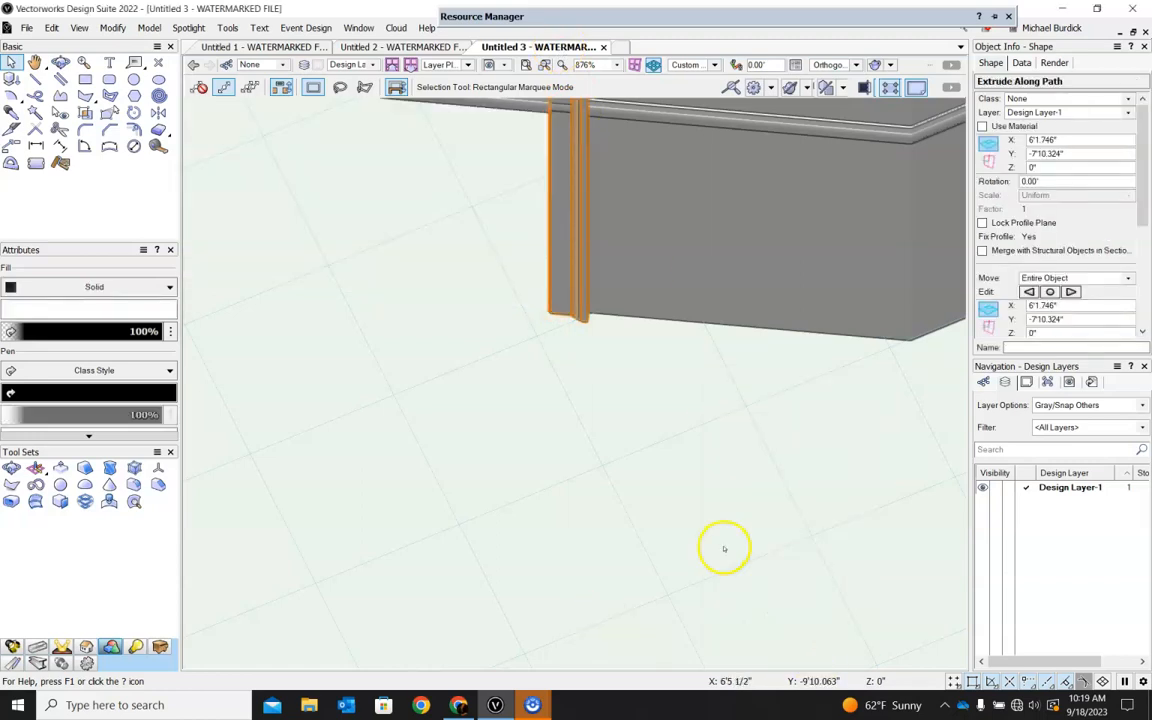
Examine the door casing's upper corner up close and the whole wall from a lower front angle.
scroll(724, 548, down, 5)
scroll(684, 352, up, 8)
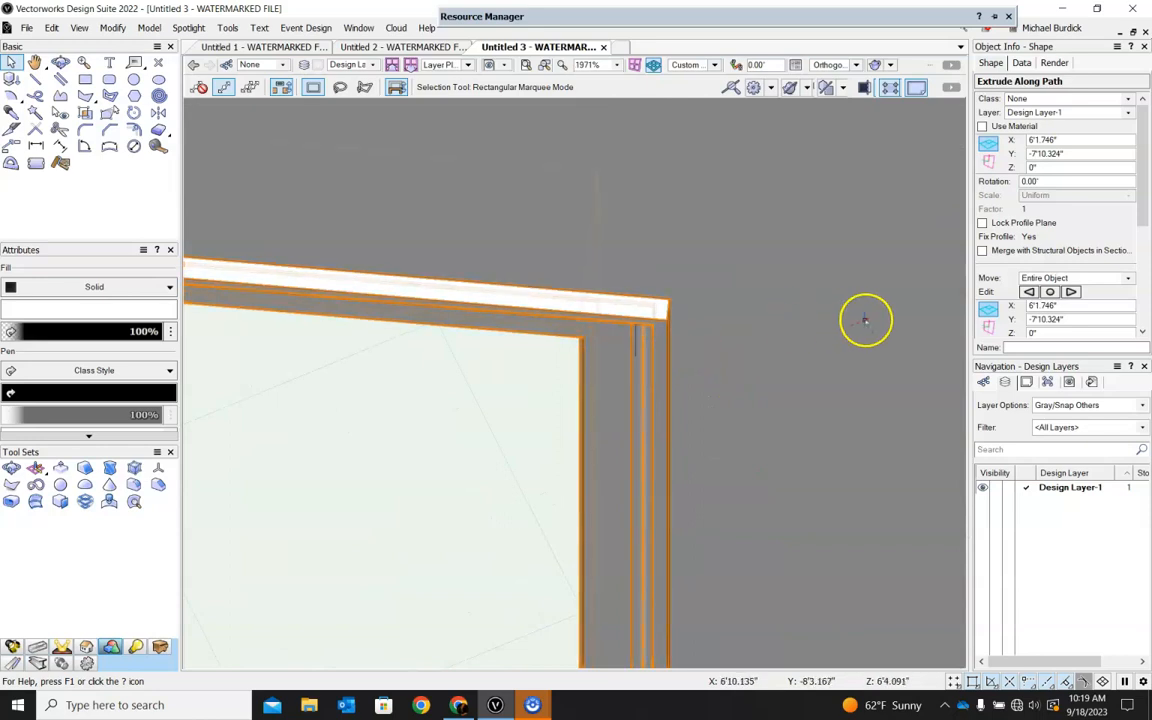
scroll(806, 311, down, 10)
click(514, 597)
ctrl+shift+middle_drag(514, 597, 504, 371)
scroll(505, 372, down, 2)
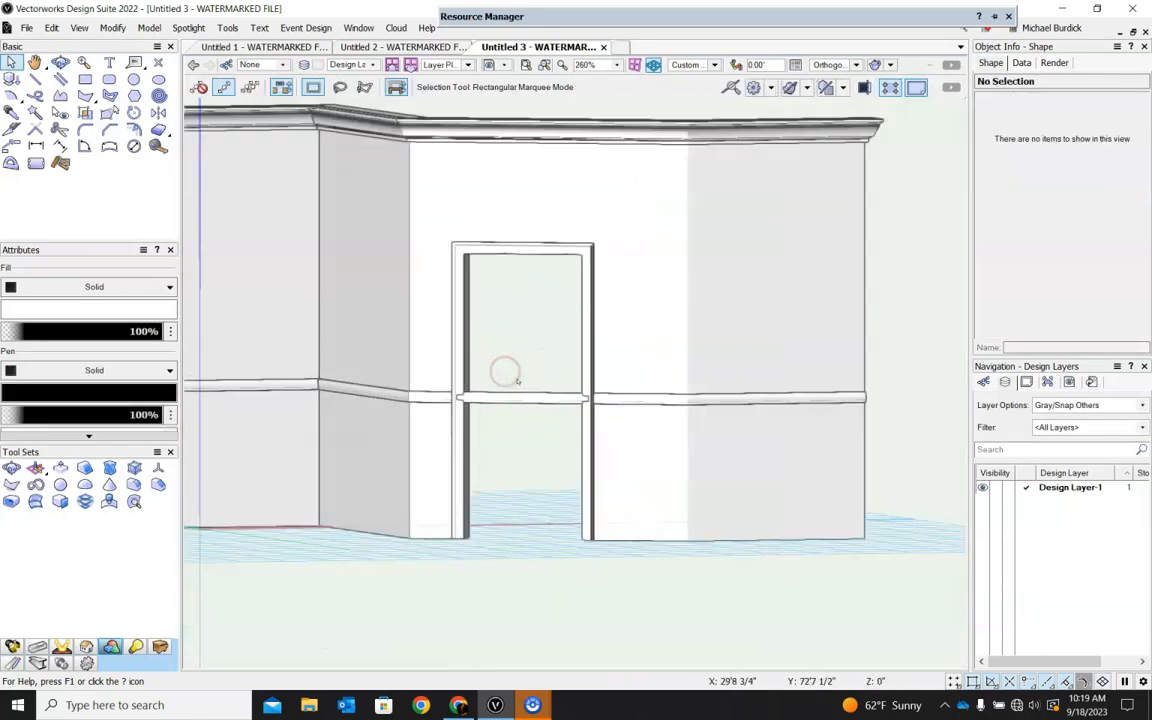
In Top/Plan view, split the rail crossing the doorway along a line from the casing's outer corner nearest the wall's inner bend.
scroll(651, 519, up, 2)
scroll(411, 458, down, 1)
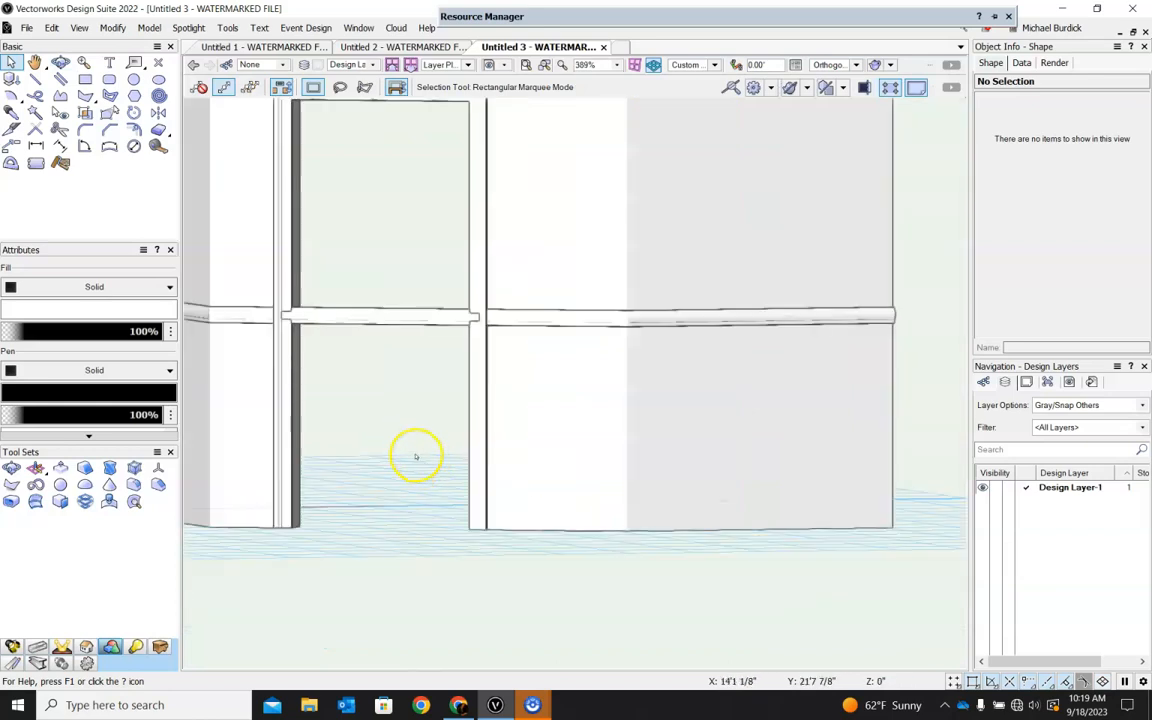
click(365, 325)
scroll(805, 516, down, 2)
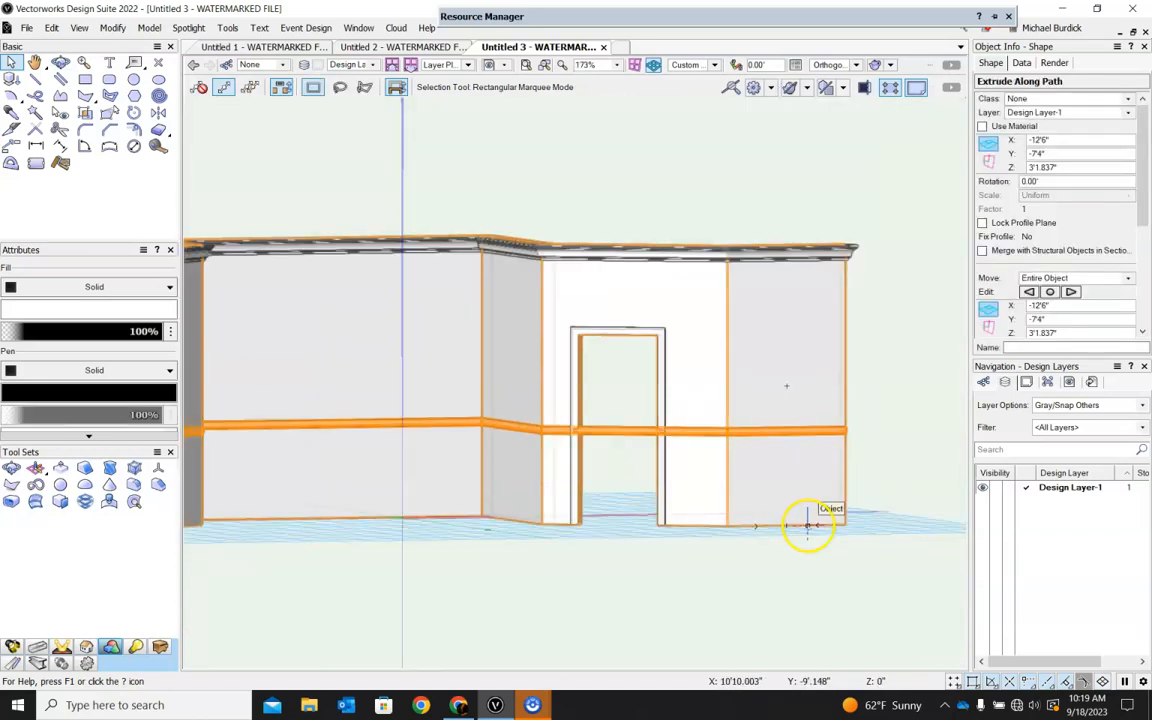
click(645, 556)
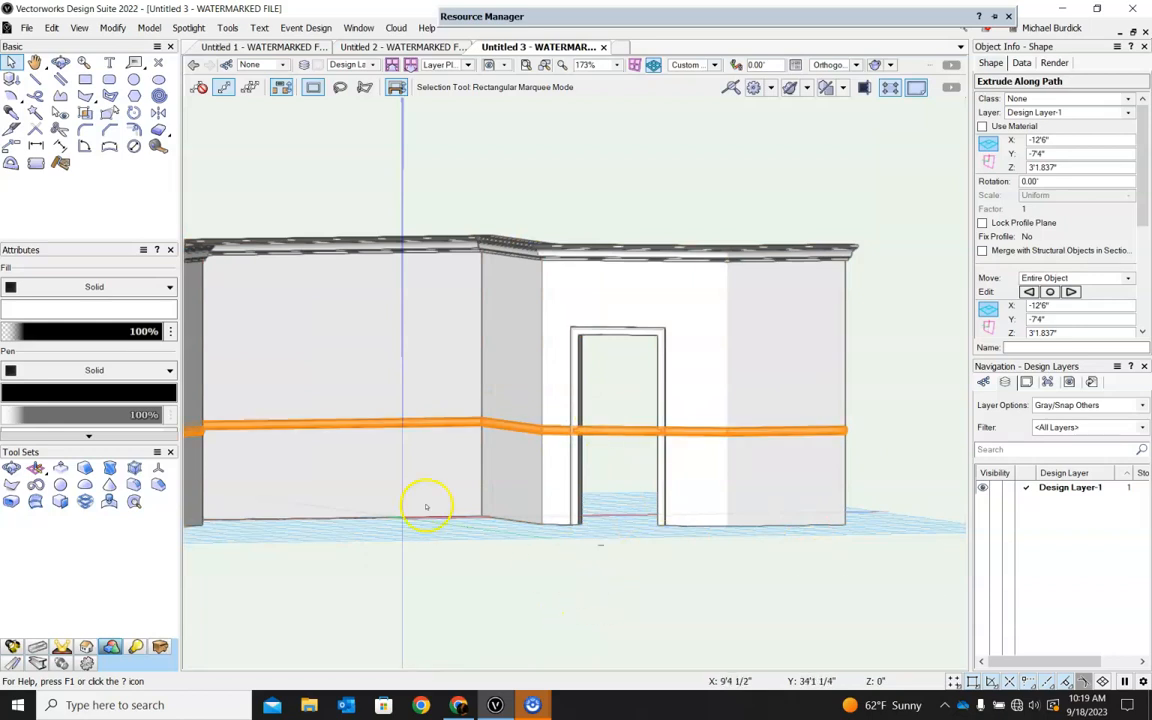
click(11, 129)
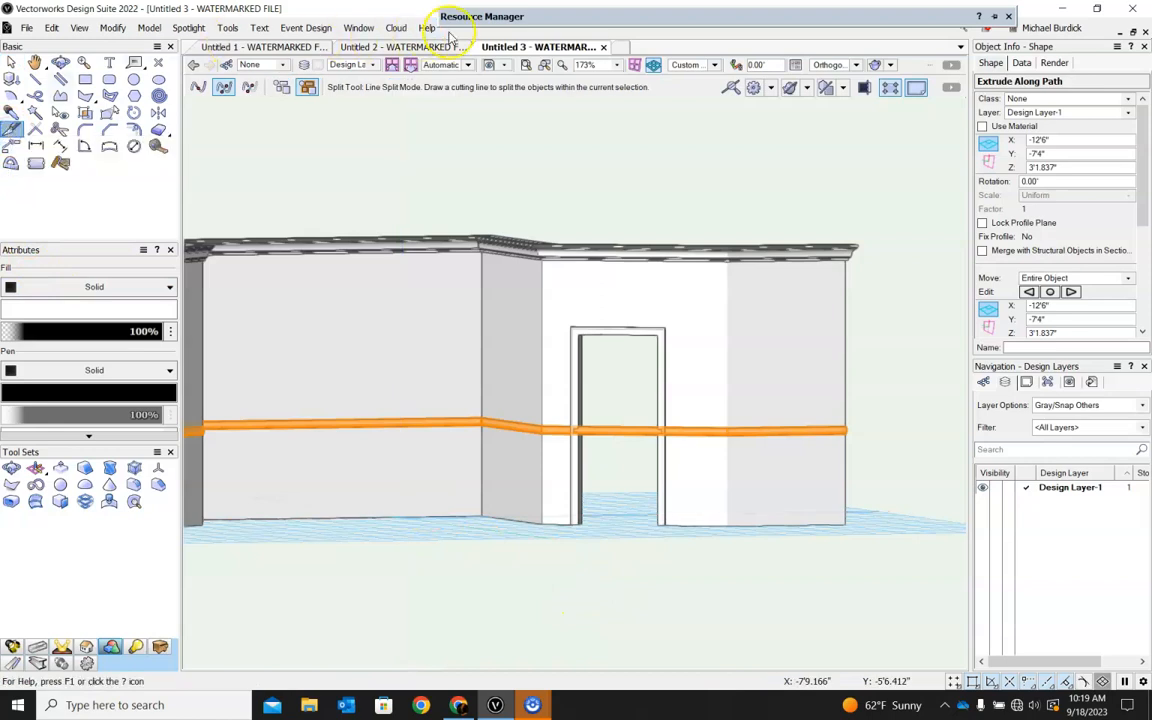
click(708, 63)
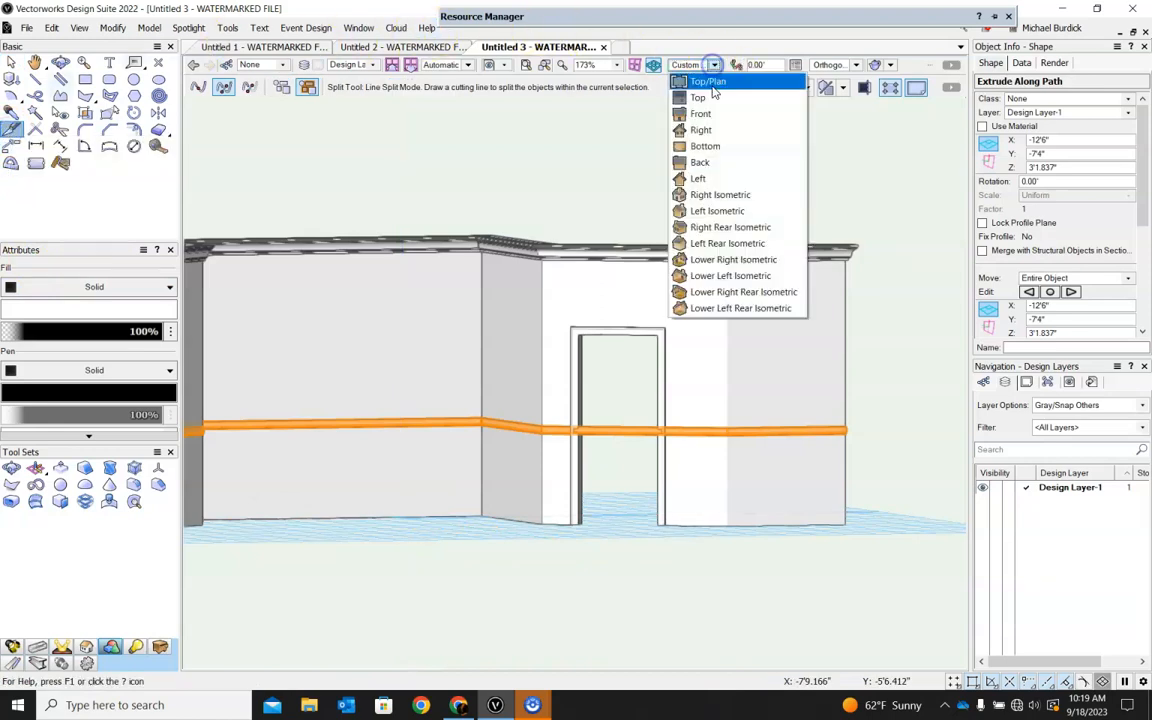
click(700, 80)
scroll(560, 337, up, 5)
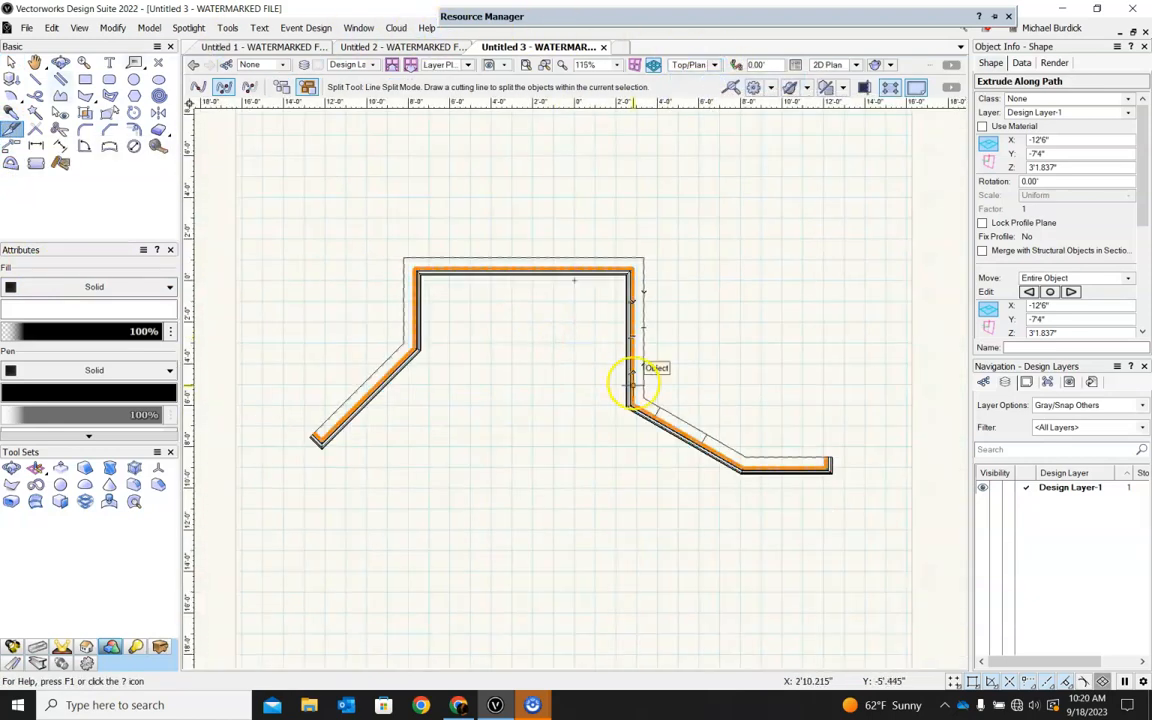
scroll(586, 270, up, 4)
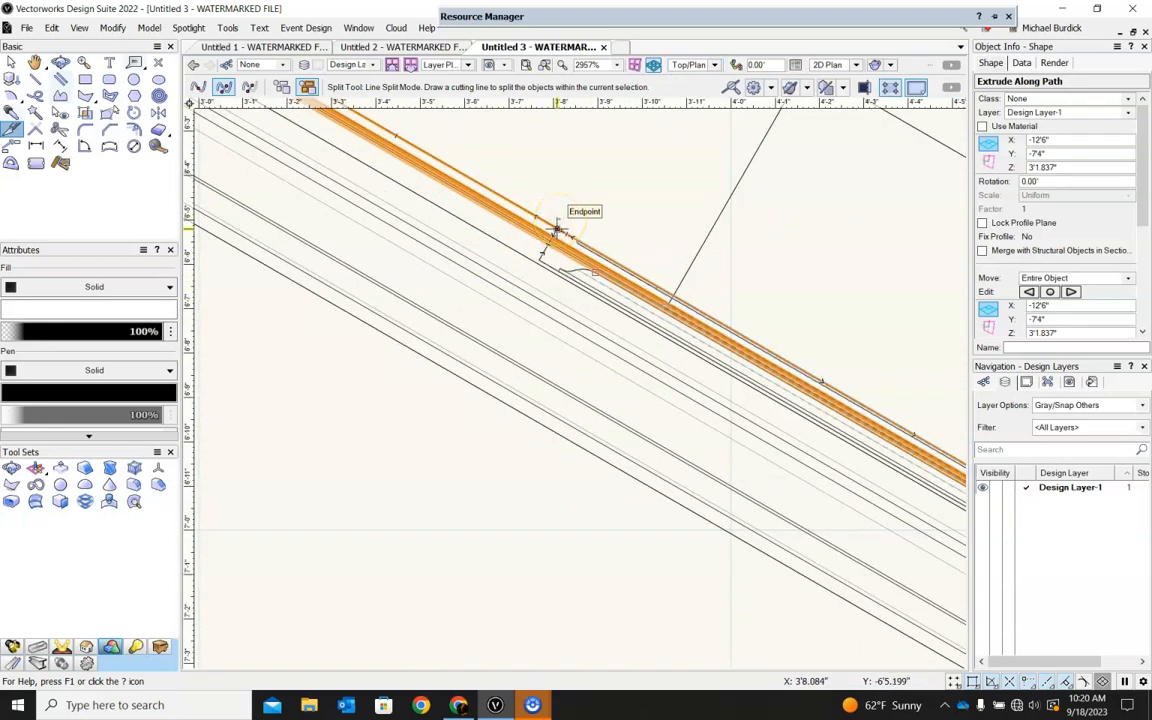
scroll(557, 229, up, 3)
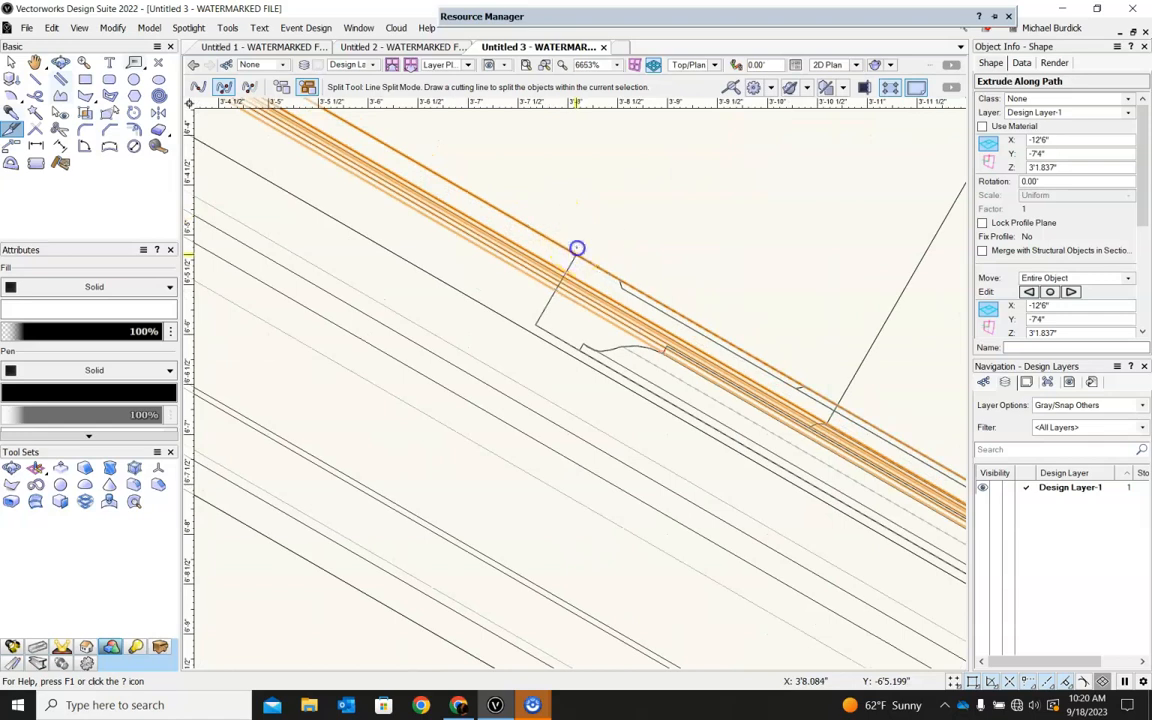
scroll(577, 250, down, 3)
click(576, 252)
click(470, 433)
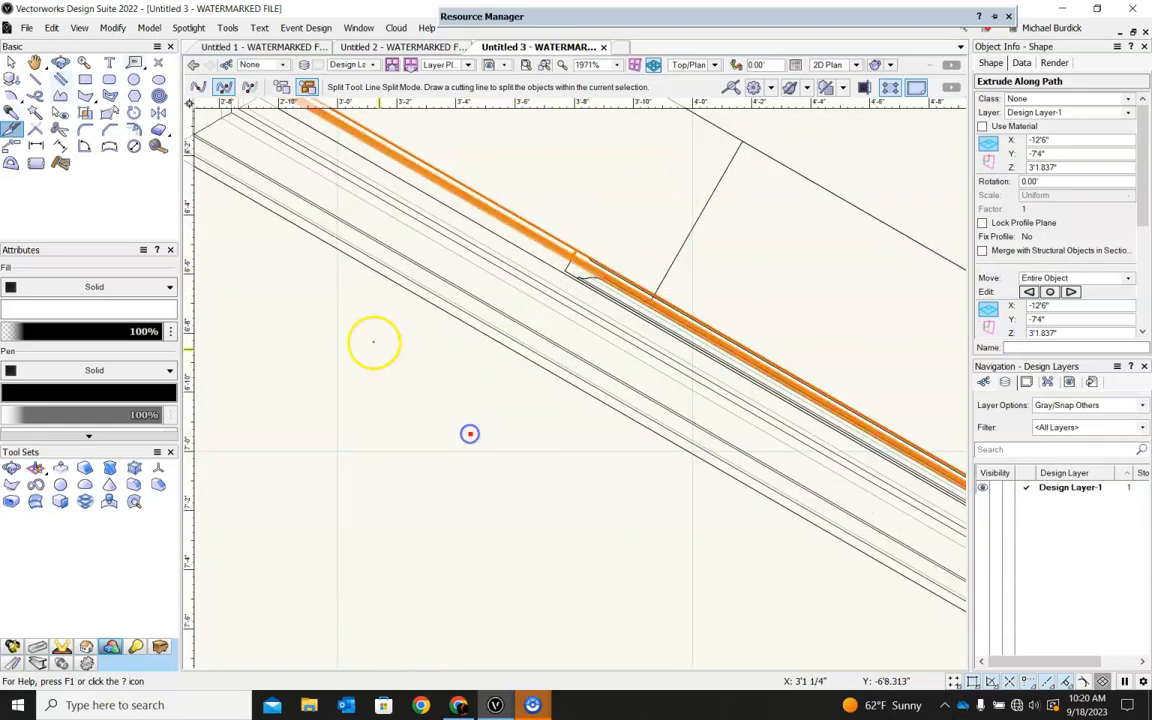
Split the rail again along a line perpendicular to the wall at the outer corner of the opposite door casing.
scroll(373, 342, down, 3)
scroll(890, 507, up, 3)
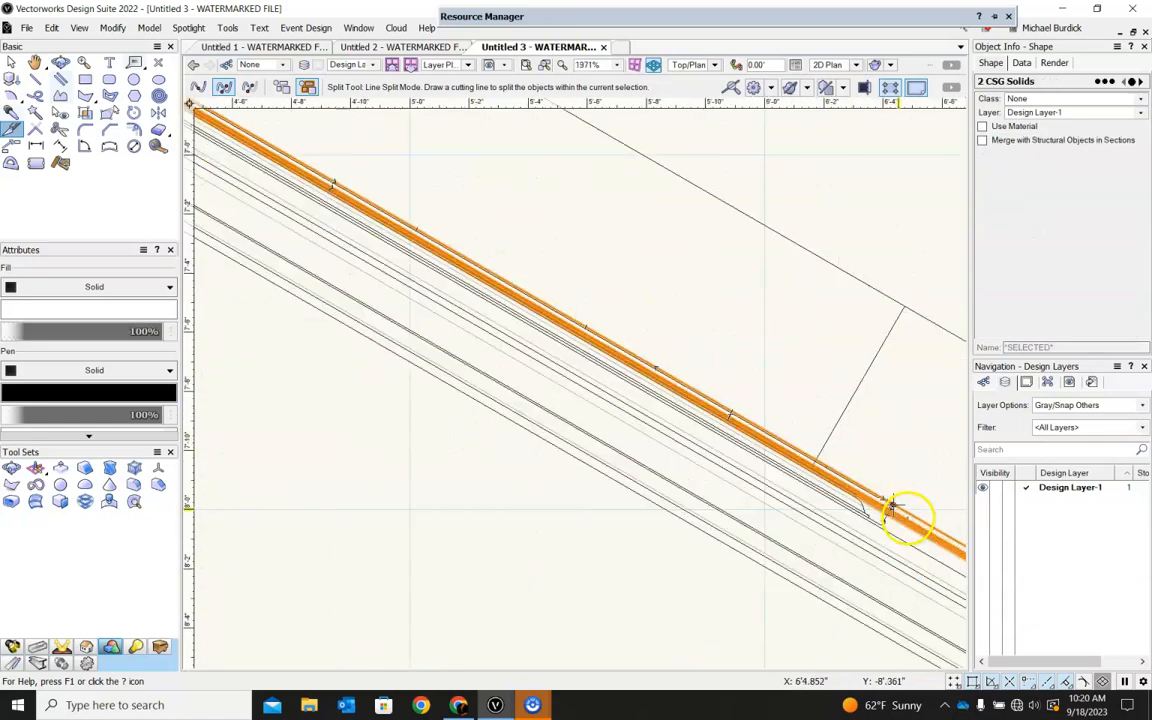
scroll(890, 507, up, 3)
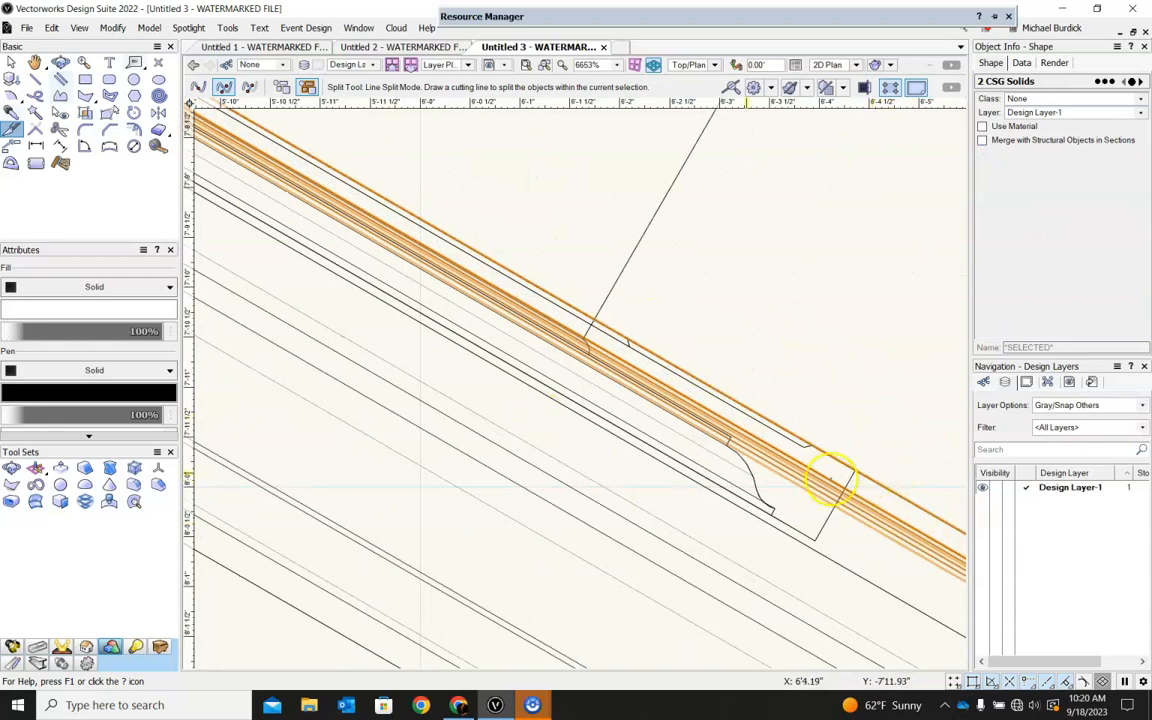
scroll(850, 468, down, 3)
click(852, 466)
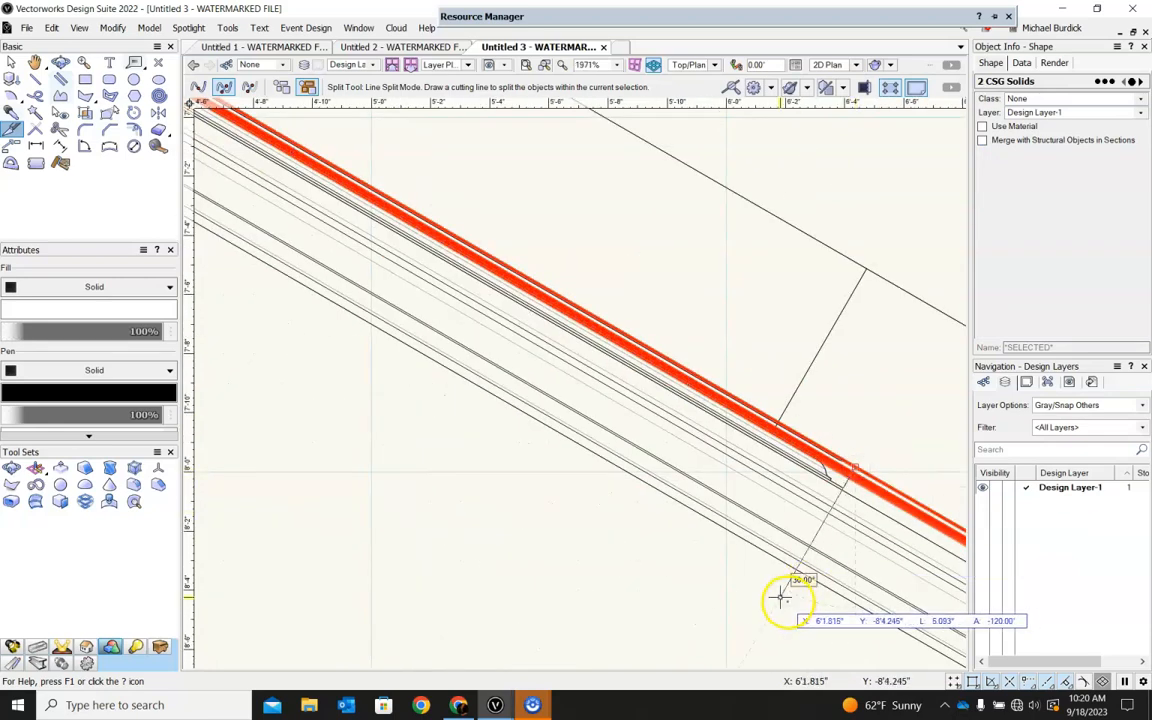
click(787, 601)
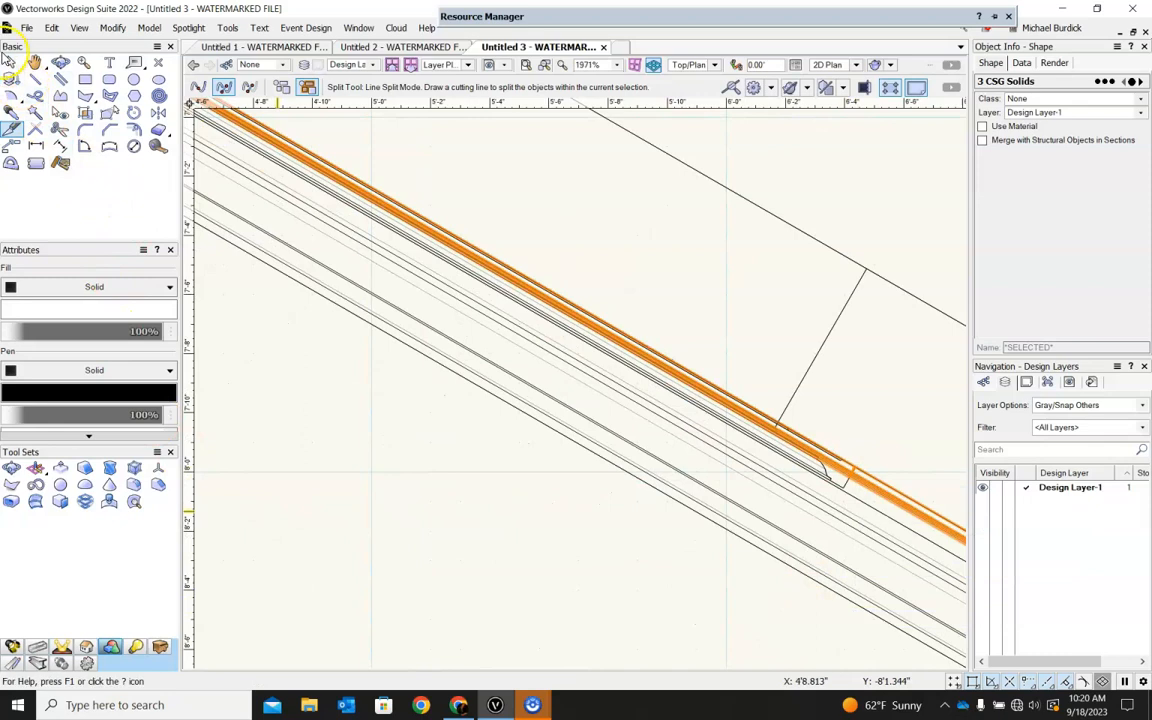
Delete the cut rail section that spans the doorway opening, working in a 3D view.
click(8, 62)
click(540, 463)
shift+middle_drag(545, 463, 616, 323)
scroll(616, 323, down, 2)
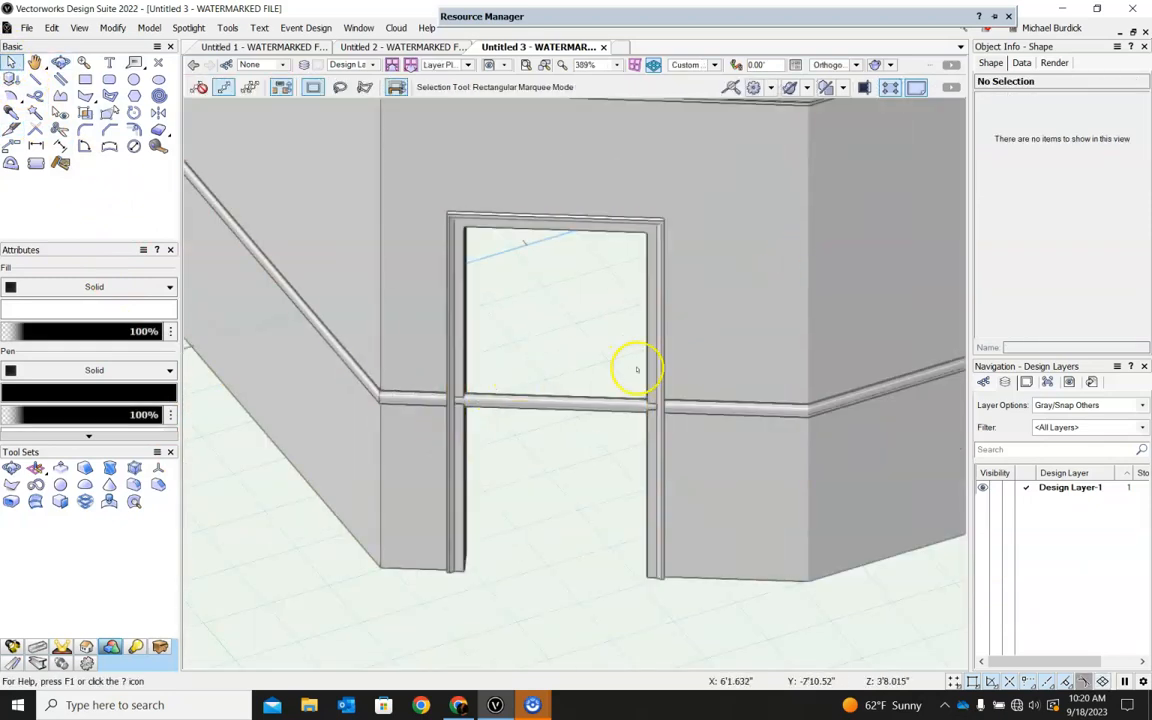
click(523, 404)
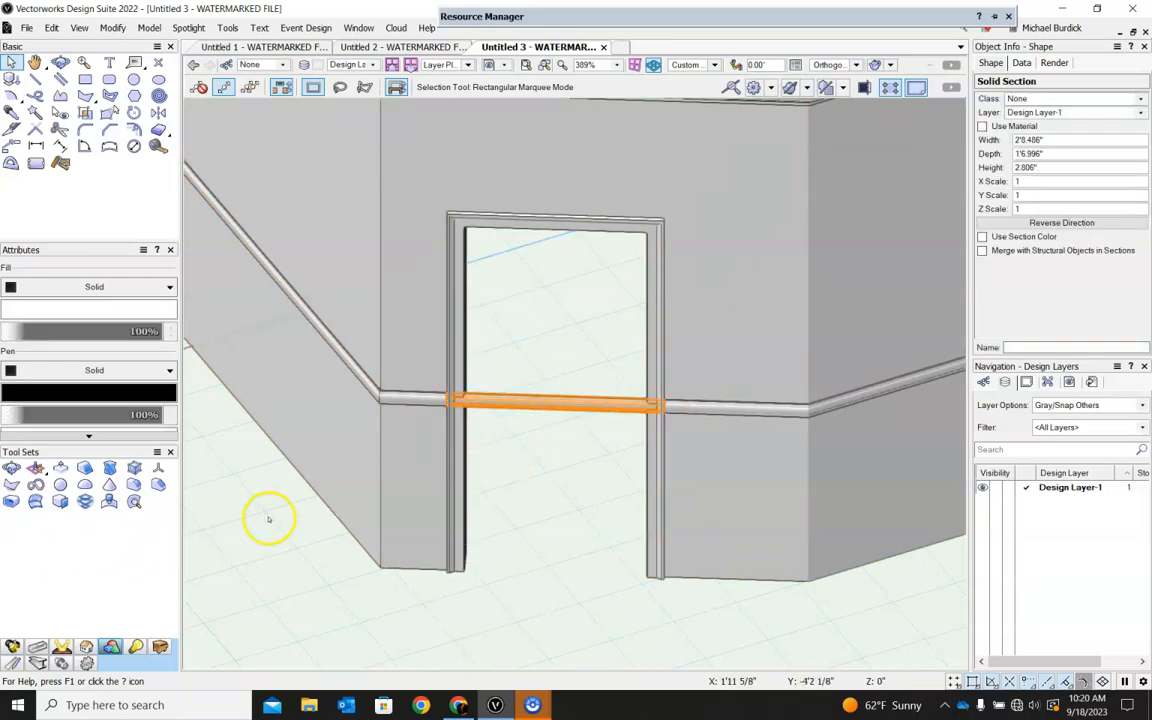
key(Delete)
Examine the finished wall with crown molding, interrupted rail and door casing from several 3D angles and up close at the casing.
scroll(505, 442, down, 4)
ctrl+middle_drag(689, 517, 467, 380)
scroll(453, 383, up, 2)
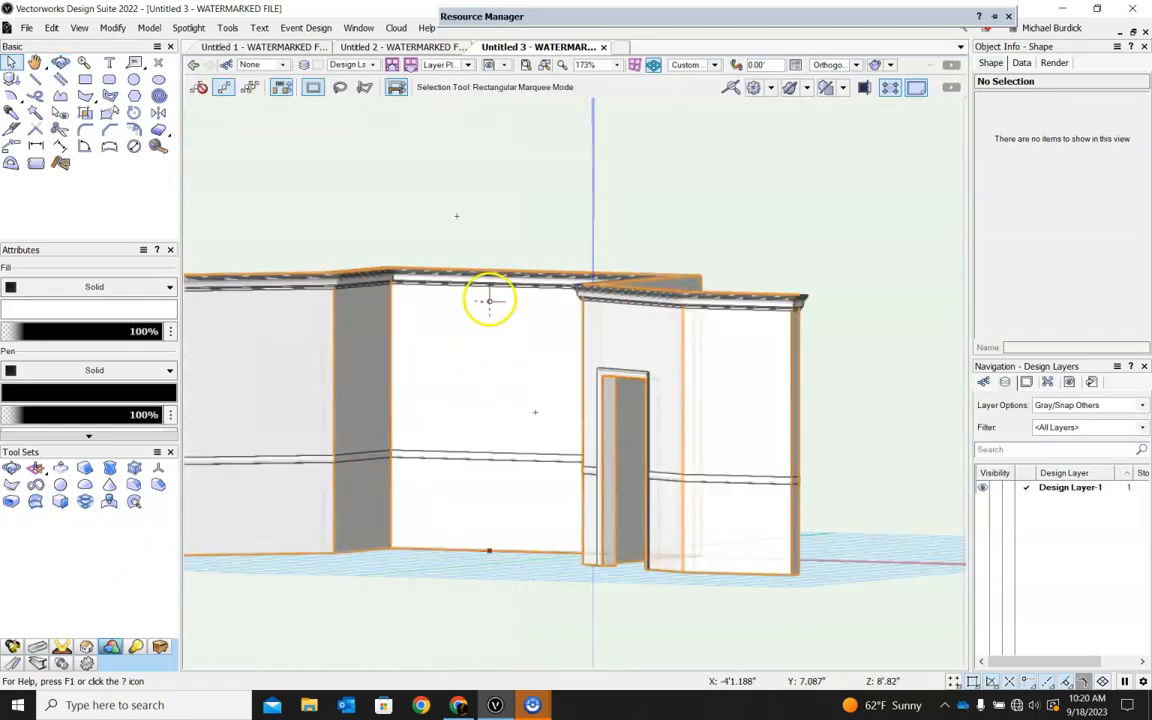
scroll(490, 299, down, 1)
ctrl+middle_drag(497, 497, 774, 514)
scroll(640, 368, up, 4)
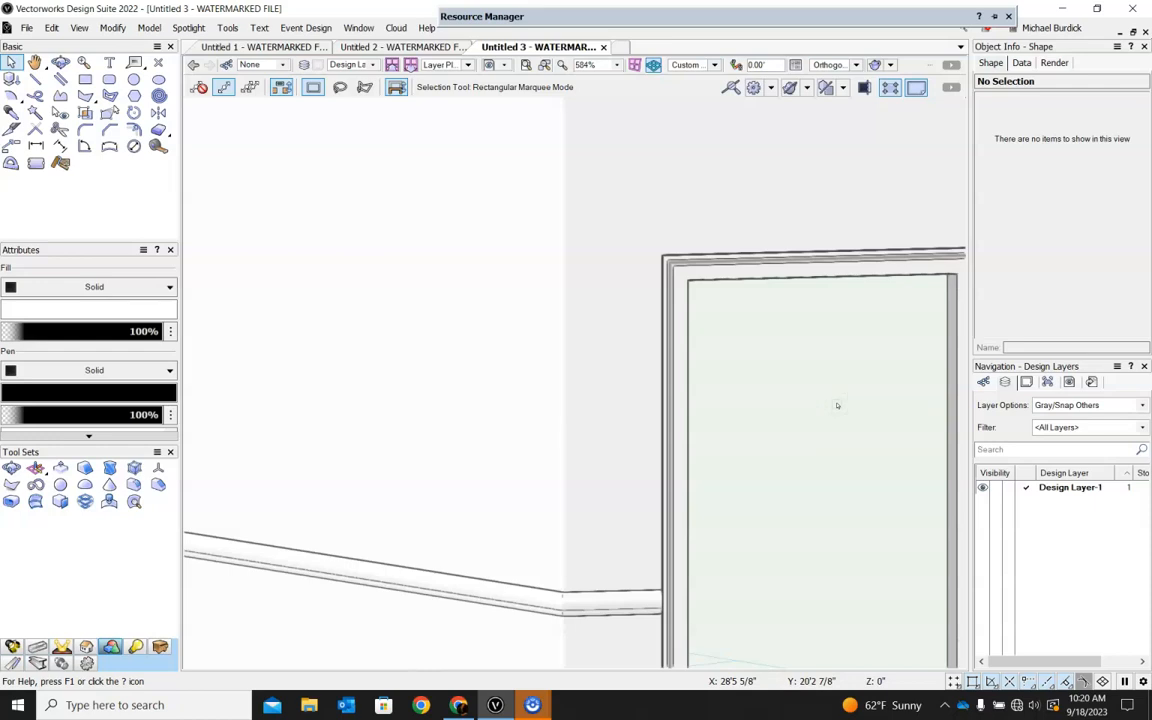
scroll(661, 301, down, 3)
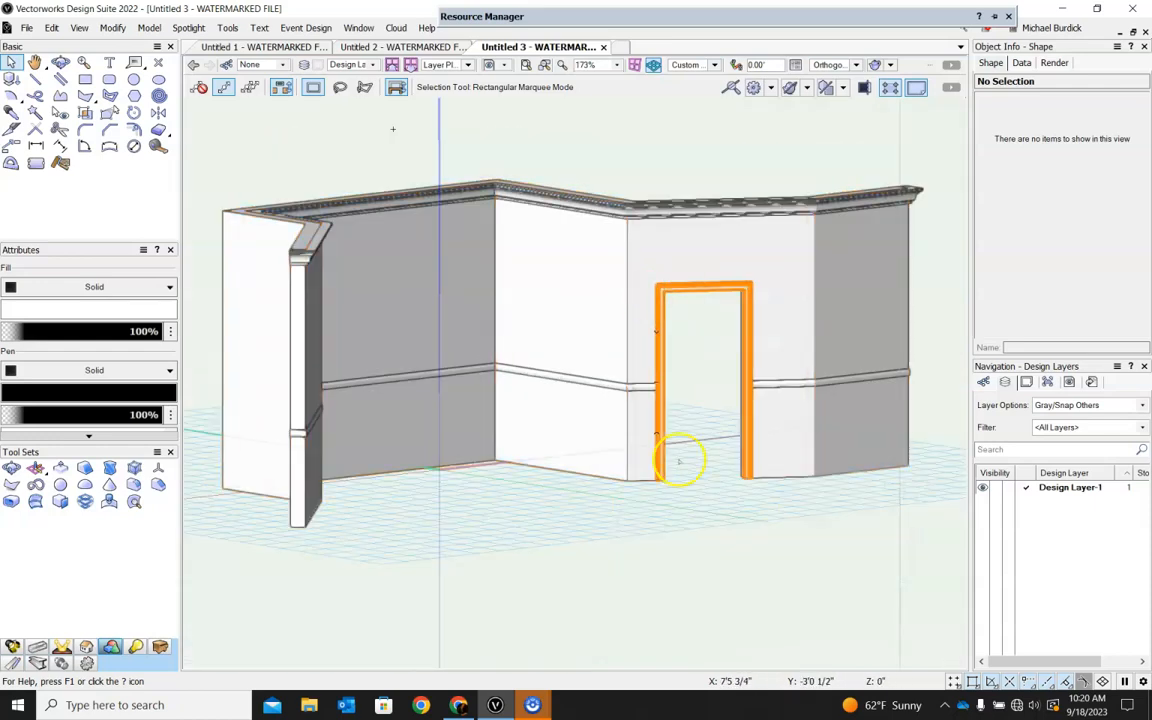
ctrl+middle_drag(828, 555, 665, 610)
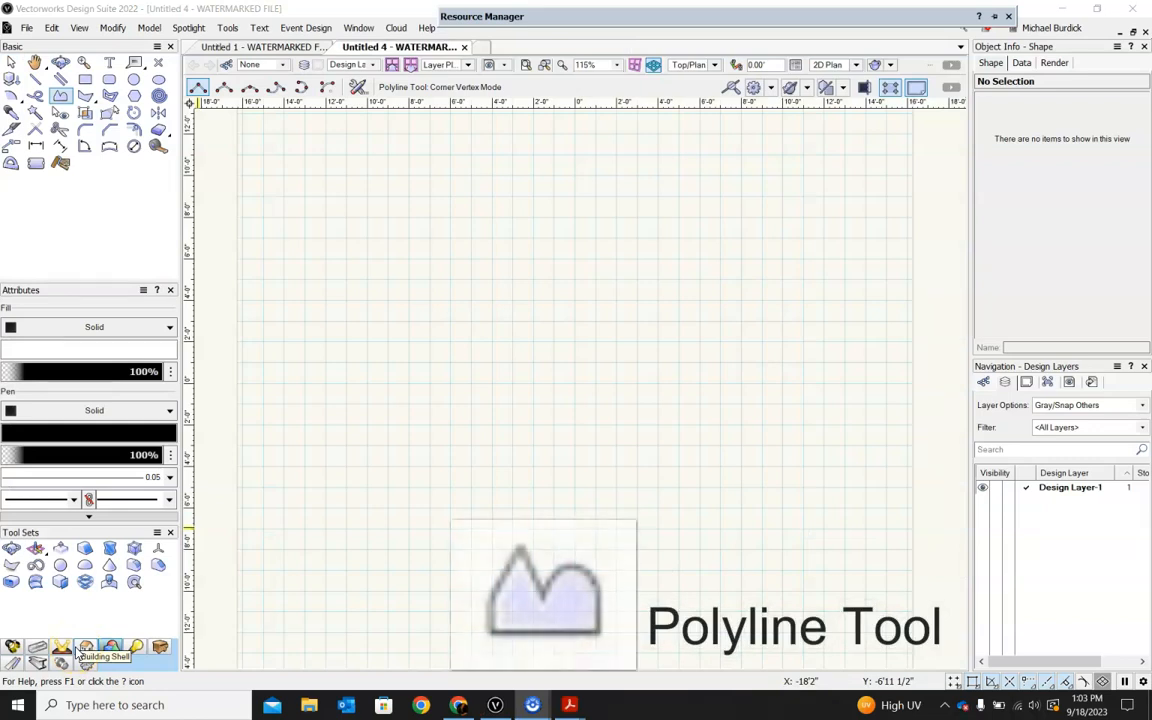
Draw a closed polyline profile about 7'8" wide and 13'5" high, combining a straight back and angled tip with curved edges.
click(70, 95)
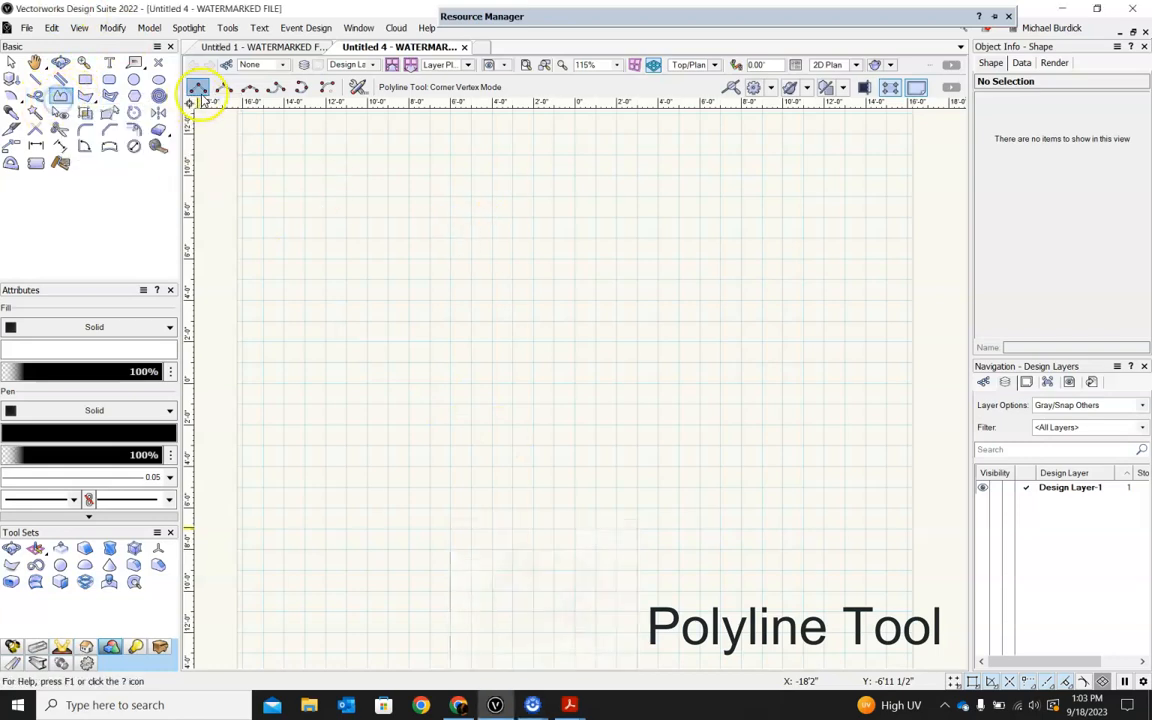
click(430, 200)
click(430, 458)
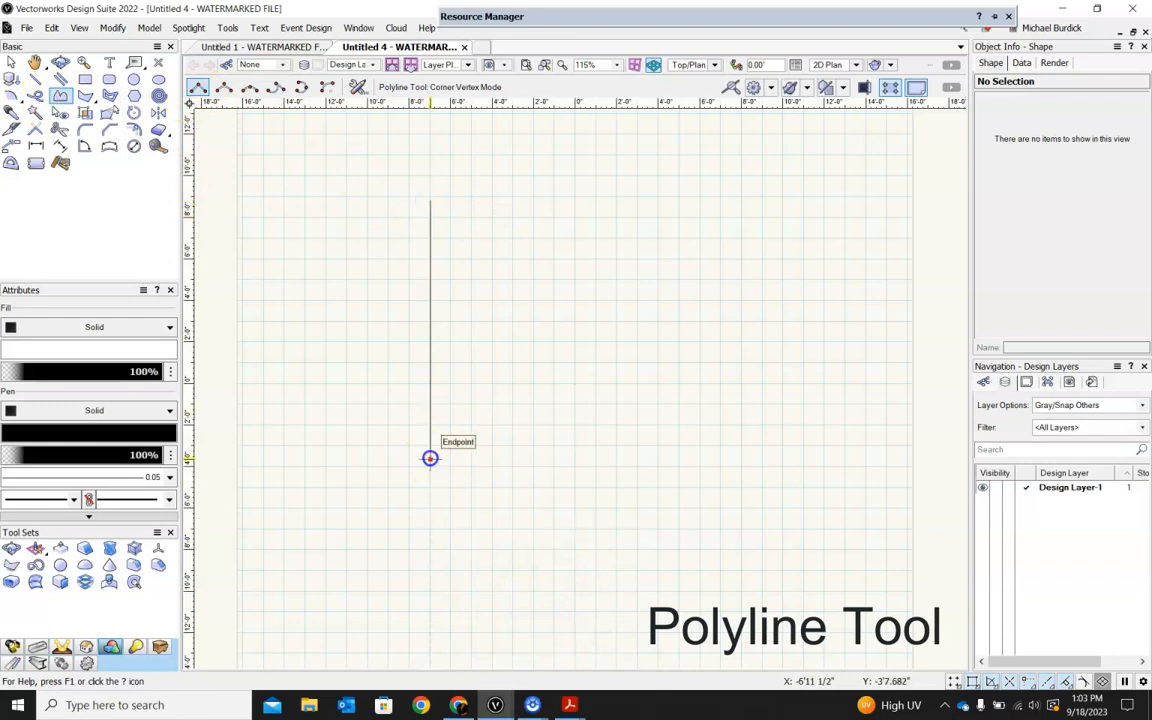
click(567, 458)
click(568, 331)
click(589, 215)
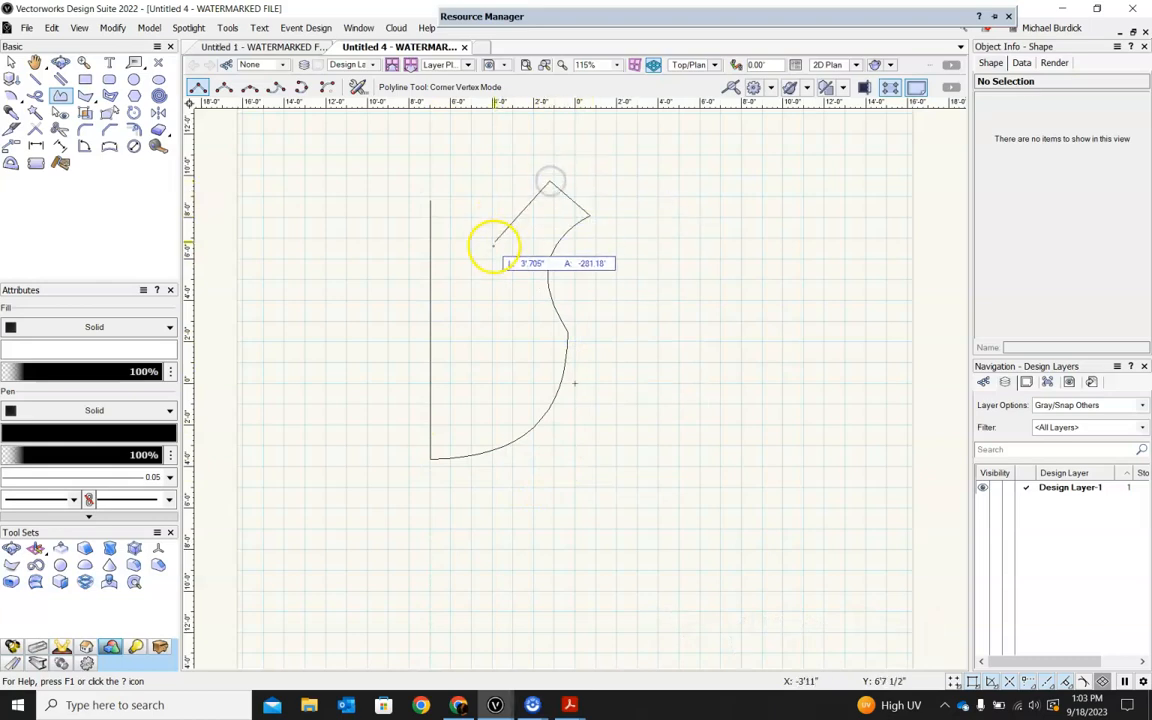
click(438, 198)
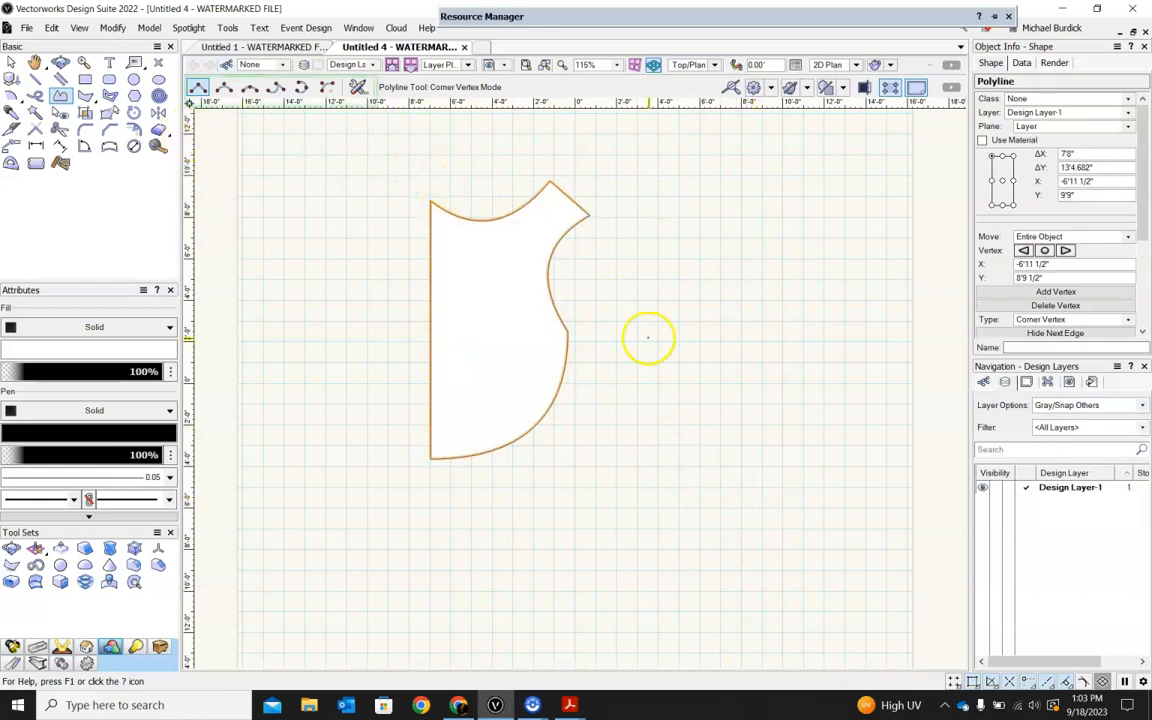
Draw a second closed polyline about 5'5" wide and 12'8" high with three straight edges, capped by a Point on Arc segment.
click(696, 233)
click(696, 400)
click(758, 386)
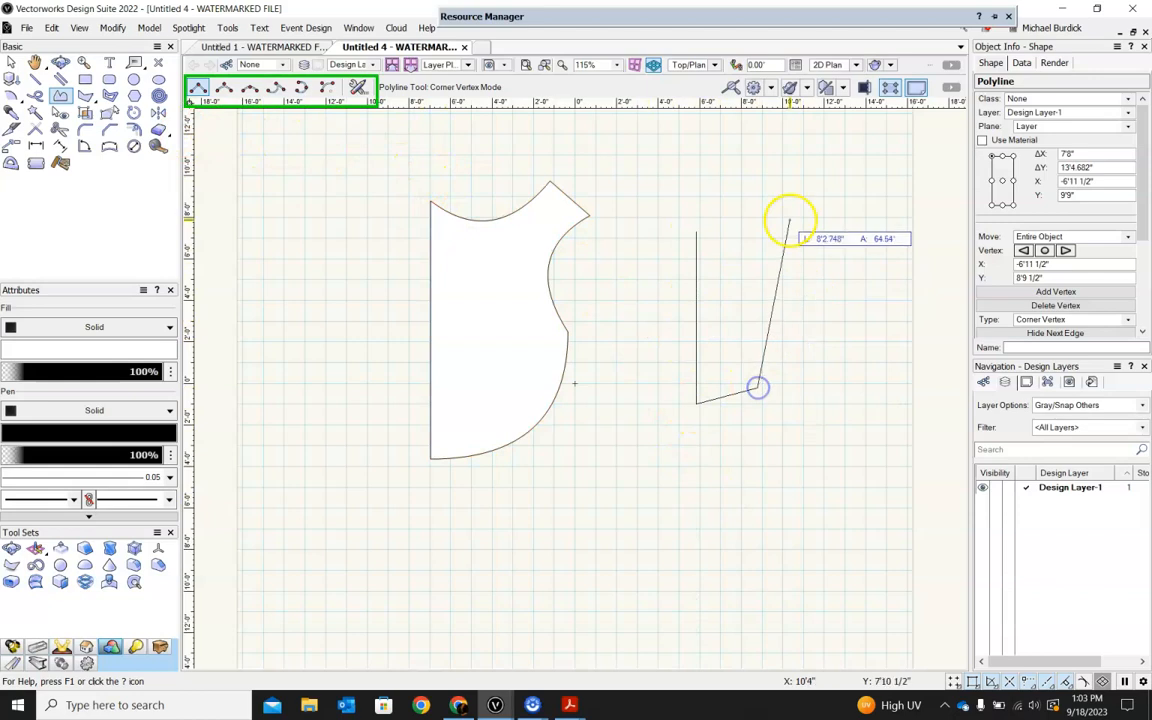
click(789, 224)
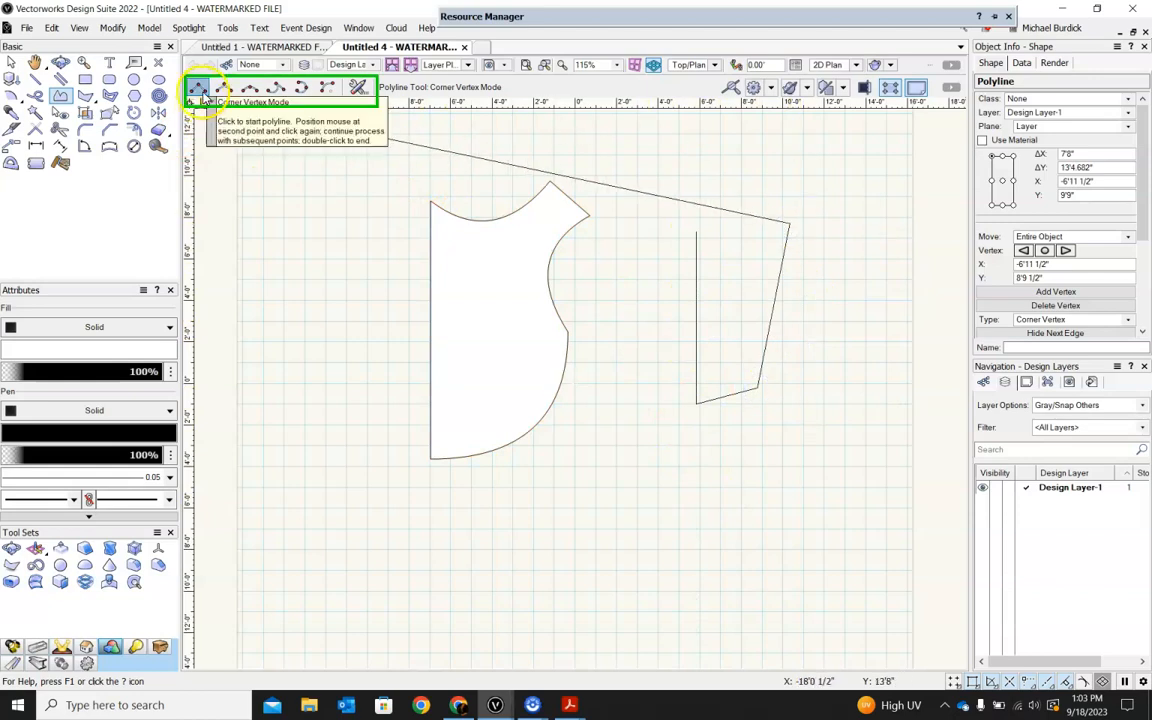
click(301, 87)
click(788, 171)
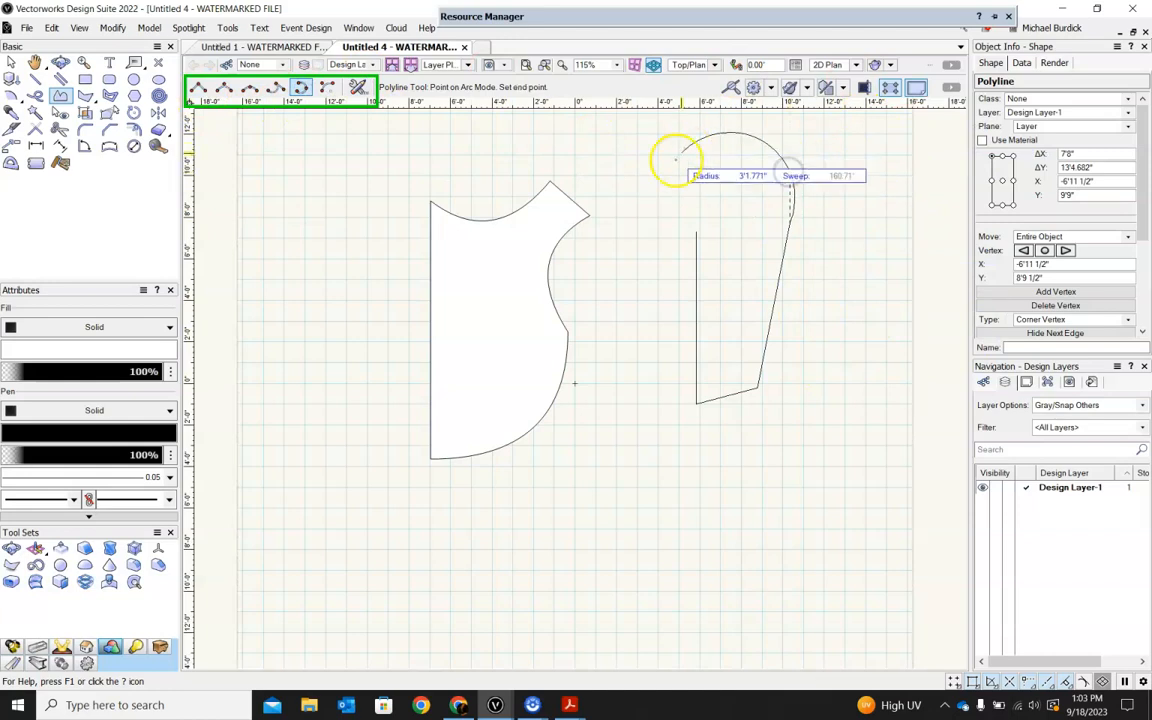
click(691, 231)
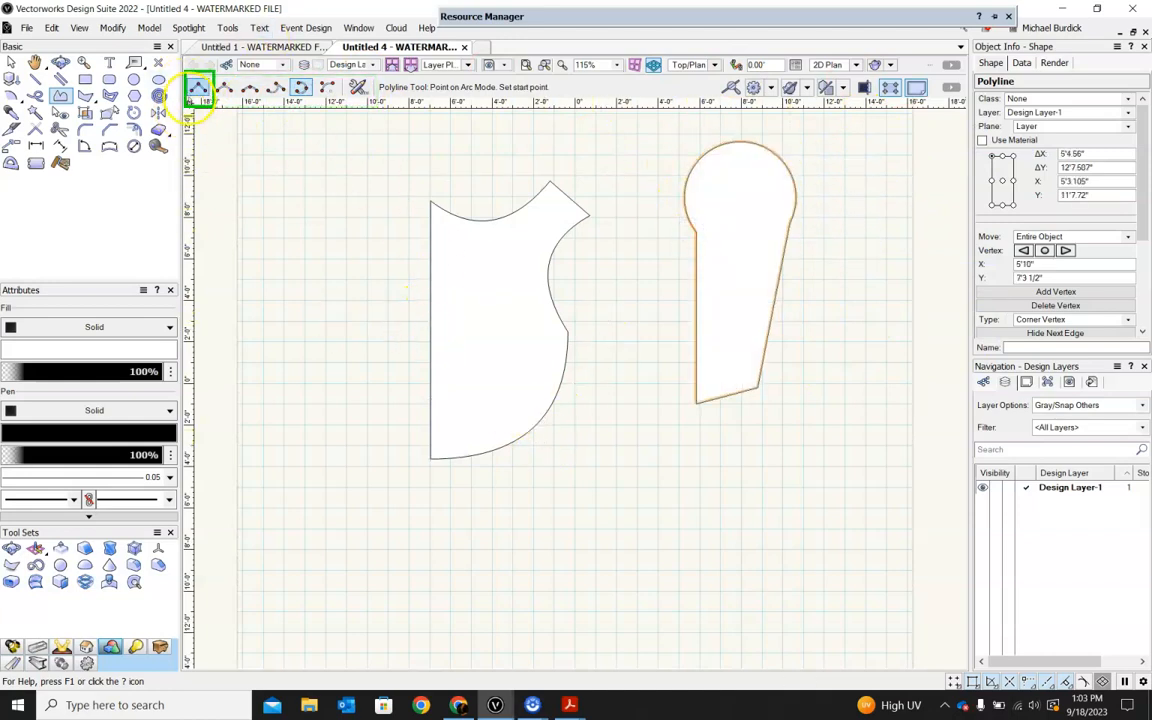
Draw a third closed polyline about 9'1" high below the others, with straight back and upper edges and two curved sides.
scroll(557, 313, down, 2)
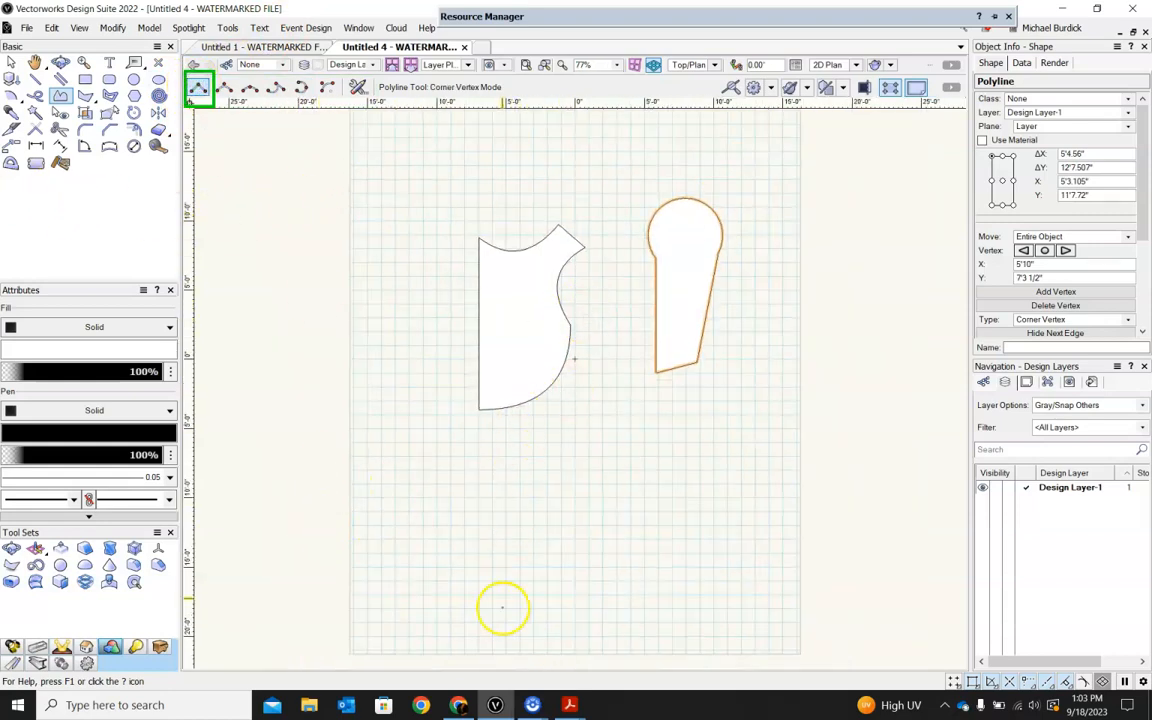
click(510, 596)
click(511, 472)
click(593, 472)
click(646, 528)
drag(647, 530, 571, 572)
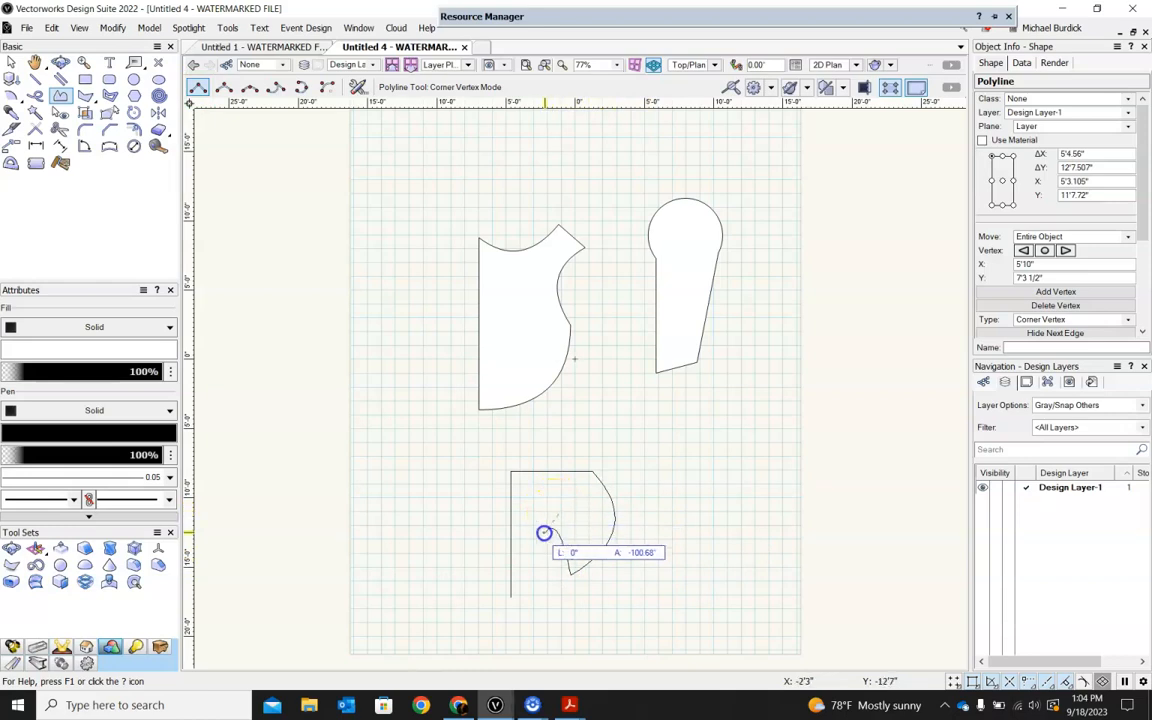
click(511, 593)
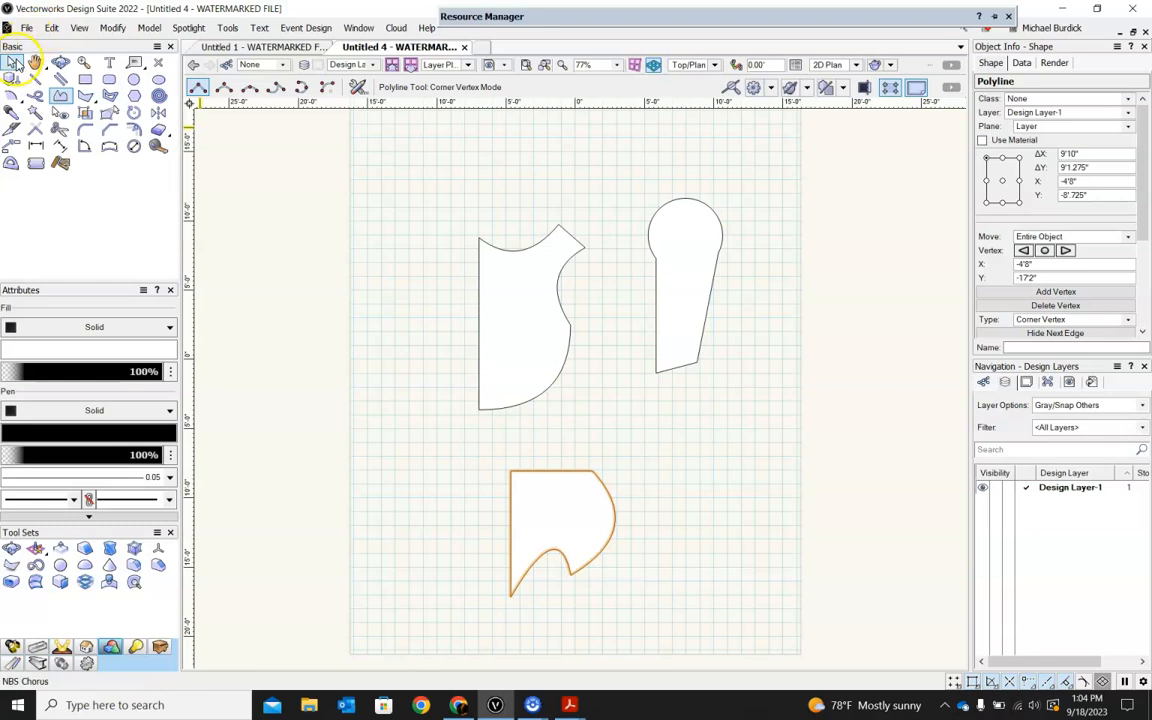
Reshape the third polyline by moving the control points of its lower curve and its large outer curve.
click(12, 62)
double_click(562, 493)
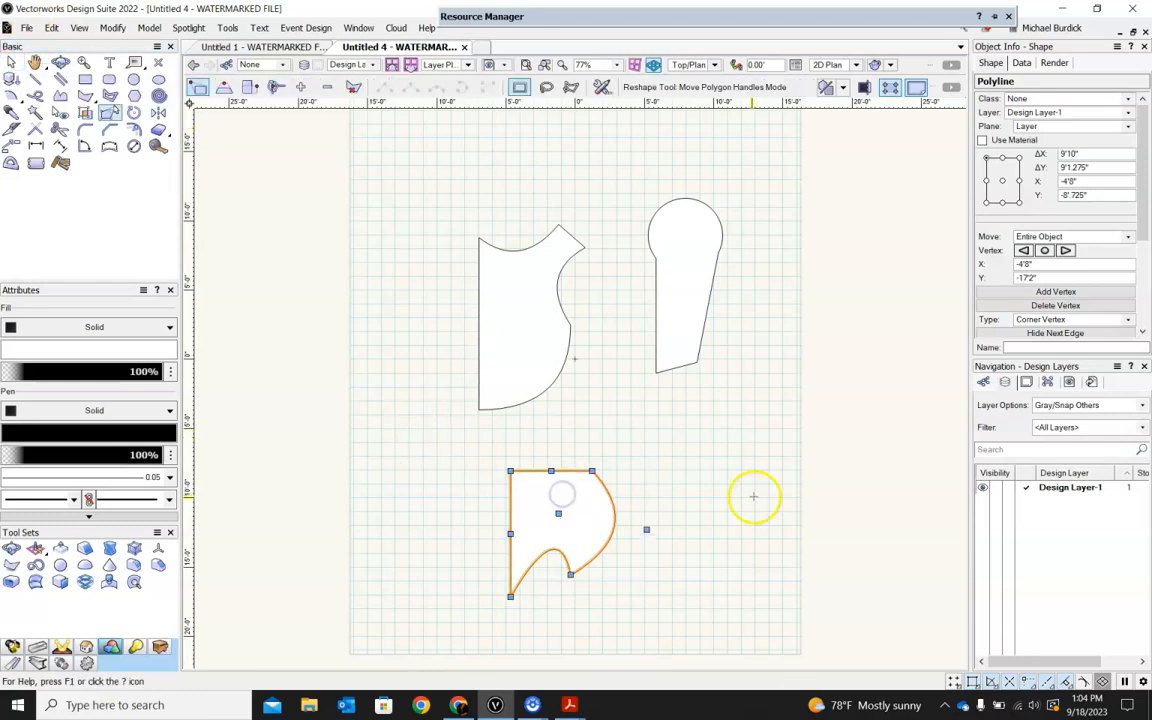
scroll(561, 601, up, 3)
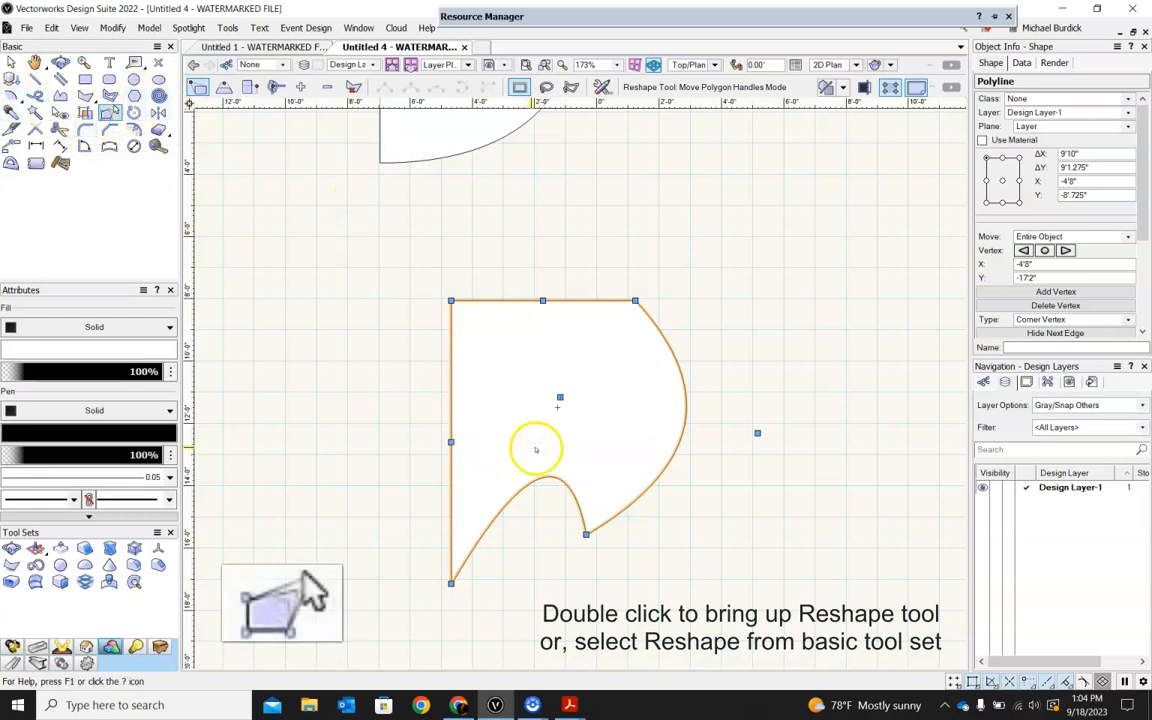
drag(560, 398, 522, 452)
drag(757, 432, 819, 423)
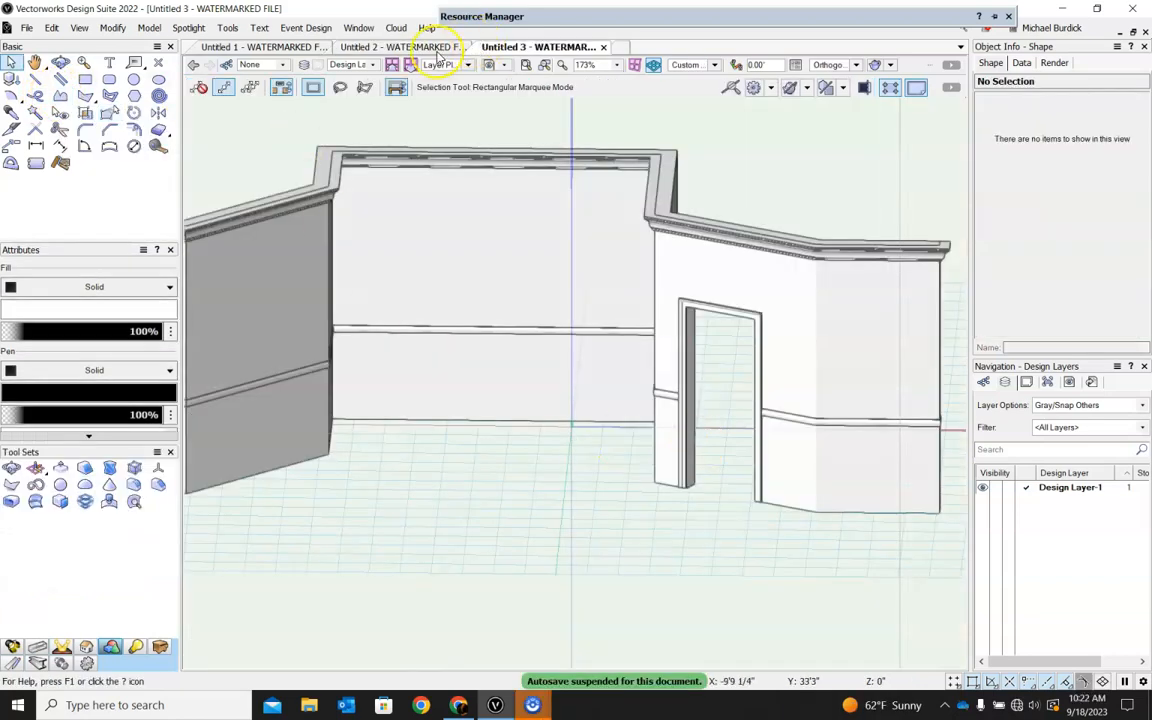
Switch to the empty Untitled 2 drawing.
click(437, 50)
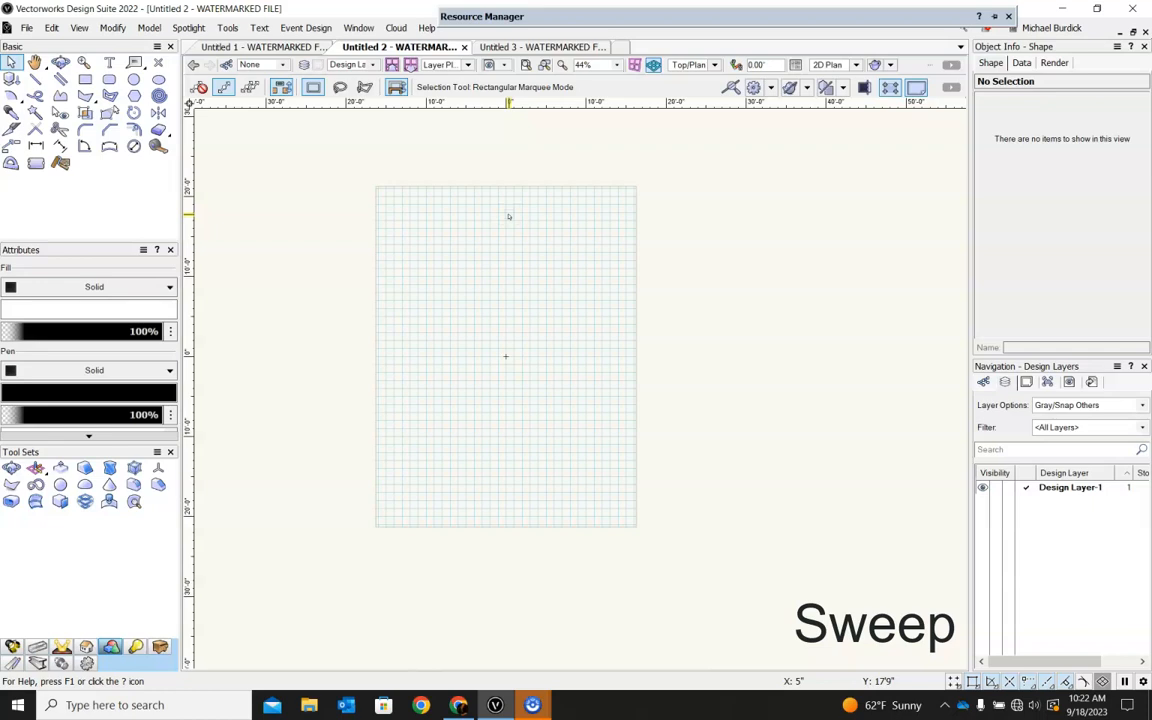
click(529, 234)
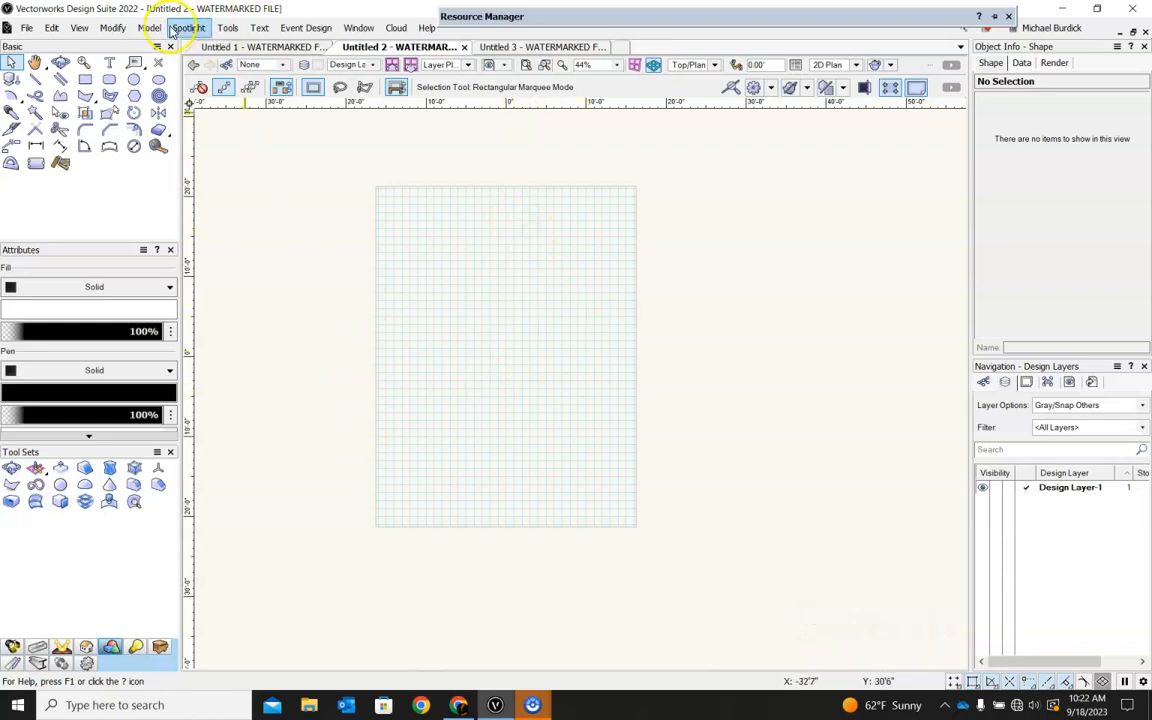
Draw a closed half-vase polyline profile about 10'8" wide and 13'6" high with a straight axis edge, curved belly and flared neck.
click(61, 96)
scroll(526, 355, up, 3)
drag(476, 261, 544, 491)
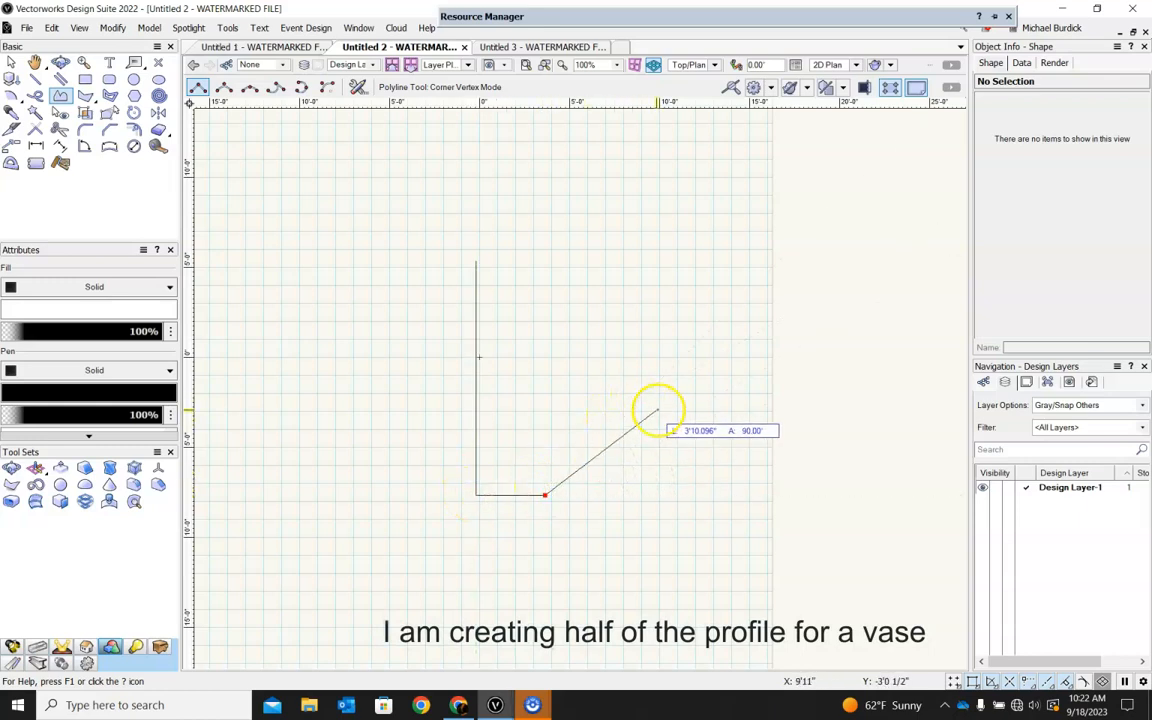
click(667, 424)
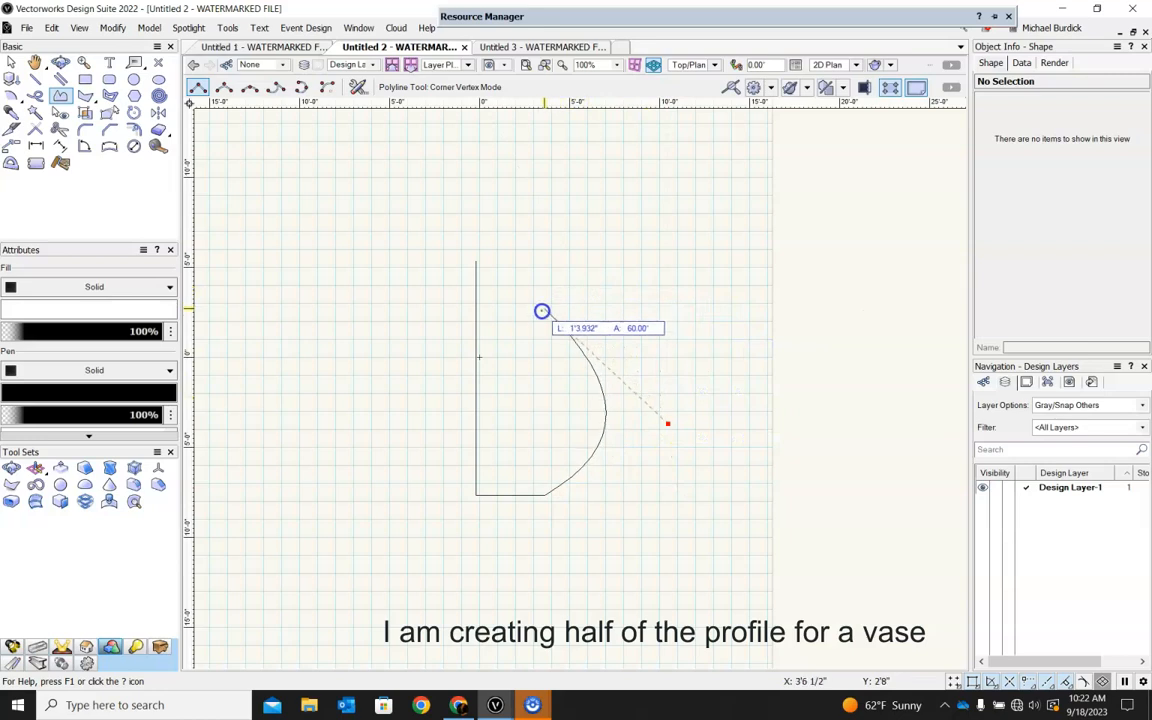
click(533, 329)
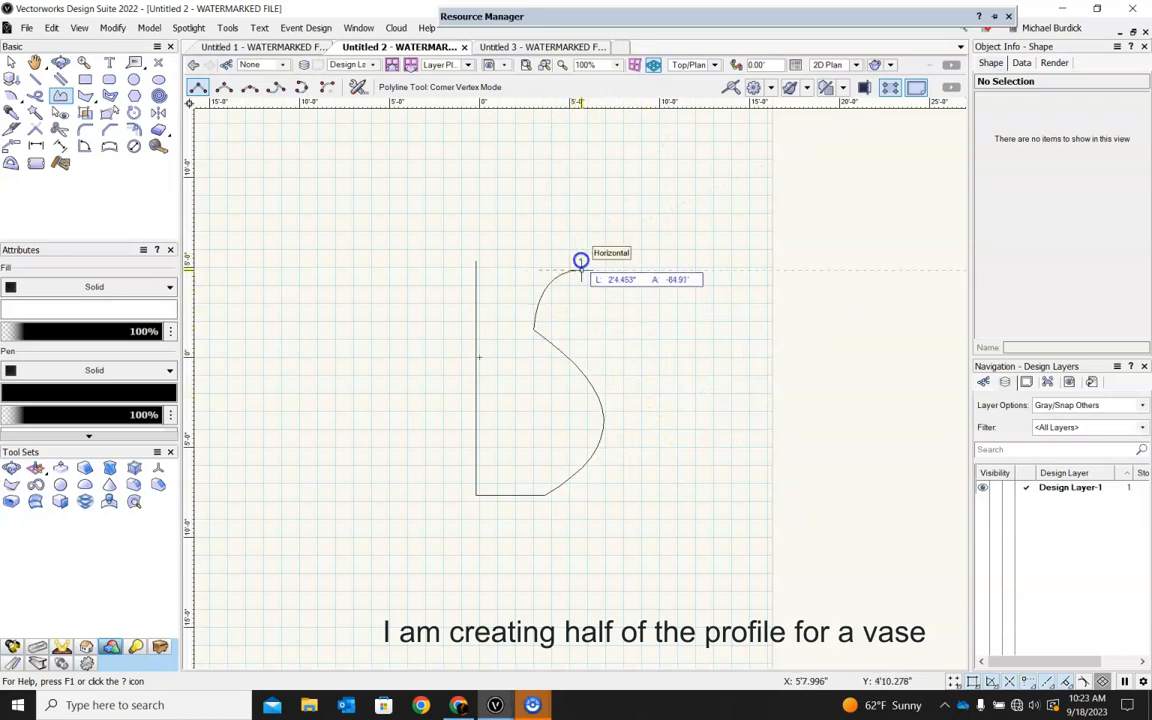
click(580, 254)
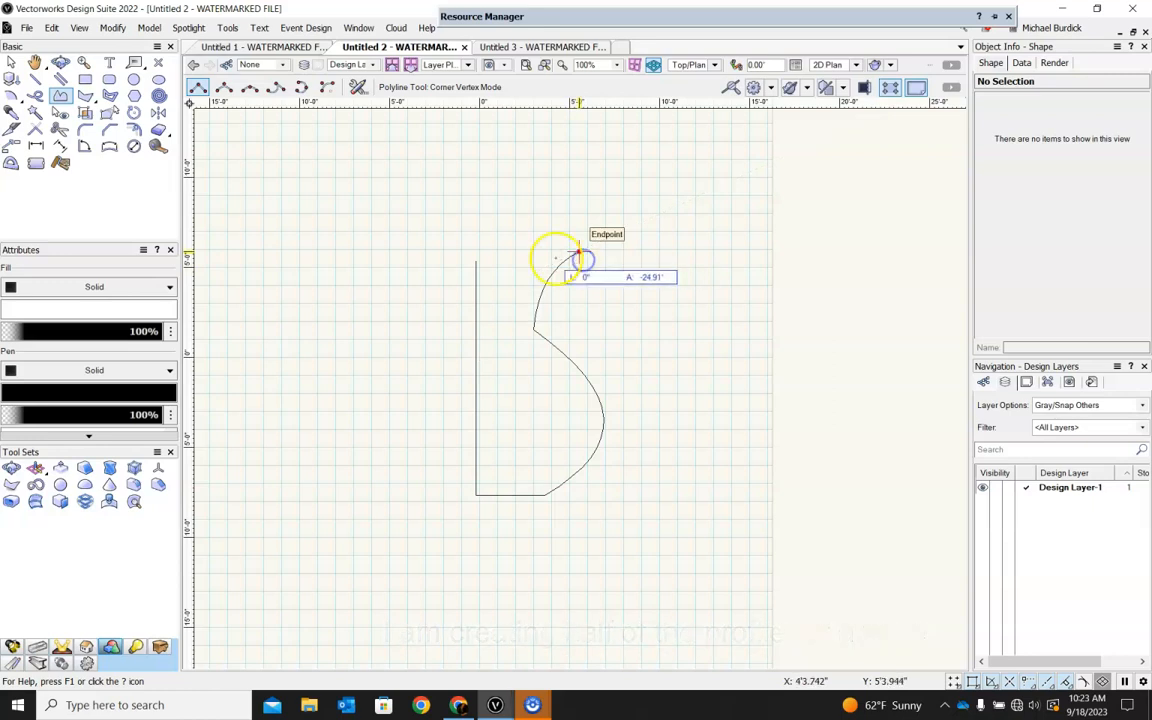
click(481, 261)
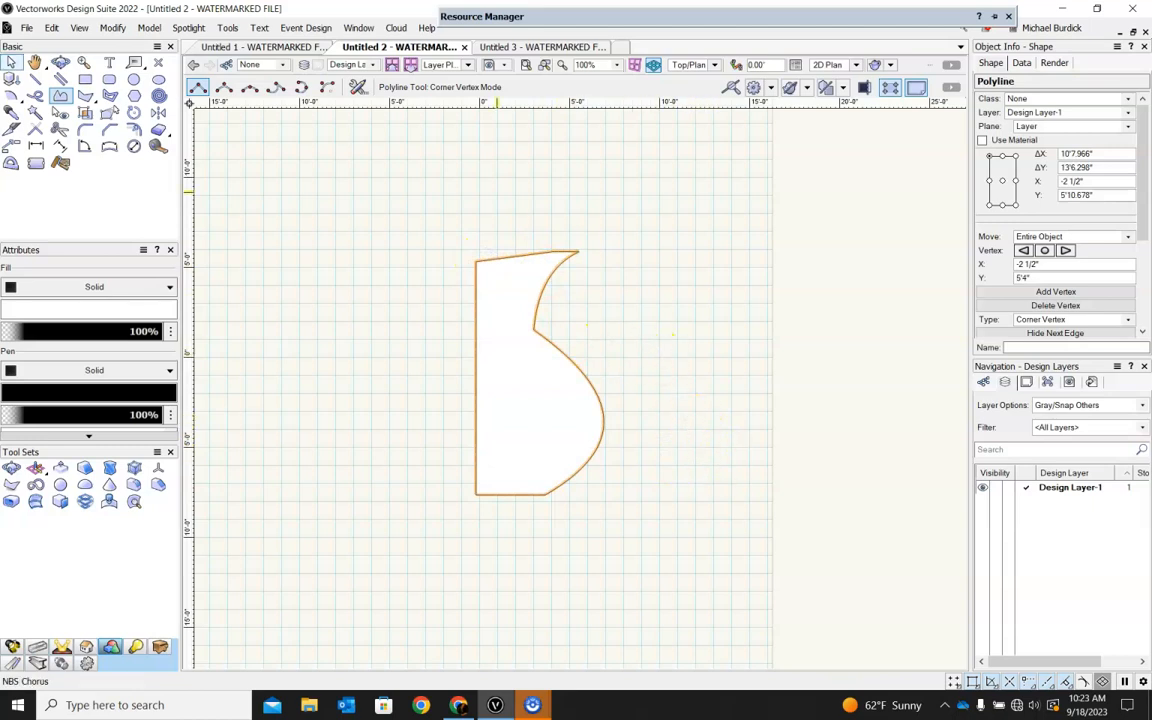
Sweep the half-vase profile through a 360° arc angle and inspect the solid in 3D.
click(147, 28)
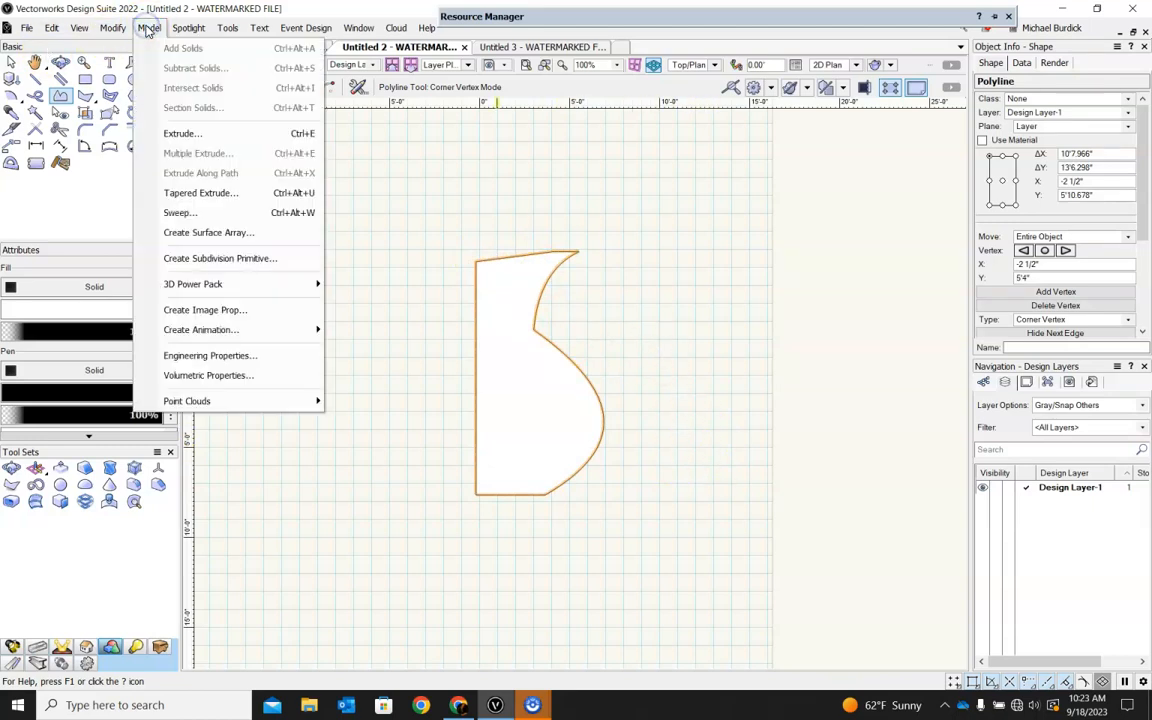
click(179, 213)
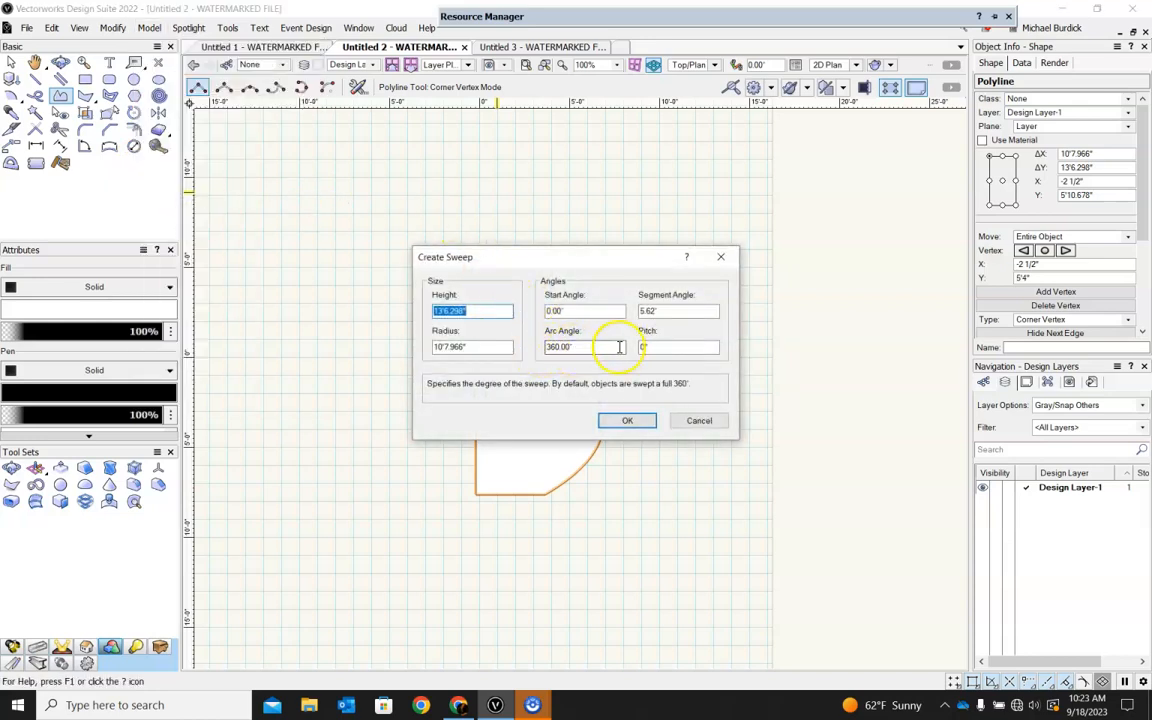
click(625, 419)
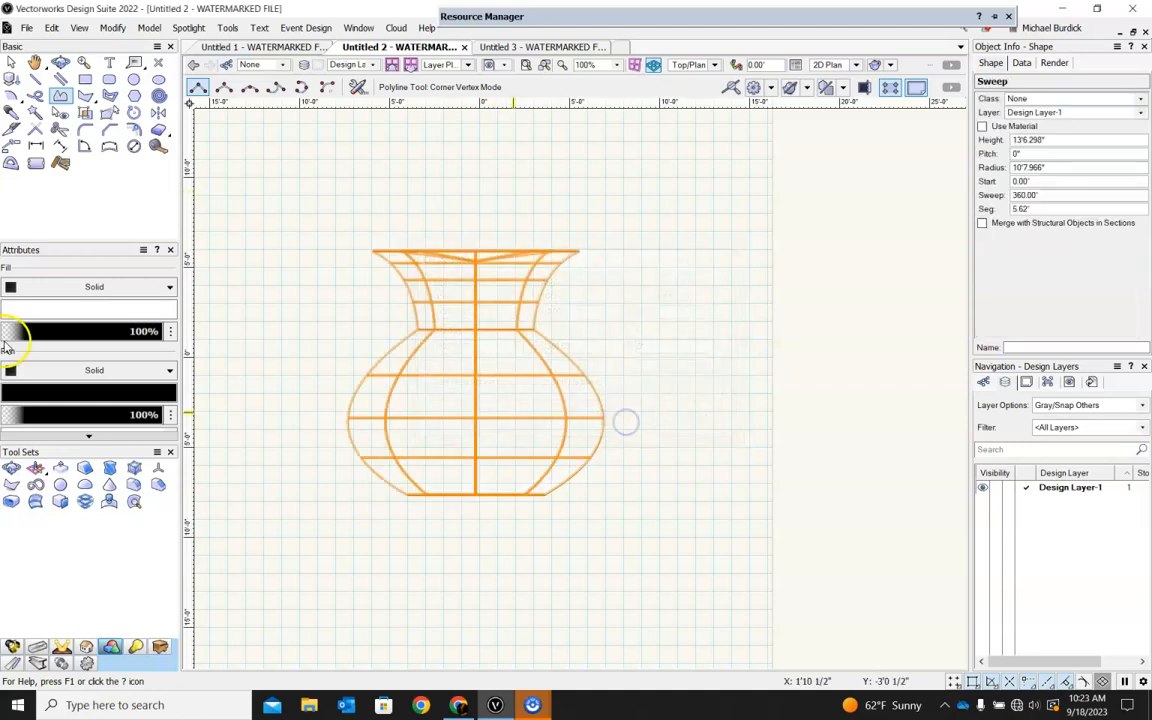
ctrl+middle_drag(703, 209, 695, 296)
click(695, 296)
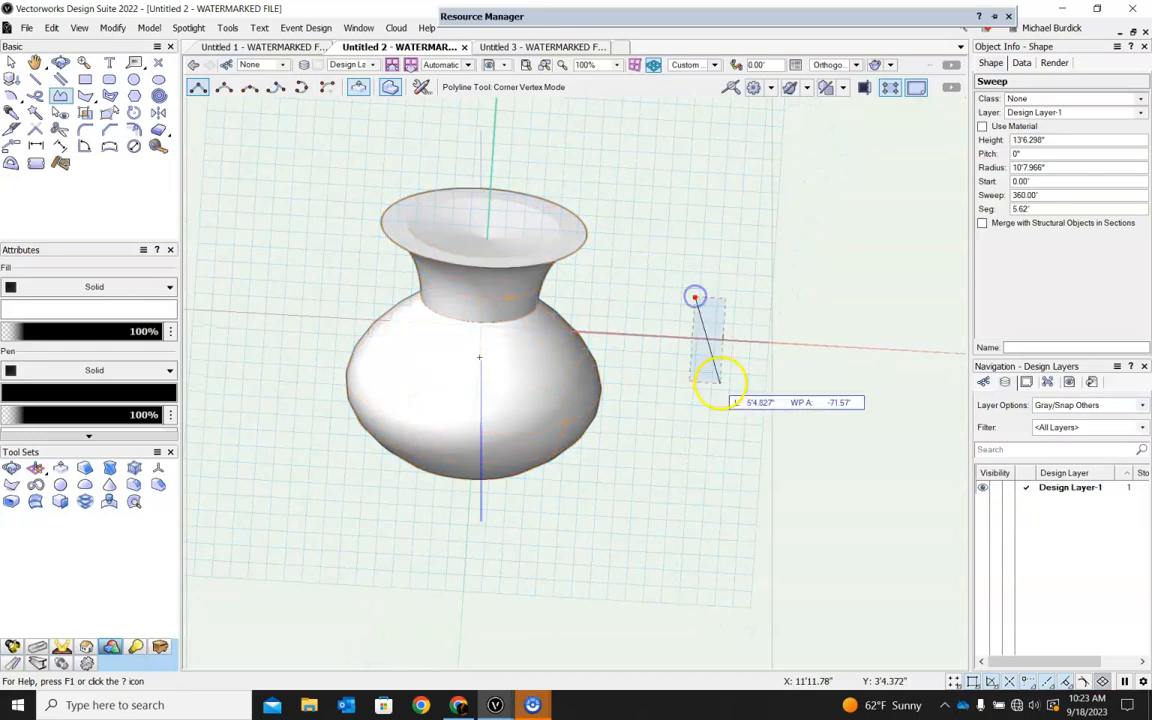
ctrl+middle_drag(699, 485, 697, 396)
click(11, 62)
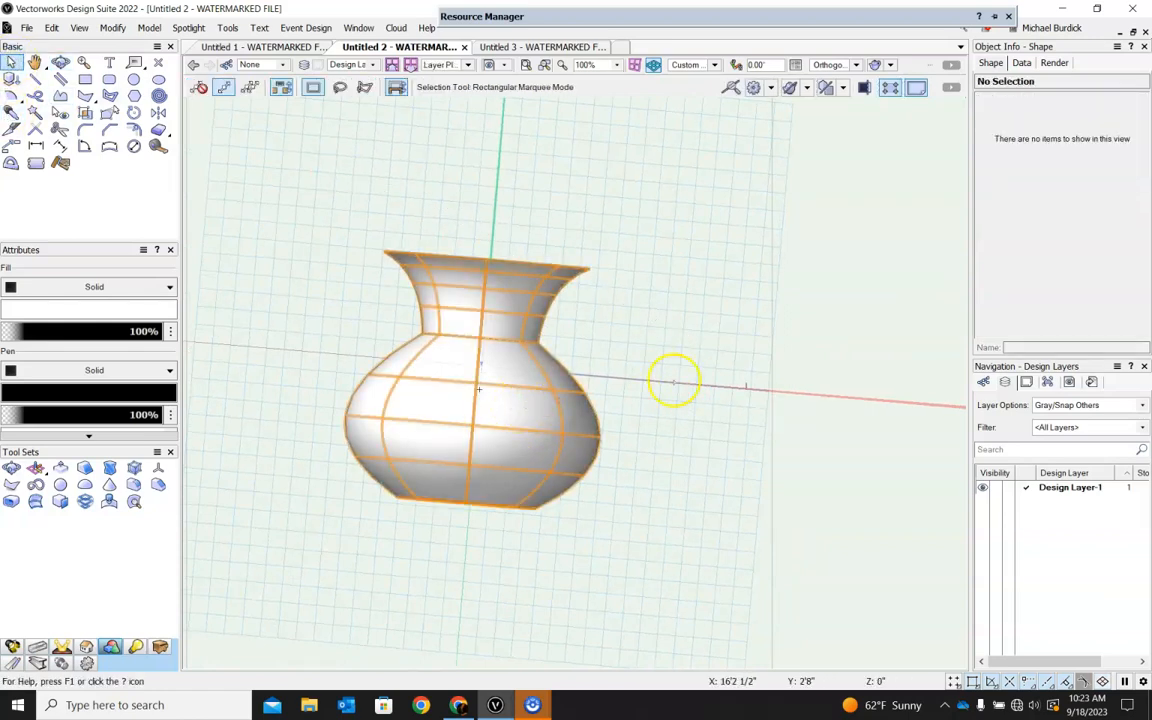
Return to Top/Plan view, open the sweep's profile and pull the belly control point outward to an overall width of about 15'2".
click(712, 64)
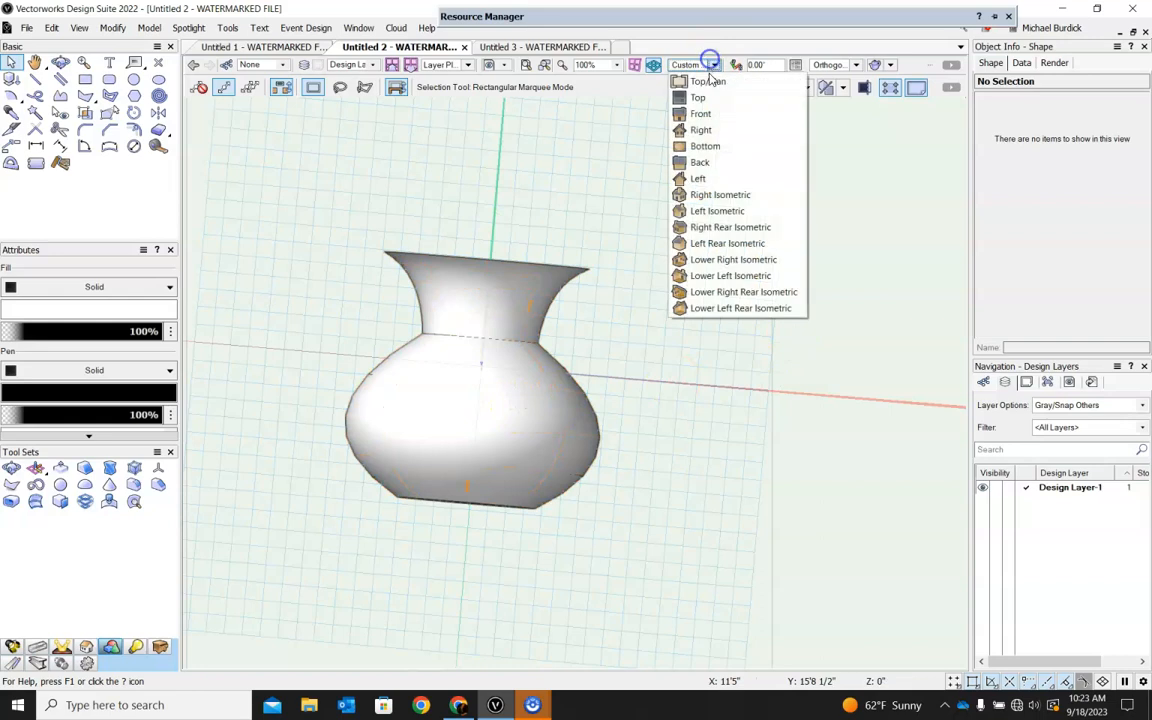
click(705, 80)
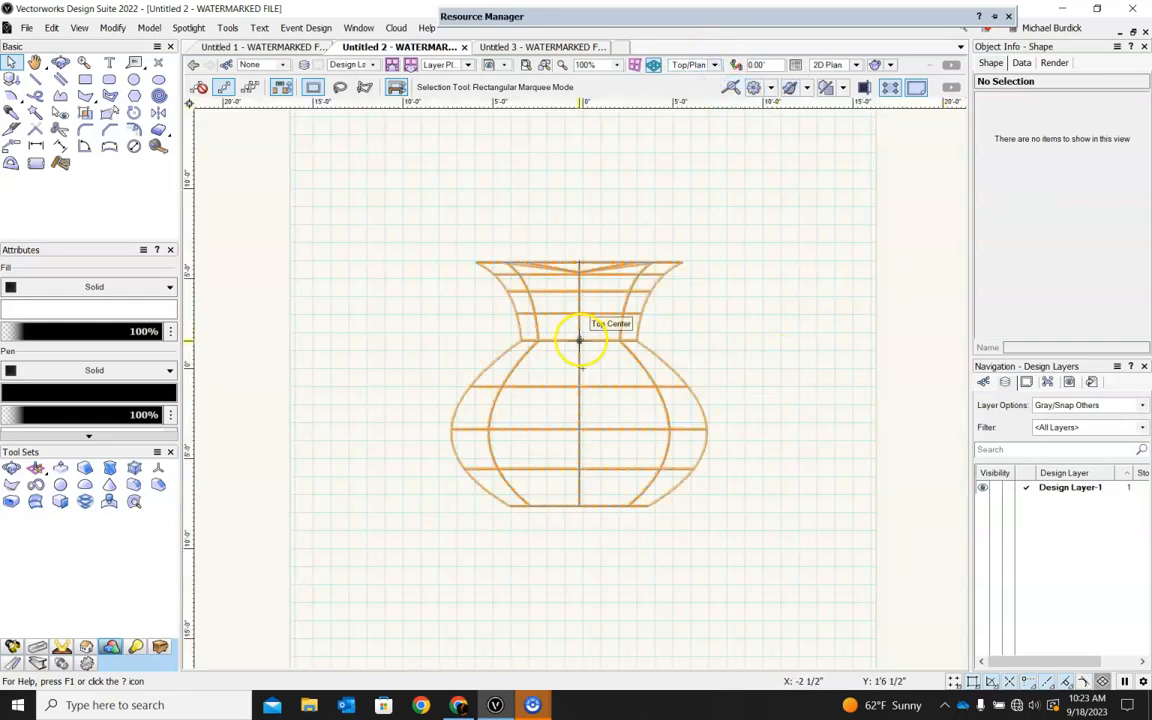
double_click(578, 336)
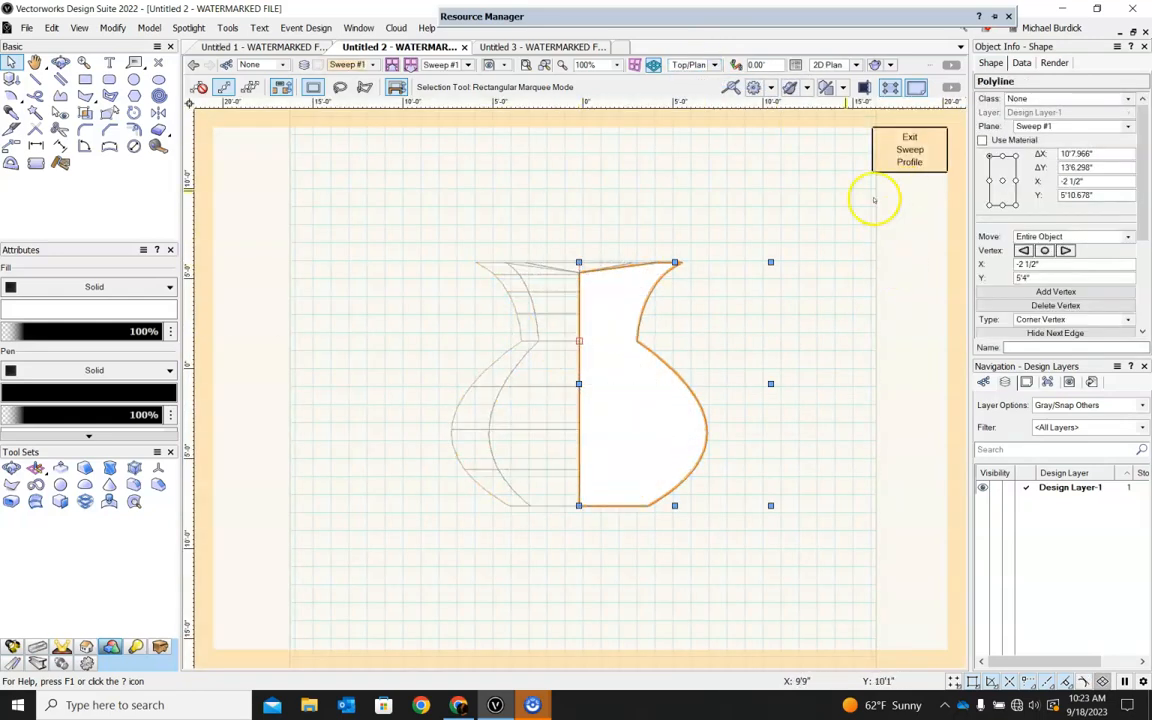
double_click(707, 437)
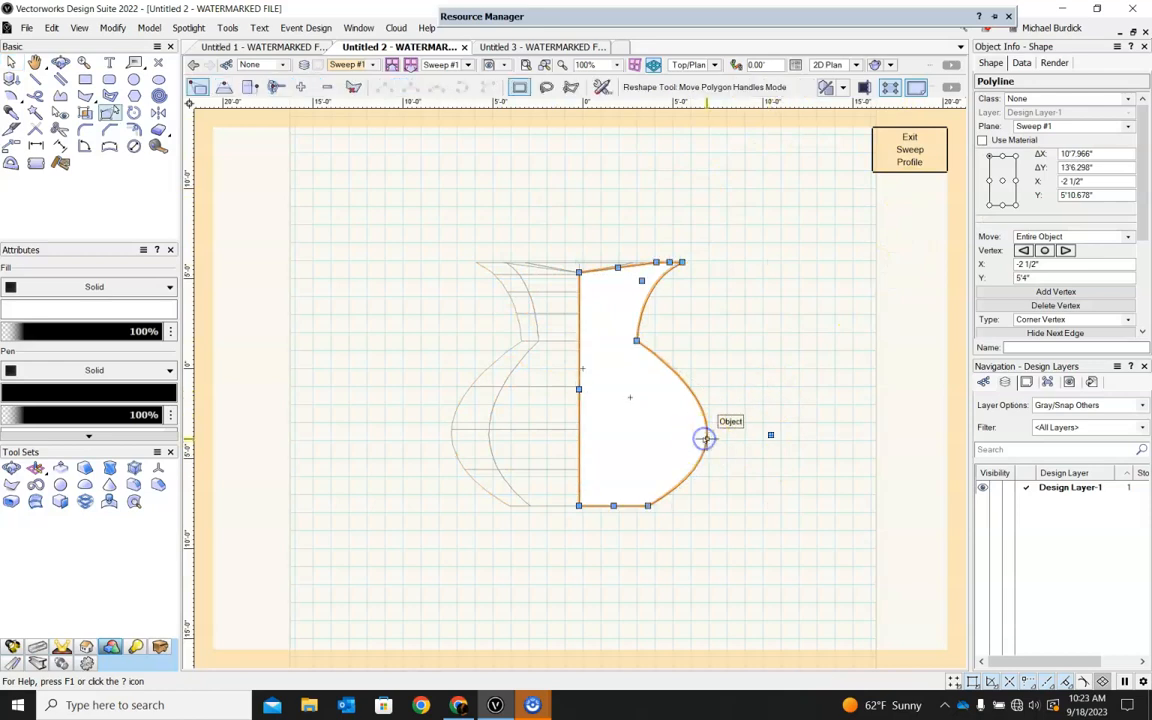
drag(771, 434, 852, 434)
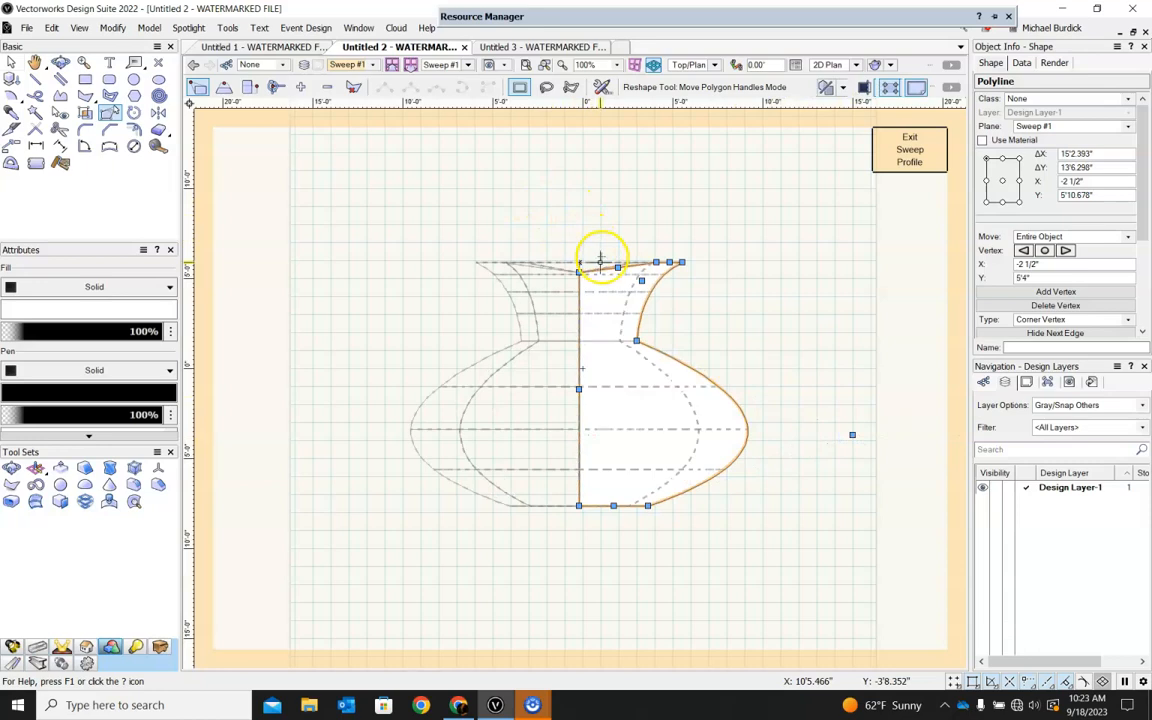
Raise the profile's upper axis vertex, move the inner rim vertex and neck control point inward, then exit the profile.
drag(578, 271, 578, 228)
drag(655, 262, 609, 285)
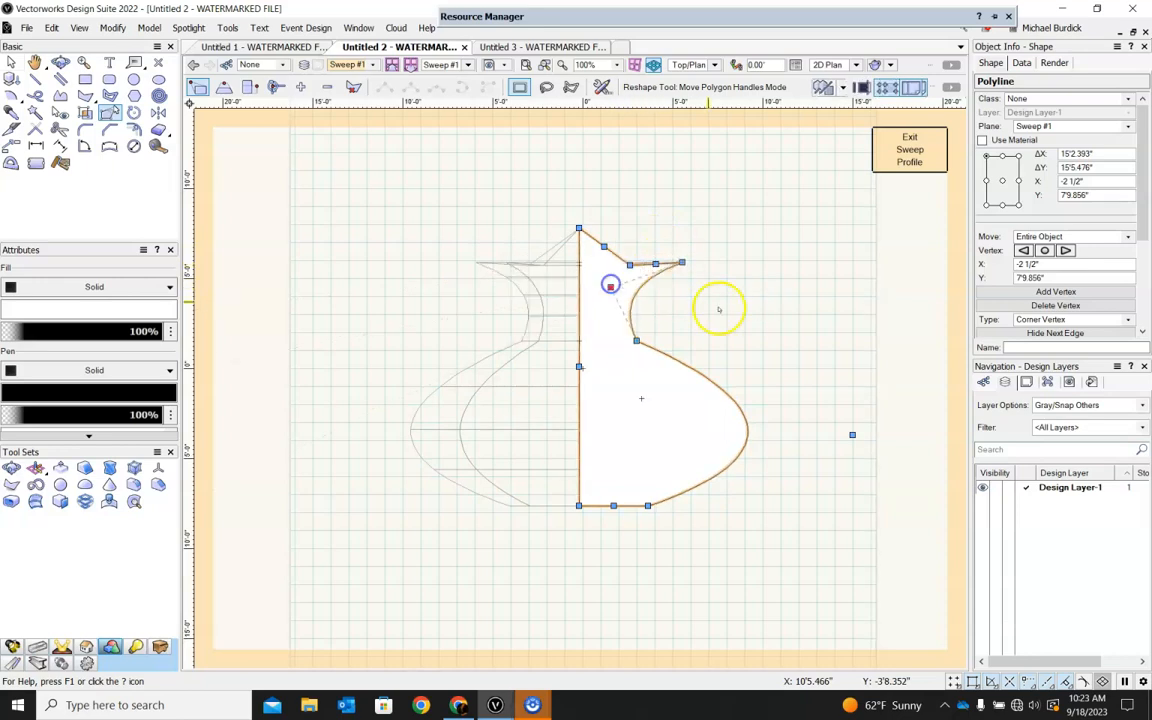
click(909, 149)
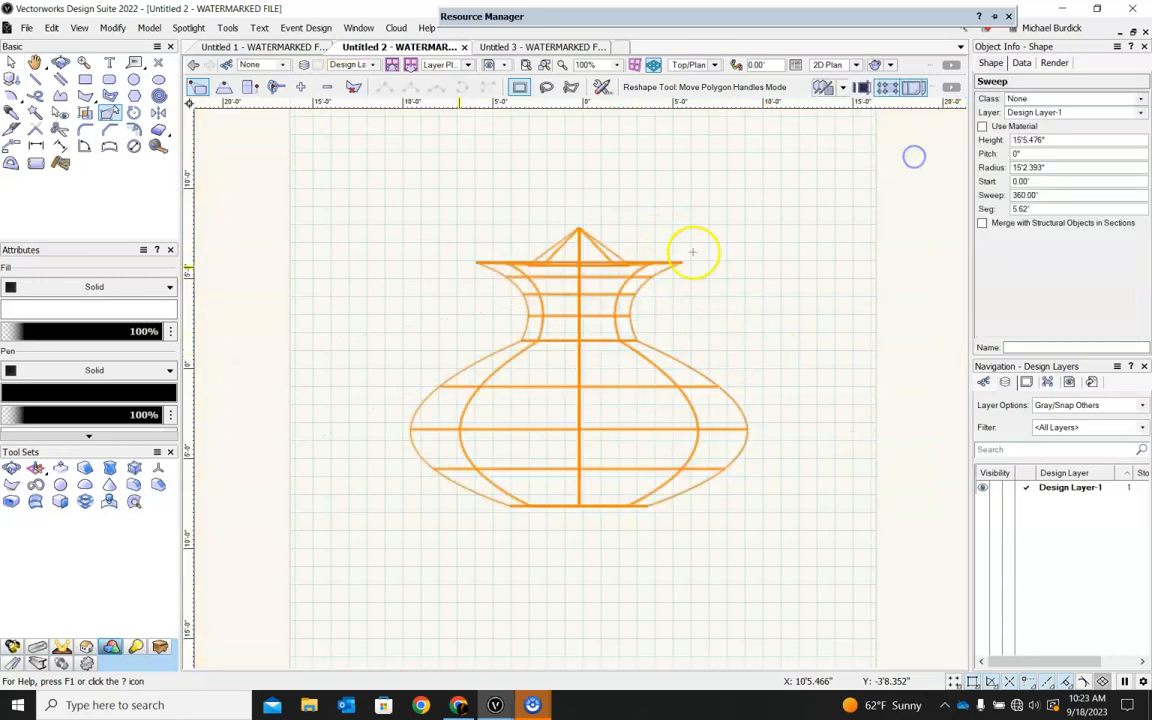
shift+middle_drag(751, 229, 765, 367)
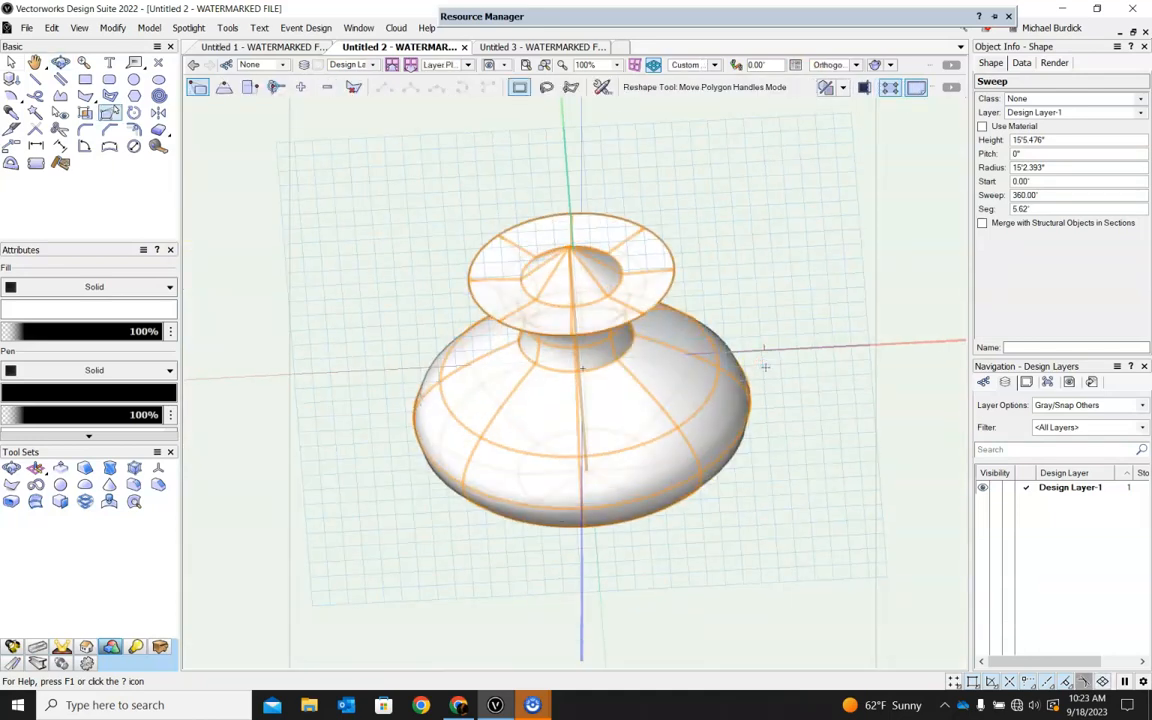
Reopen the sweep profile in Top view and split off its peaked upper part with the Clip tool's Split mode.
key(KP_5)
key(x)
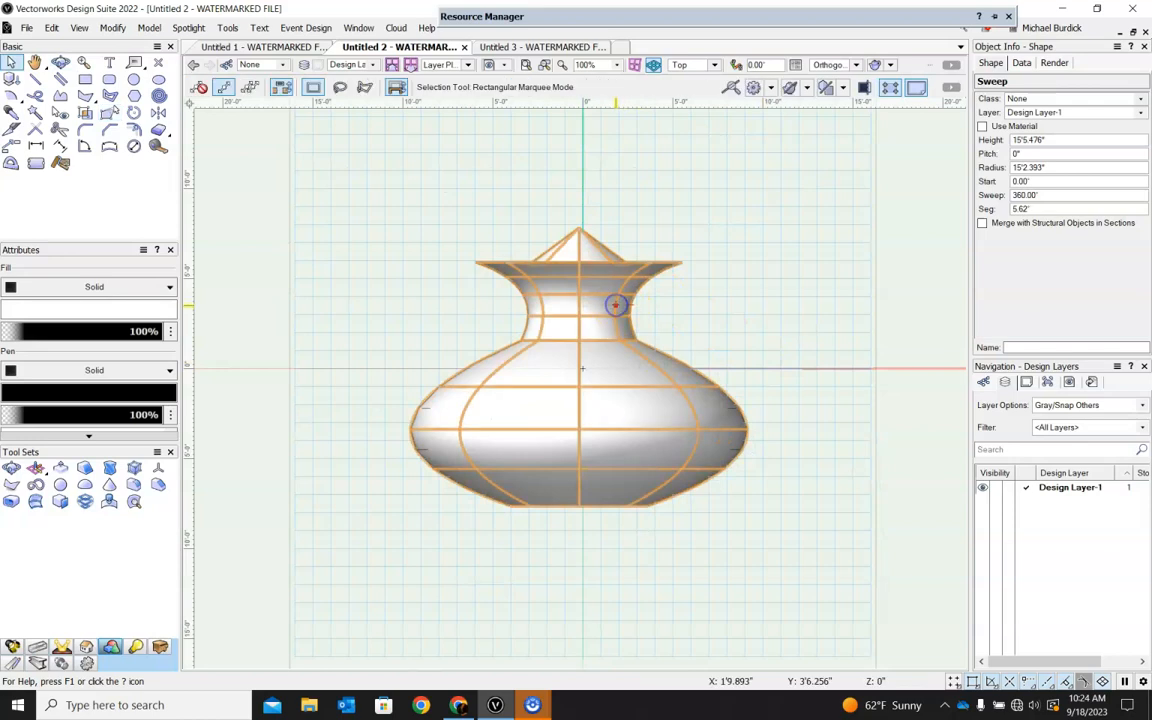
double_click(616, 305)
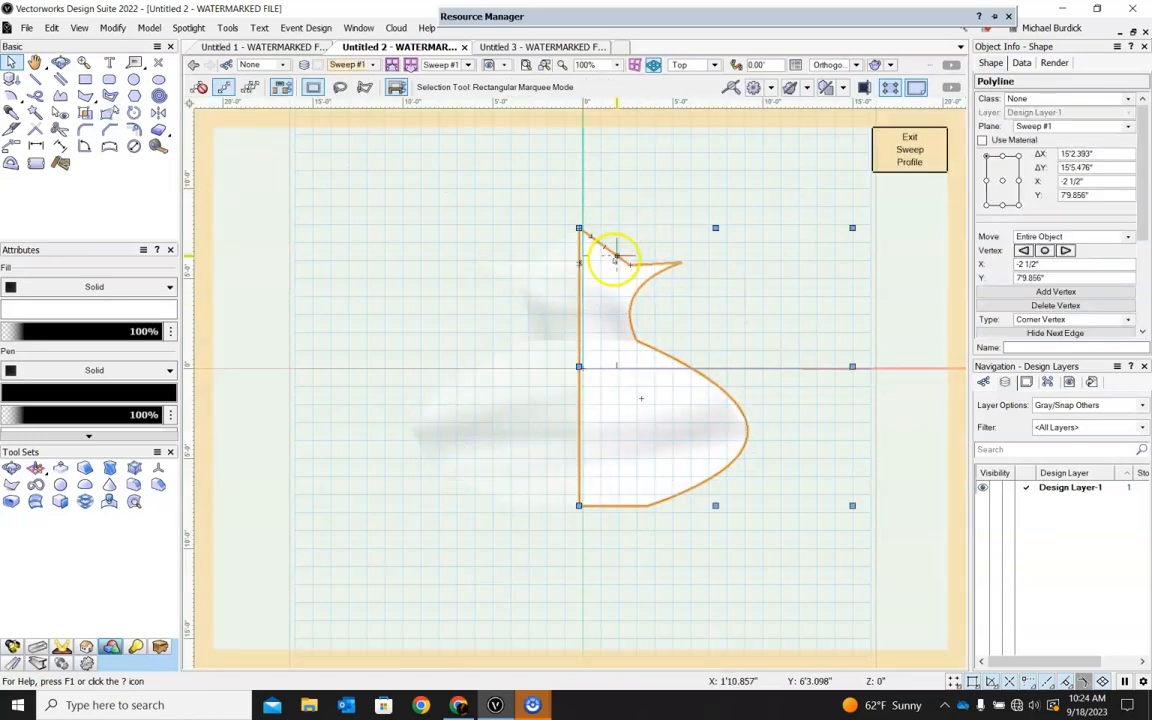
scroll(610, 261, up, 3)
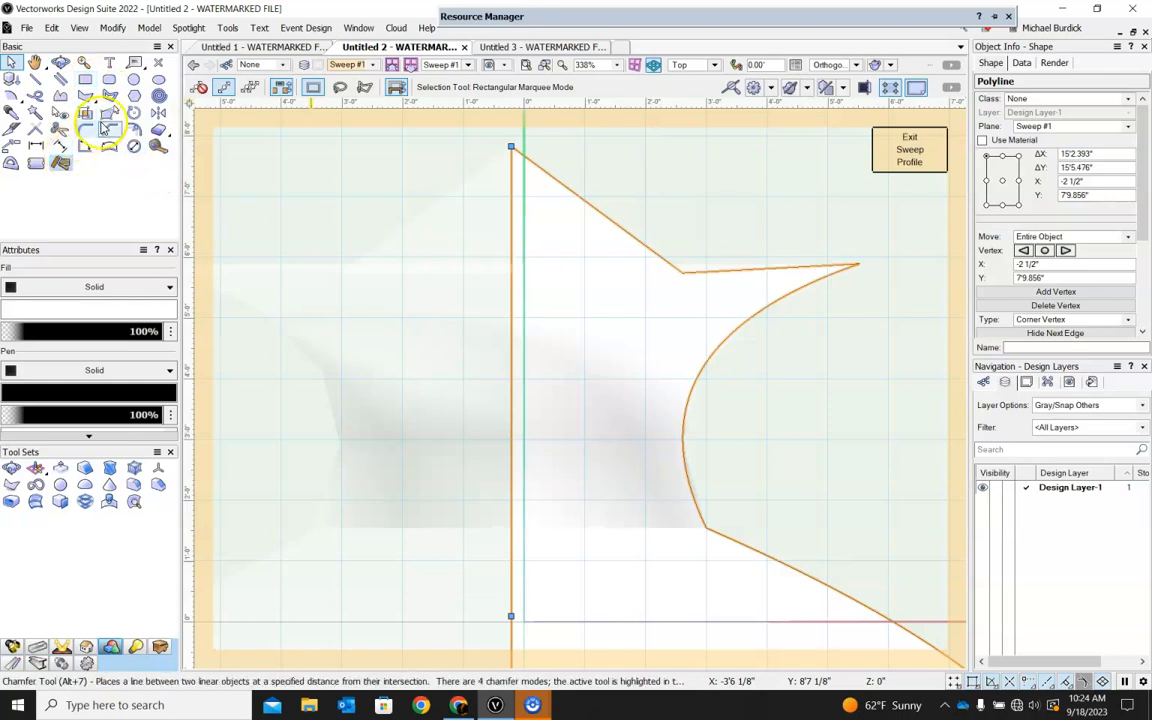
click(160, 130)
scroll(368, 277, down, 5)
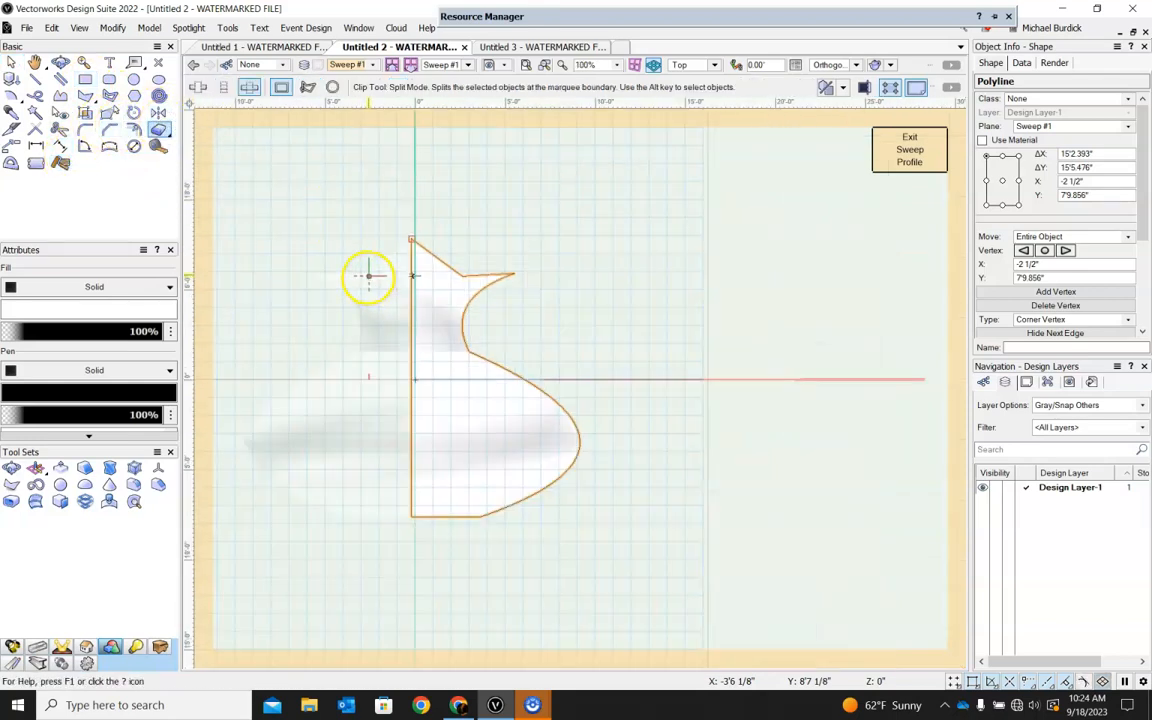
drag(358, 203, 578, 283)
click(11, 62)
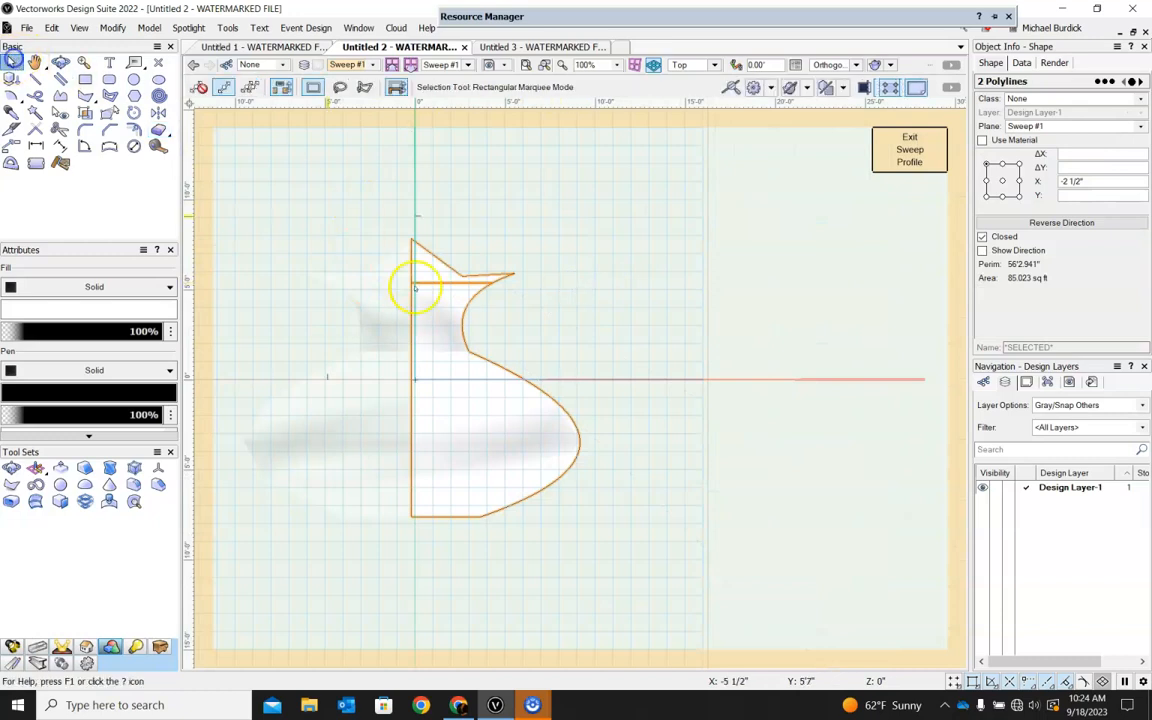
key(Delete)
click(439, 254)
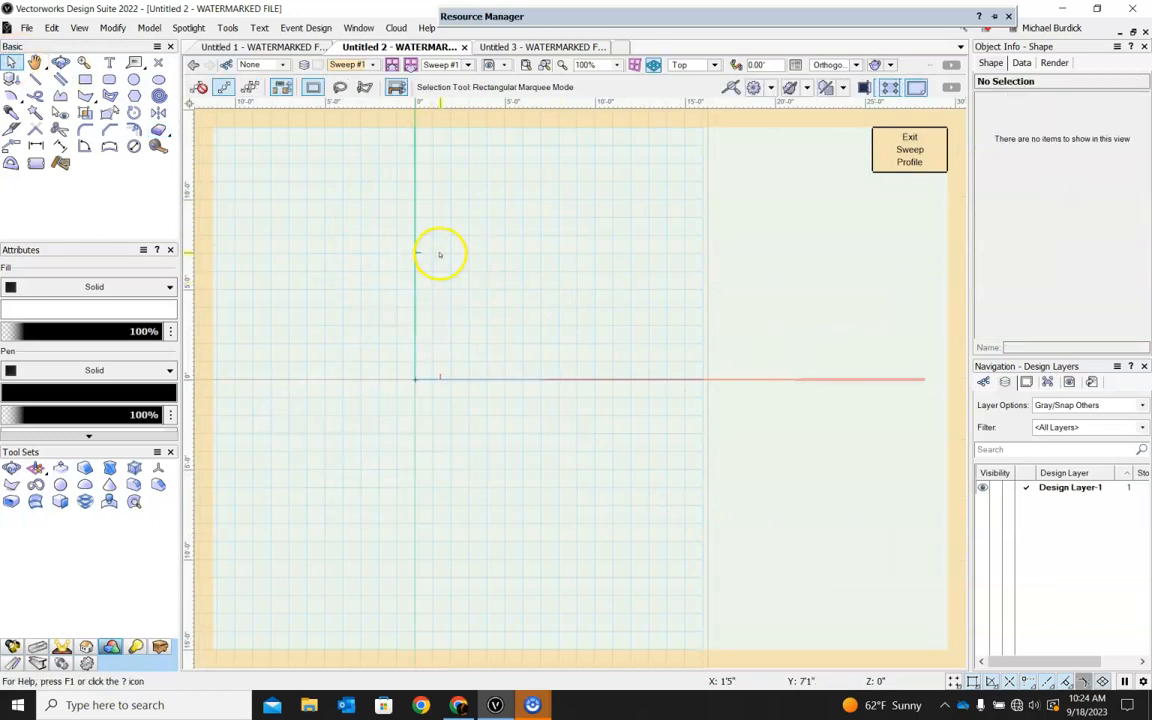
key(ctrl+z)
Delete only the split-off upper piece, keeping the lower vase profile.
click(473, 216)
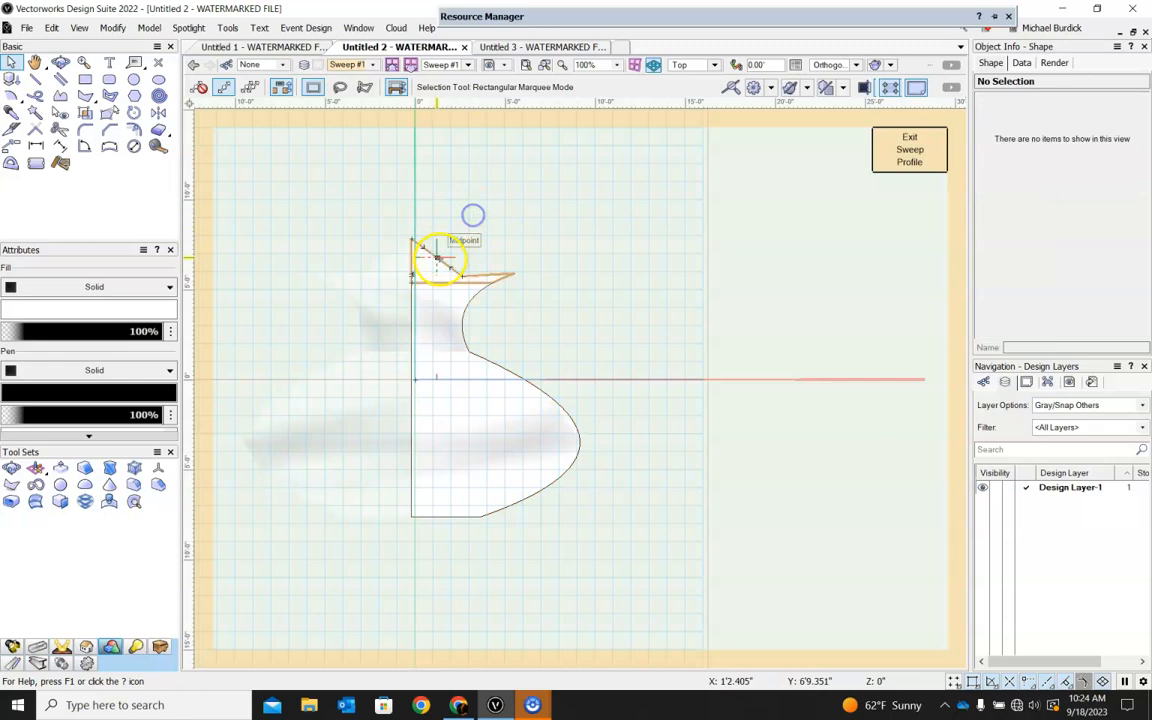
click(440, 259)
key(Delete)
click(395, 180)
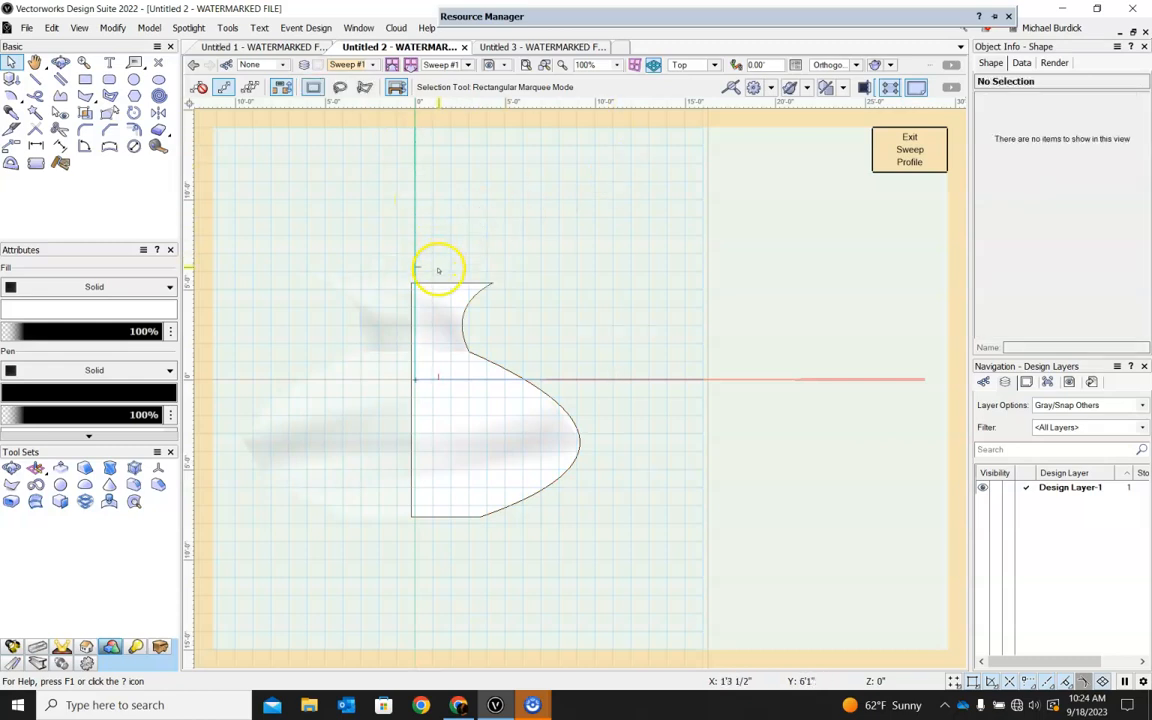
Draw a rectangle 11 1/2" high on the profile's flat upper edge and align its inner side with the axis, making it 3'1.749" wide.
scroll(437, 270, up, 3)
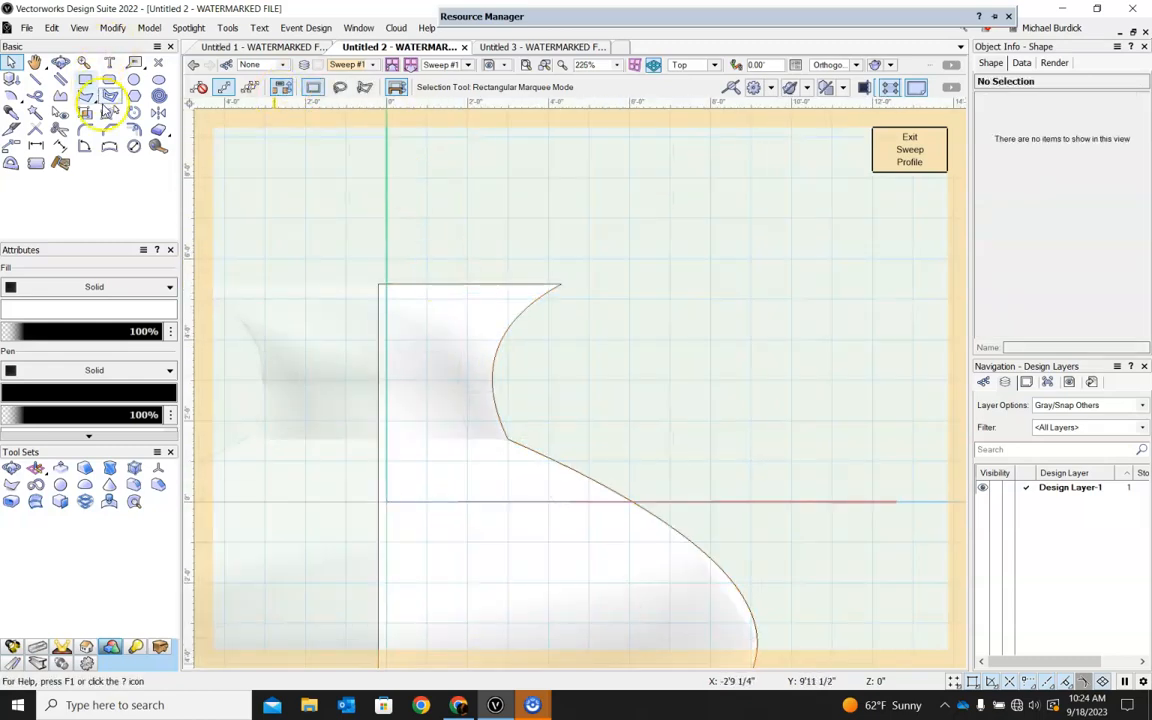
click(85, 79)
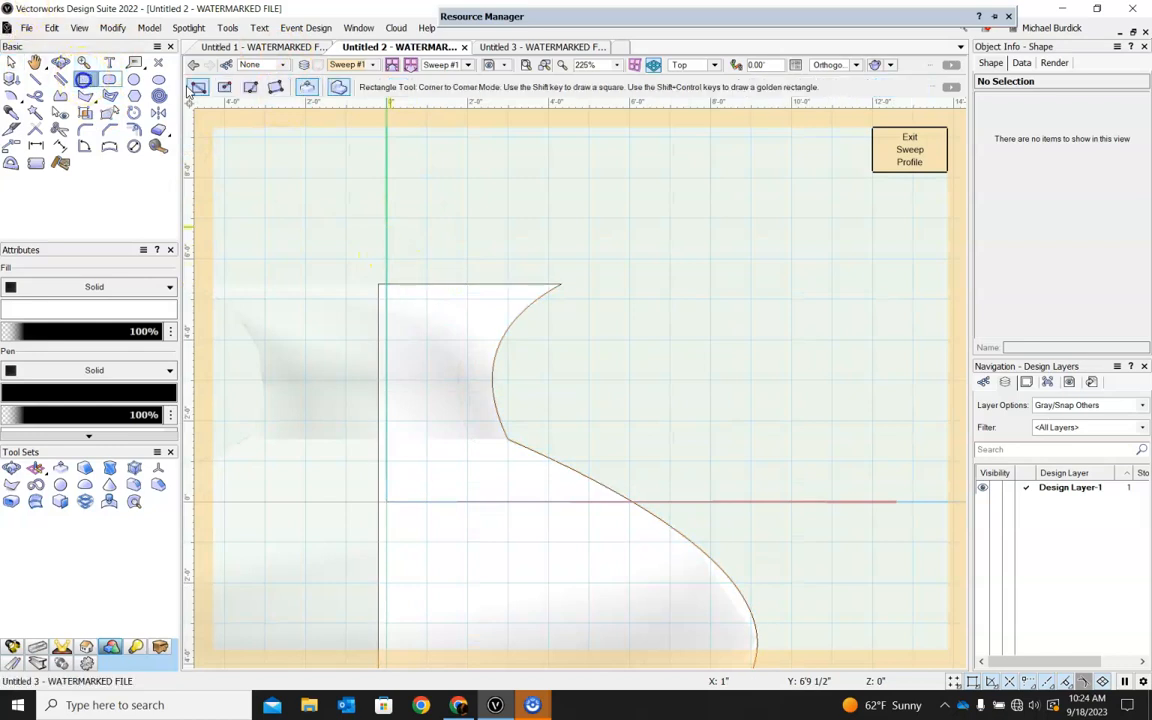
click(507, 283)
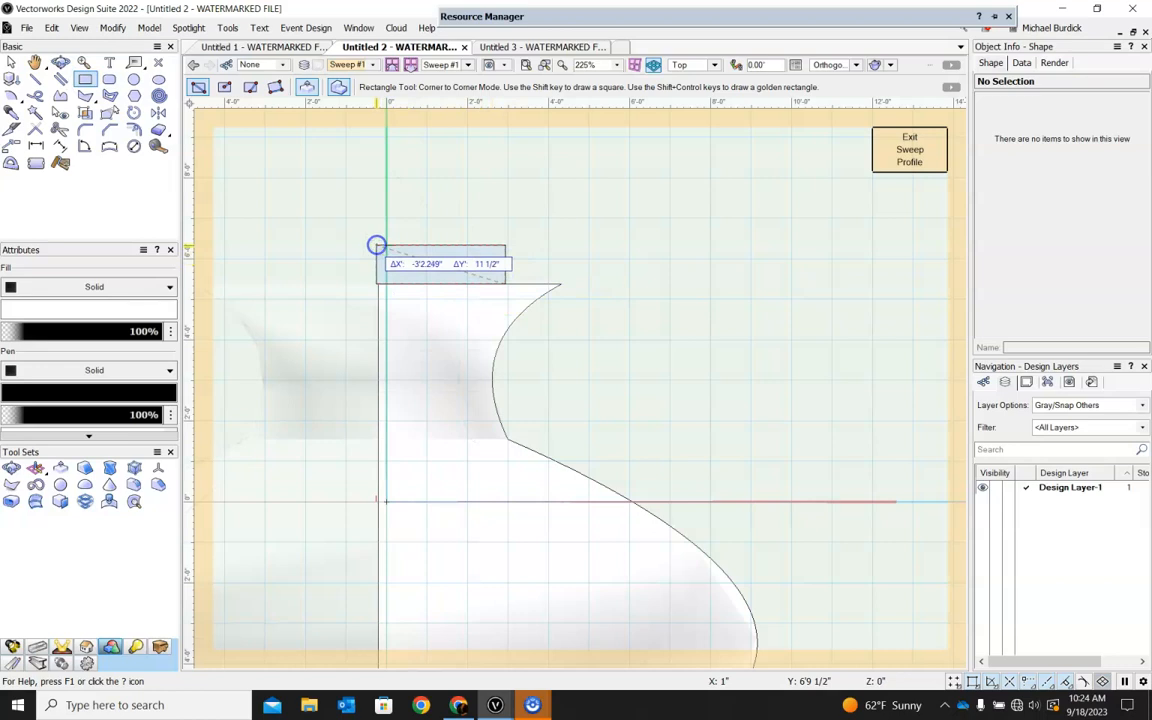
click(377, 245)
click(8, 62)
drag(375, 264, 378, 262)
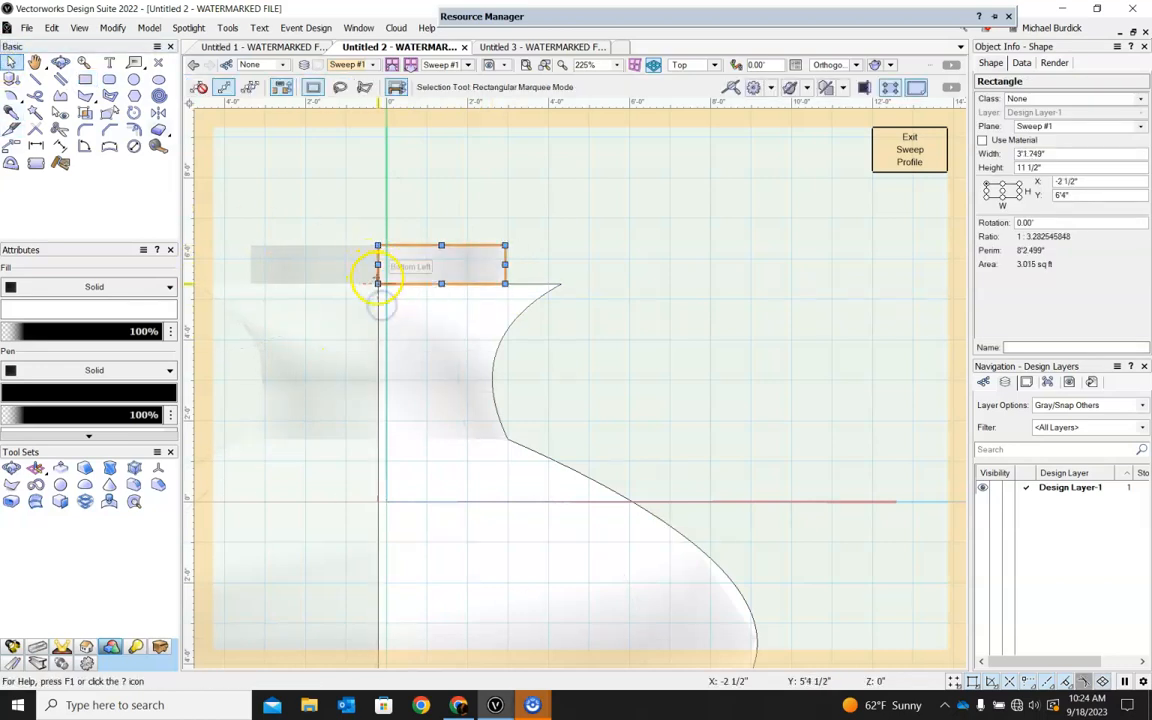
Combine the rectangle and the vase profile into one surface and exit the sweep profile.
key(ctrl+a)
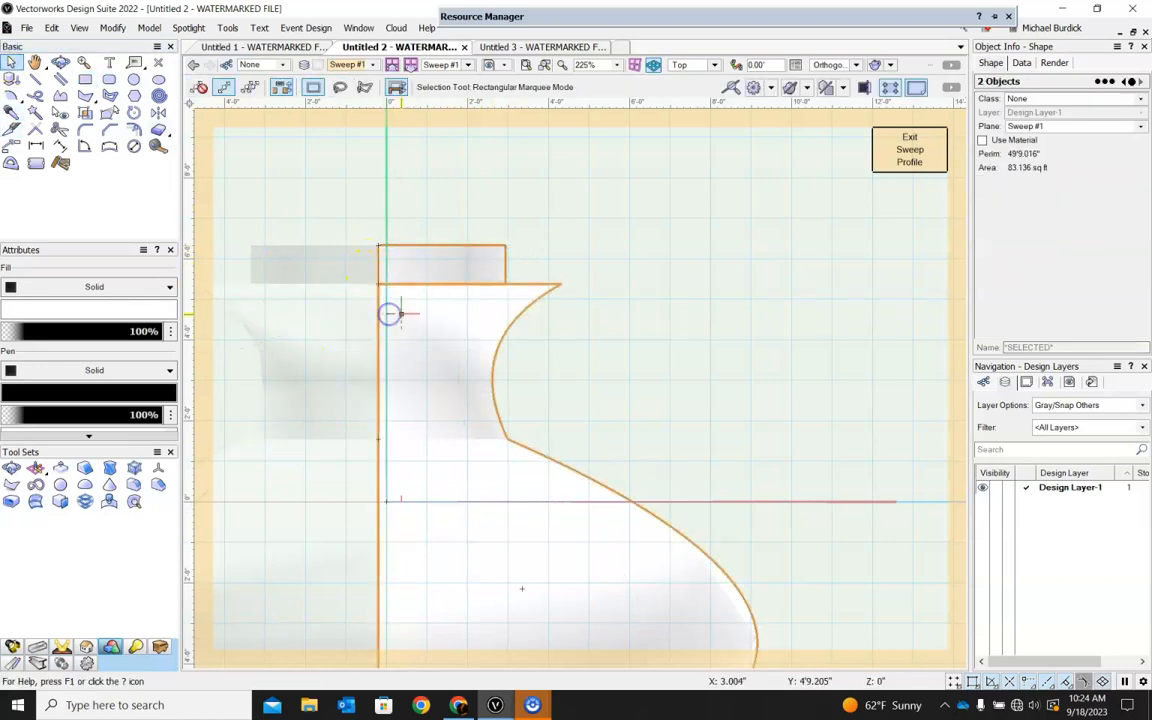
click(110, 28)
click(164, 249)
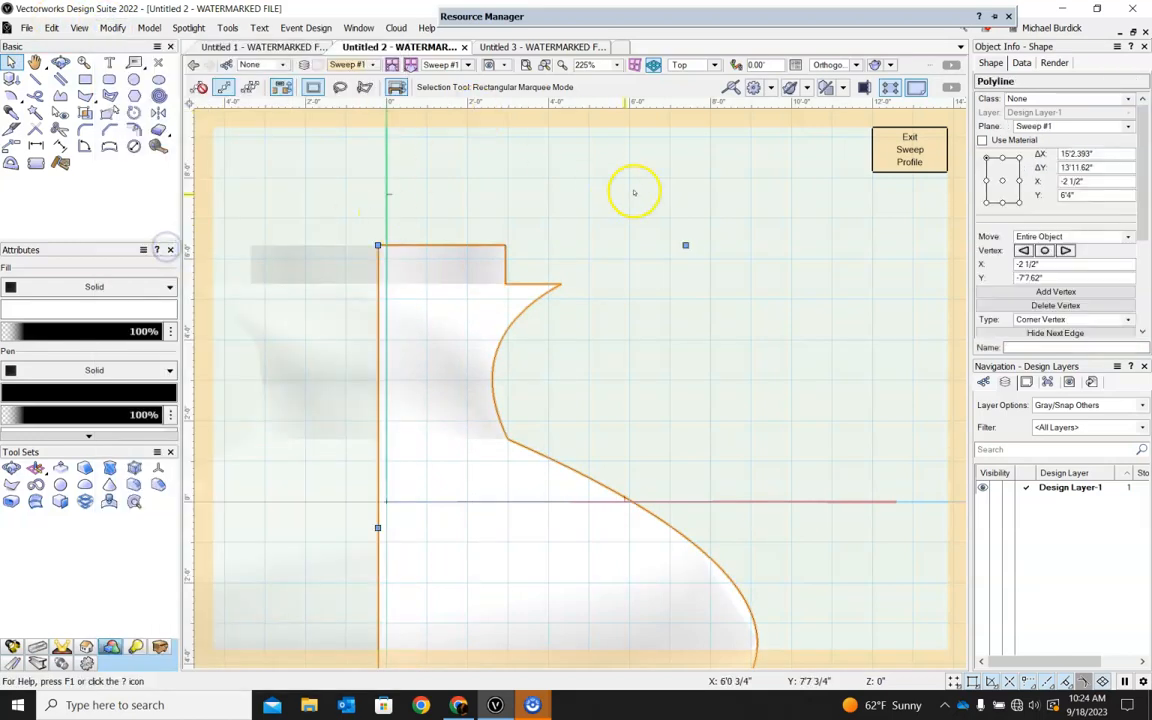
click(909, 148)
Shell the swept vase with a 1" thickness, opening the flat circular face on top of the neck.
middle_drag(713, 237, 704, 347)
click(749, 269)
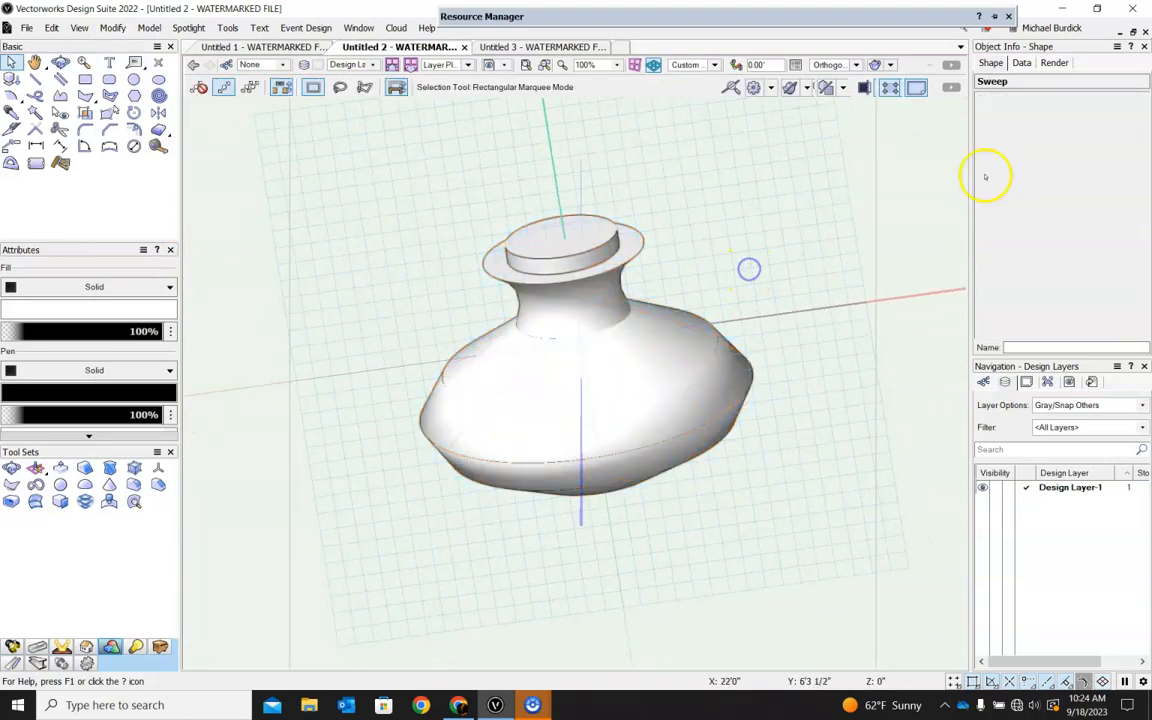
middle_drag(836, 243, 739, 284)
ctrl+middle_drag(785, 380, 783, 377)
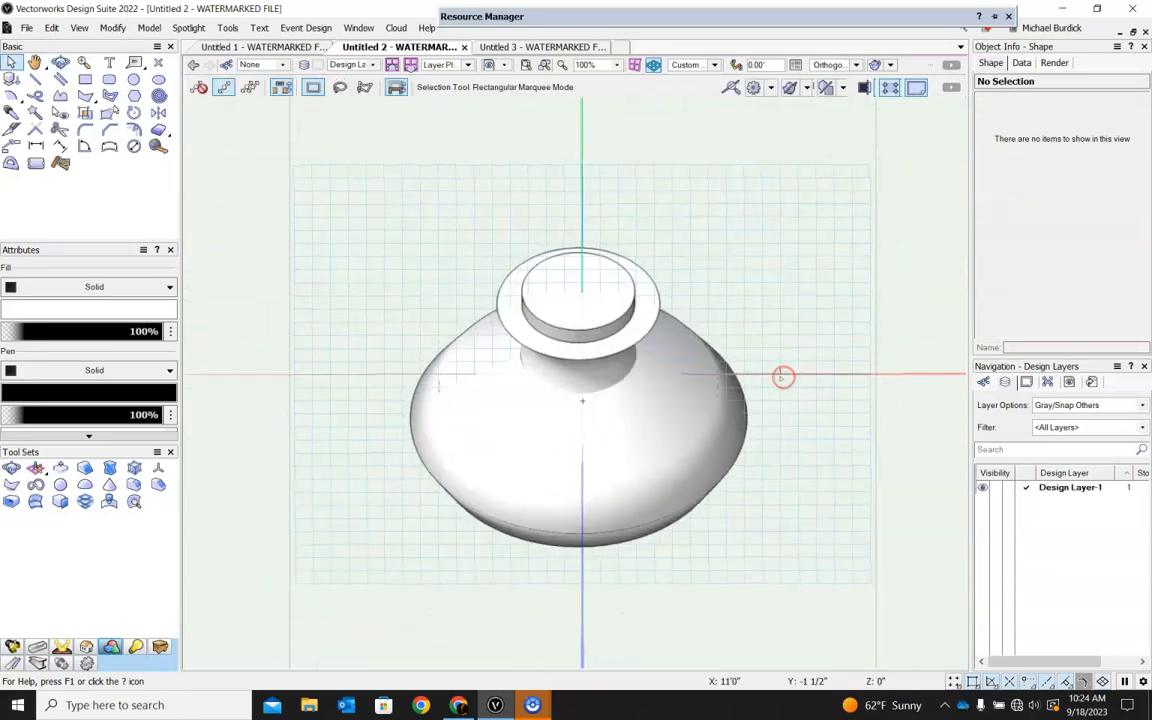
click(10, 503)
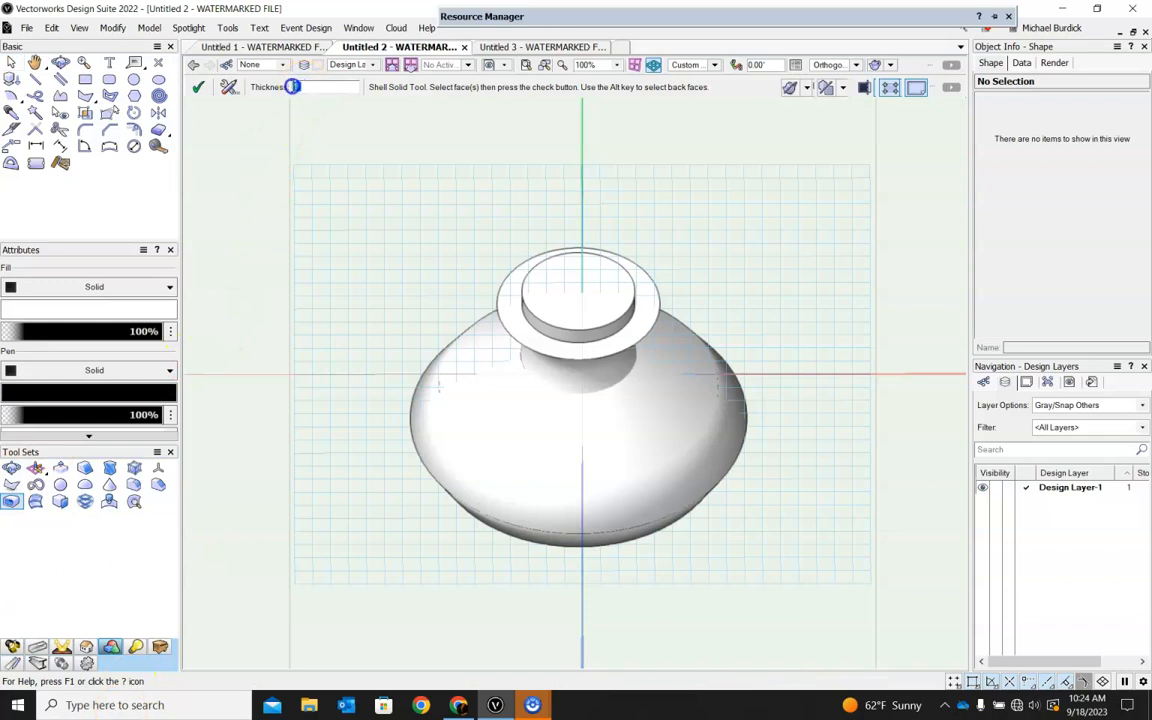
click(540, 305)
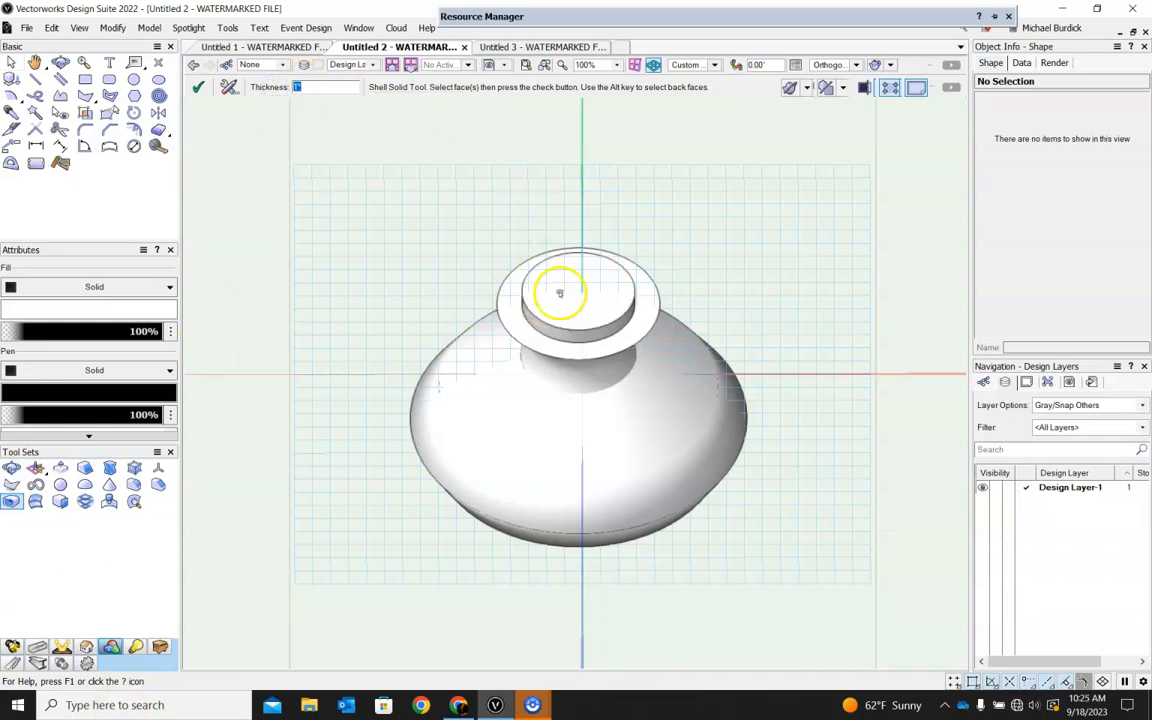
click(563, 298)
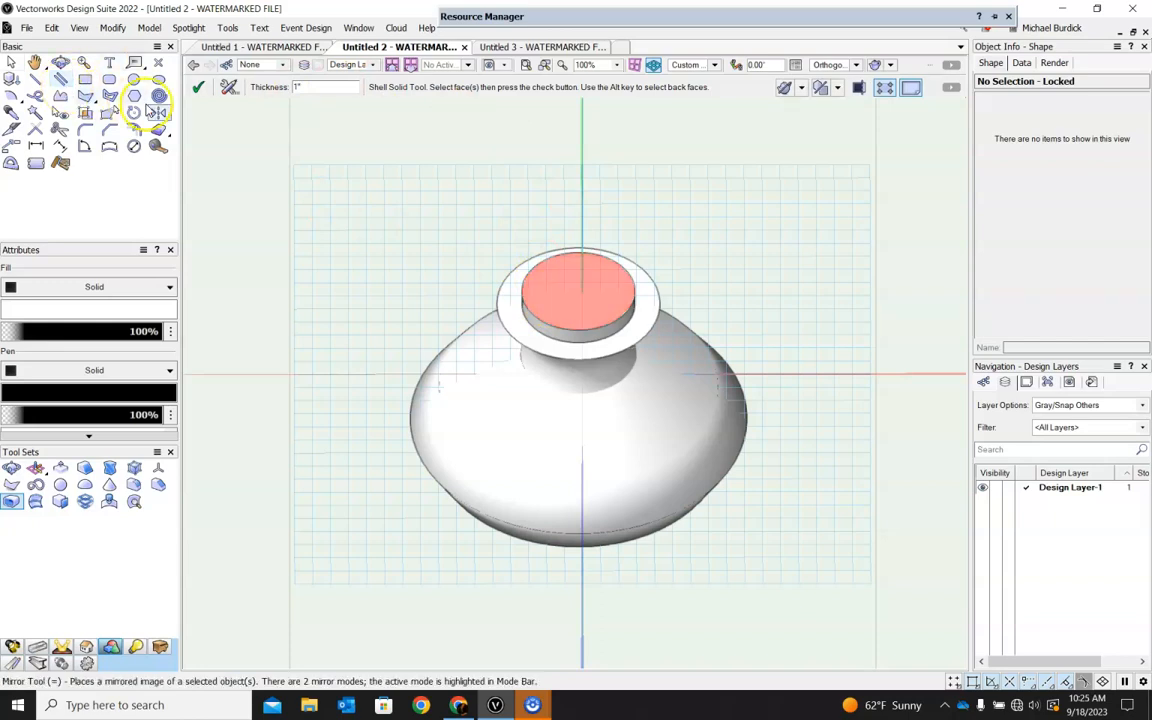
click(195, 88)
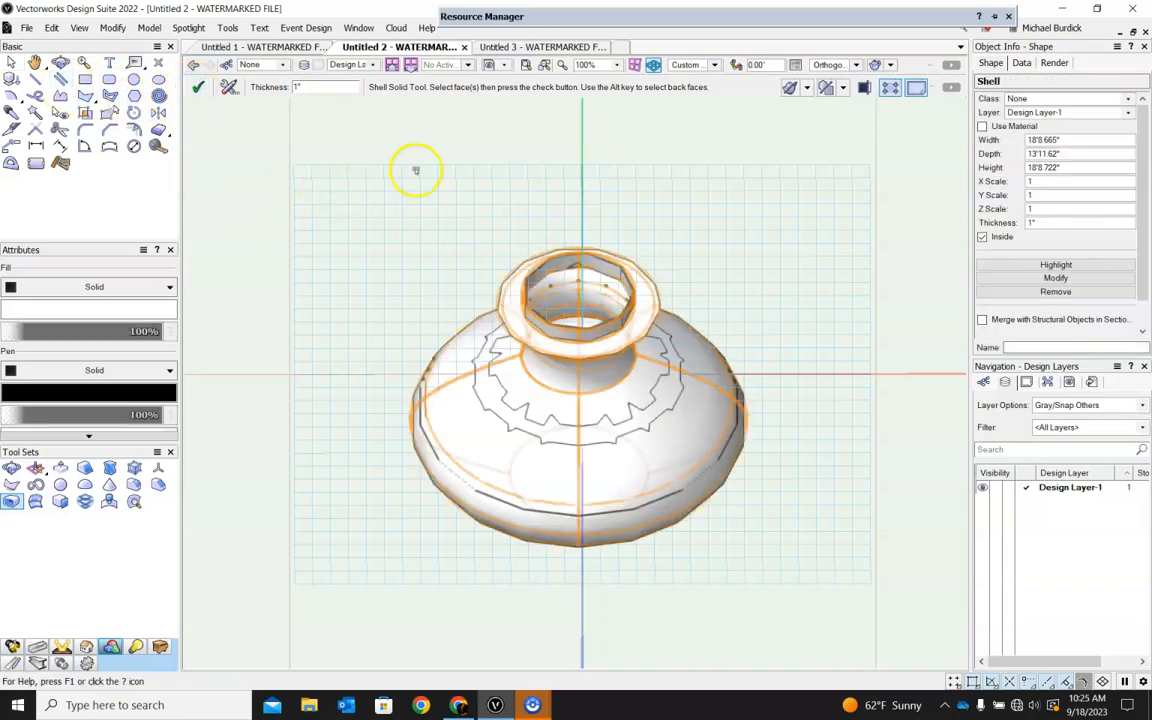
Inspect the shelled vase's rim up close and undo the 1" shell.
click(11, 63)
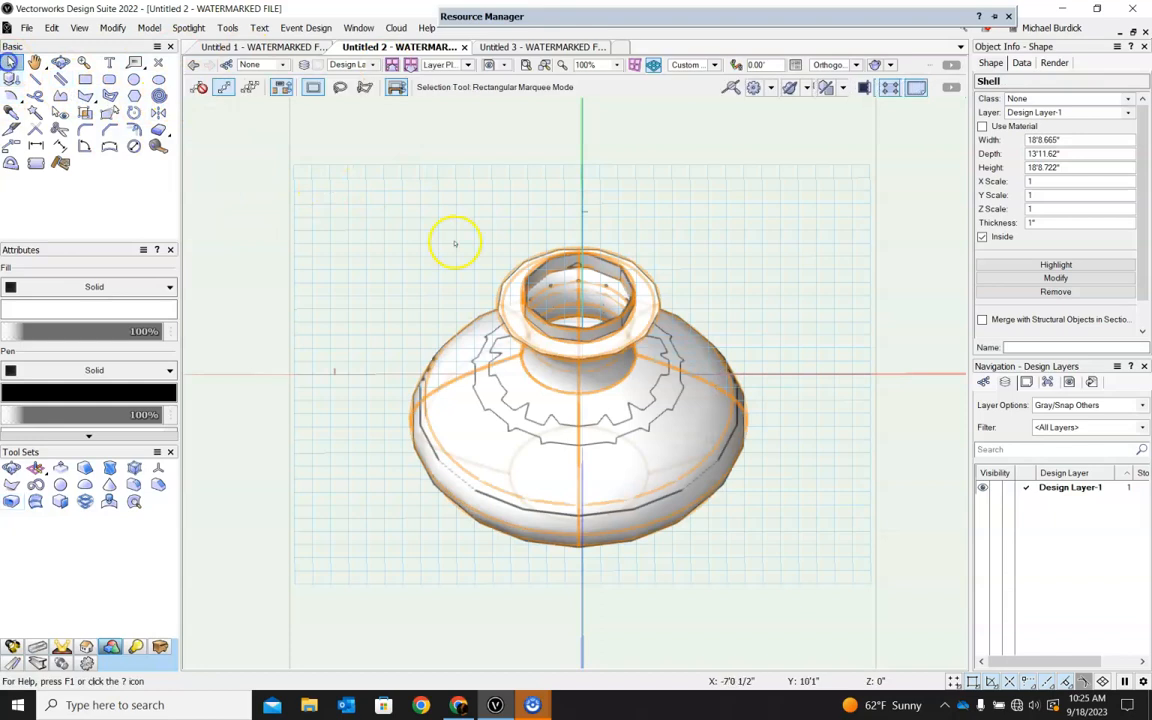
click(455, 243)
ctrl+middle_drag(880, 316, 668, 322)
scroll(694, 385, up, 4)
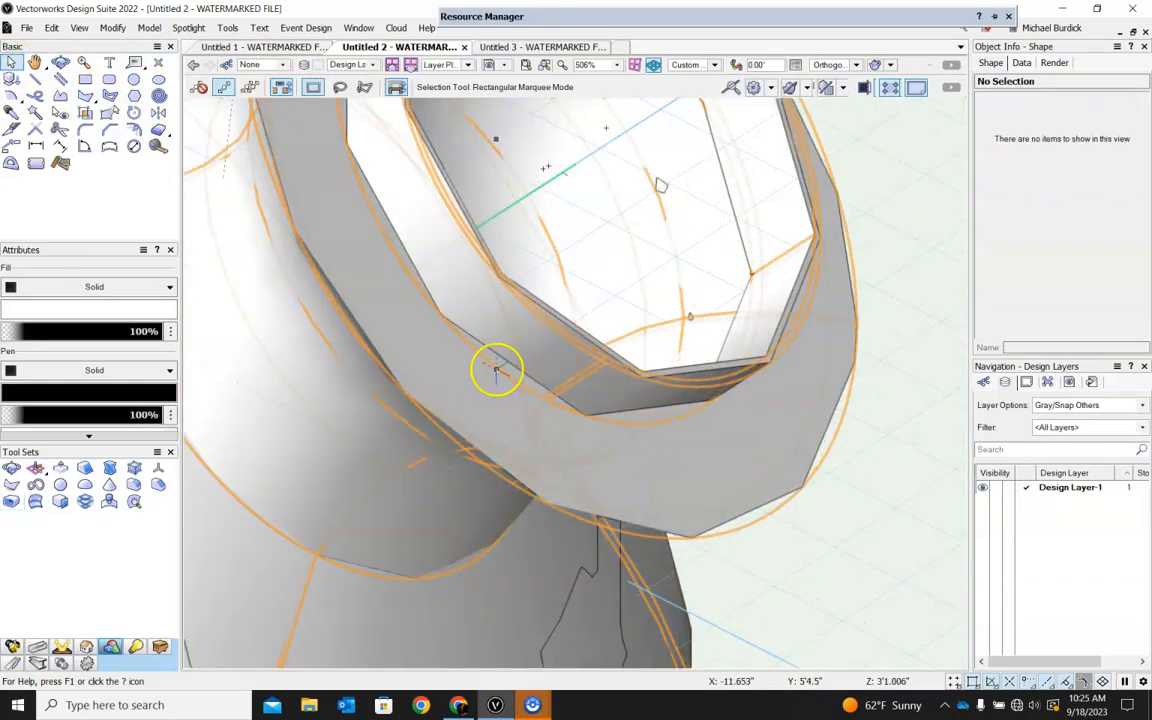
scroll(530, 372, down, 4)
key(ctrl+z)
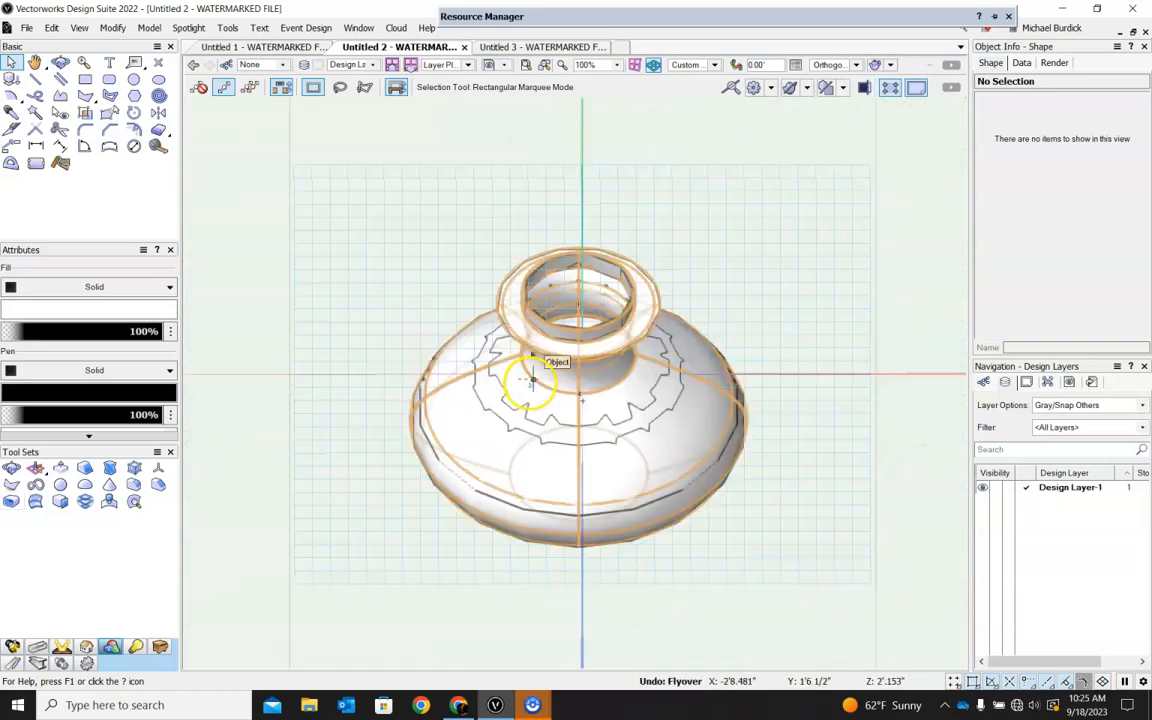
key(ctrl+z)
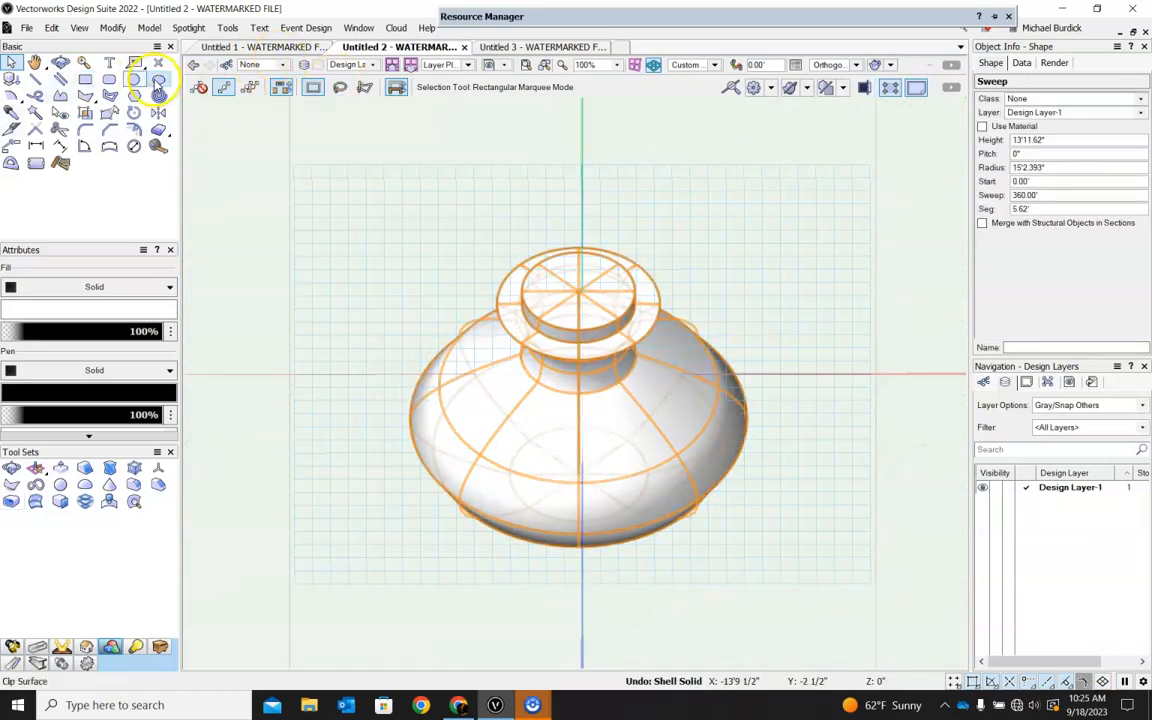
Shell the vase with a 6" thickness, opening the flat circular face on top of the neck.
click(12, 501)
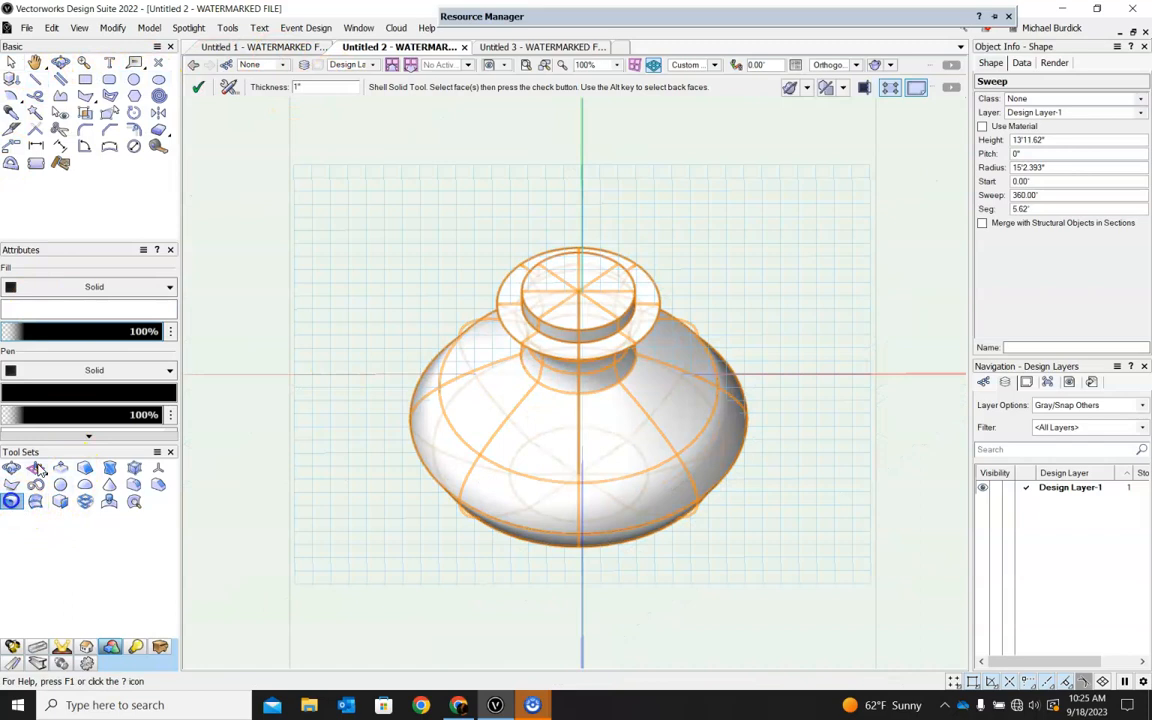
drag(308, 89, 237, 87)
text(6)
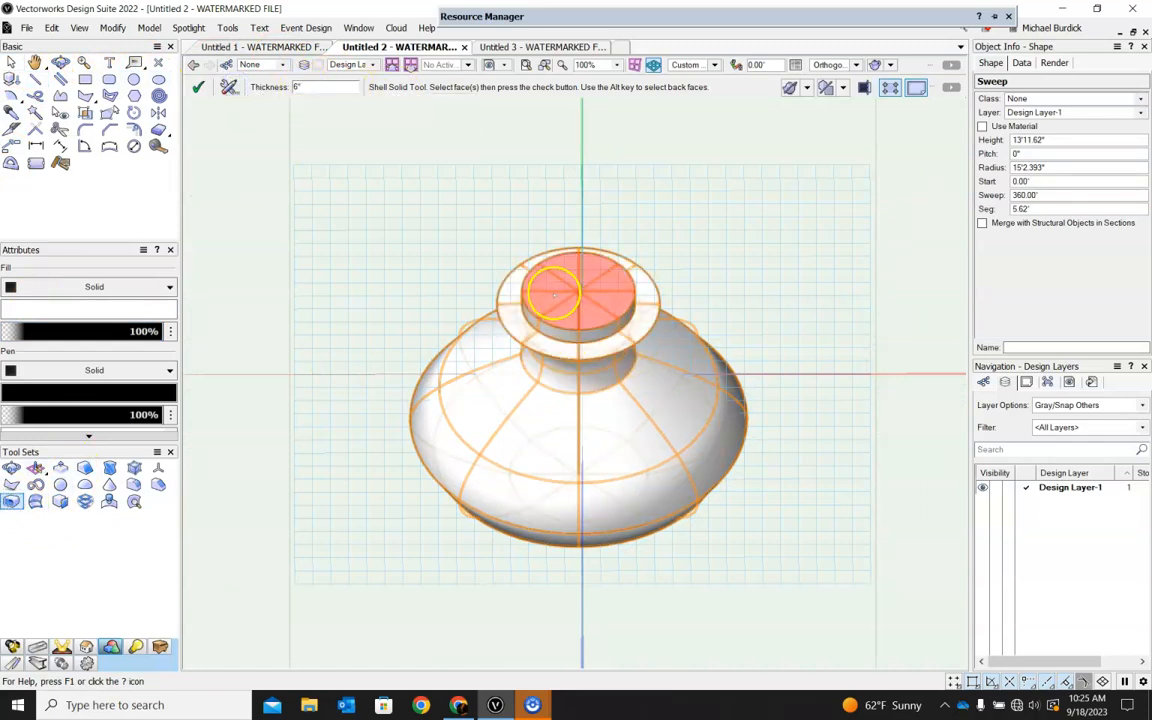
click(578, 292)
click(196, 88)
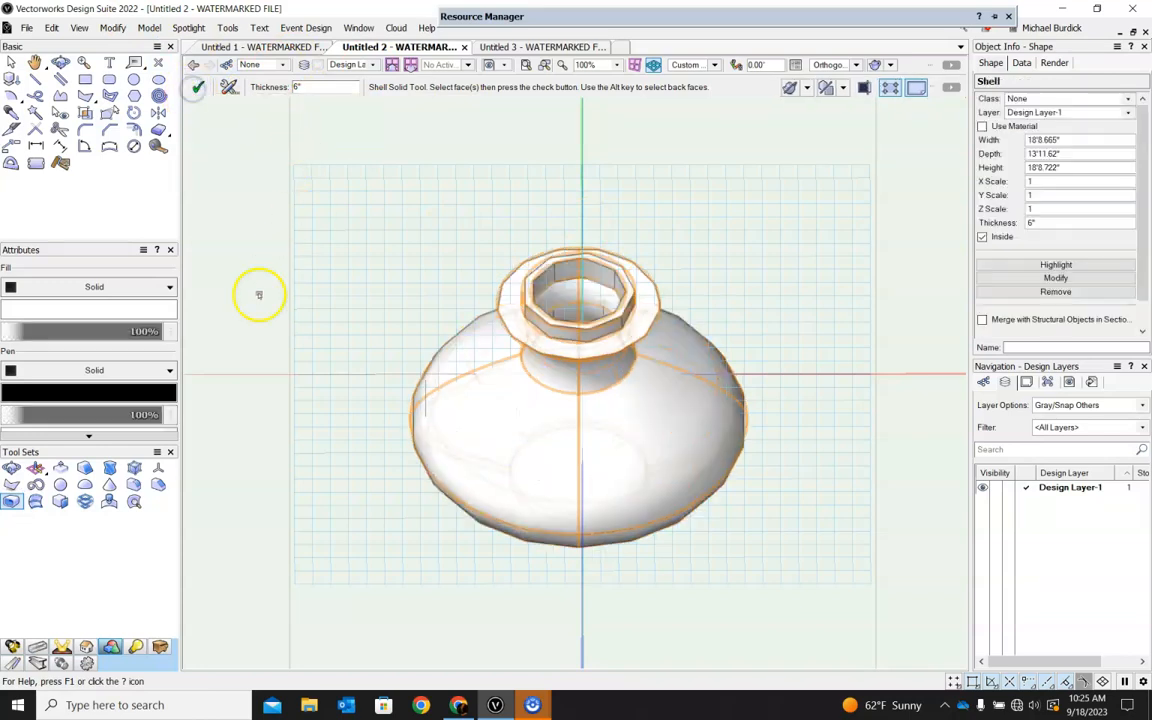
View the 6" shelled vase from another angle and undo that shell.
key(x)
click(432, 257)
ctrl+middle_drag(847, 408, 681, 265)
key(ctrl+z)
key(ctrl+z)
Reopen the sweep profile in Top/Plan view and offset the vase outline 5" inward as a duplicate.
double_click(654, 329)
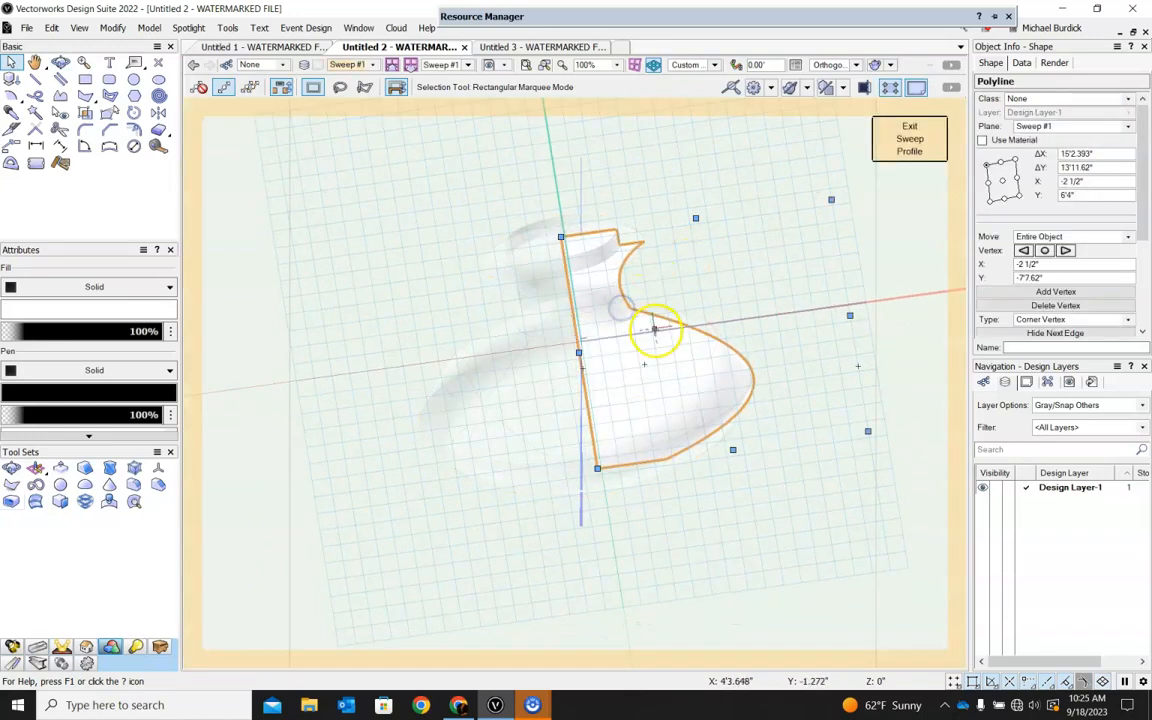
click(700, 64)
click(700, 82)
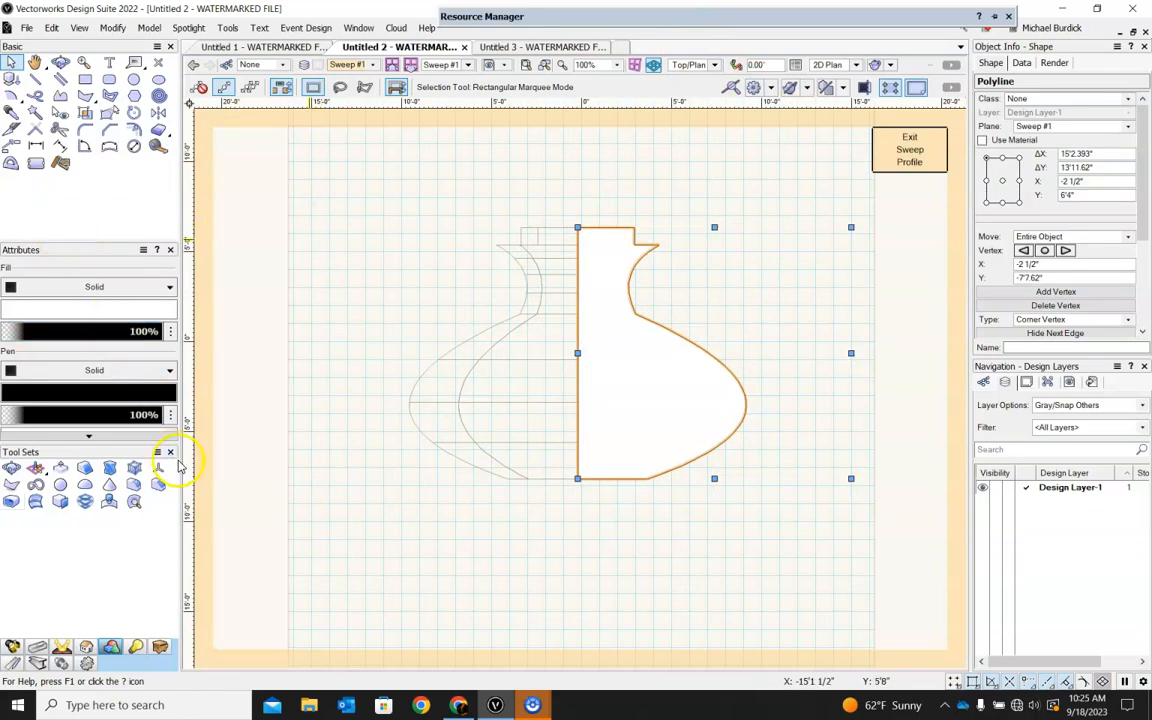
click(133, 128)
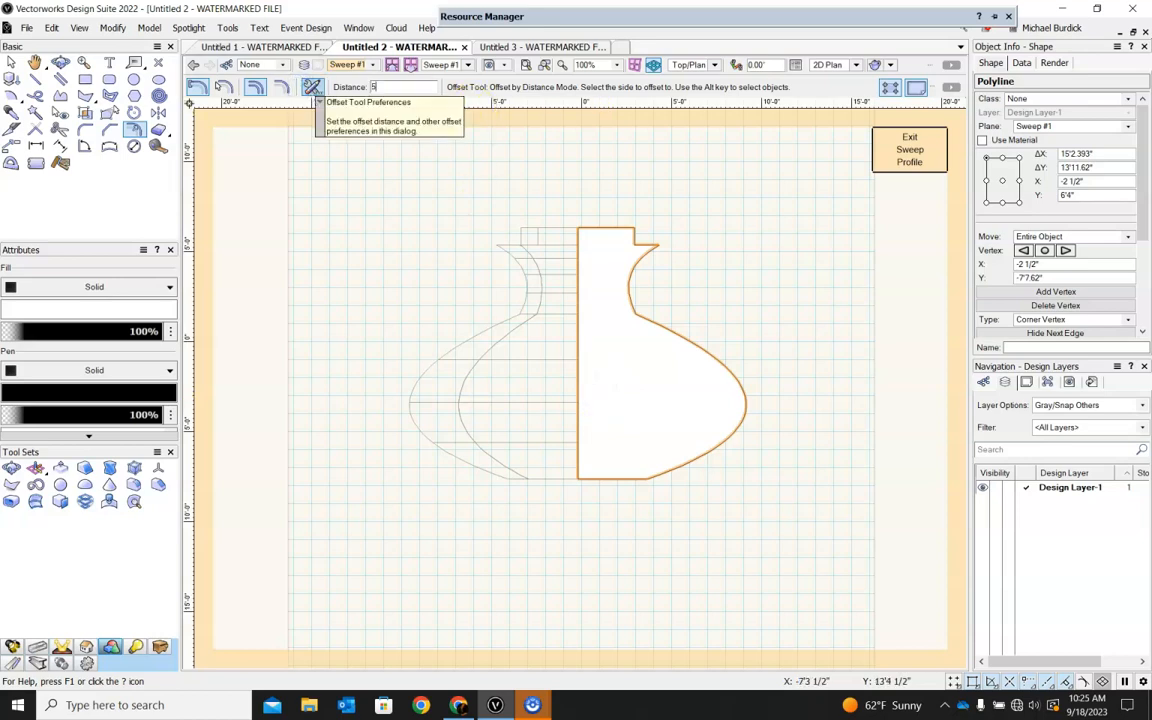
click(591, 370)
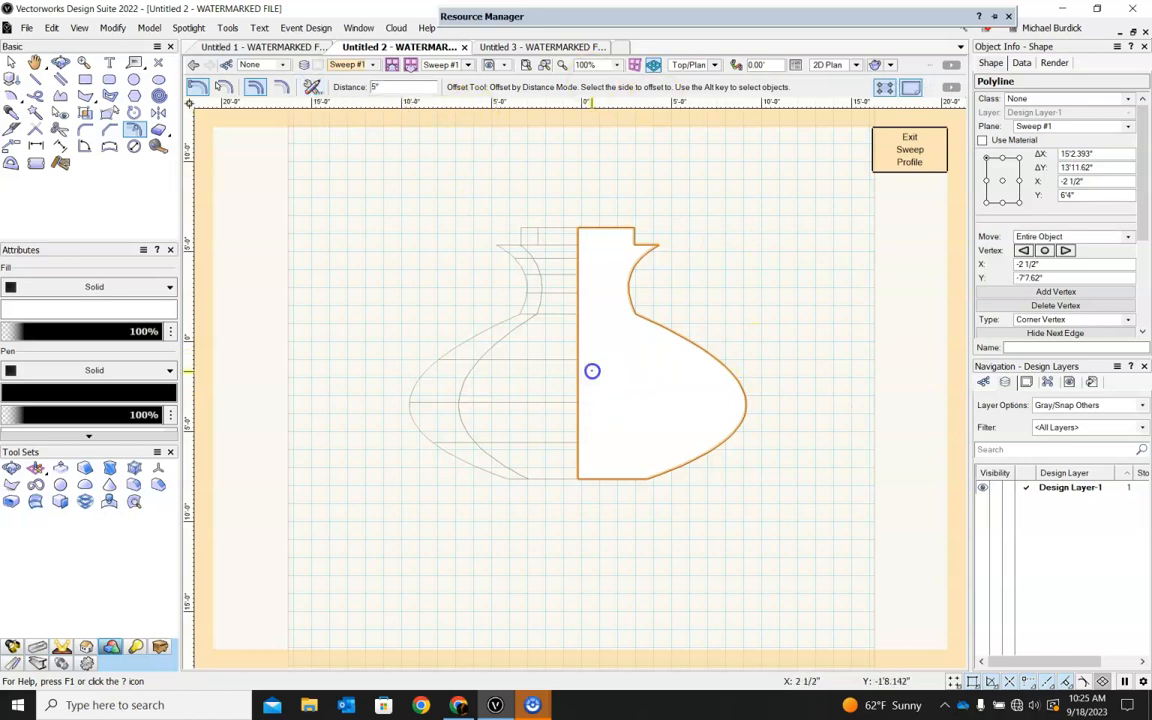
Reshape the inner outline, extending its straight side past the sweep axis and its flat upper edge above the outer outline.
click(8, 65)
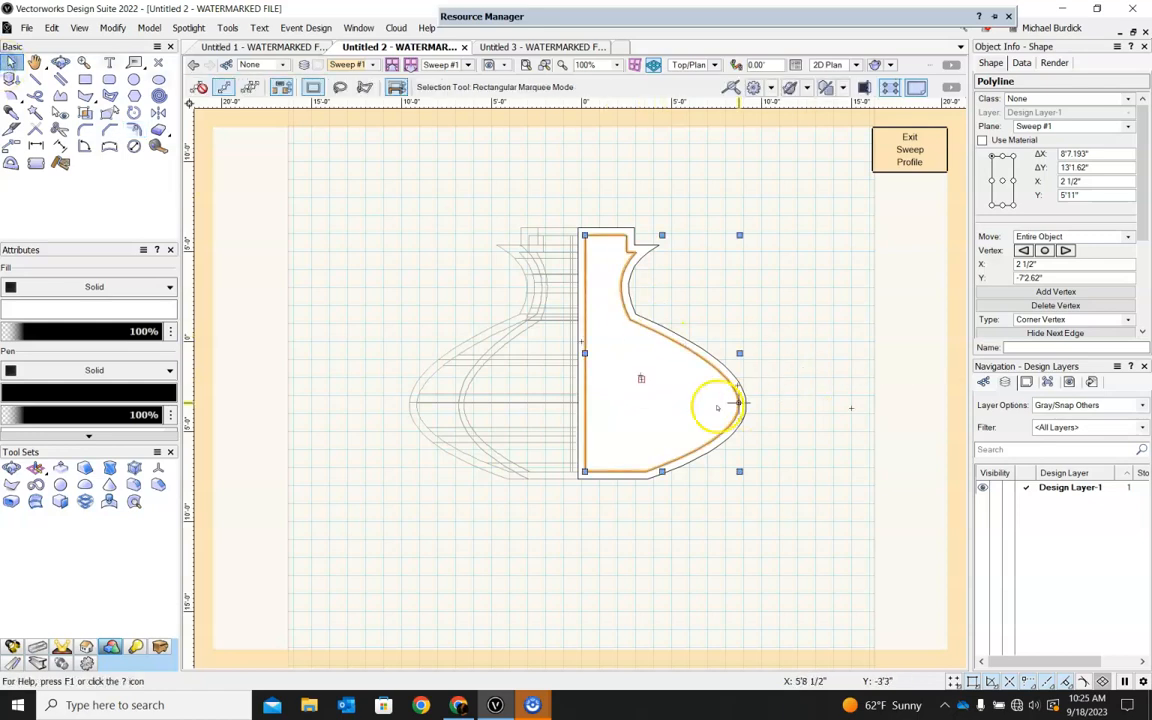
double_click(585, 353)
drag(585, 353, 558, 357)
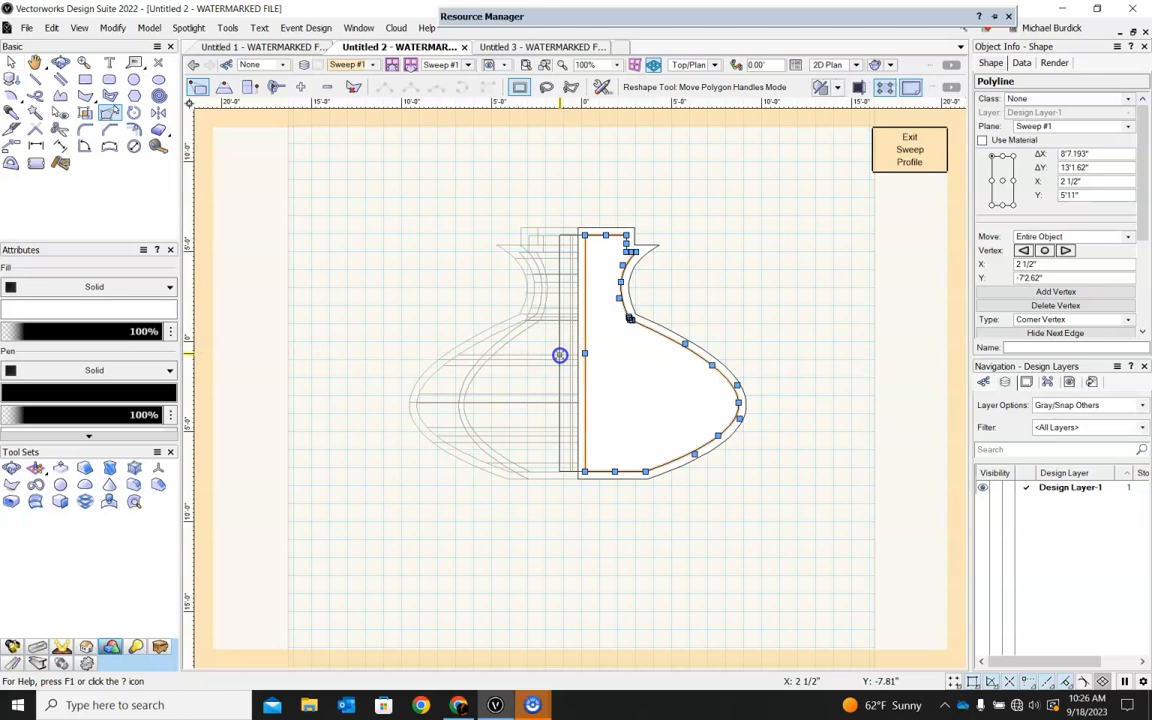
drag(593, 235, 592, 201)
scroll(625, 219, up, 2)
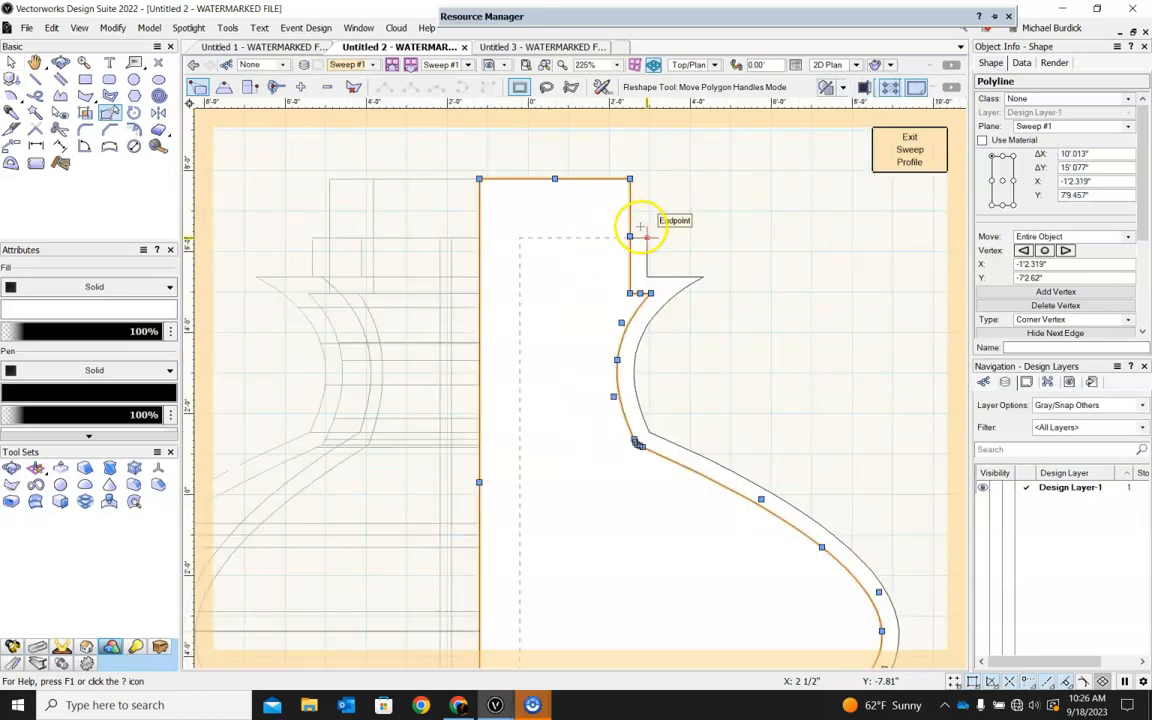
Clip the outer vase outline with the inner outline and delete the inner outline, keeping only the thin wall profile.
shift+click(676, 289)
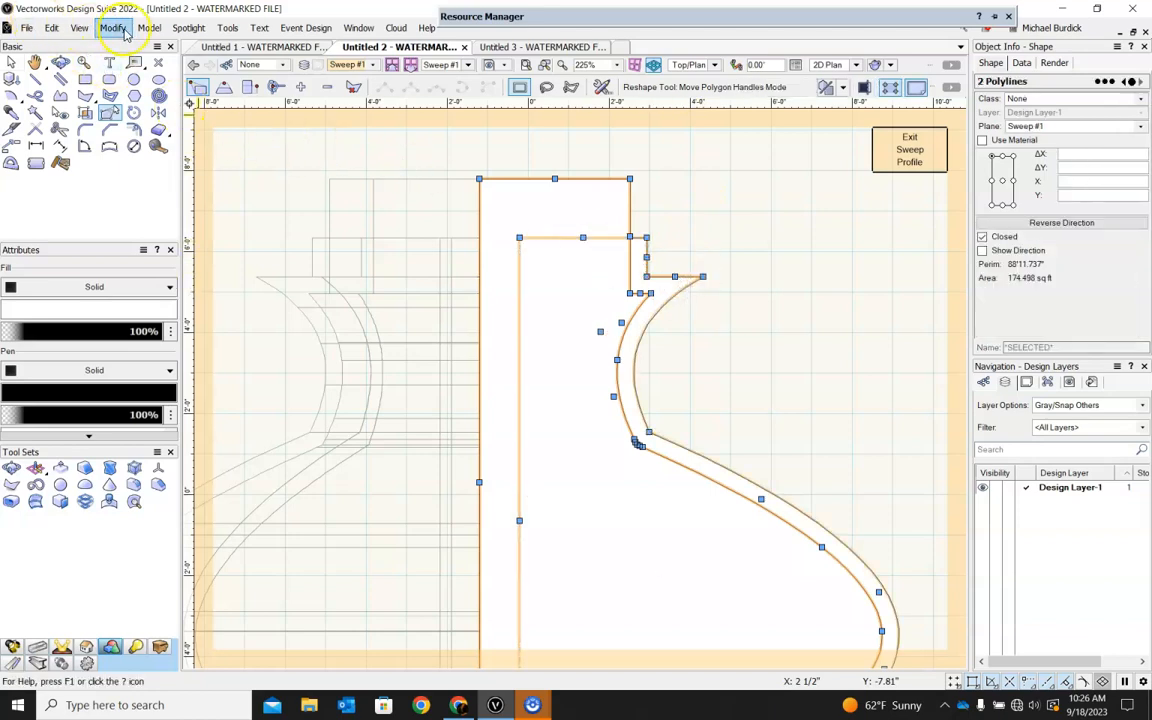
click(118, 29)
click(176, 269)
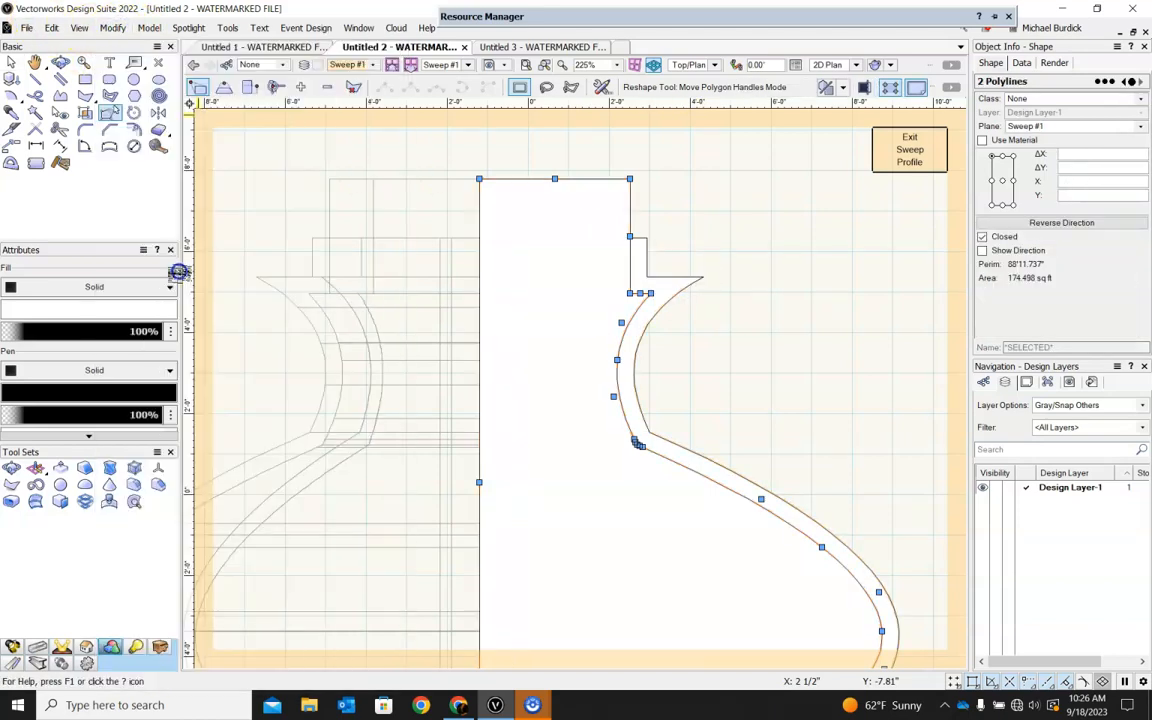
click(538, 292)
key(Delete)
click(504, 246)
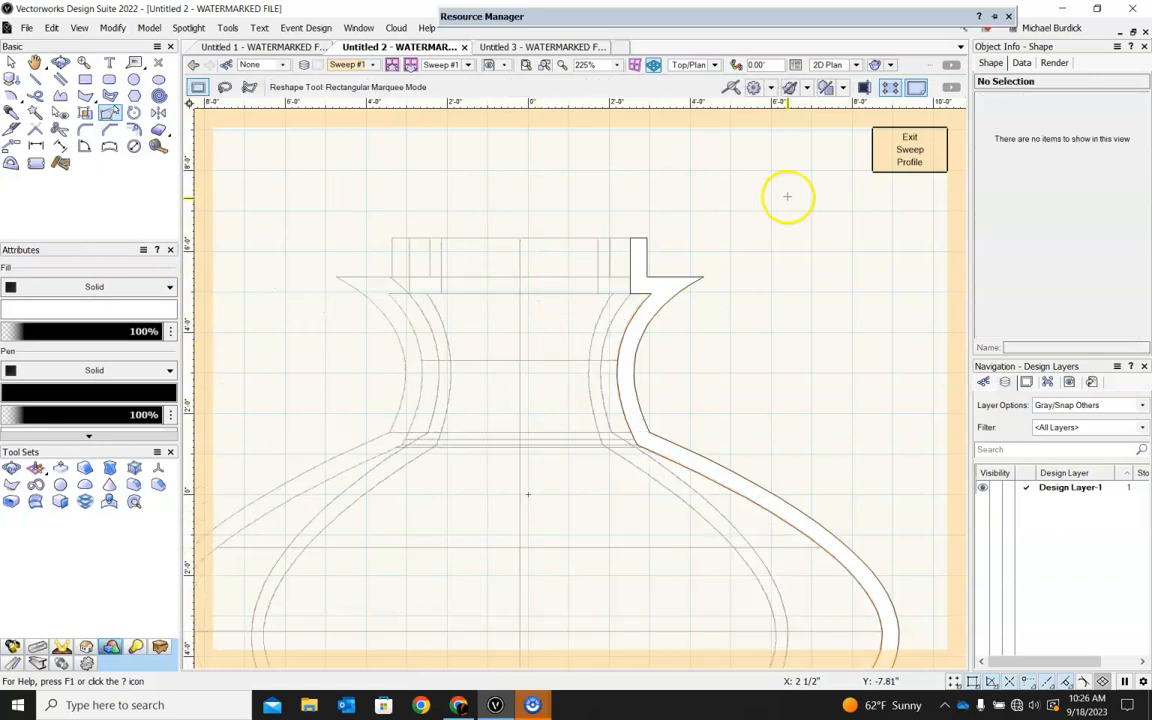
Exit the sweep profile and inspect the hollow vase and its opening.
click(909, 148)
click(384, 366)
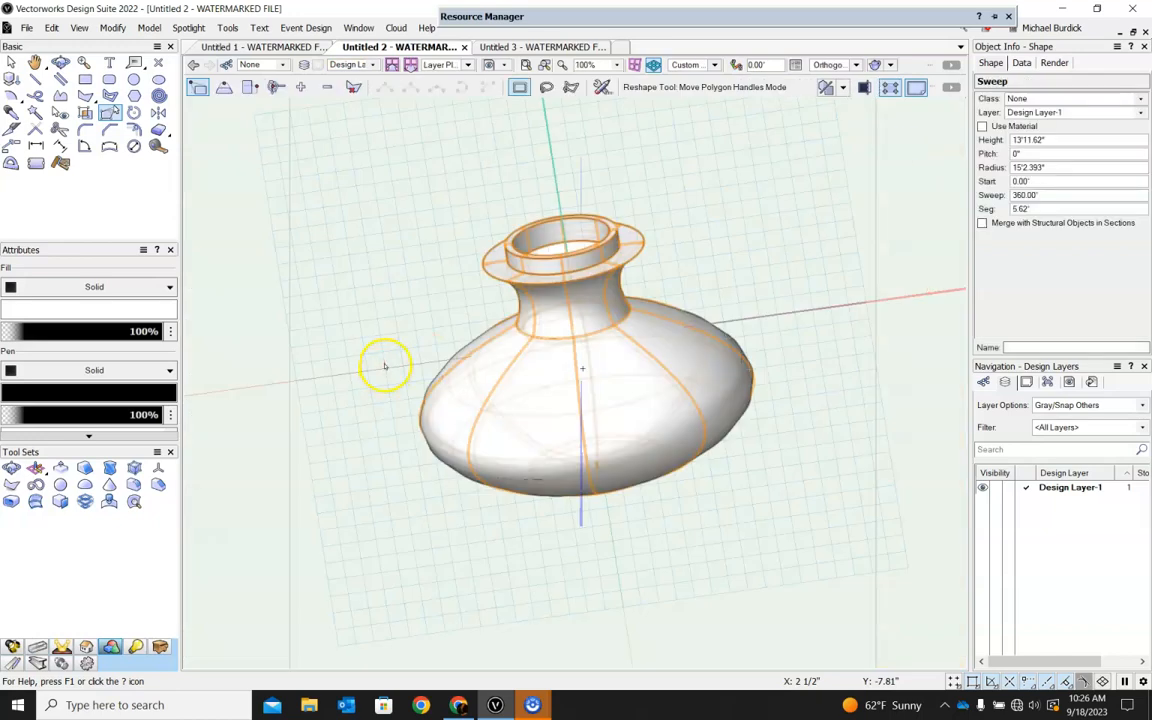
ctrl+middle_drag(763, 232, 697, 237)
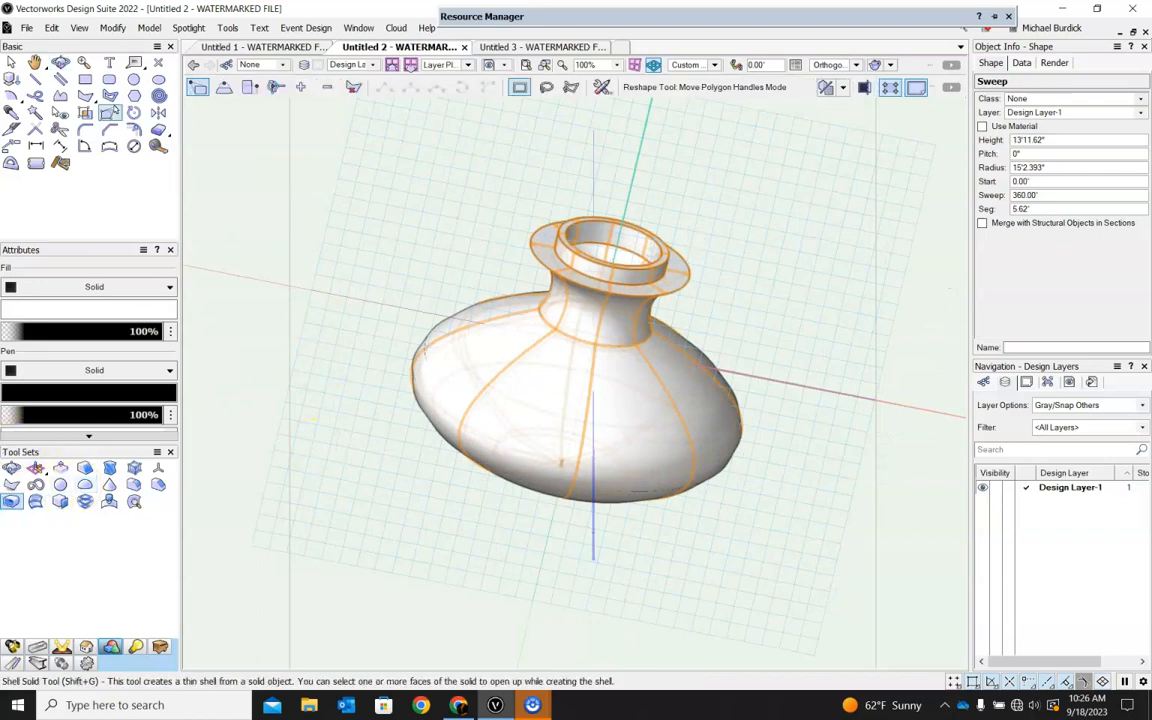
ctrl+middle_drag(589, 404, 506, 350)
In Top/Plan view, draw a closed seven-sided polygon about 13'7" wide and 27'6" high in empty space well to the right of the vase.
click(715, 65)
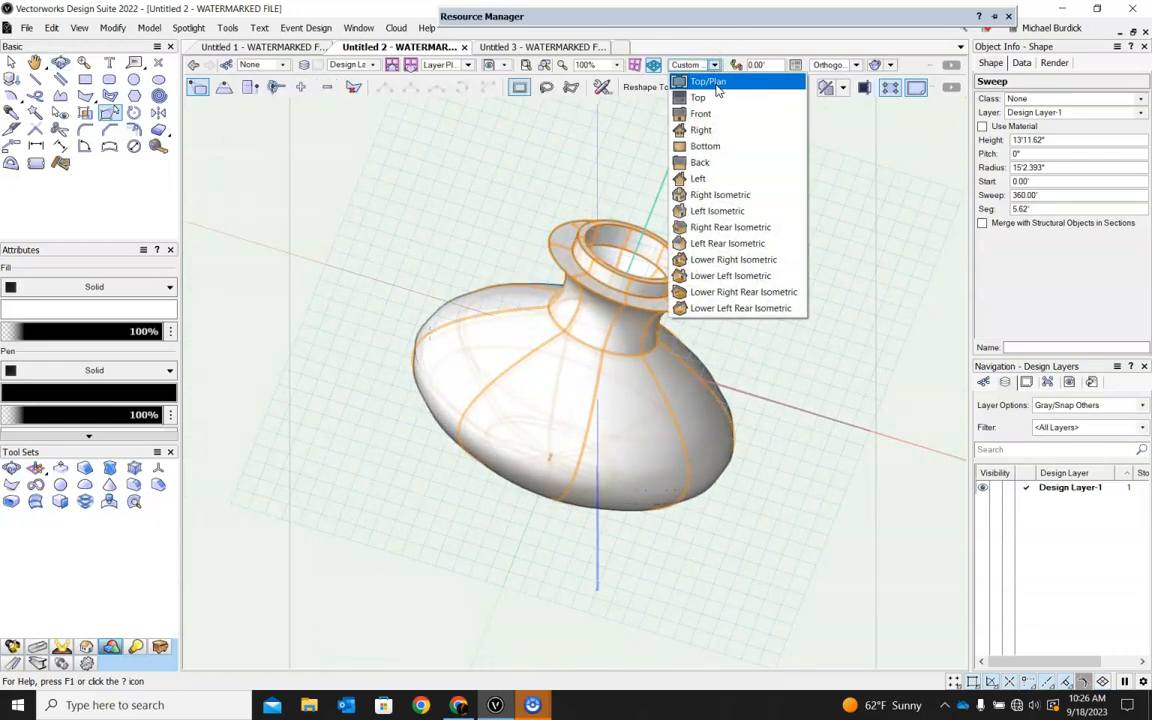
click(717, 84)
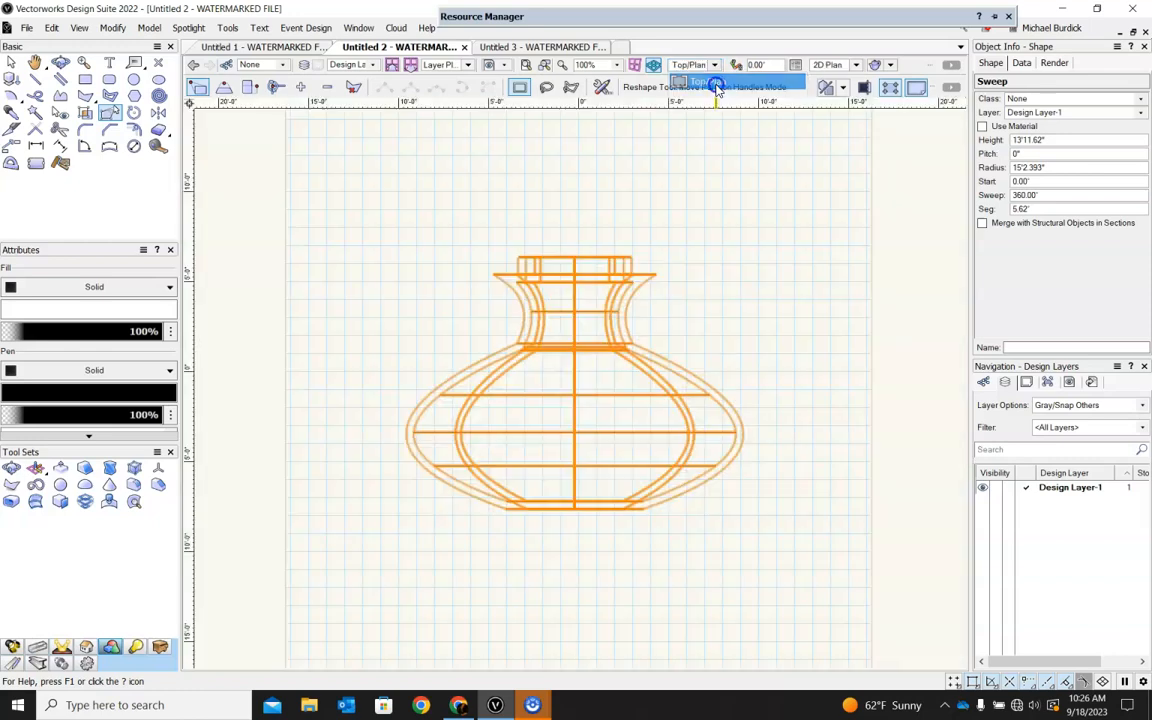
scroll(605, 282, down, 3)
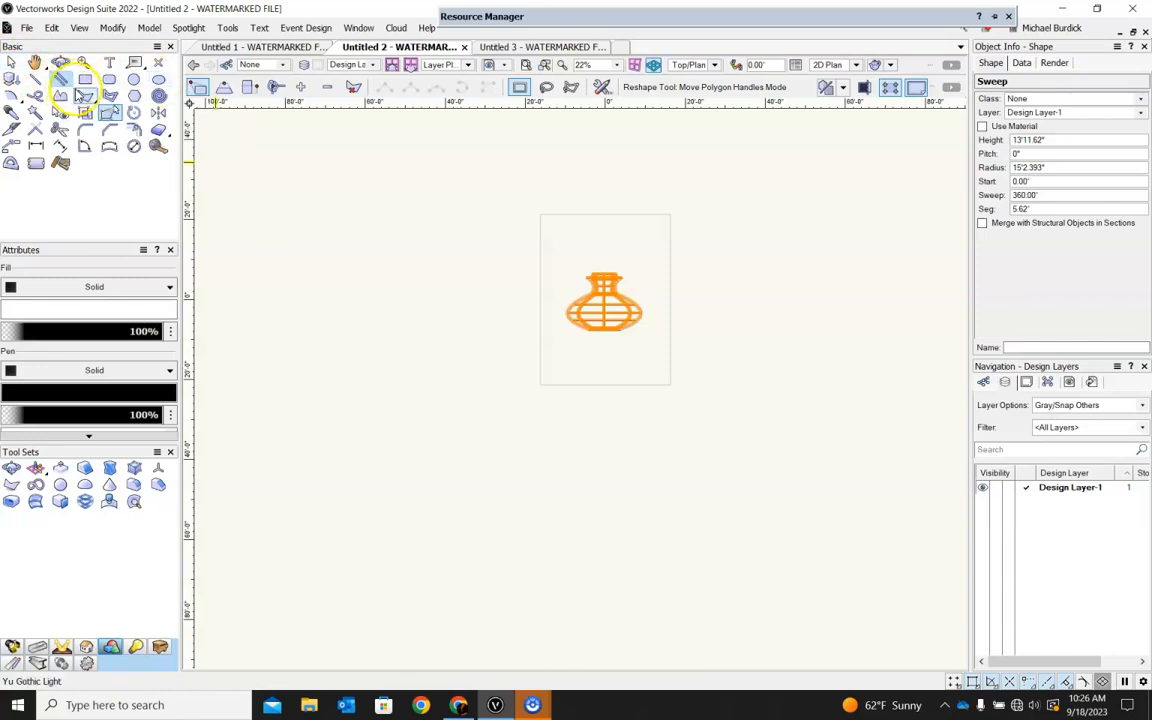
click(84, 96)
scroll(749, 330, up, 3)
click(491, 157)
click(491, 358)
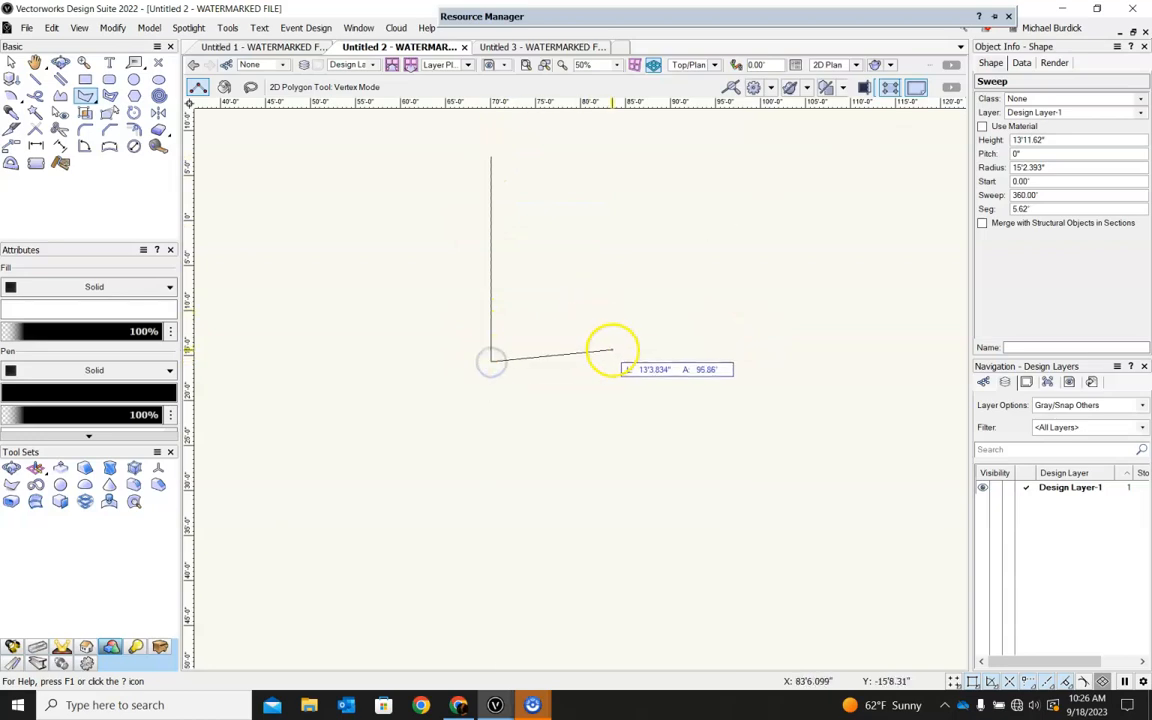
click(613, 361)
click(613, 317)
click(523, 264)
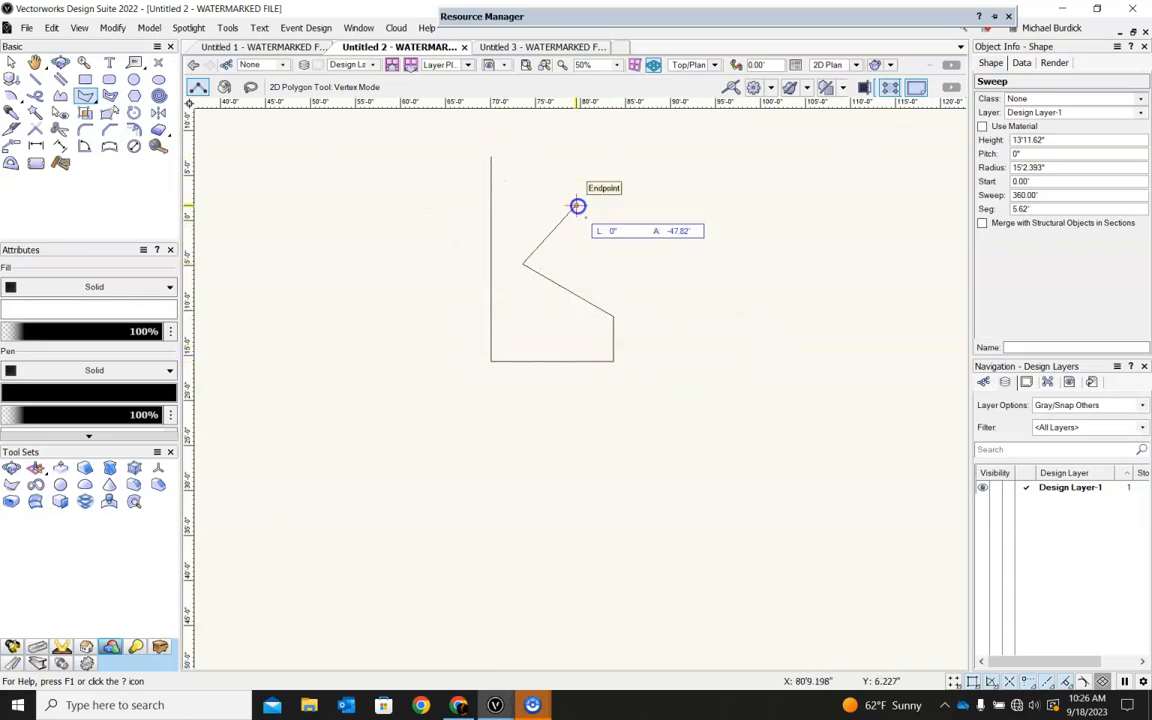
click(577, 206)
scroll(590, 190, down, 1)
click(584, 157)
click(526, 176)
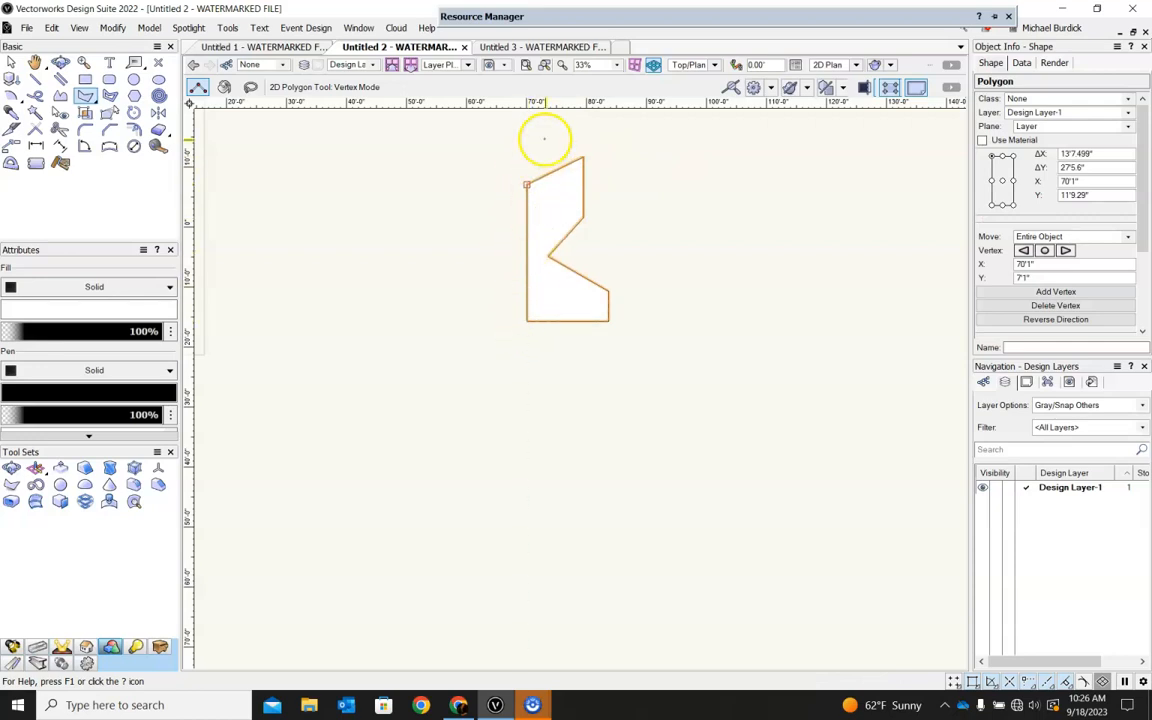
Draw a vertical line about 56'7" long down from the polygon's upper-left corner and move it about 10'6" to the left of the polygon.
click(35, 79)
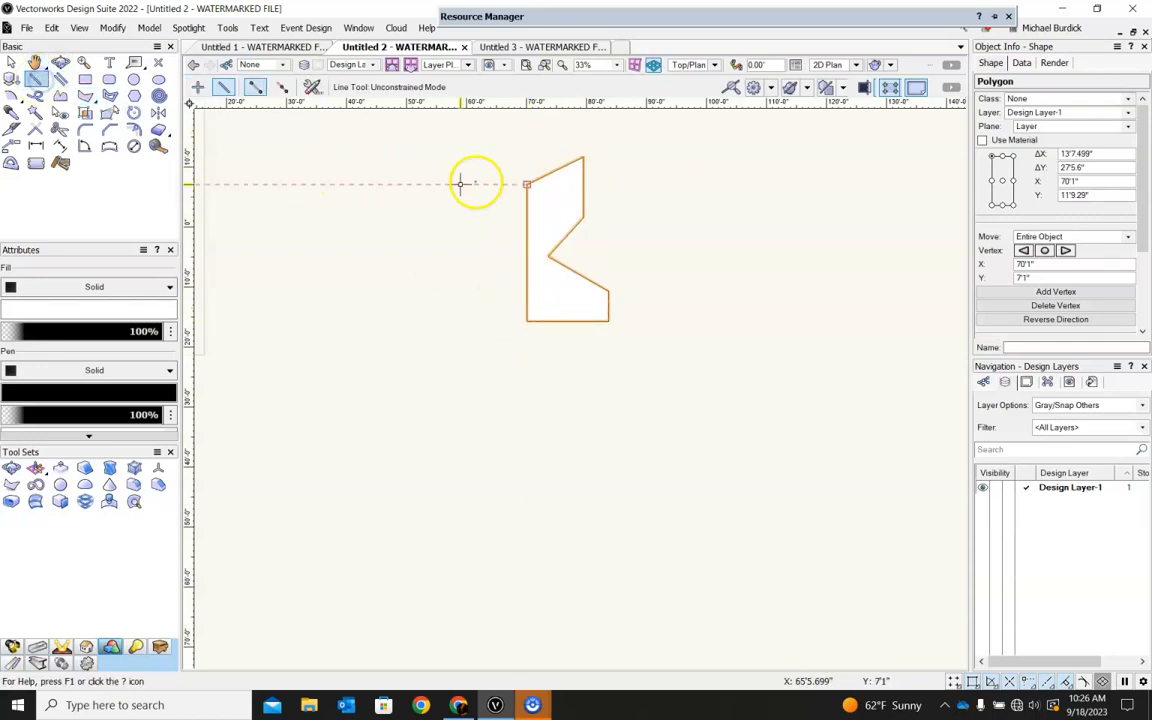
click(526, 183)
click(526, 523)
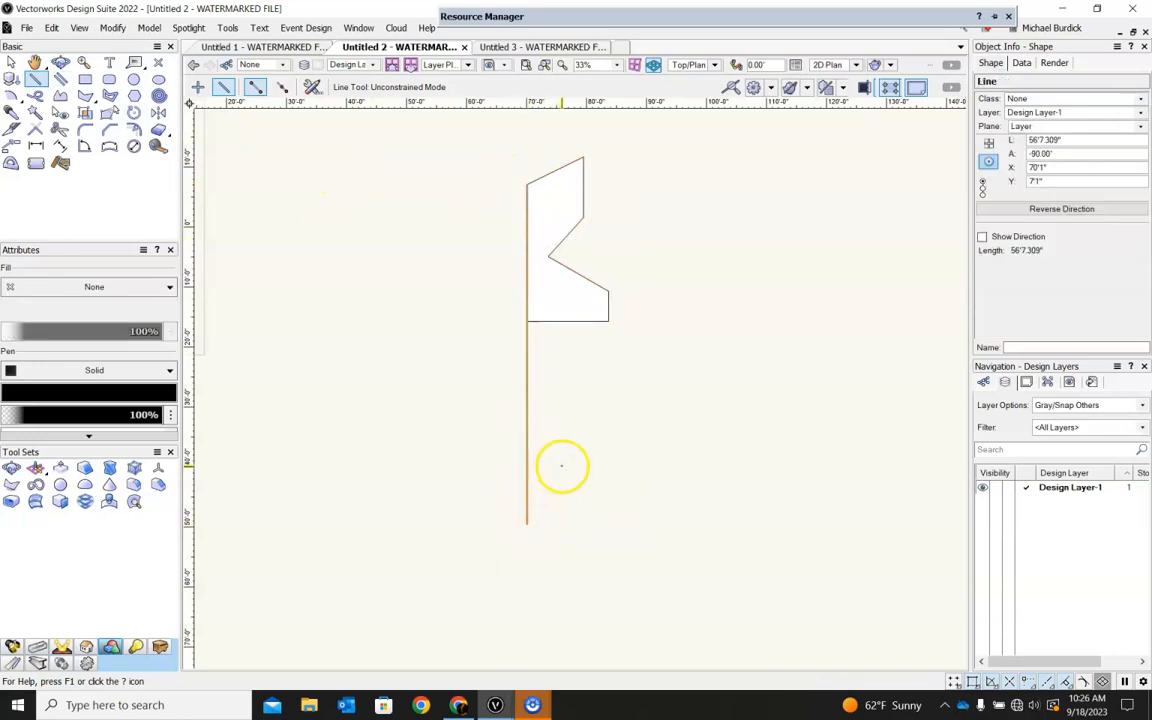
click(12, 62)
drag(526, 367, 463, 327)
click(571, 411)
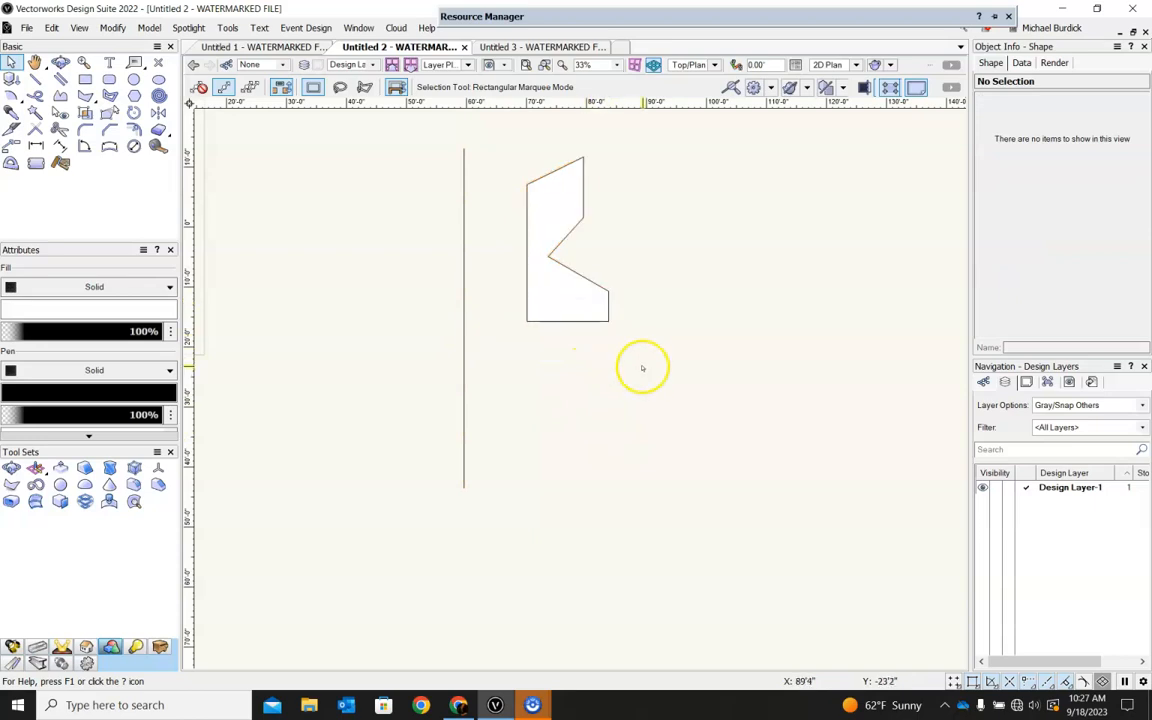
click(463, 274)
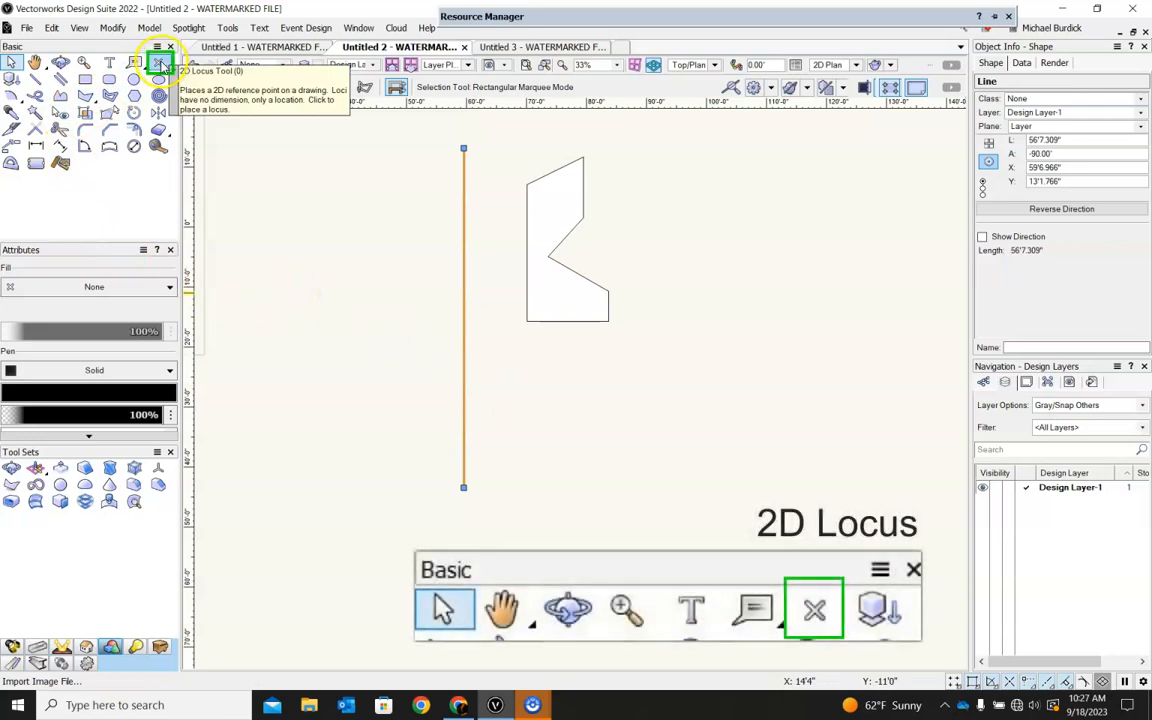
Place a 2D locus between the vertical line and the polygon, about 5'6" from the polygon's straight vertical edge, at about X 64'6", Y -3'1".
click(158, 63)
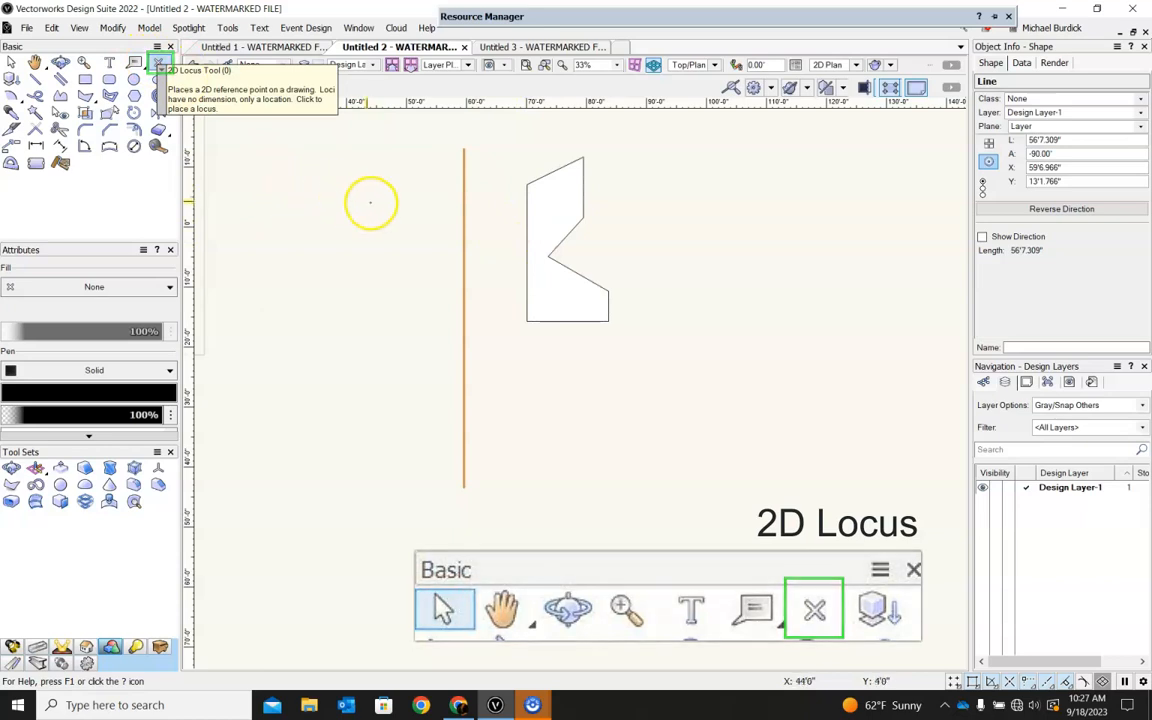
scroll(491, 237, up, 3)
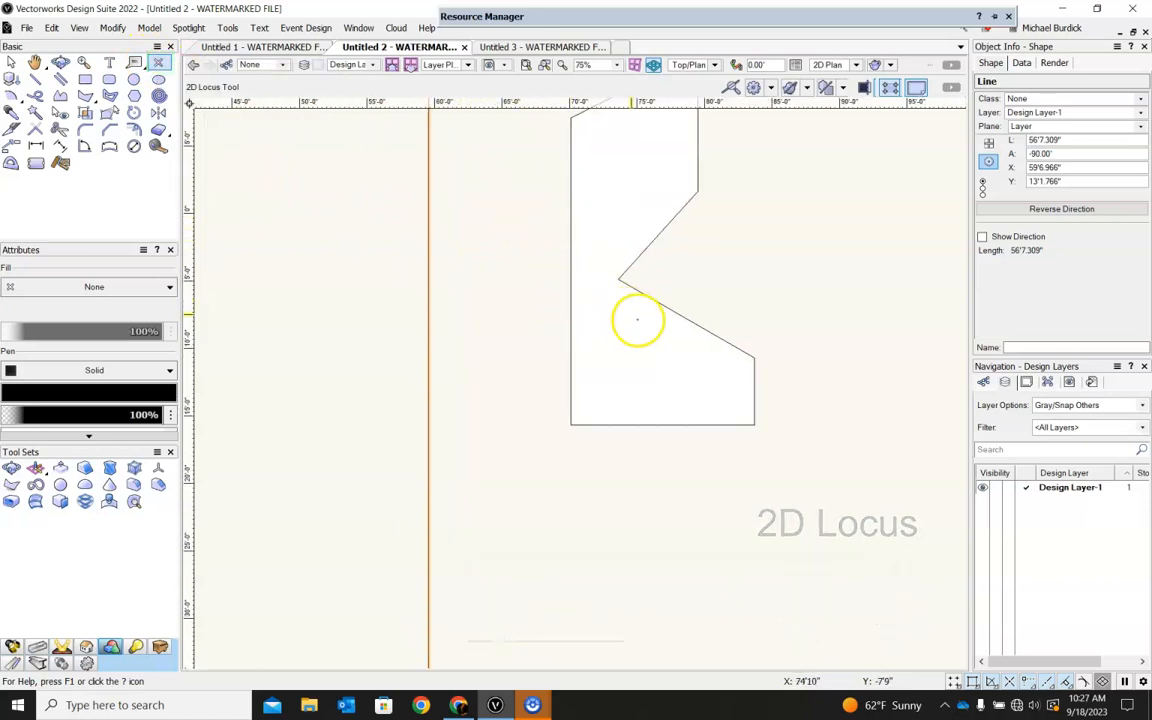
scroll(640, 322, down, 2)
click(546, 281)
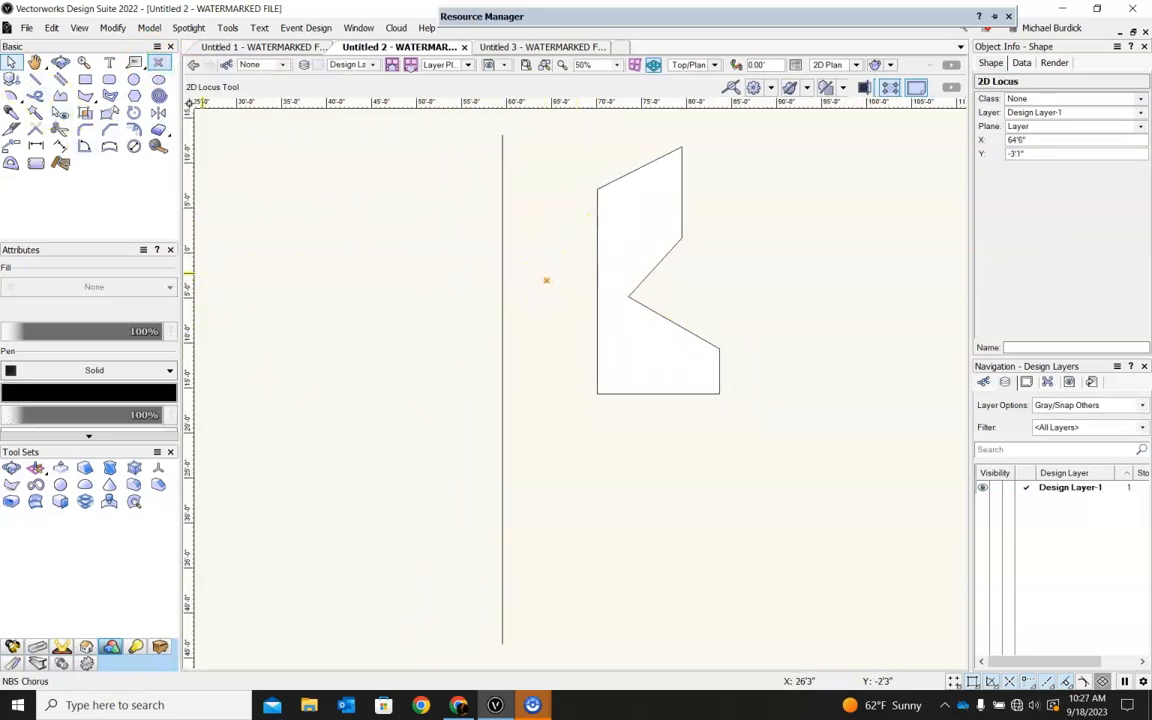
Delete the vertical line beside the polygon, keeping the 2D locus as the sweep axis.
click(10, 62)
click(502, 146)
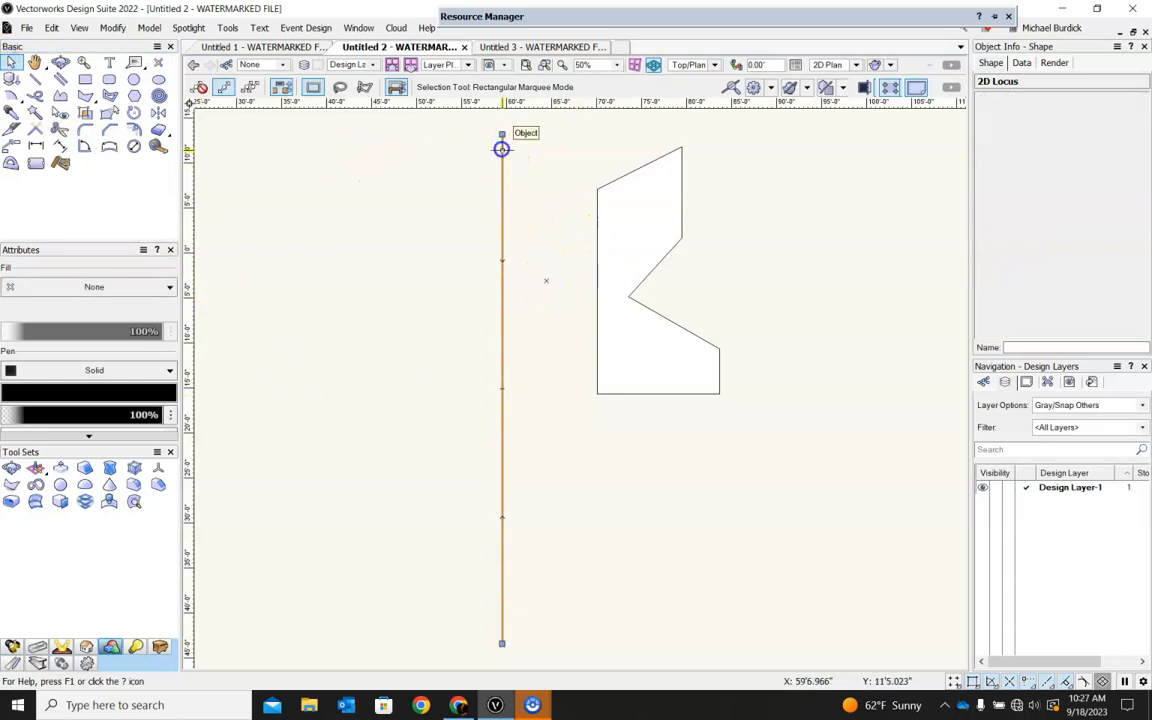
key(Delete)
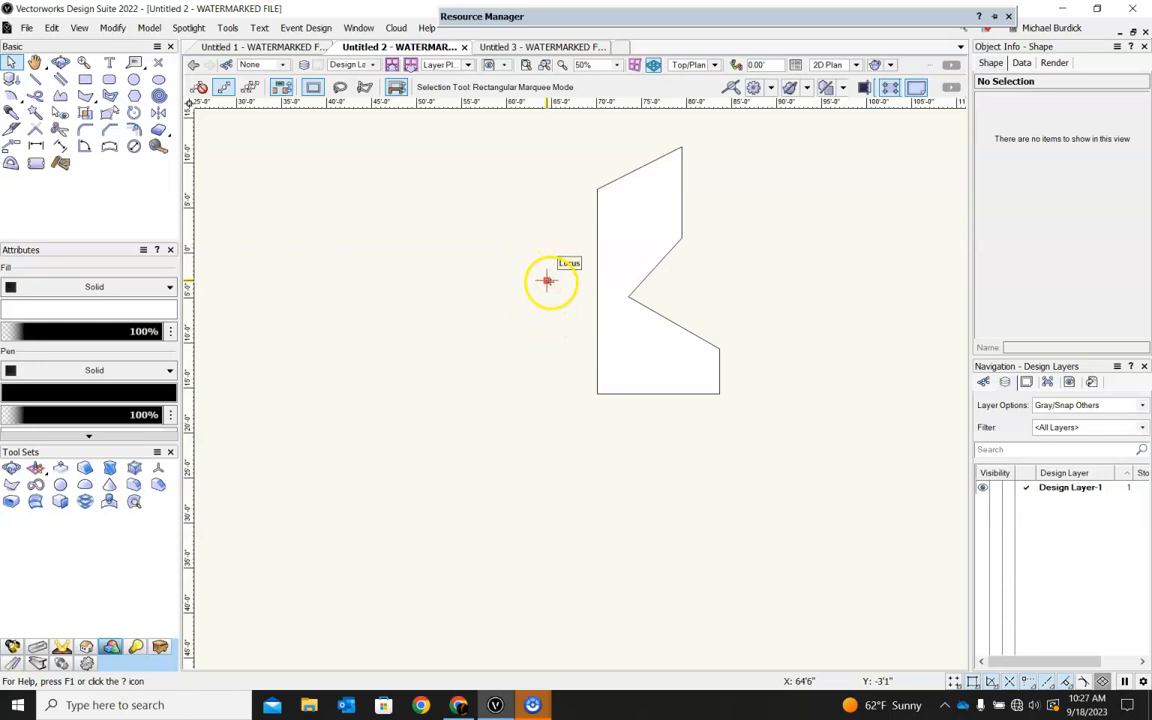
Sweep the polygon around the 2D locus through a 360° arc with a pitch of 0, and inspect the solid in 3D.
scroll(549, 283, down, 2)
drag(505, 175, 698, 384)
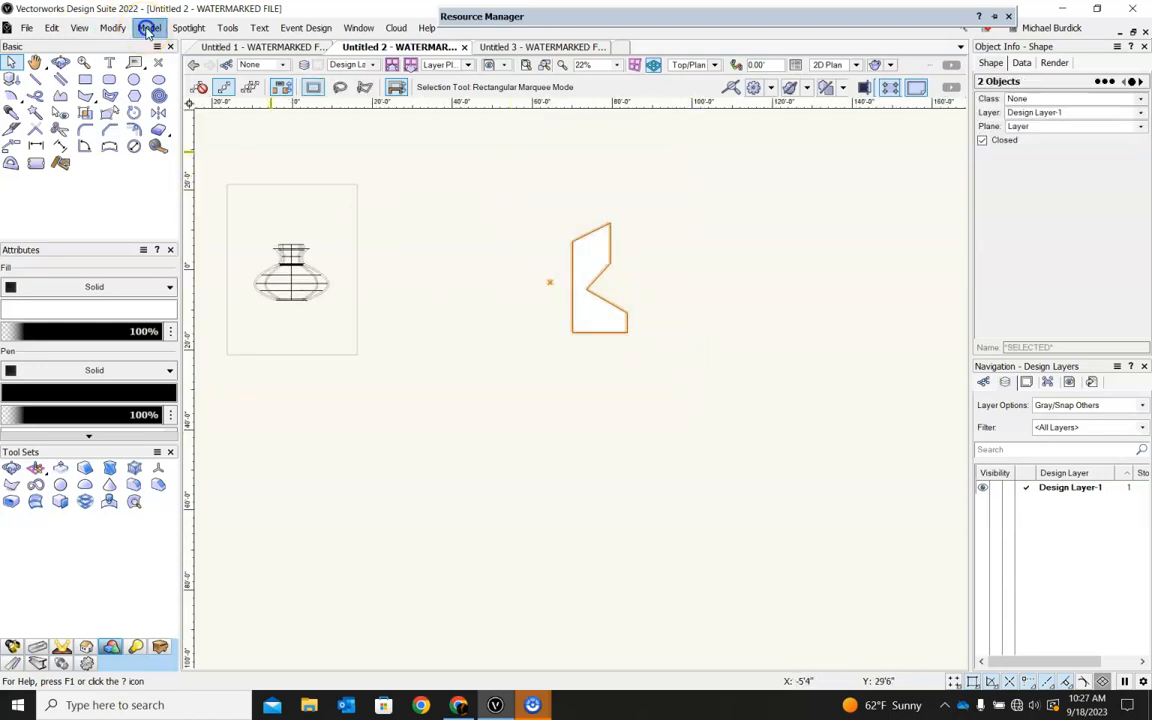
click(227, 27)
mouse_move(160, 27)
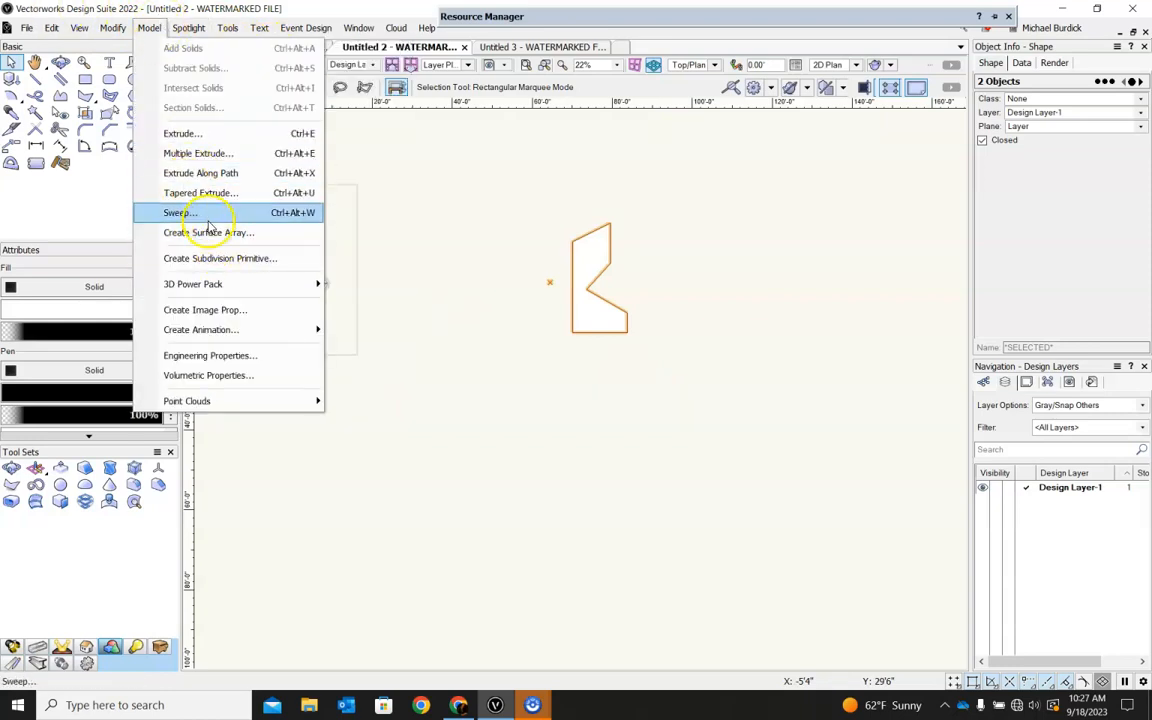
click(177, 212)
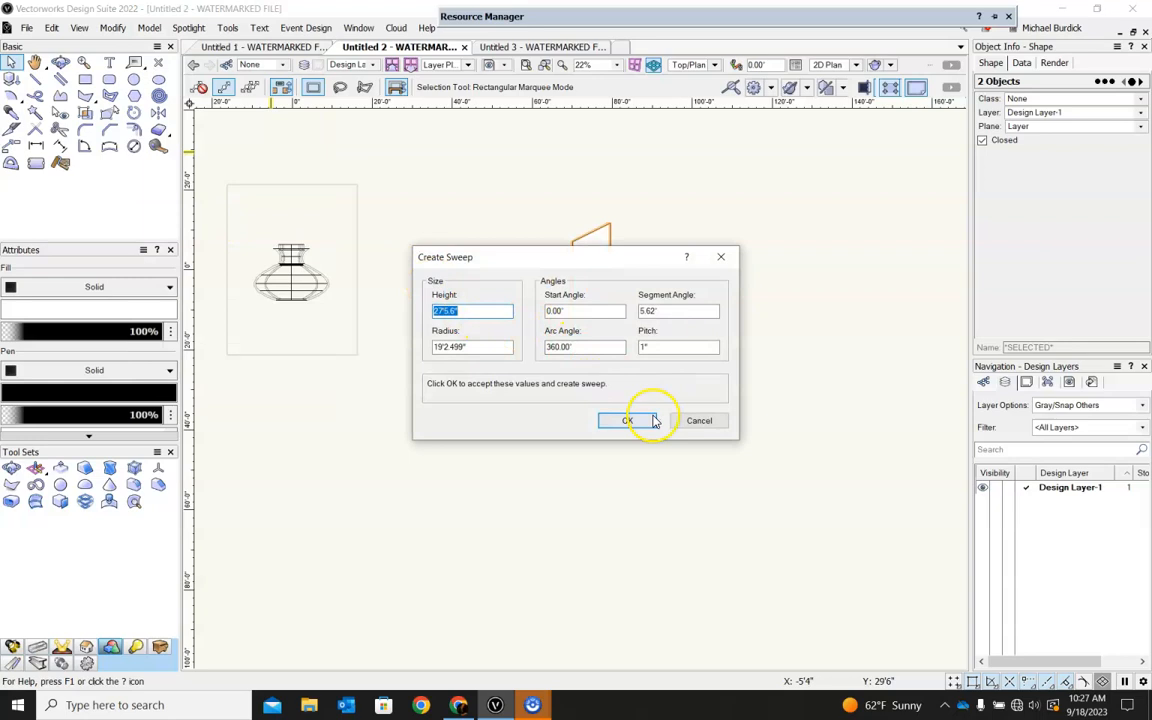
click(642, 347)
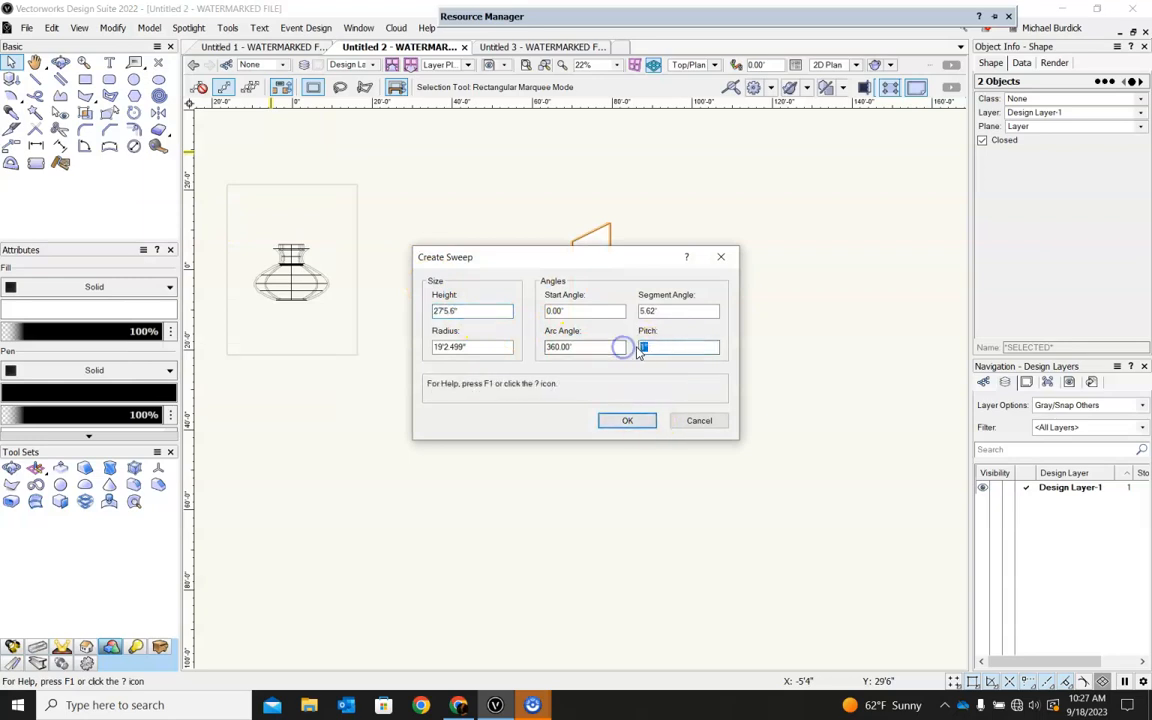
text(0)
click(640, 421)
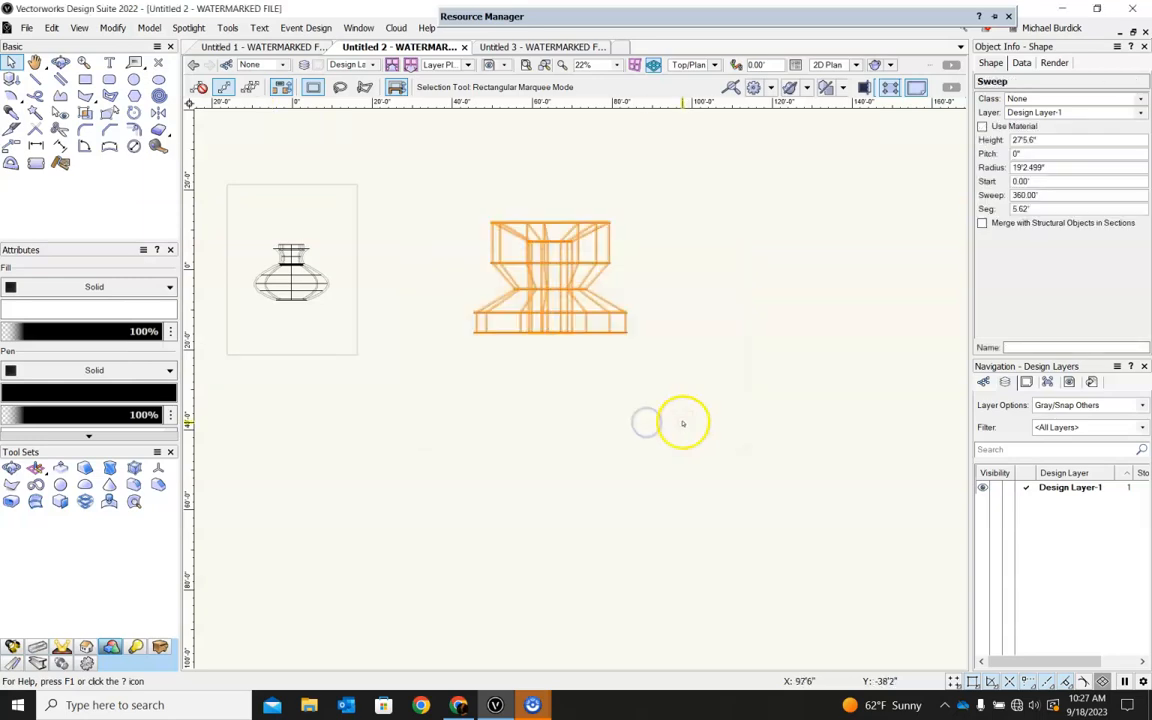
ctrl+middle_drag(736, 196, 737, 512)
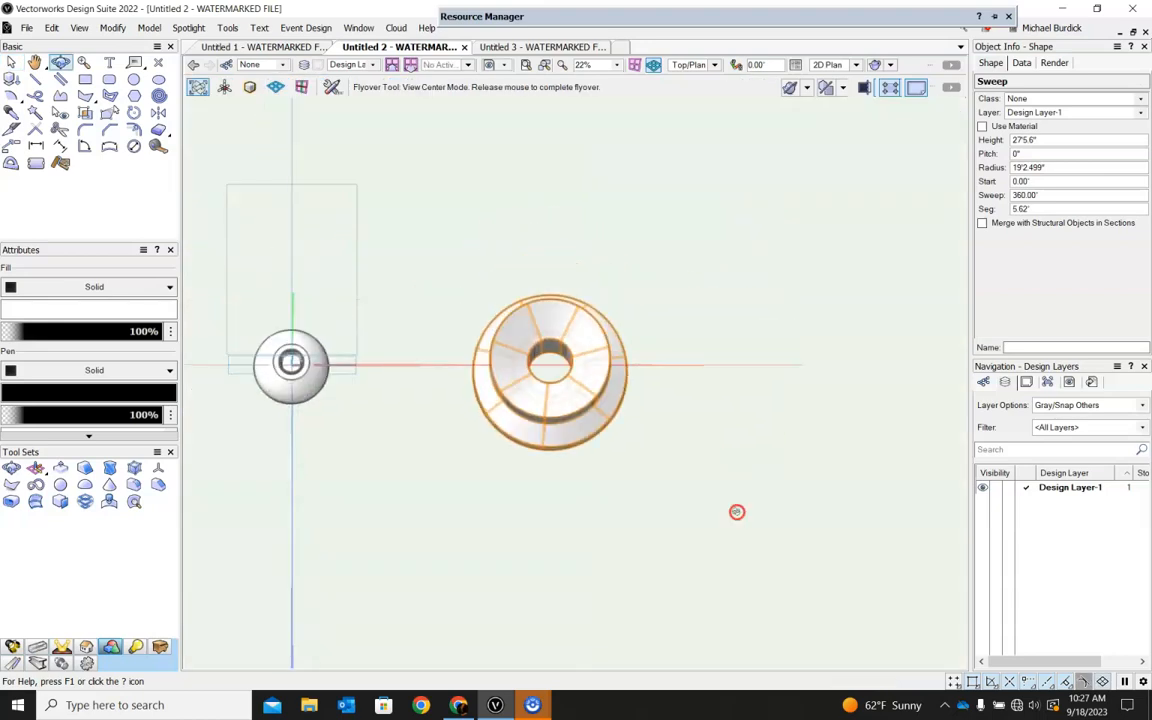
ctrl+middle_drag(577, 489, 586, 329)
Open the new sweep's profile for editing in Top/Plan view and clear the selection.
double_click(571, 362)
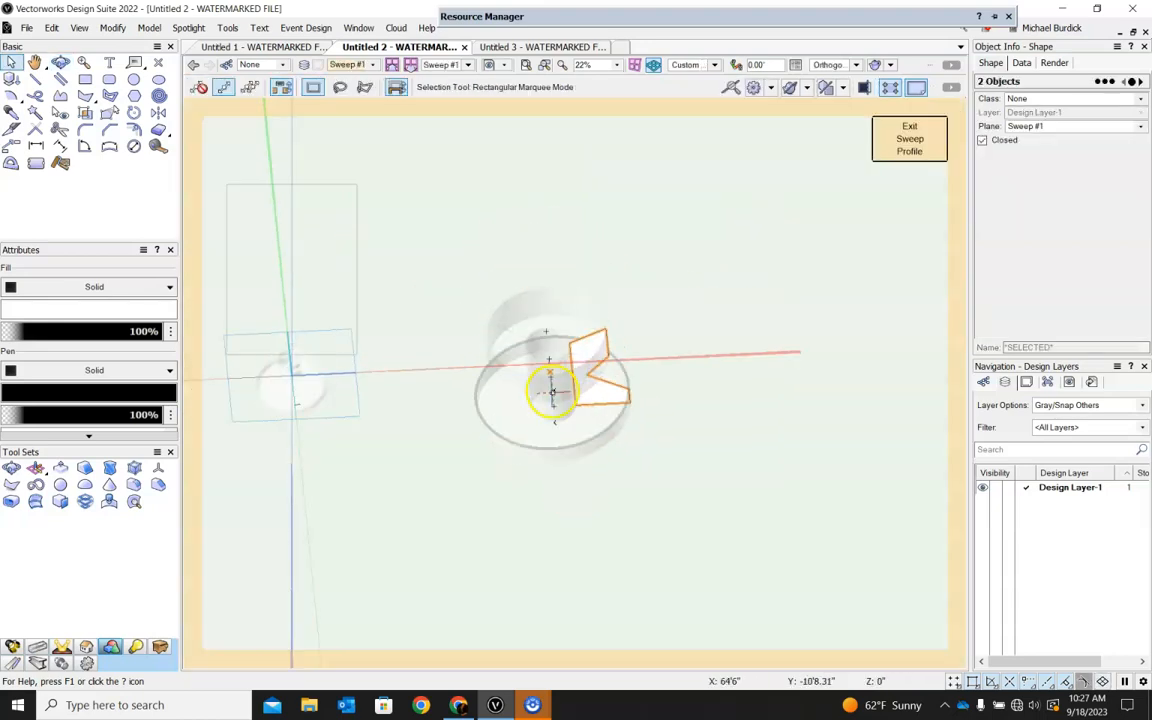
click(716, 65)
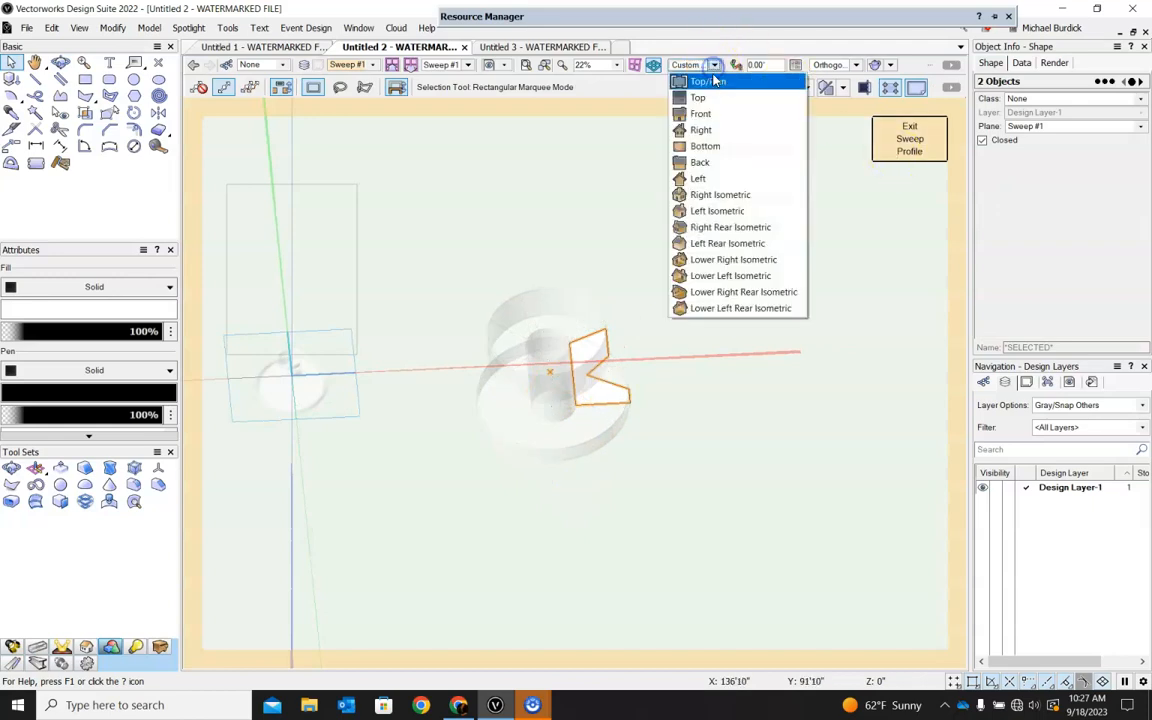
click(707, 80)
scroll(527, 377, up, 3)
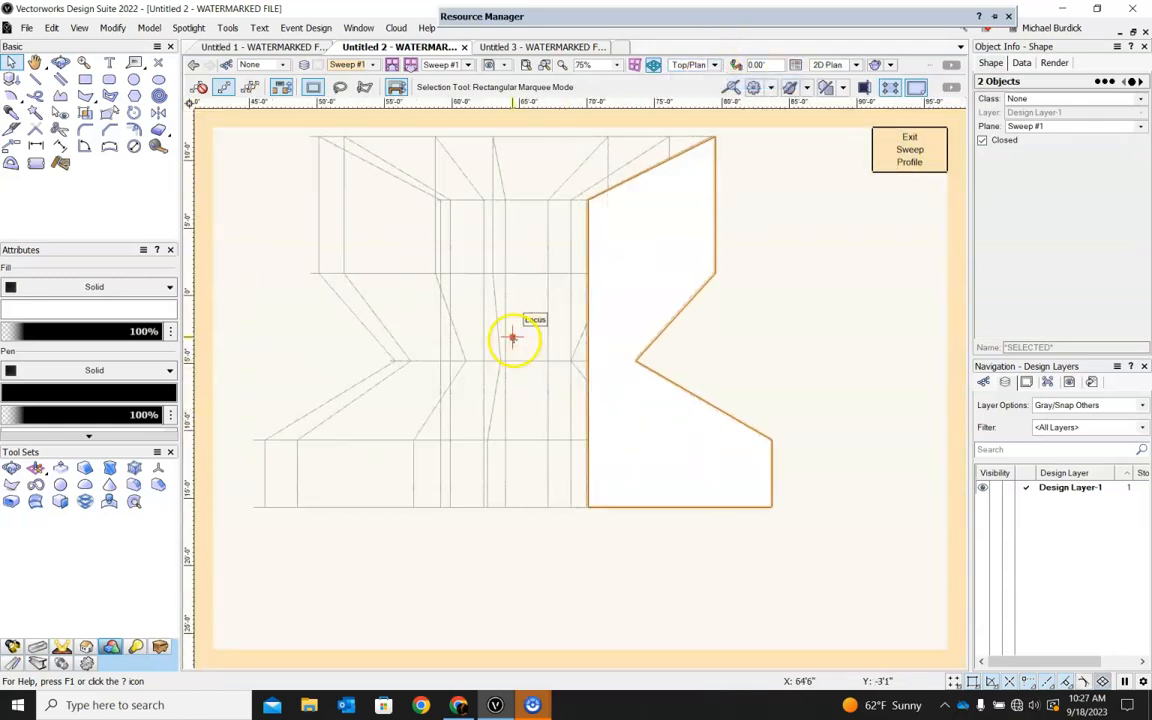
click(394, 443)
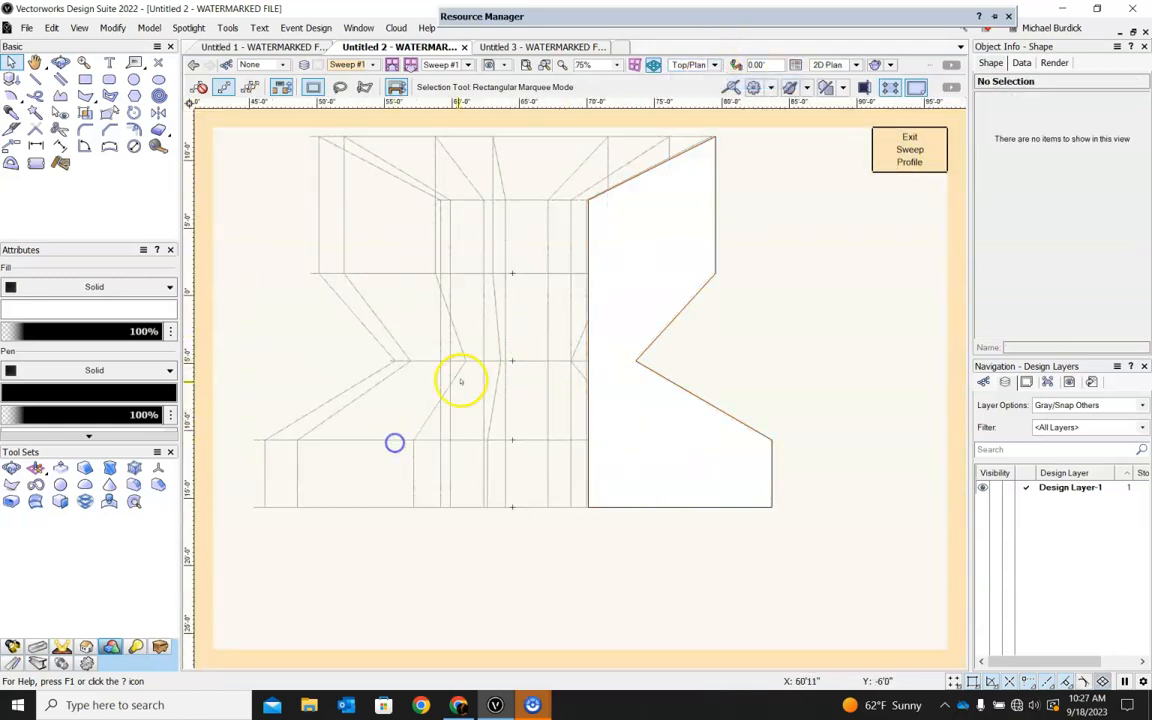
Nudge the 2D locus horizontally away from and toward the polygon, leave it at about X 65'6", and exit the sweep profile.
click(512, 336)
key(shift+Left)
key(shift+Left)
key(shift+Left)
key(shift+Left)
key(shift+Left)
key(shift+Left)
key(shift+Left)
key(shift+Left)
key(shift+Left)
key(shift+Left)
key(shift+Left)
key(shift+Left)
key(shift+Left)
key(shift+Left)
key(shift+Left)
key(shift+Left)
key(shift+Left)
key(shift+Left)
key(shift+Left)
key(shift+Left)
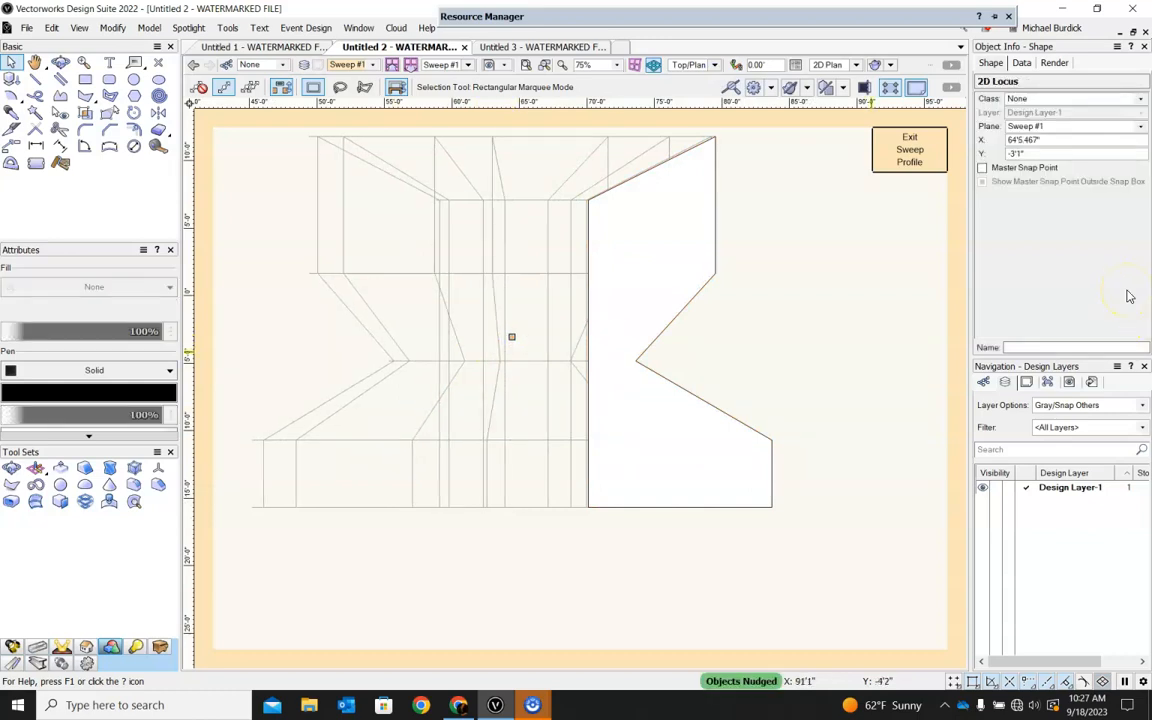
key(shift+Left)
key(shift+Left)
key(shift+Left)
key(shift+Left)
key(shift+Left)
key(shift+Left)
key(shift+Left)
key(shift+Left)
key(shift+Left)
key(shift+Left)
key(shift+Left)
key(shift+Left)
key(shift+Left)
key(shift+Left)
key(shift+Left)
key(shift+Left)
key(shift+Left)
key(shift+Left)
key(shift+Left)
key(shift+Left)
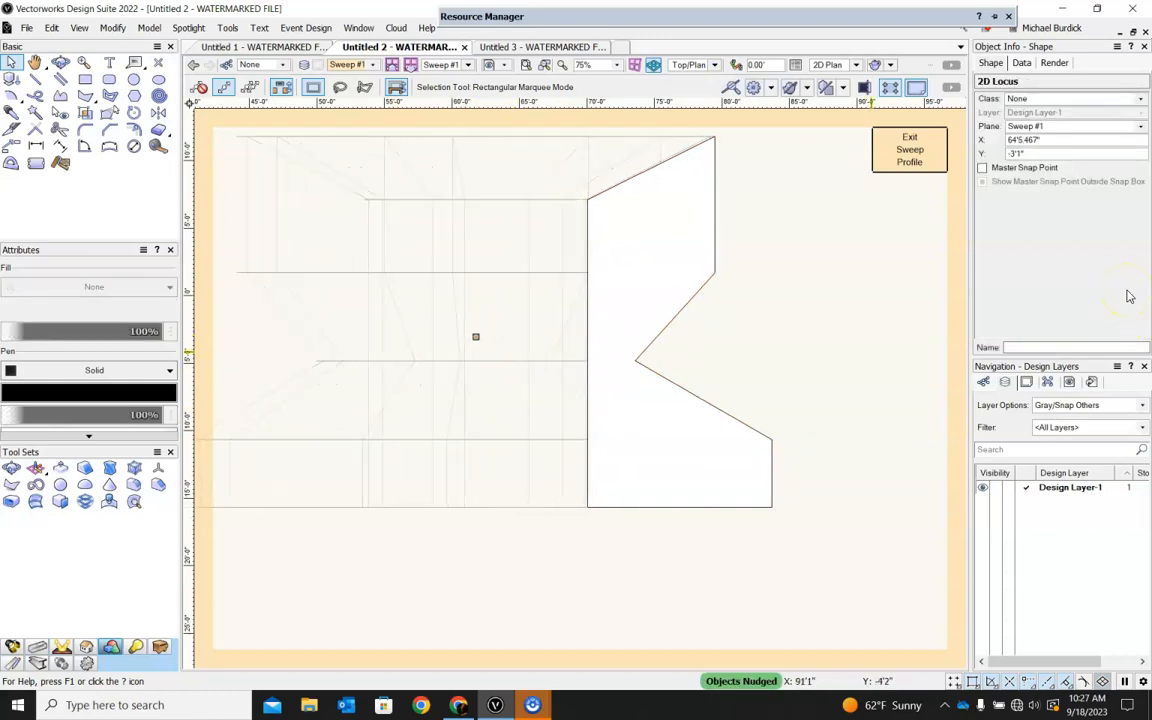
key(shift+Right)
key(shift+Right)
key(shift+Right)
key(shift+Right)
key(shift+Right)
key(shift+Right)
key(shift+Right)
key(shift+Right)
key(shift+Right)
key(shift+Right)
key(shift+Right)
key(shift+Right)
key(shift+Right)
key(shift+Right)
key(shift+Right)
key(shift+Right)
key(shift+Right)
key(shift+Right)
key(shift+Right)
key(shift+Right)
key(shift+Right)
key(shift+Right)
key(shift+Right)
key(shift+Right)
key(shift+Right)
key(shift+Right)
key(shift+Right)
key(shift+Right)
key(shift+Right)
key(shift+Right)
key(shift+Right)
key(shift+Right)
key(shift+Right)
key(shift+Right)
key(shift+Right)
key(shift+Right)
key(shift+Right)
key(shift+Right)
key(shift+Right)
key(shift+Right)
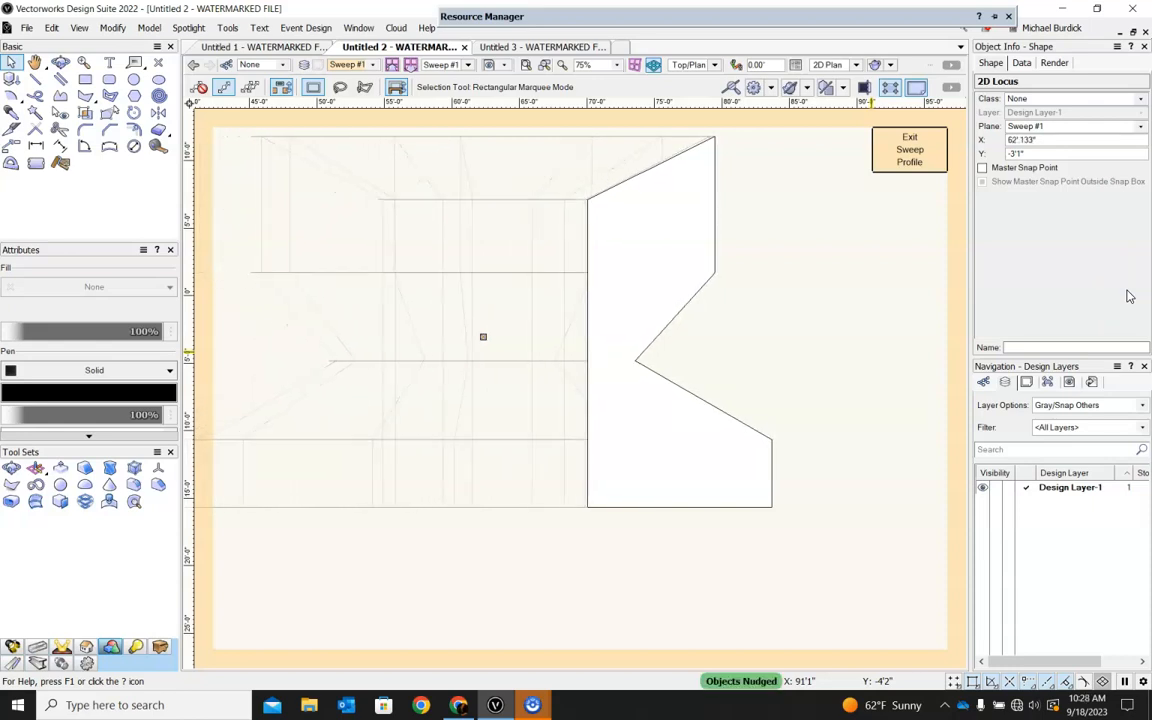
key(shift+Right)
key(shift+Right)
key(shift+Right)
key(shift+Right)
key(shift+Right)
key(shift+Right)
key(shift+Right)
key(shift+Right)
key(shift+Right)
key(shift+Right)
key(shift+Right)
key(shift+Right)
key(shift+Right)
key(shift+Right)
key(shift+Right)
key(shift+Right)
key(shift+Right)
key(shift+Right)
key(shift+Right)
key(shift+Right)
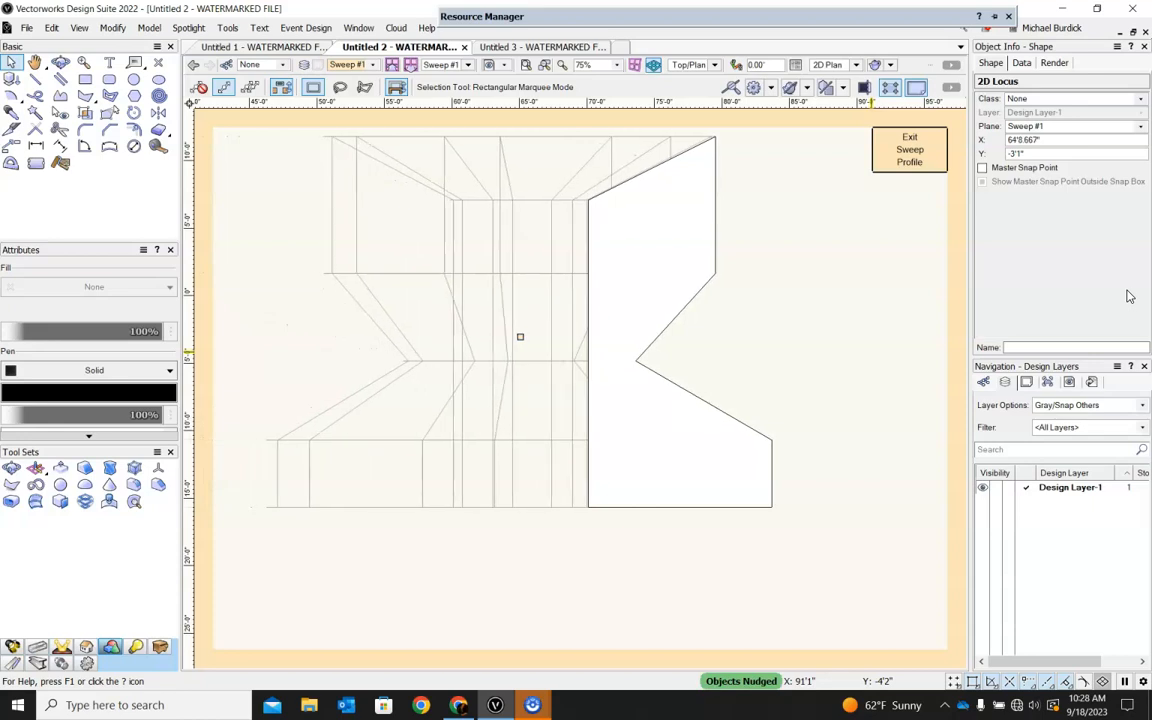
key(shift+Right)
key(shift+Right)
key(shift+Right)
key(shift+Right)
key(shift+Right)
key(shift+Right)
key(shift+Right)
key(shift+Right)
key(shift+Right)
key(shift+Right)
key(shift+Right)
key(shift+Right)
key(shift+Right)
key(shift+Right)
key(shift+Right)
key(shift+Right)
key(shift+Right)
key(shift+Right)
key(shift+Right)
key(shift+Right)
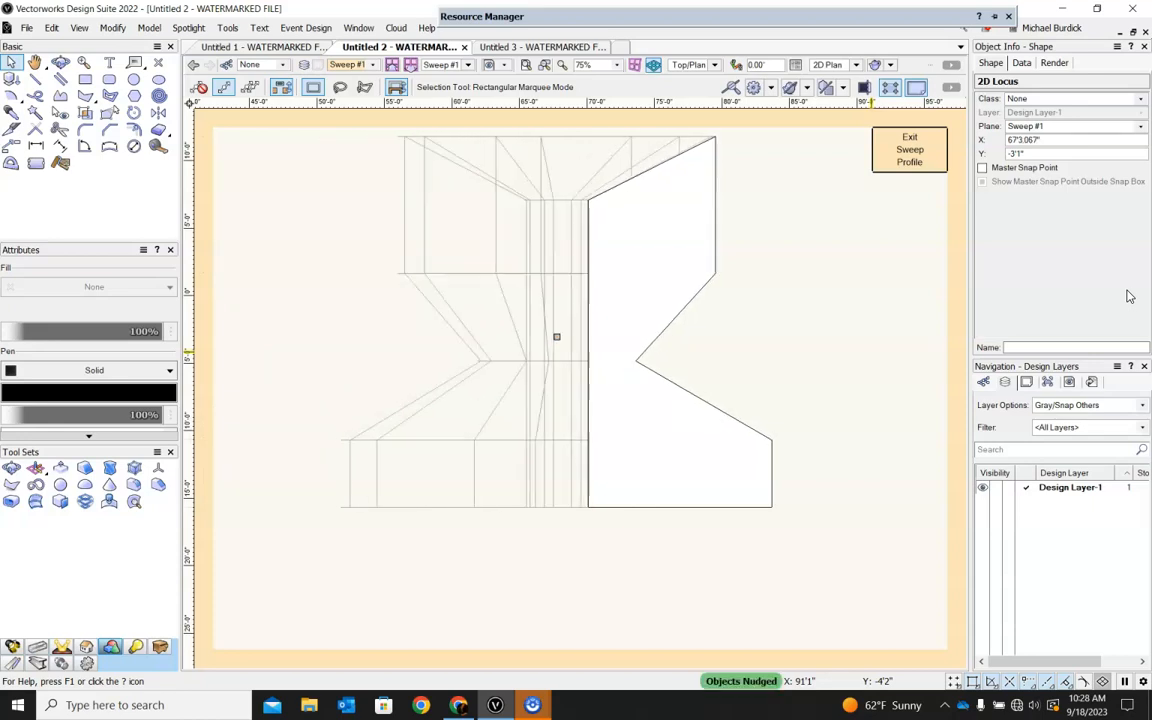
key(shift+Left)
key(shift+Left)
key(shift+Left)
key(shift+Left)
key(shift+Left)
key(shift+Left)
key(shift+Left)
key(shift+Left)
key(shift+Left)
key(shift+Left)
key(shift+Left)
key(shift+Left)
key(shift+Left)
key(shift+Left)
key(shift+Left)
key(shift+Left)
key(shift+Left)
key(shift+Left)
key(shift+Left)
key(shift+Left)
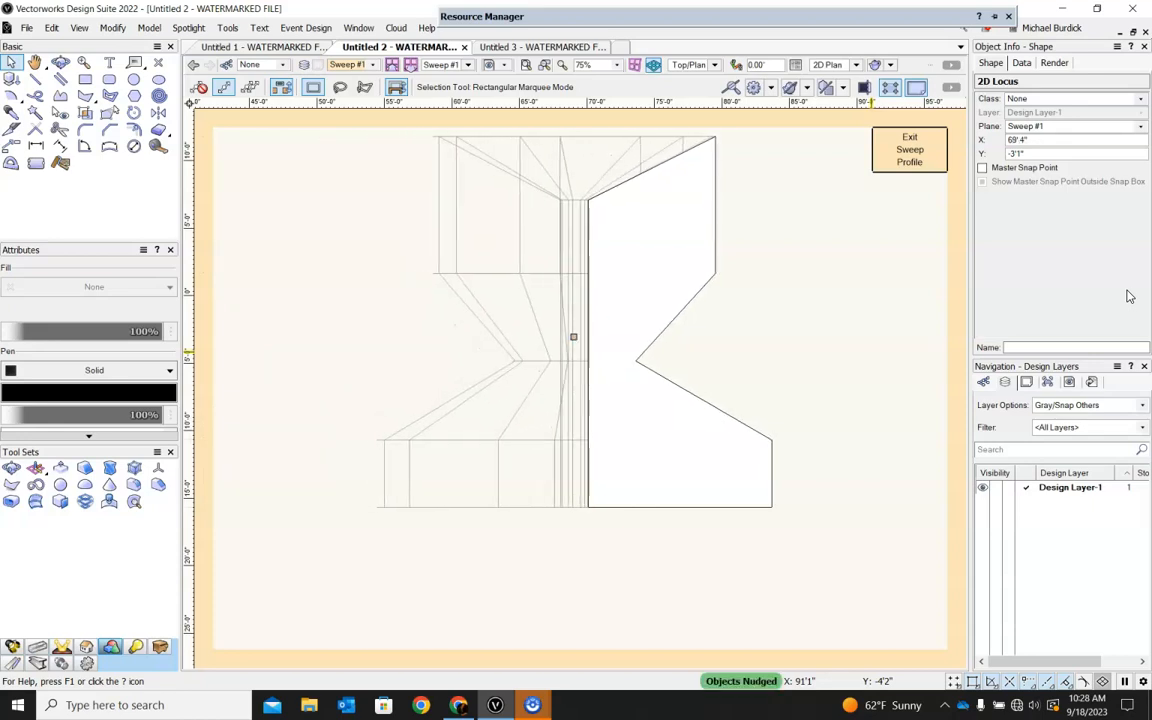
key(shift+Left)
key(shift+Left)
key(shift+Left)
key(shift+Left)
key(shift+Left)
key(shift+Left)
key(shift+Left)
key(shift+Left)
key(shift+Left)
key(shift+Left)
key(shift+Left)
key(shift+Left)
key(shift+Left)
key(shift+Left)
key(shift+Left)
key(shift+Left)
key(shift+Left)
key(shift+Left)
key(shift+Left)
key(shift+Left)
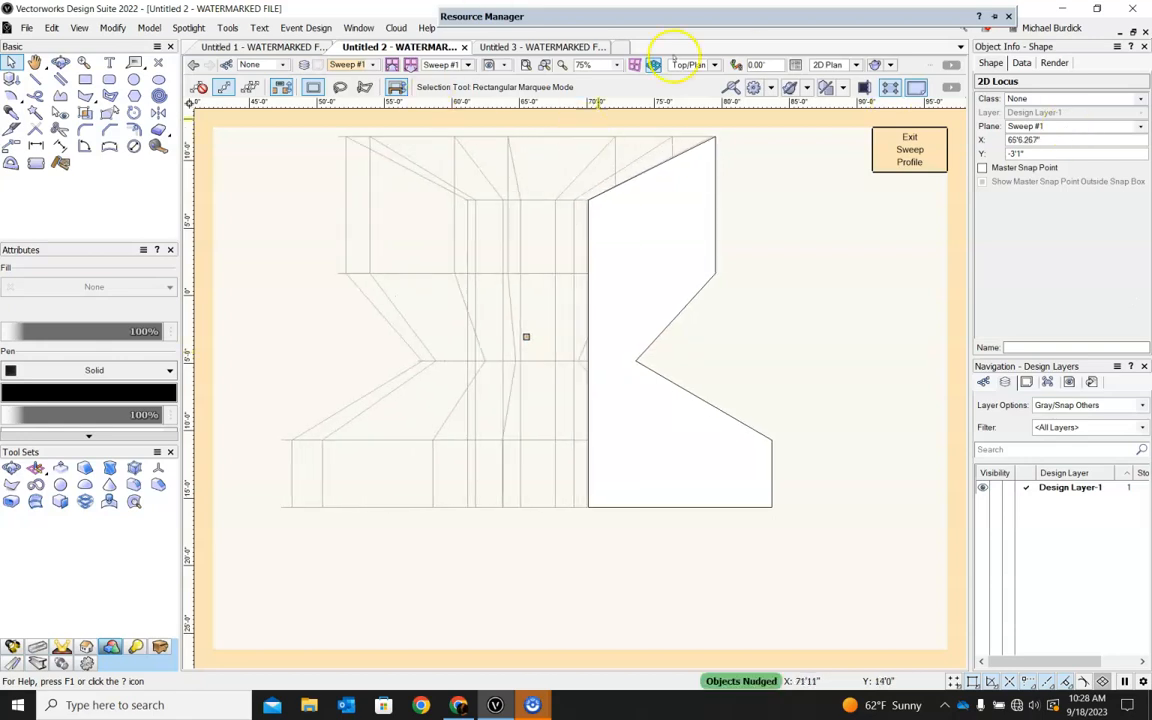
click(905, 150)
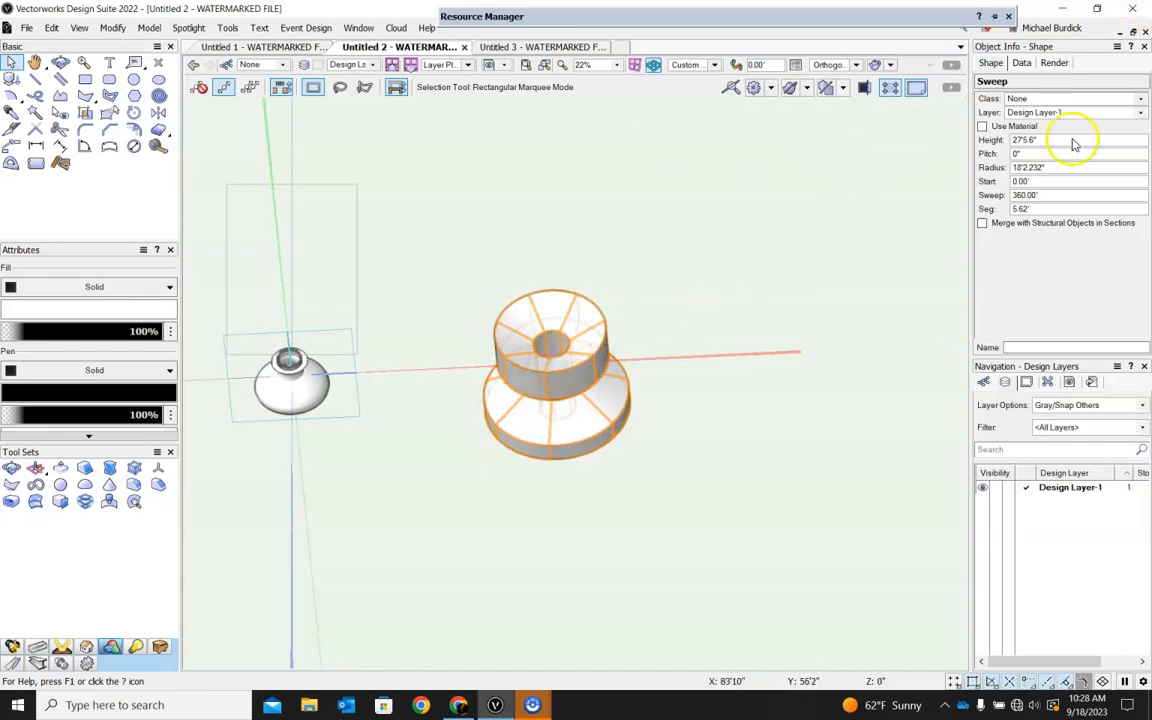
Change the sweep angle of the solid to 180° and follow with 270°.
click(1060, 196)
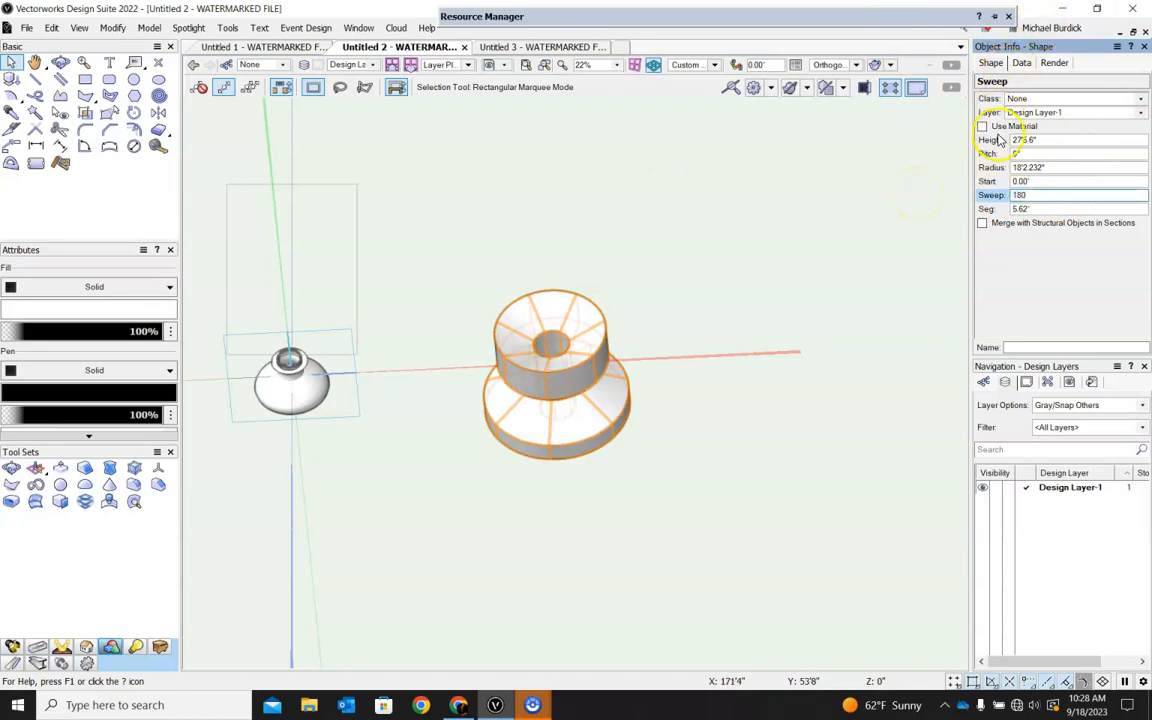
key(Return)
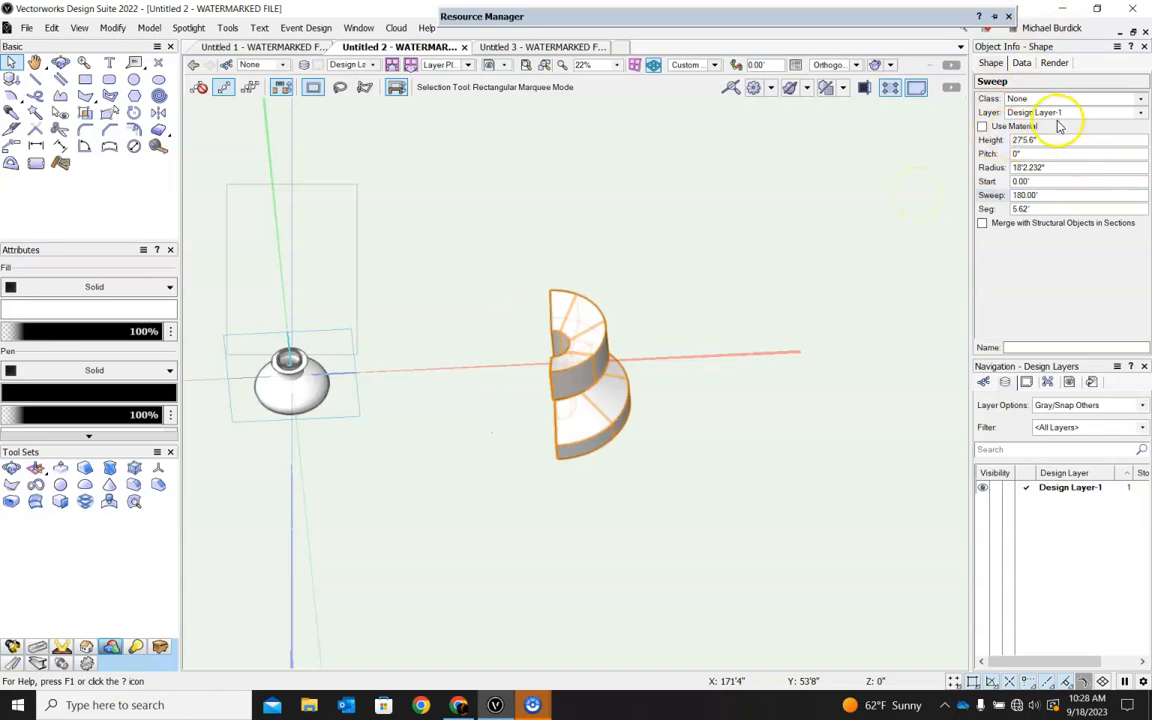
click(1042, 196)
text(270)
key(Return)
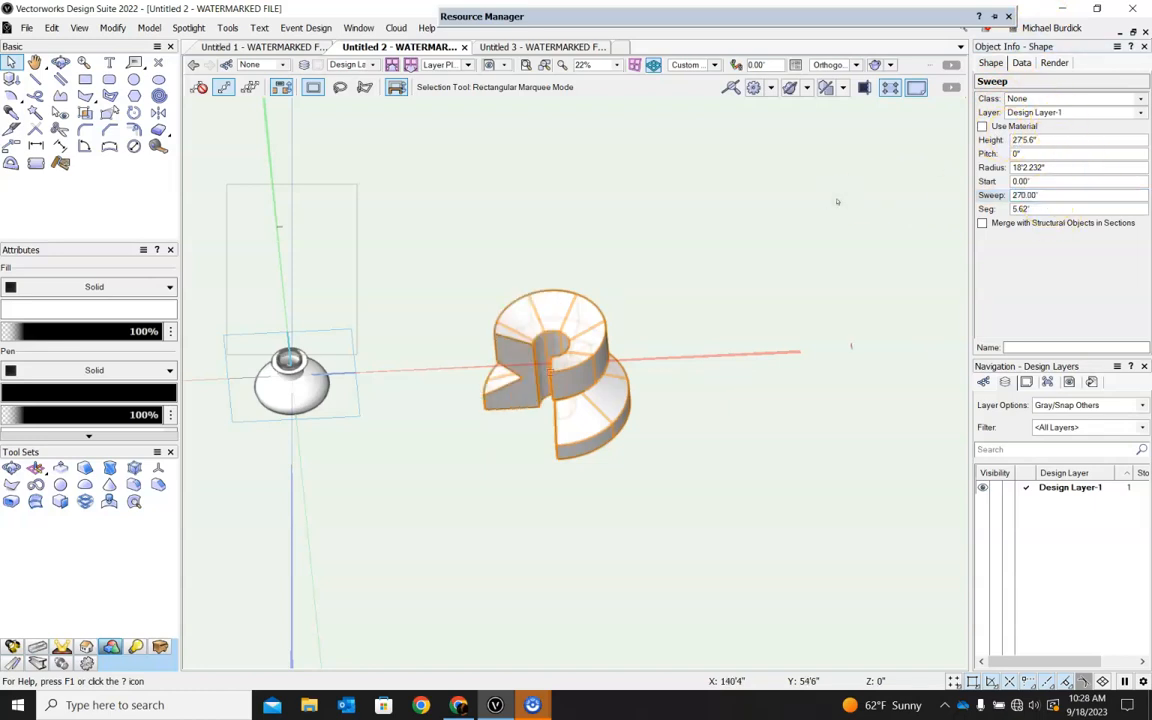
Set the sweep's pitch to 1'0" and view the solid from the side.
click(1046, 152)
drag(1046, 152, 947, 142)
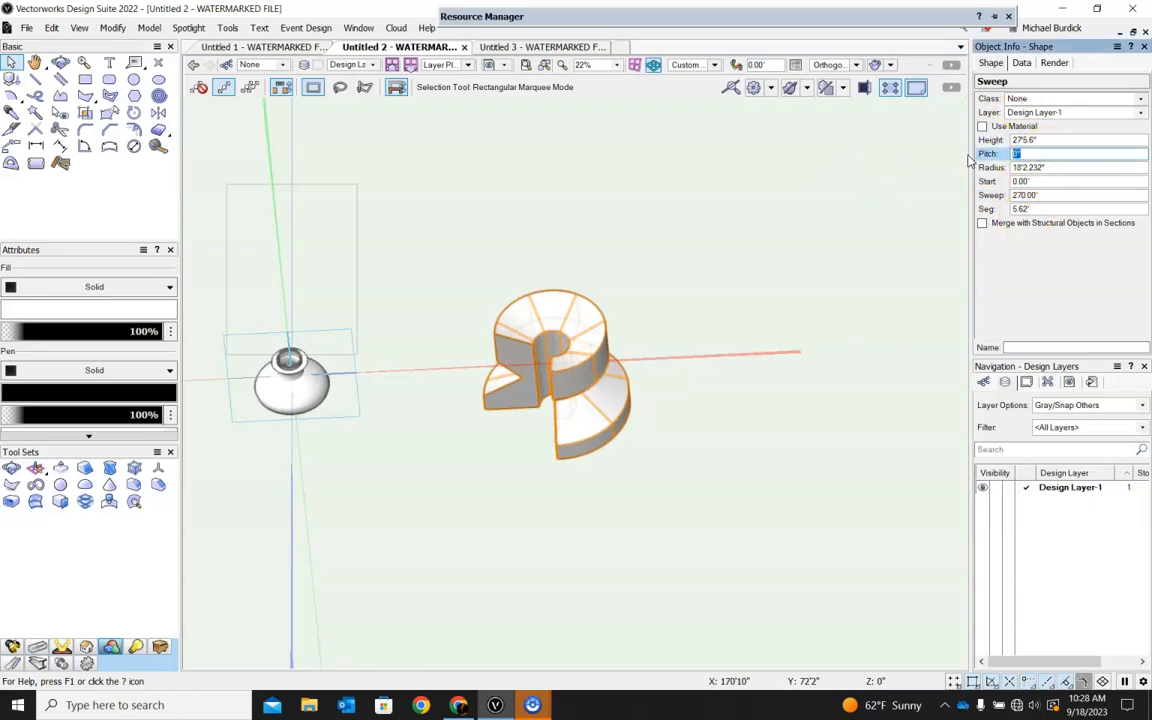
key(Return)
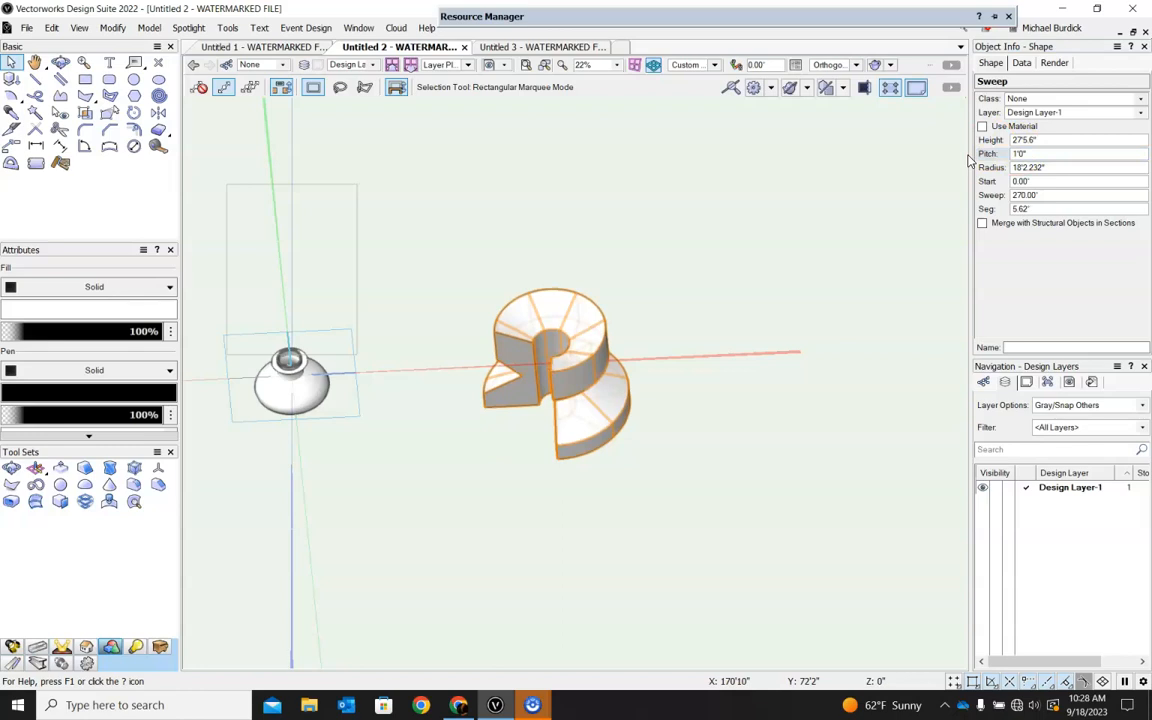
ctrl+middle_drag(638, 499, 628, 320)
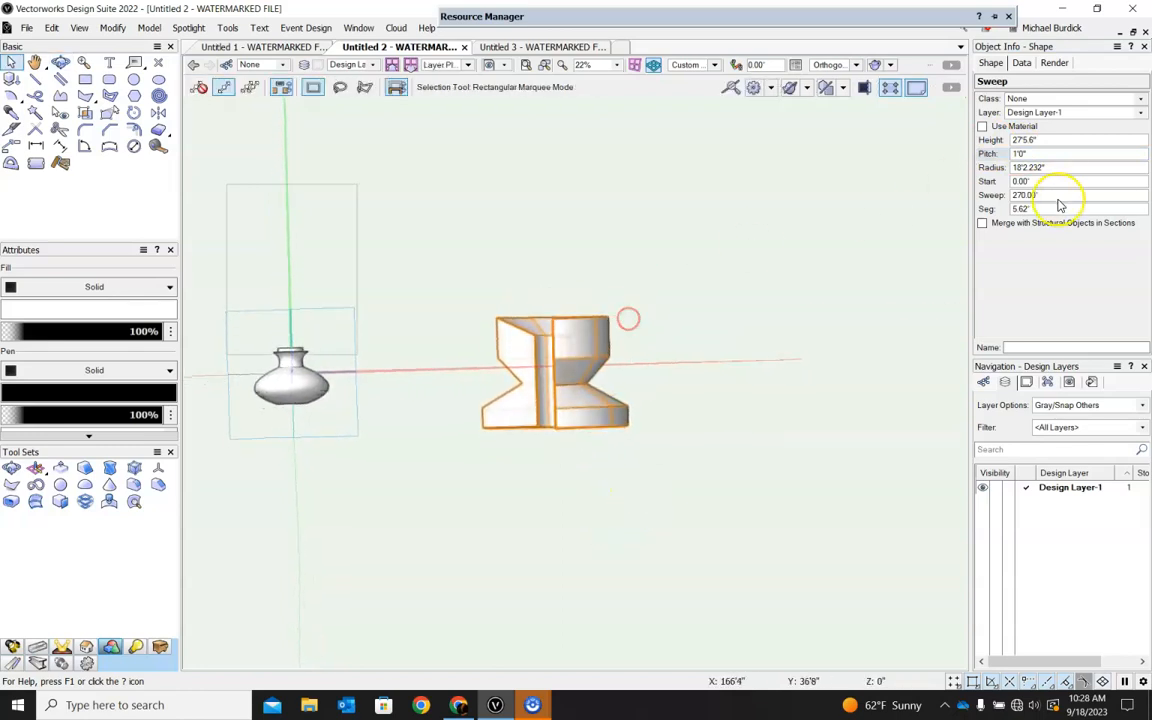
Set the sweep's pitch to 10'0" and inspect the rising spiral form.
click(1045, 154)
double_click(1017, 153)
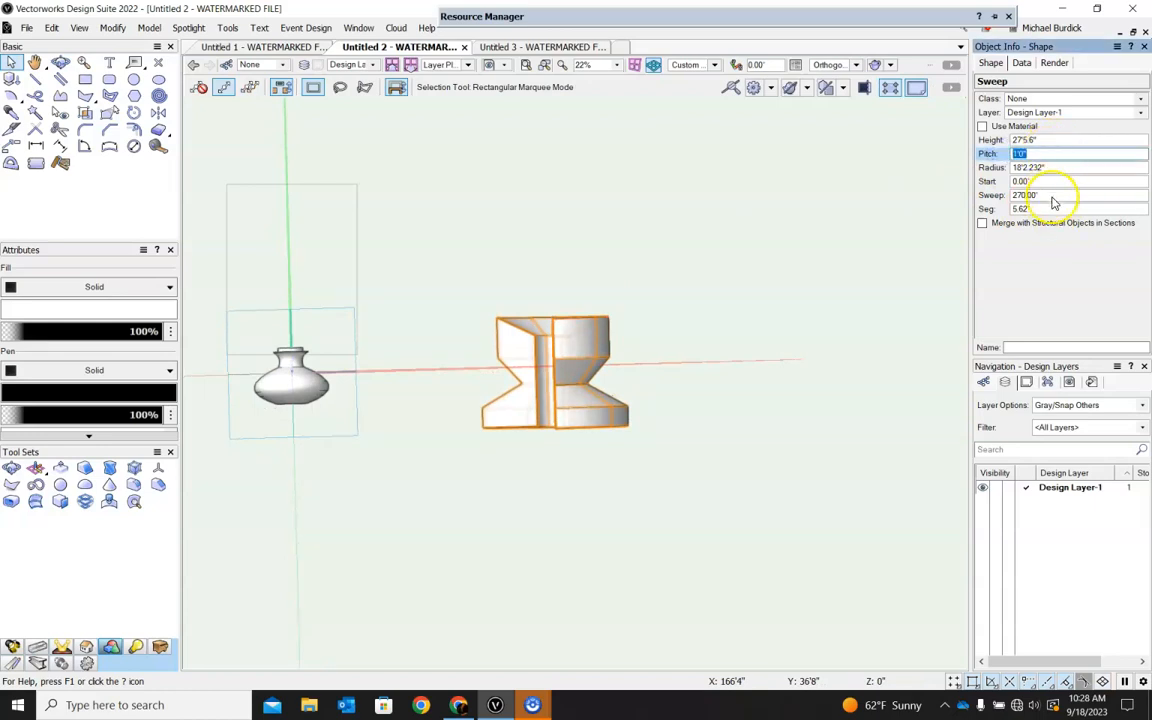
key(Return)
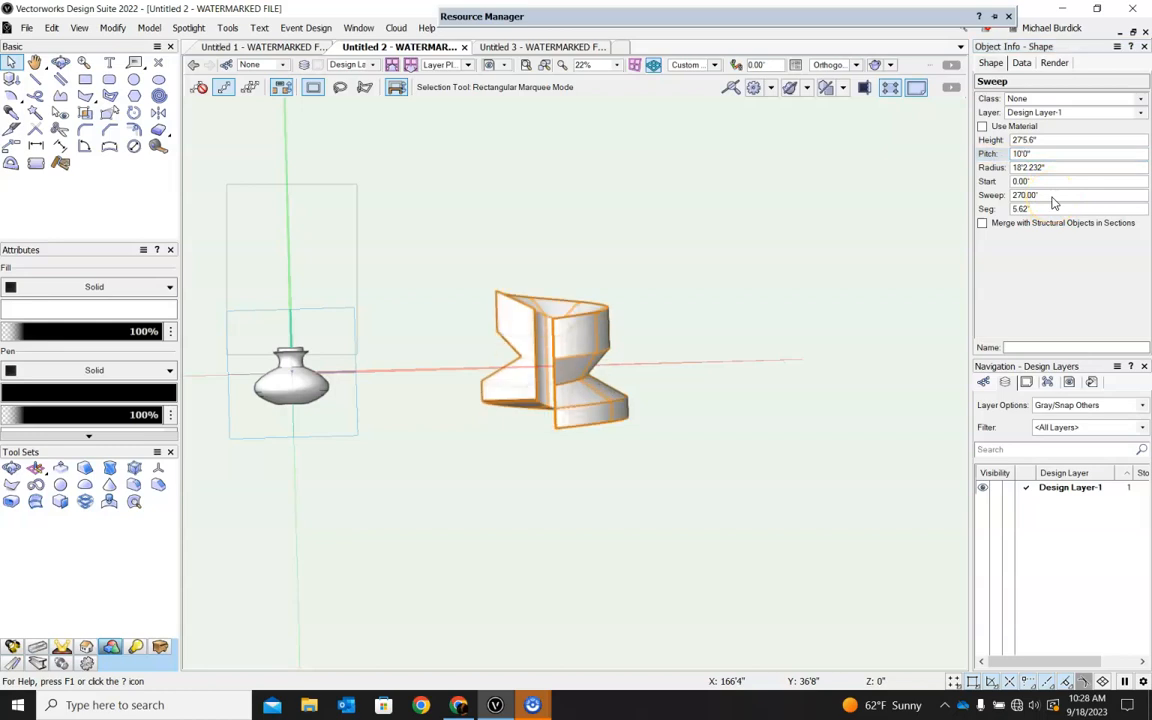
shift+middle_drag(622, 332, 551, 397)
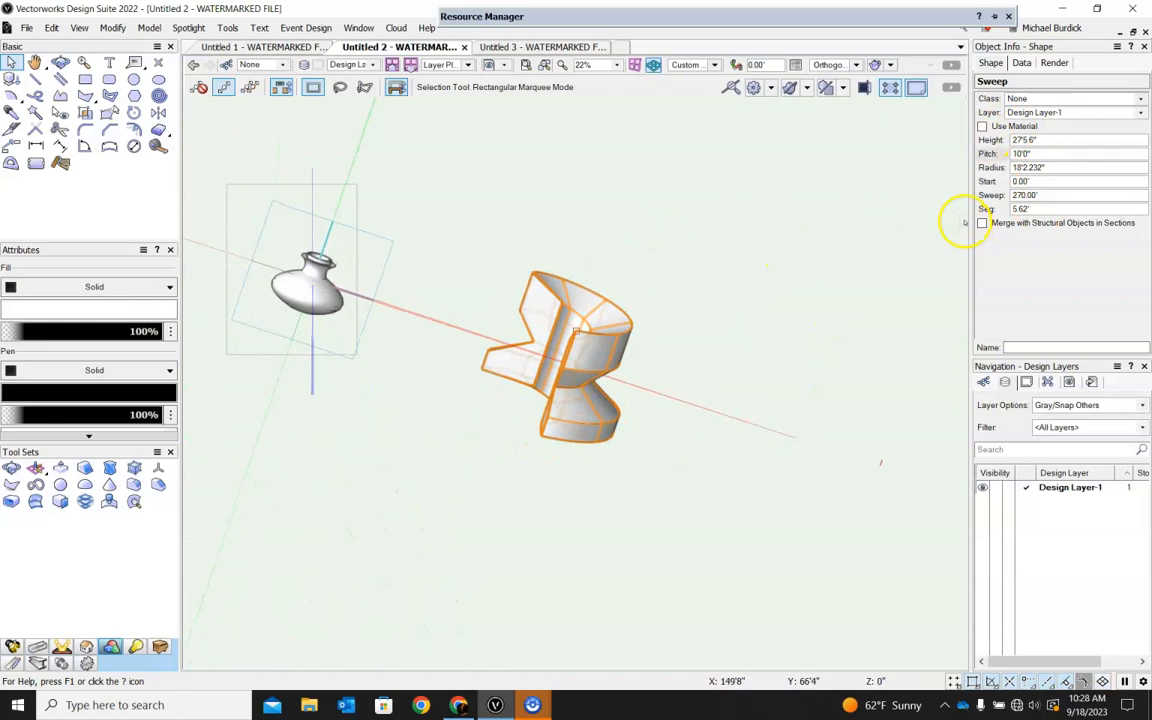
Set the sweep angle to 2700° and inspect the multi-turn screw shape from several directions.
double_click(1025, 195)
text(270)
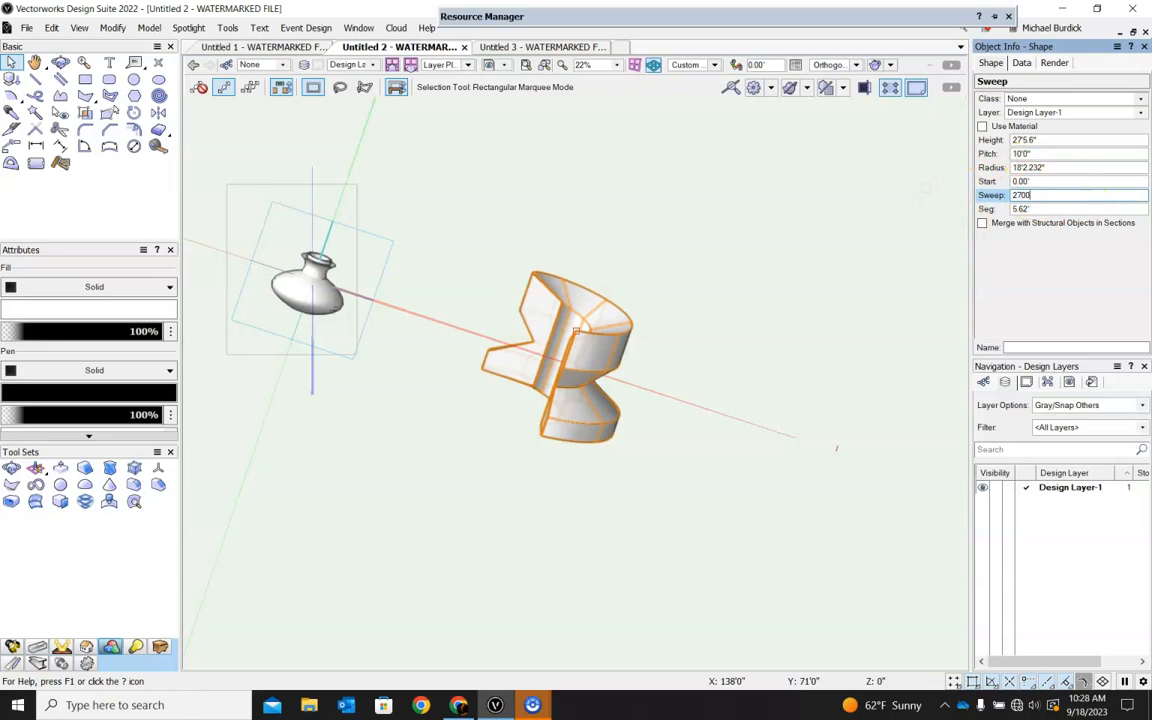
key(Return)
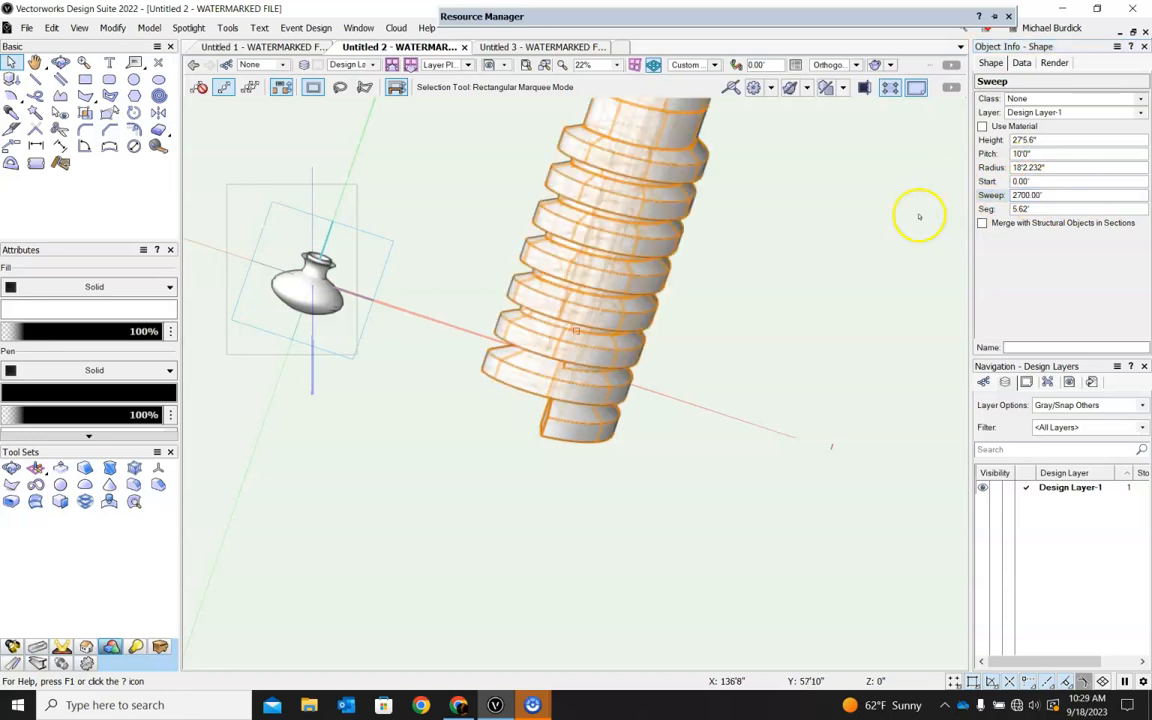
scroll(770, 475, down, 3)
ctrl+middle_drag(797, 403, 800, 586)
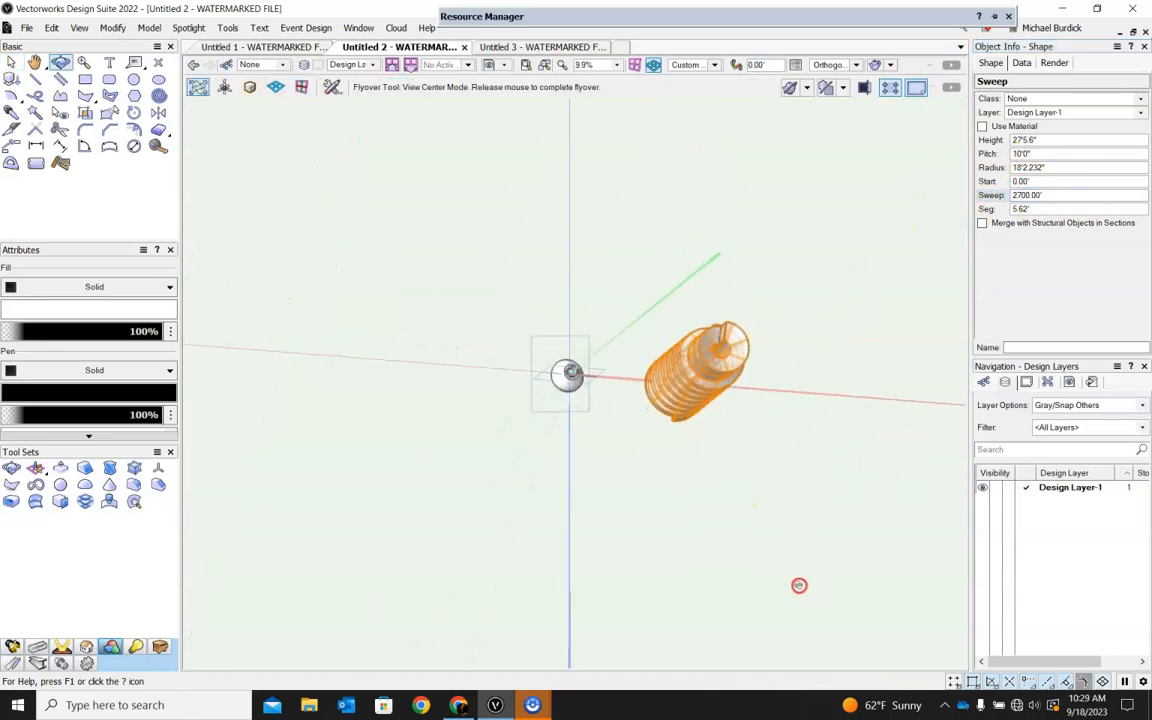
scroll(712, 342, up, 3)
click(720, 215)
ctrl+middle_drag(866, 481, 776, 212)
ctrl+middle_drag(448, 436, 594, 296)
click(923, 352)
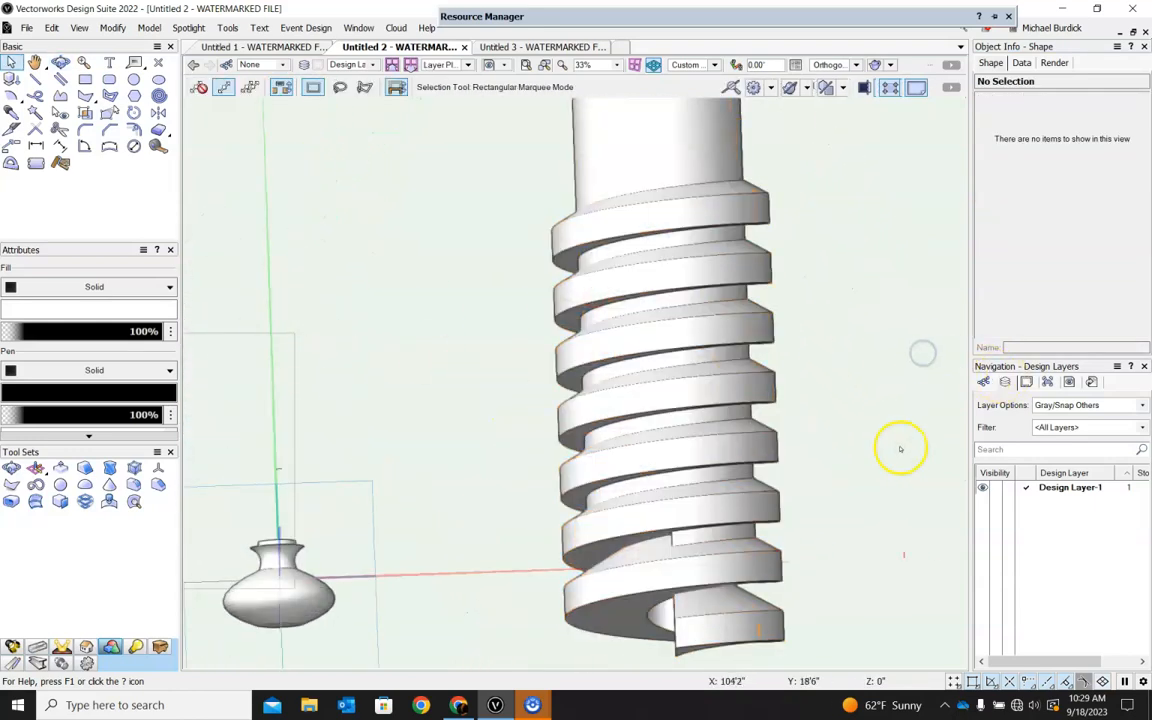
Set the sweep angle of the screw-shaped solid to 90°.
click(740, 293)
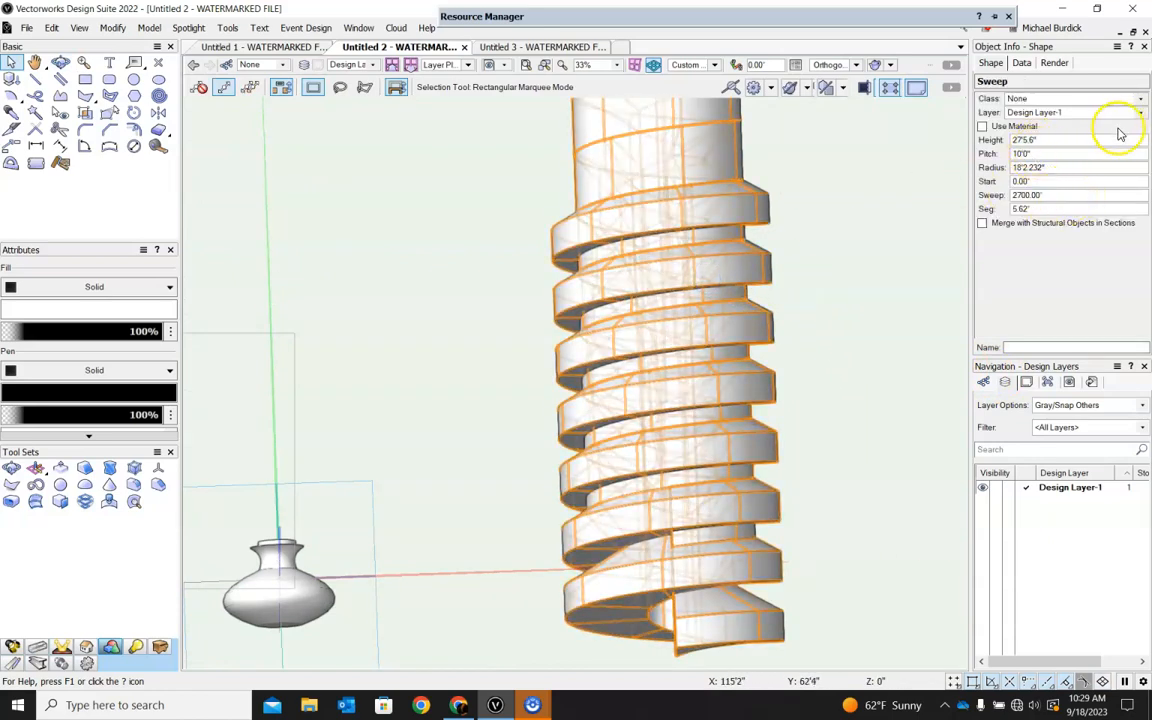
drag(1047, 198, 942, 194)
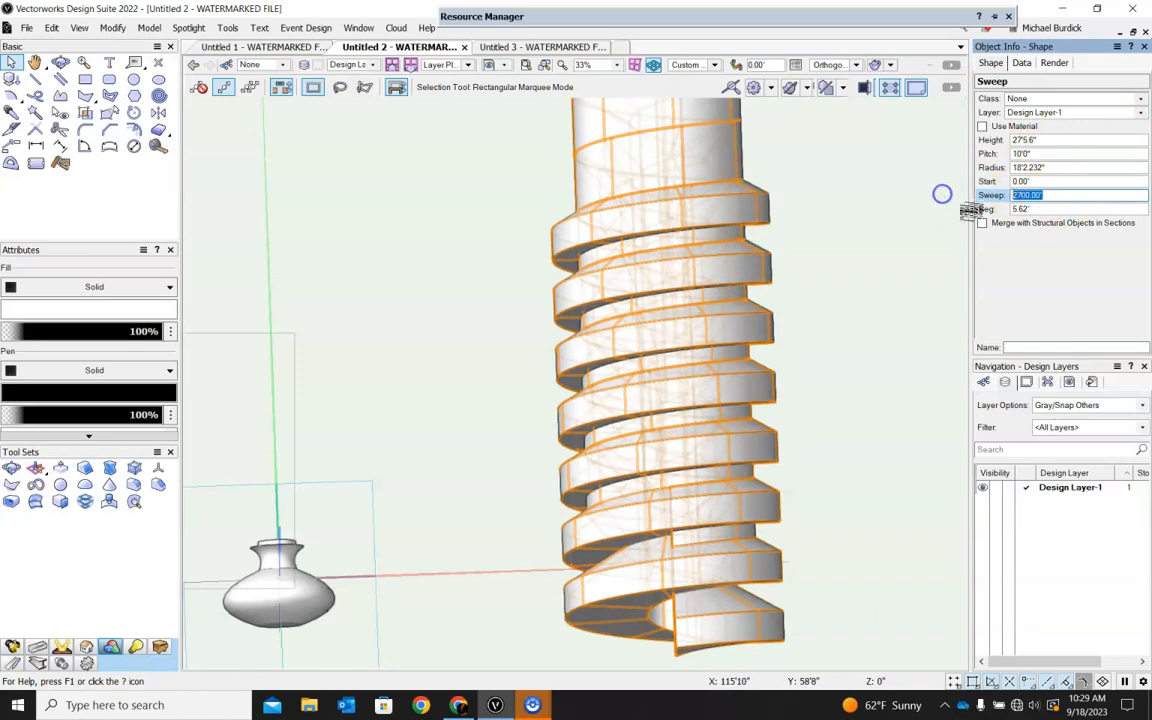
text(90)
key(Return)
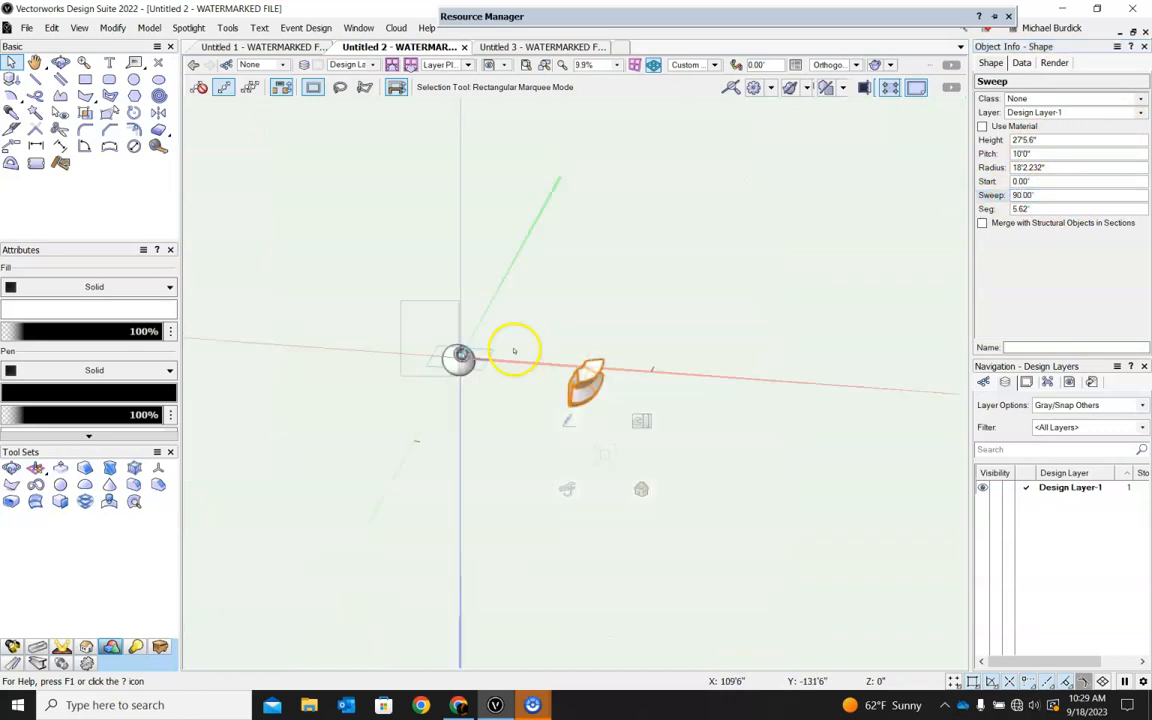